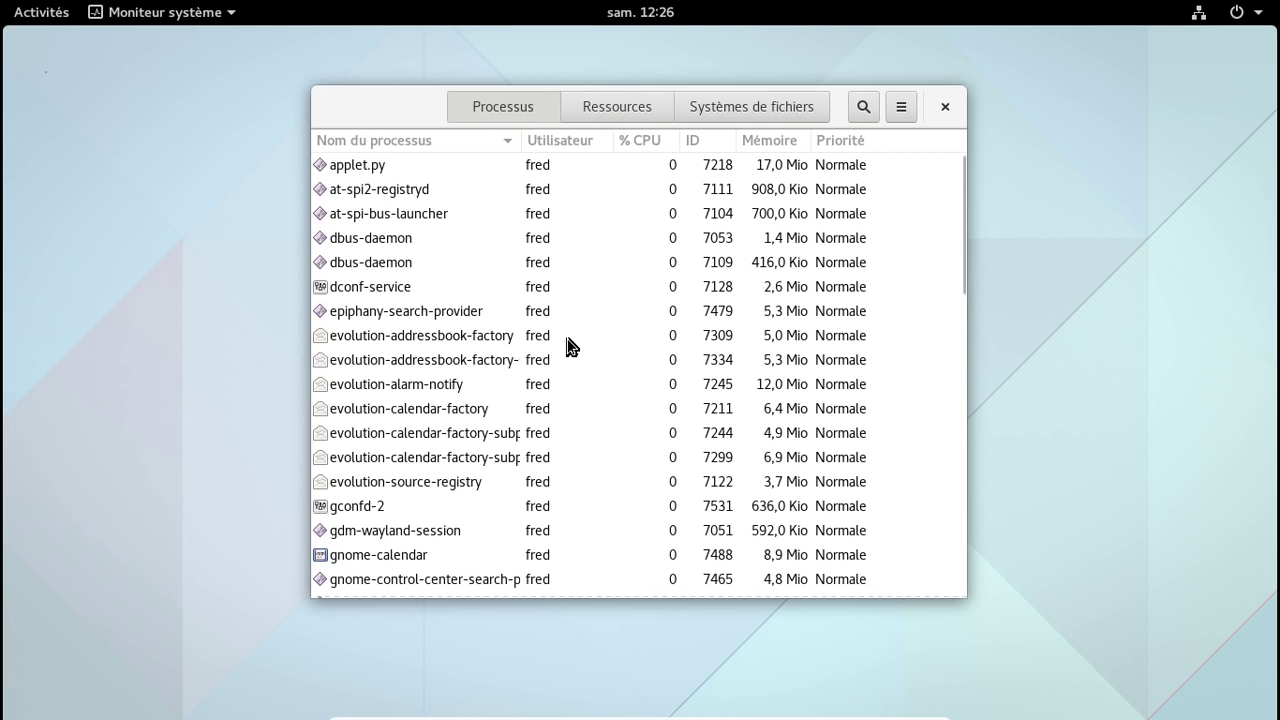
Step: Sort the processes by memory use, view the resource history graphs, and close the system monitor
{"action": "left_click", "coordinate": [776, 142]}
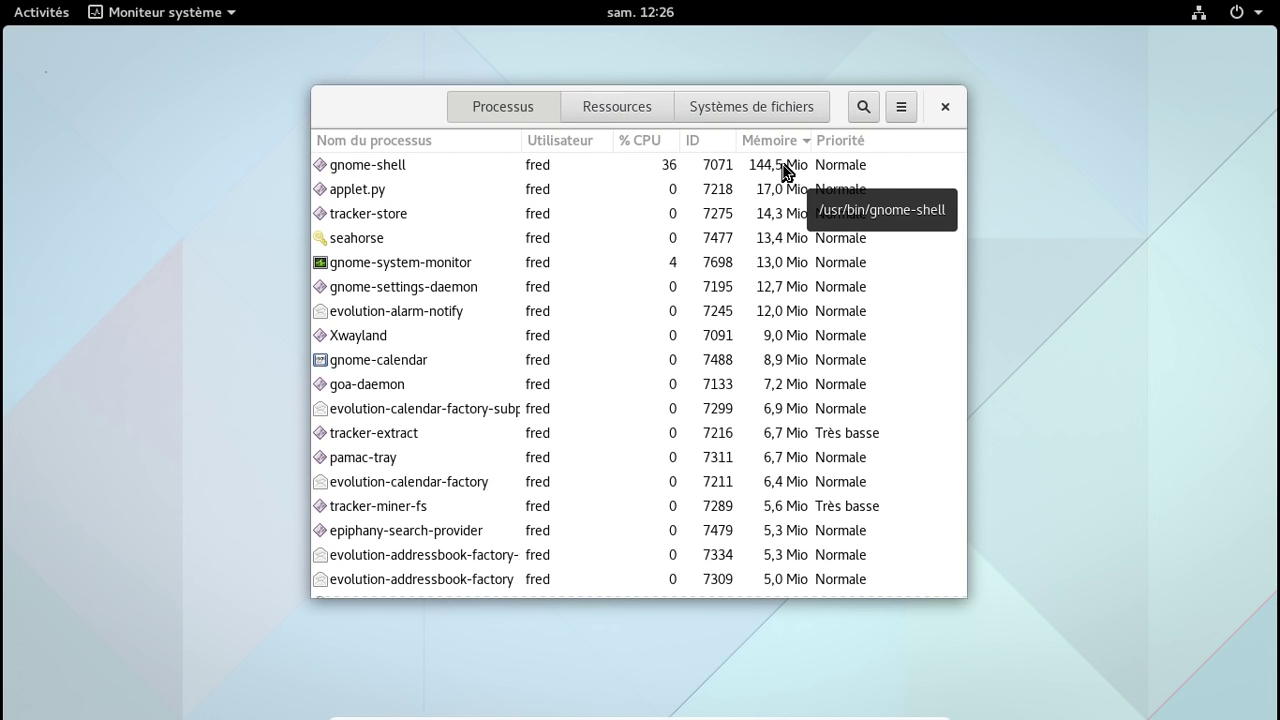
{"action": "left_click", "coordinate": [603, 108]}
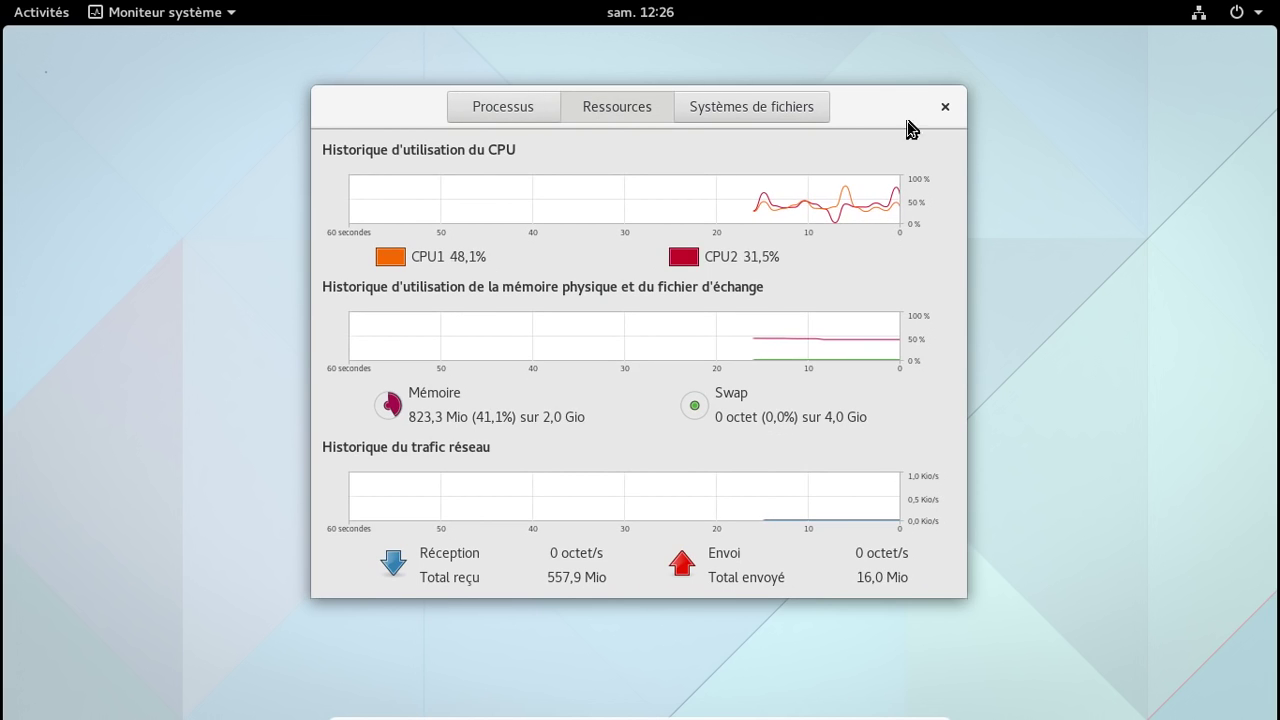
{"action": "left_click", "coordinate": [944, 106]}
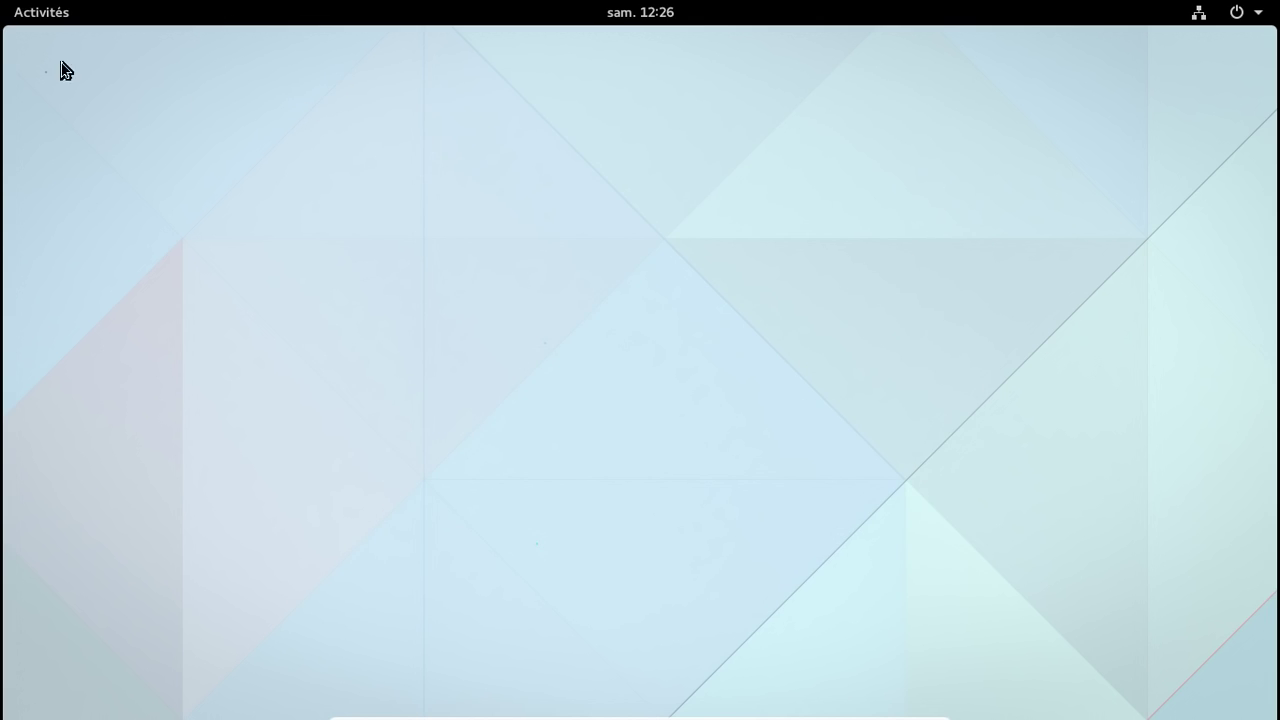
Step: Search the installed applications for the terminal and launch it
{"action": "left_click", "coordinate": [40, 13]}
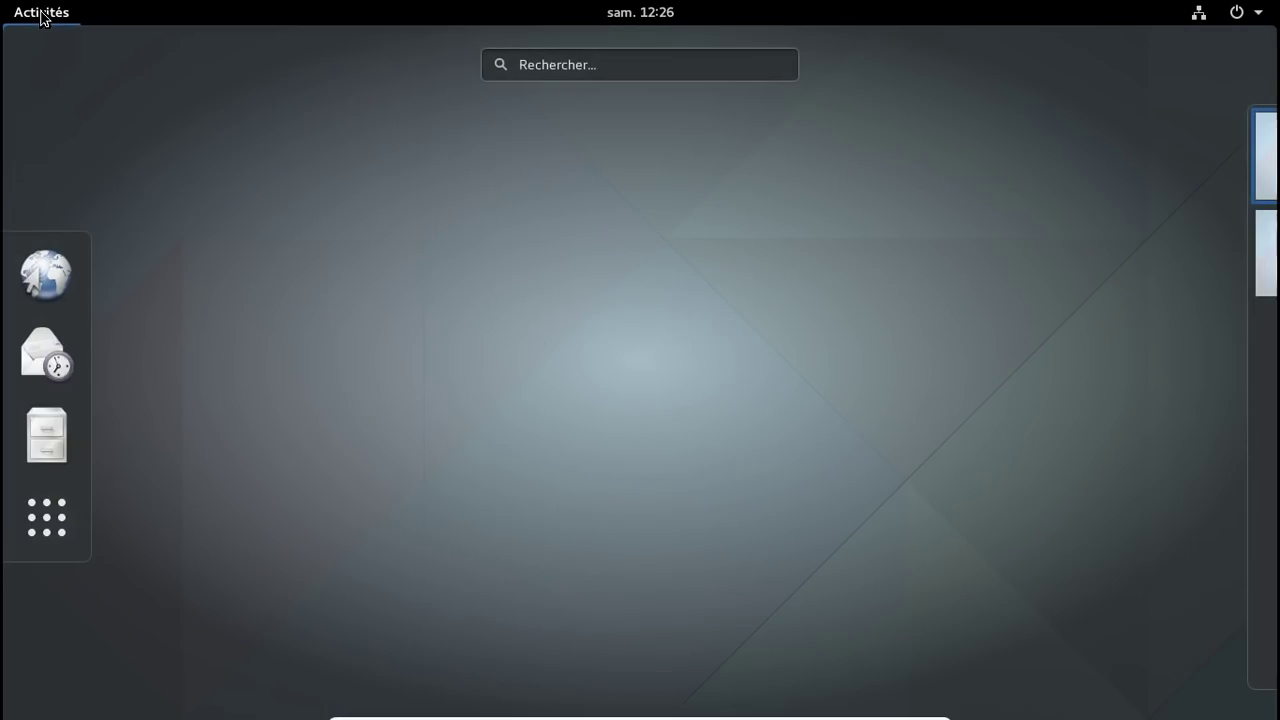
{"action": "left_click", "coordinate": [558, 70]}
{"action": "type", "text": "termi"}
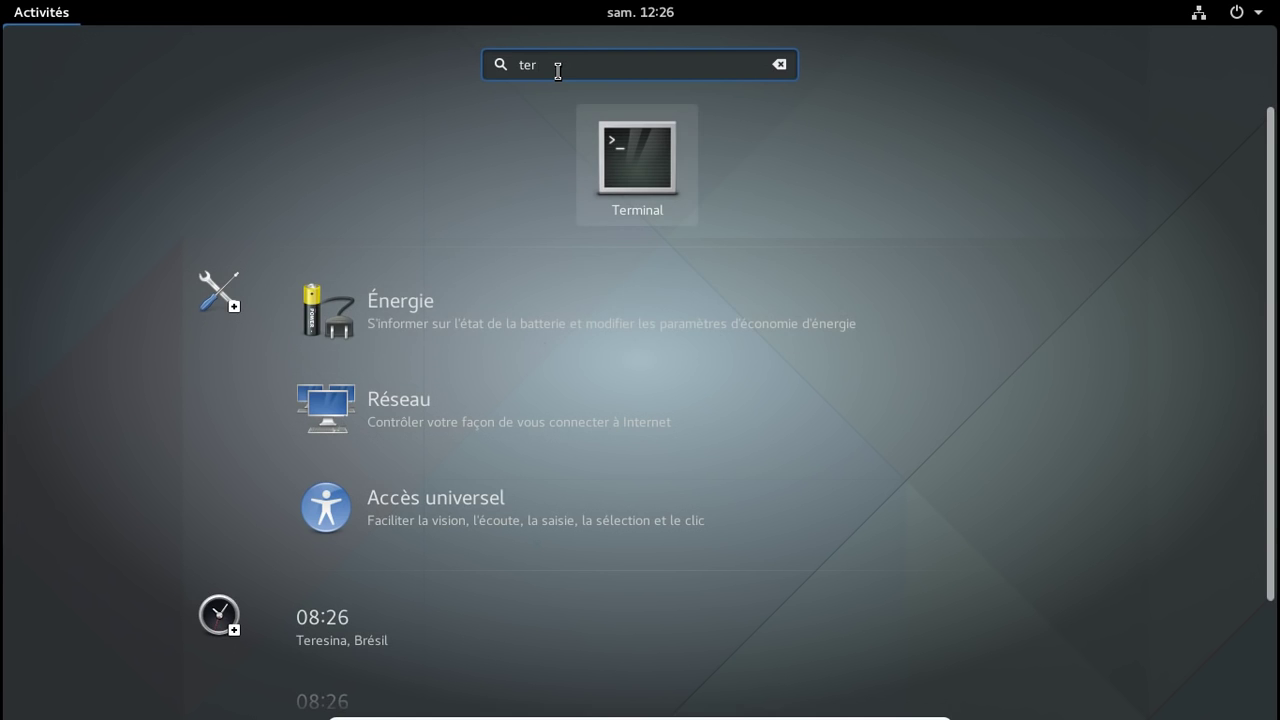
{"action": "key", "text": "Return"}
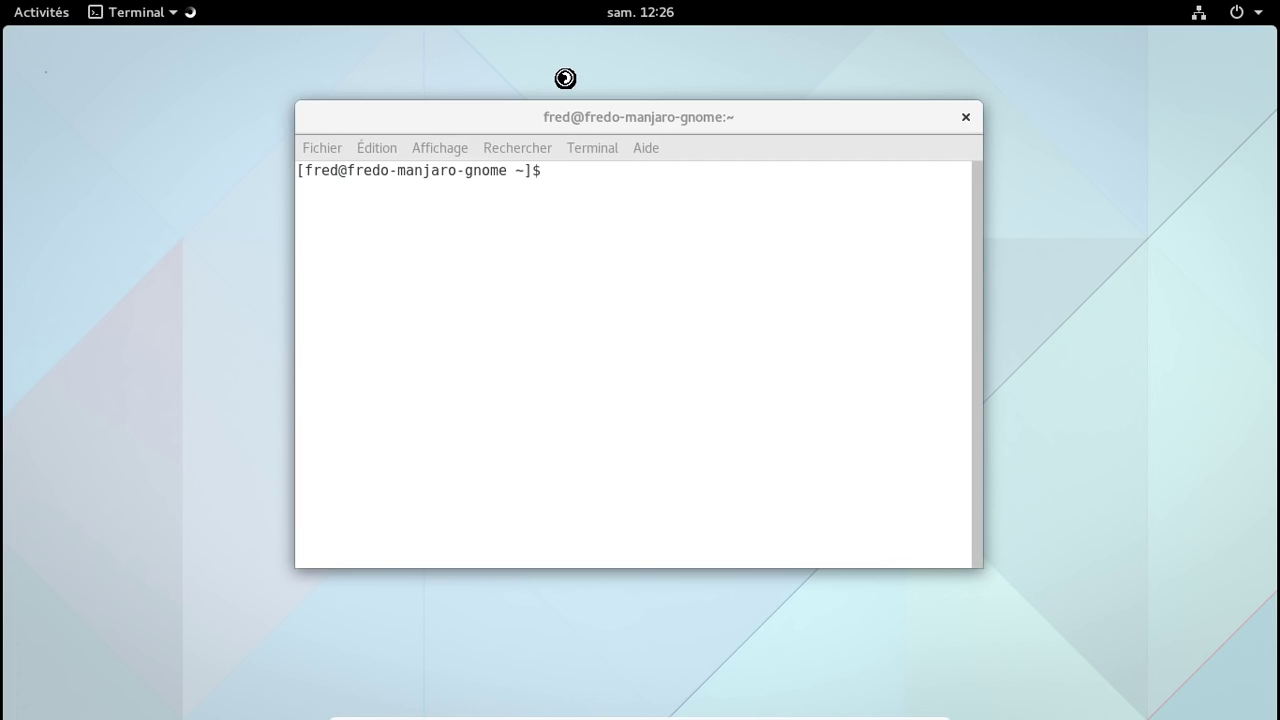
Step: Run "sudo systemctl enable gdm" in the terminal and authenticate with the account password
{"action": "type", "text": "sudo systemctl start gdm"}
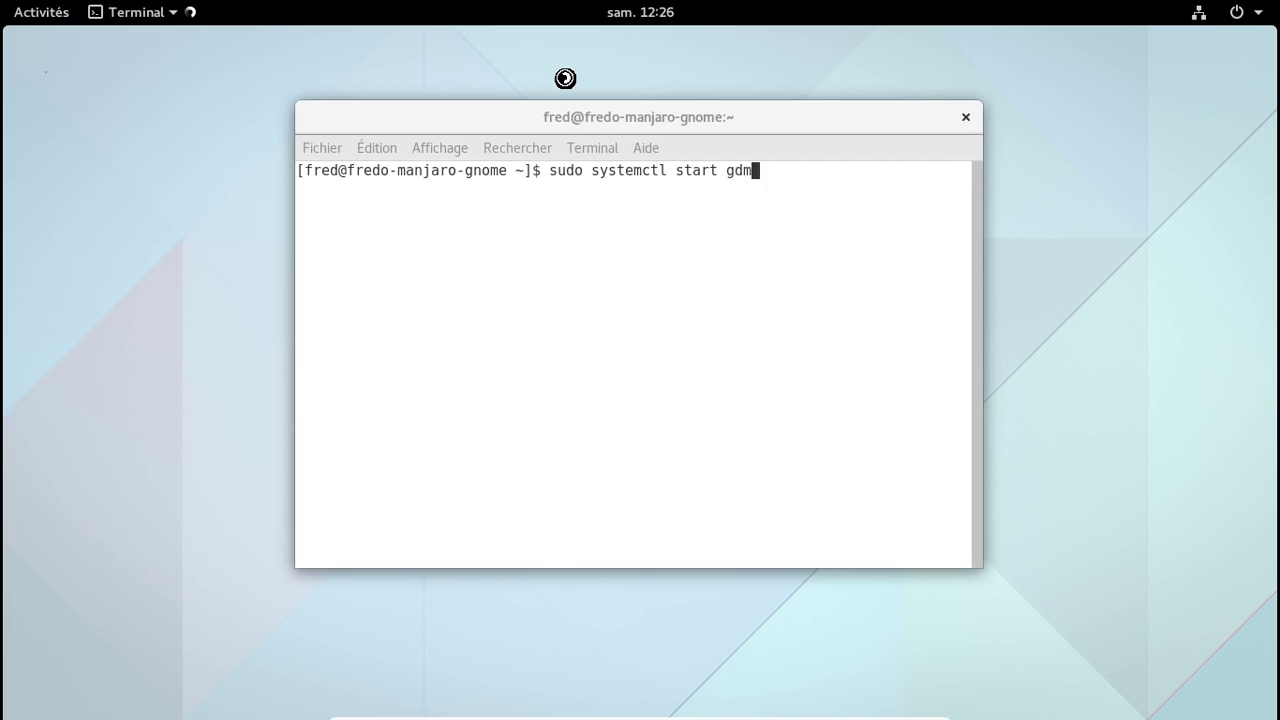
{"action": "key", "text": "Left"}
{"action": "key", "text": "Left"}
{"action": "key", "text": "Left"}
{"action": "key", "text": "Left"}
{"action": "key", "text": "Left"}
{"action": "key", "text": "Delete"}
{"action": "key", "text": "BackSpace"}
{"action": "key", "text": "BackSpace"}
{"action": "key", "text": "BackSpace"}
{"action": "key", "text": "BackSpace"}
{"action": "type", "text": "enable"}
{"action": "key", "text": "Return"}
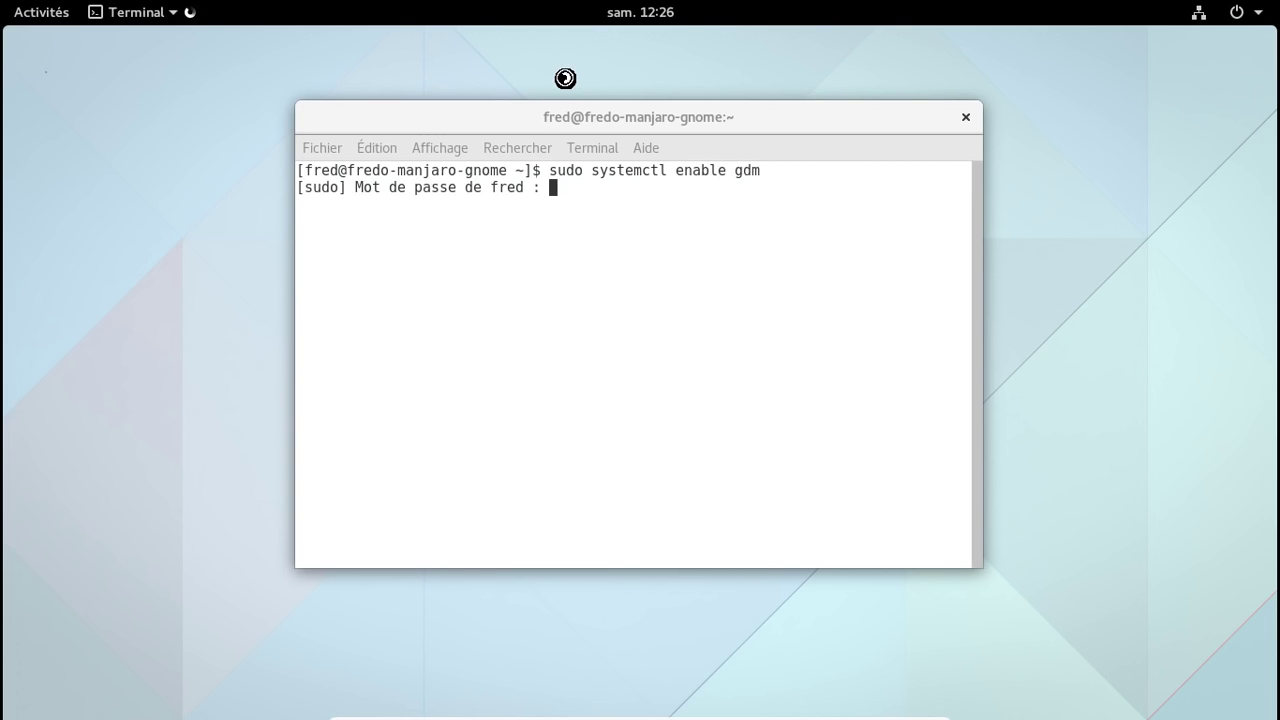
{"action": "key", "text": "Return"}
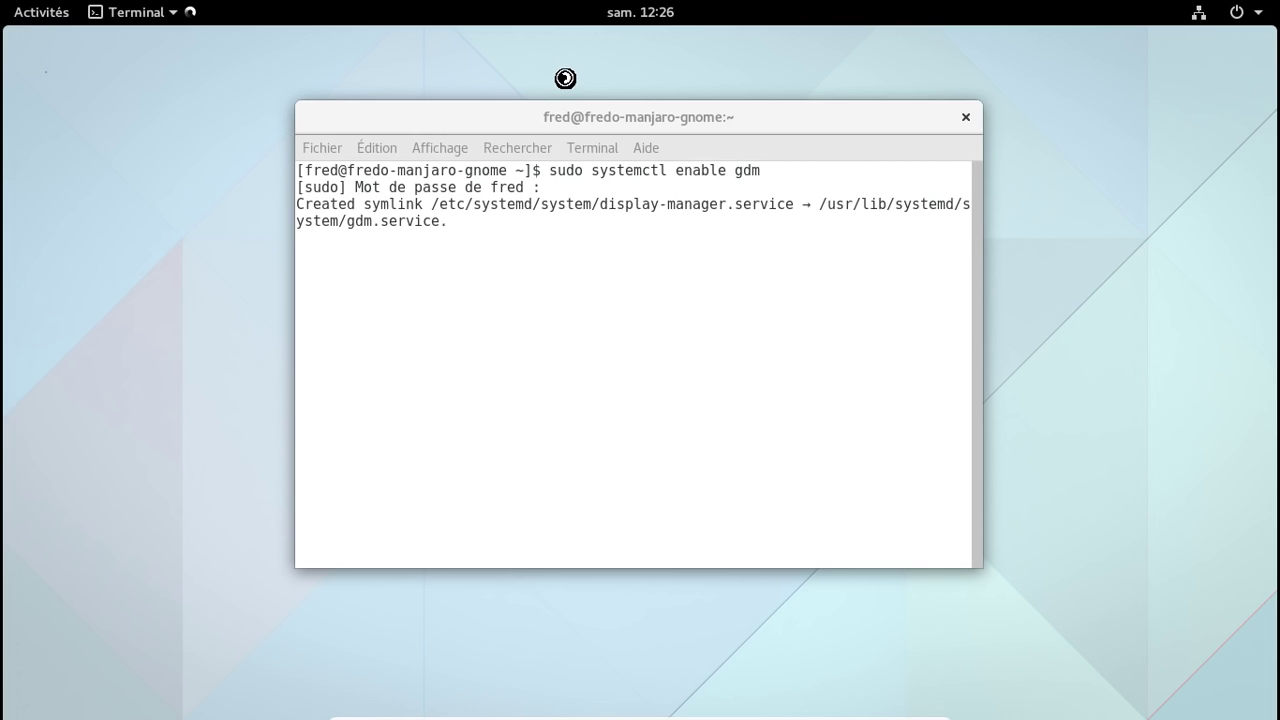
Step: Filter the systemctl output for "cups" with grep
{"action": "type", "text": "s"}
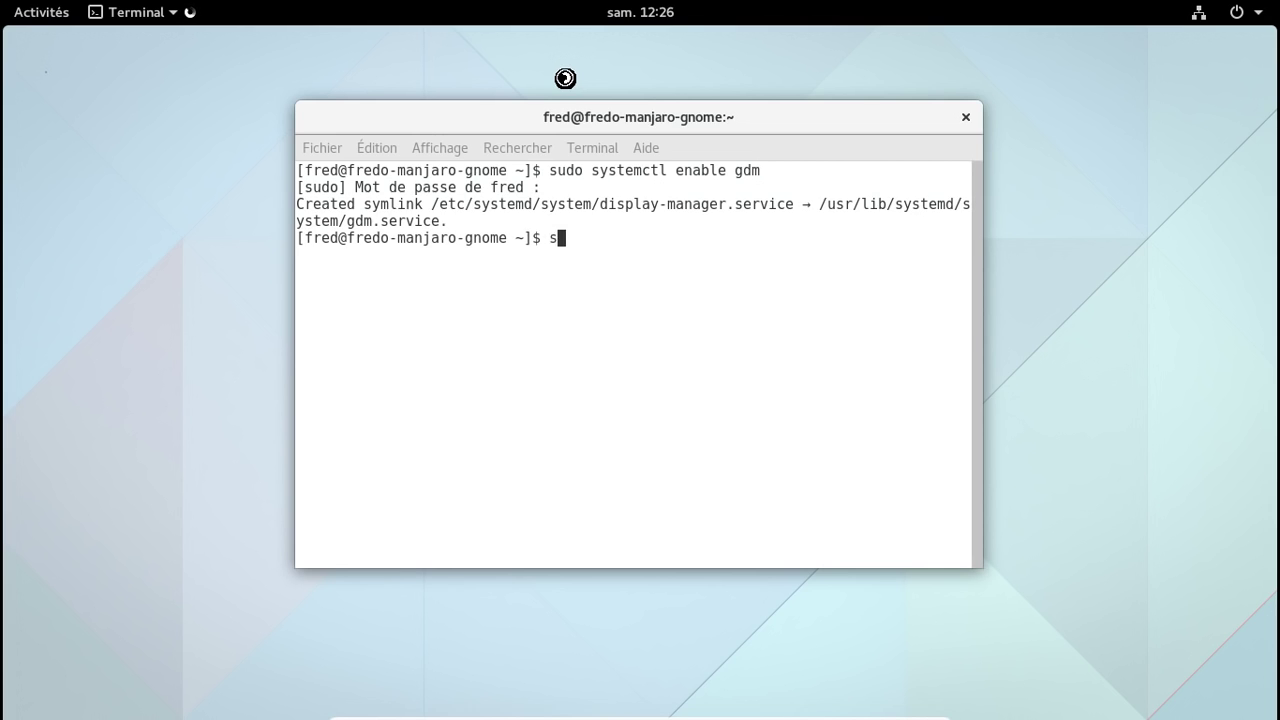
{"action": "type", "text": "ystec"}
{"action": "key", "text": "BackSpace"}
{"action": "type", "text": "c"}
{"action": "key", "text": "BackSpace"}
{"action": "type", "text": "mctl"}
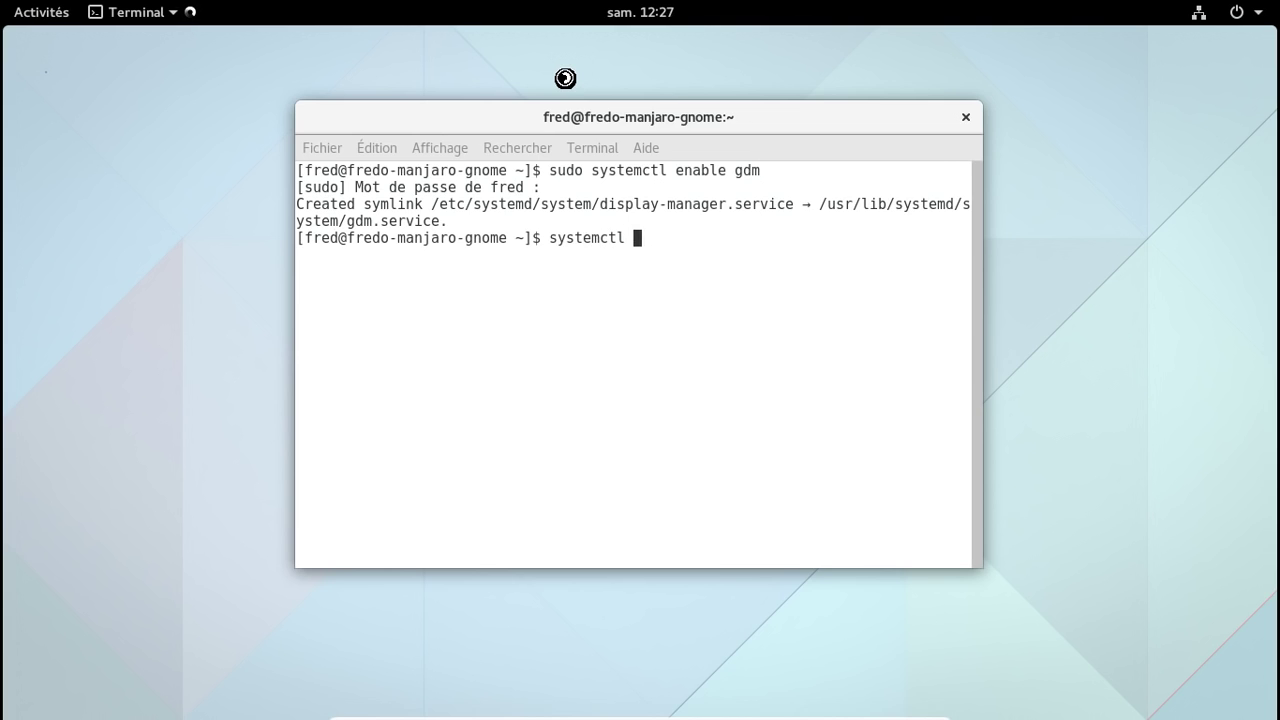
{"action": "type", "text": " | grep cups"}
{"action": "key", "text": "Return"}
Step: Filter the systemctl output for "cupsd" with grep and exit the terminal
{"action": "key", "text": "Up"}
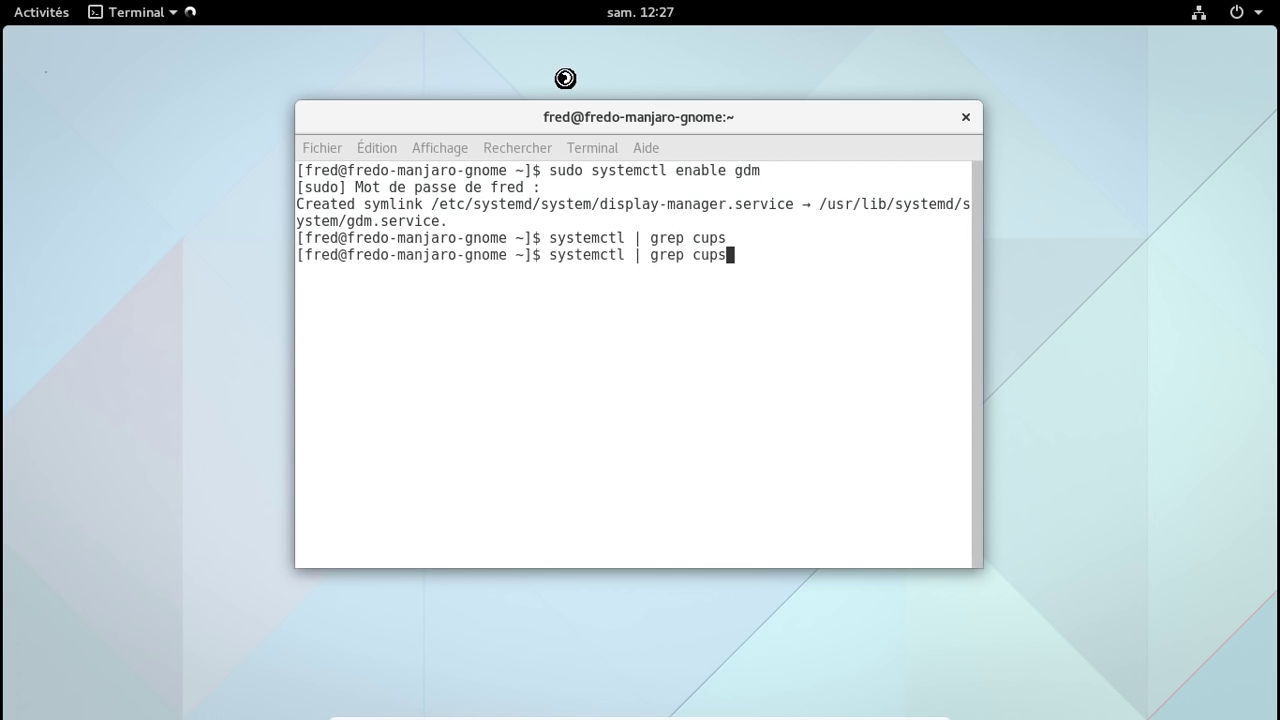
{"action": "key", "text": "BackSpace"}
{"action": "key", "text": "BackSpace"}
{"action": "key", "text": "BackSpace"}
{"action": "key", "text": "BackSpace"}
{"action": "type", "text": "cupsd"}
{"action": "key", "text": "Return"}
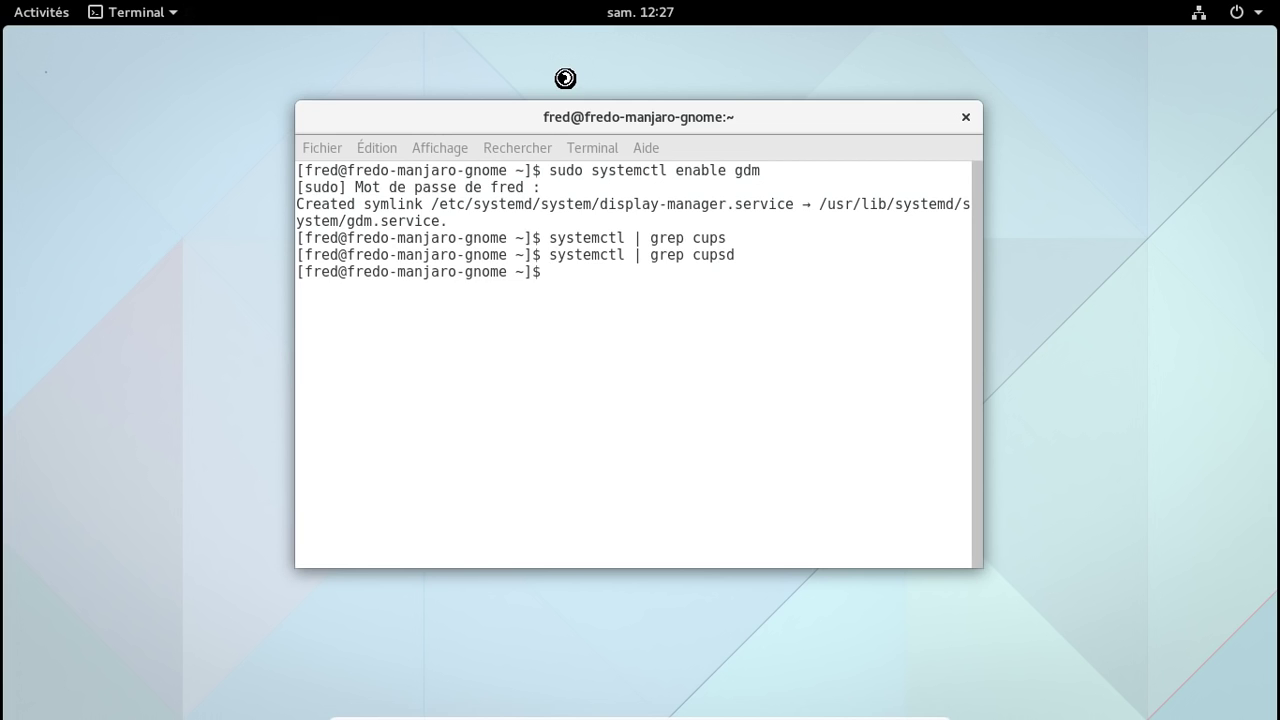
{"action": "type", "text": "exit"}
{"action": "key", "text": "Return"}
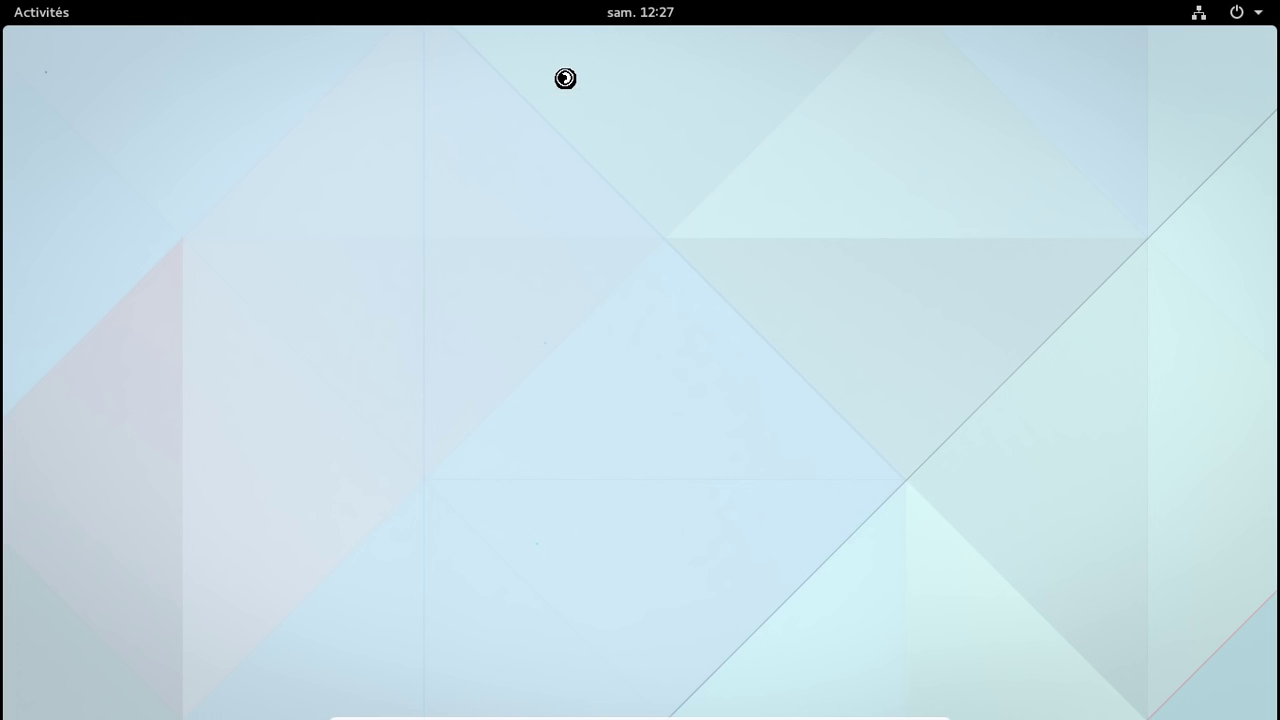
Step: Browse all four pages of installed applications in the application overview
{"action": "left_click", "coordinate": [54, 9]}
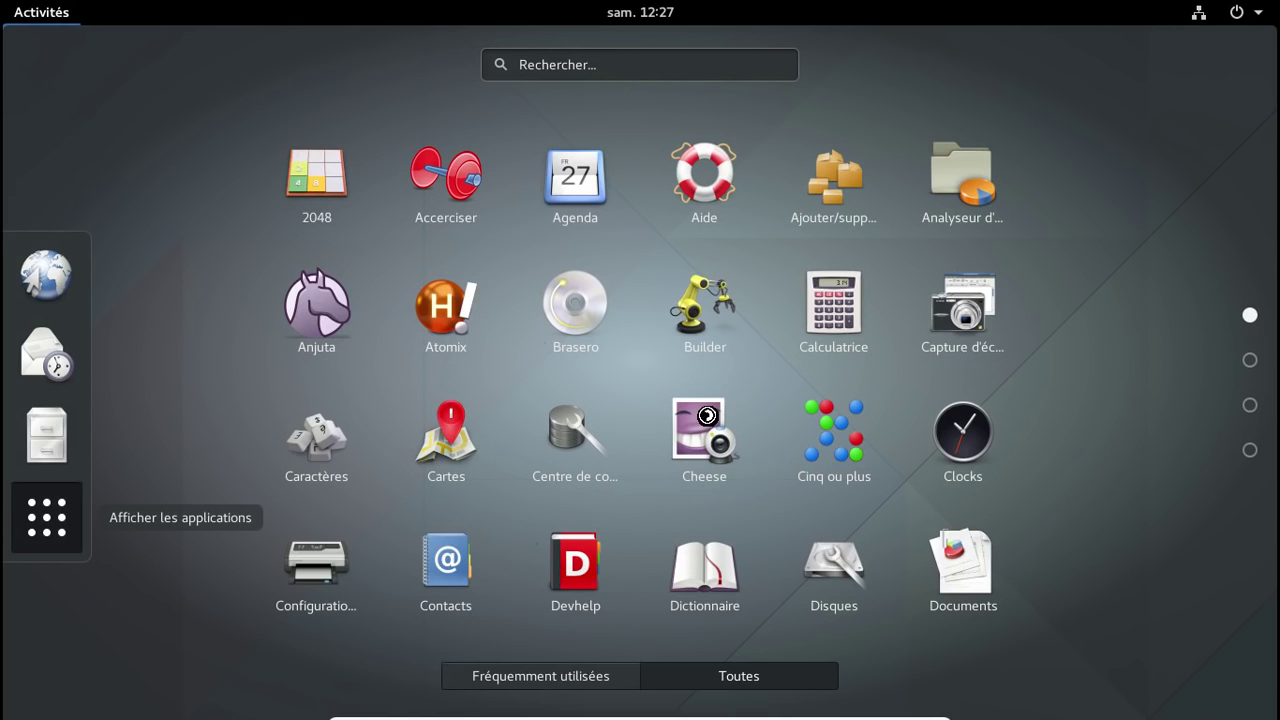
{"action": "left_click", "coordinate": [1250, 360]}
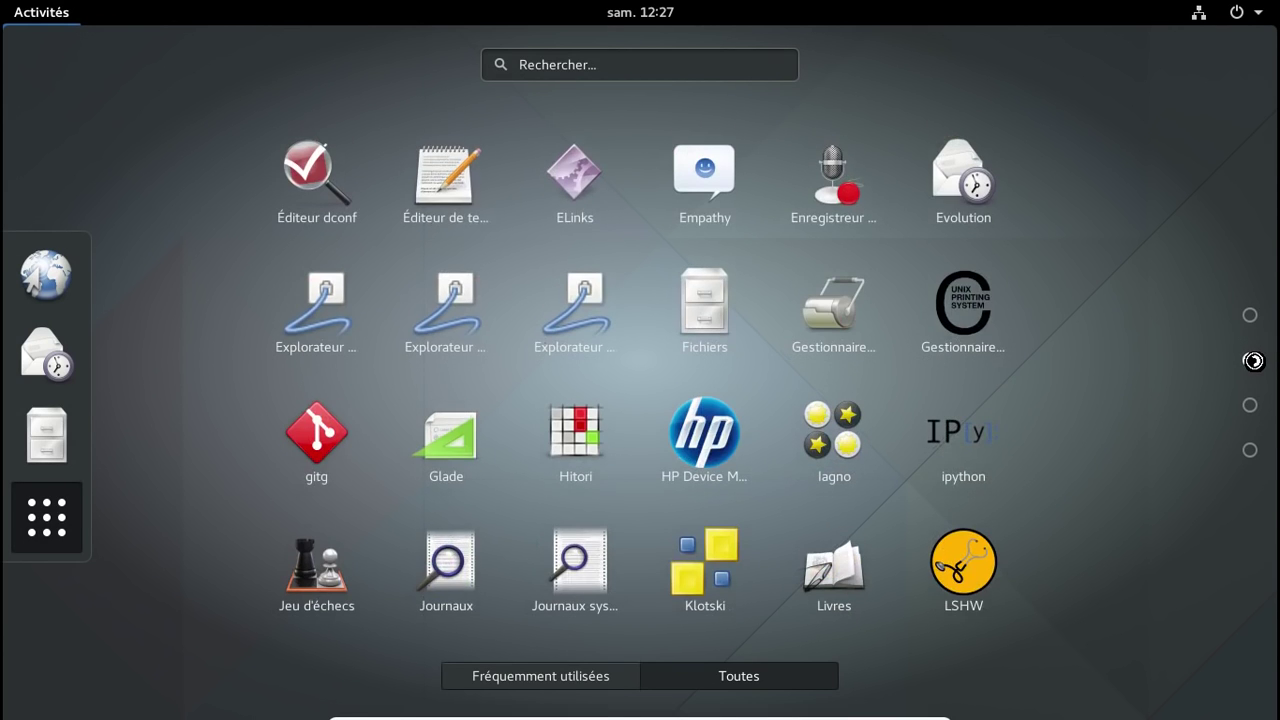
{"action": "left_click", "coordinate": [1250, 408]}
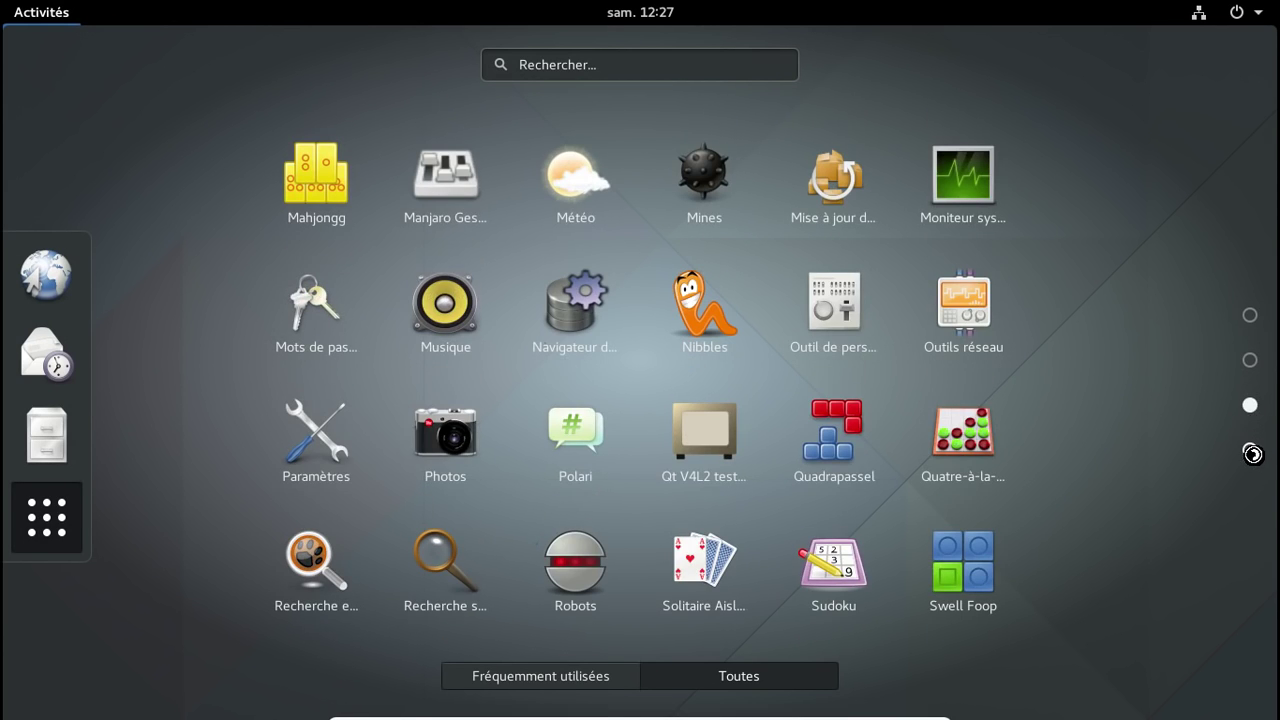
{"action": "left_click", "coordinate": [1251, 455]}
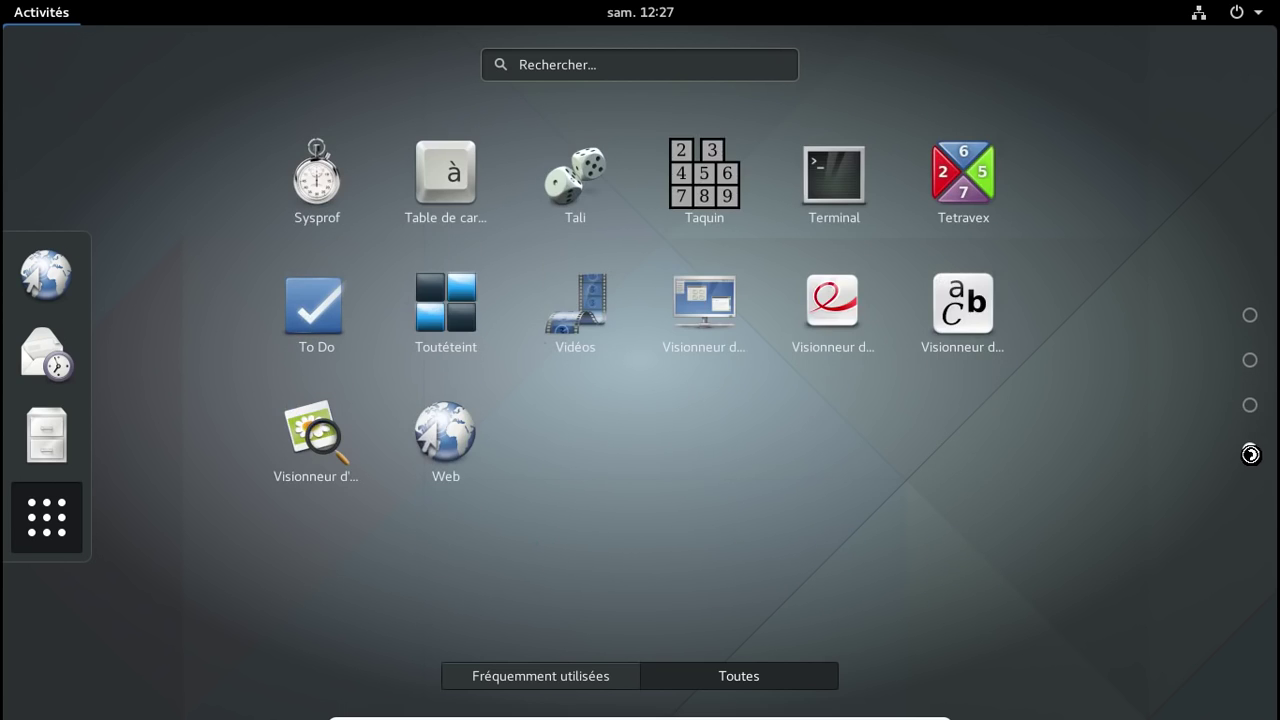
Step: Search the applications for "pa" and launch the software manager Ajouter/supprimer des logiciels
{"action": "left_click", "coordinate": [564, 62]}
{"action": "type", "text": "pa"}
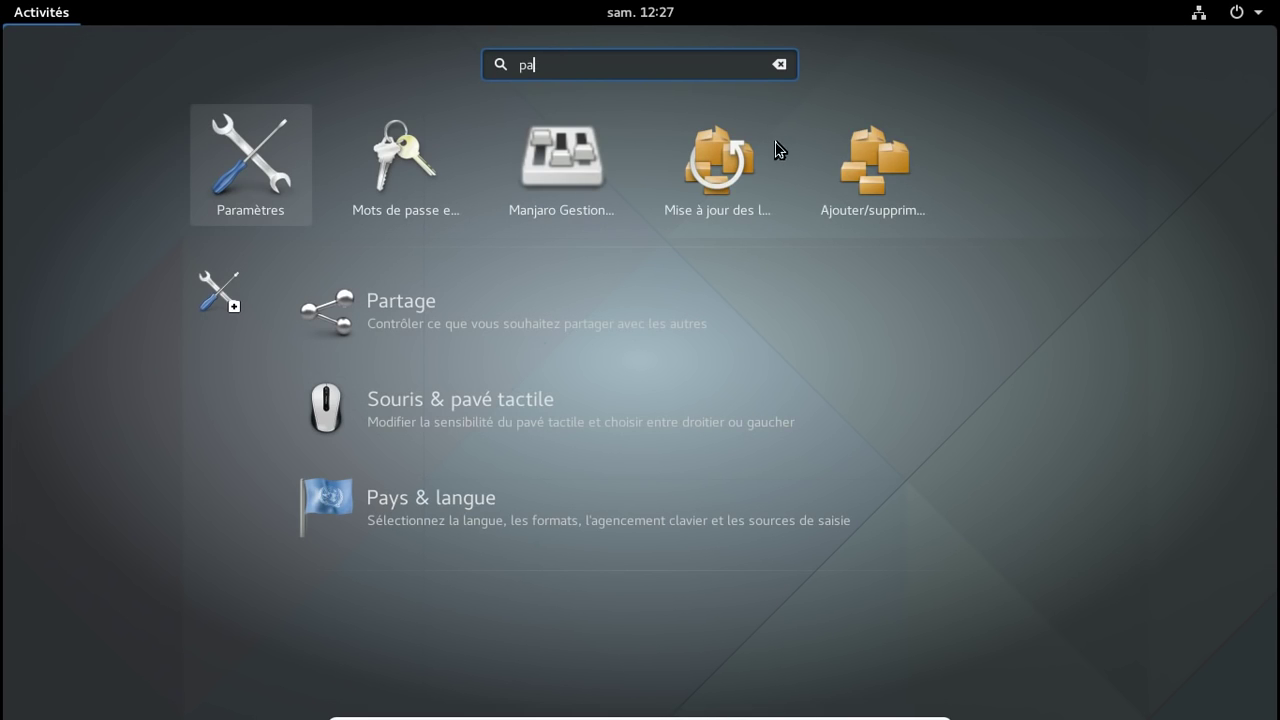
{"action": "left_click", "coordinate": [887, 182]}
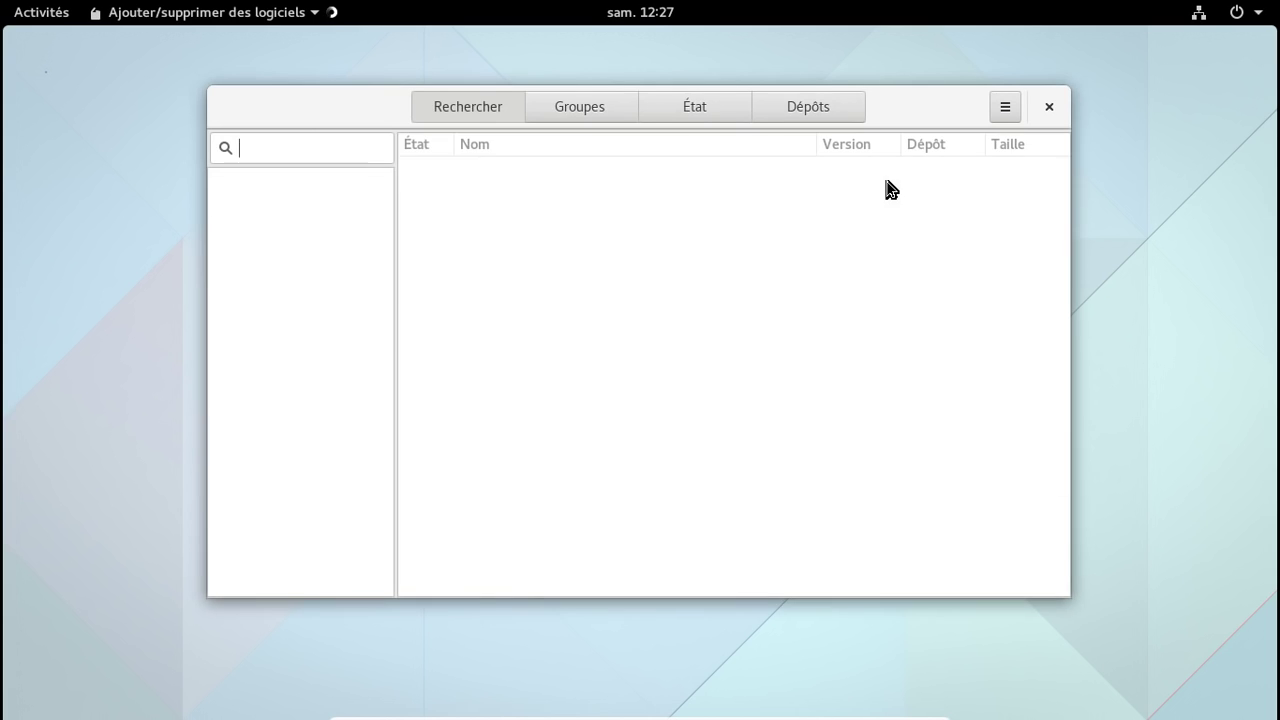
Step: Examine the packages by state: Installés, Orphelins, Étrangers and En attente
{"action": "left_click", "coordinate": [712, 108]}
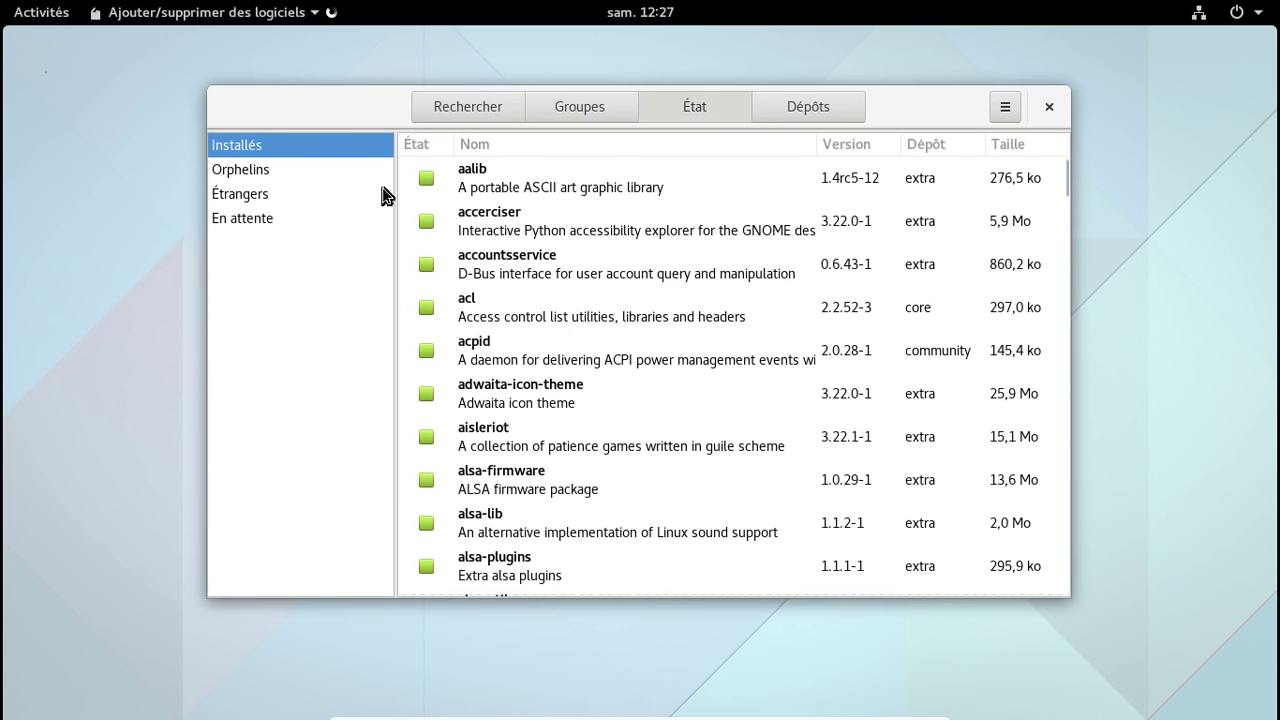
{"action": "left_click", "coordinate": [280, 170]}
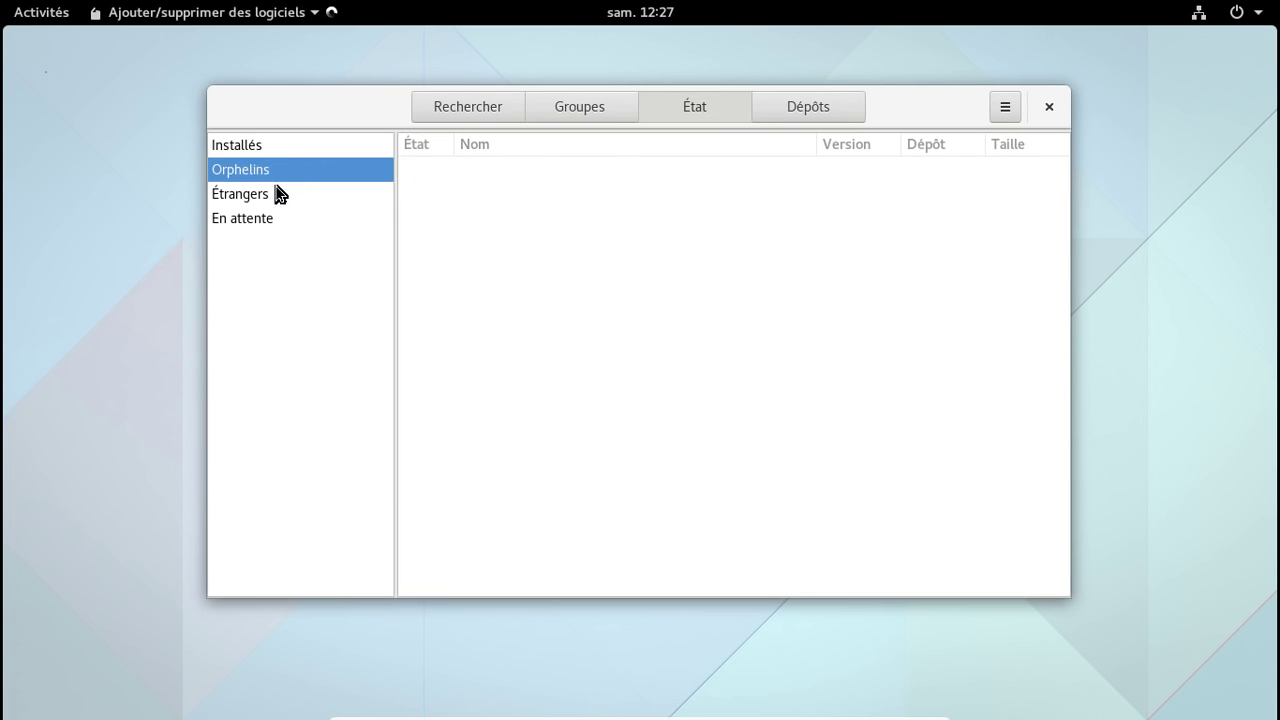
{"action": "left_click", "coordinate": [279, 194]}
{"action": "left_click", "coordinate": [272, 219]}
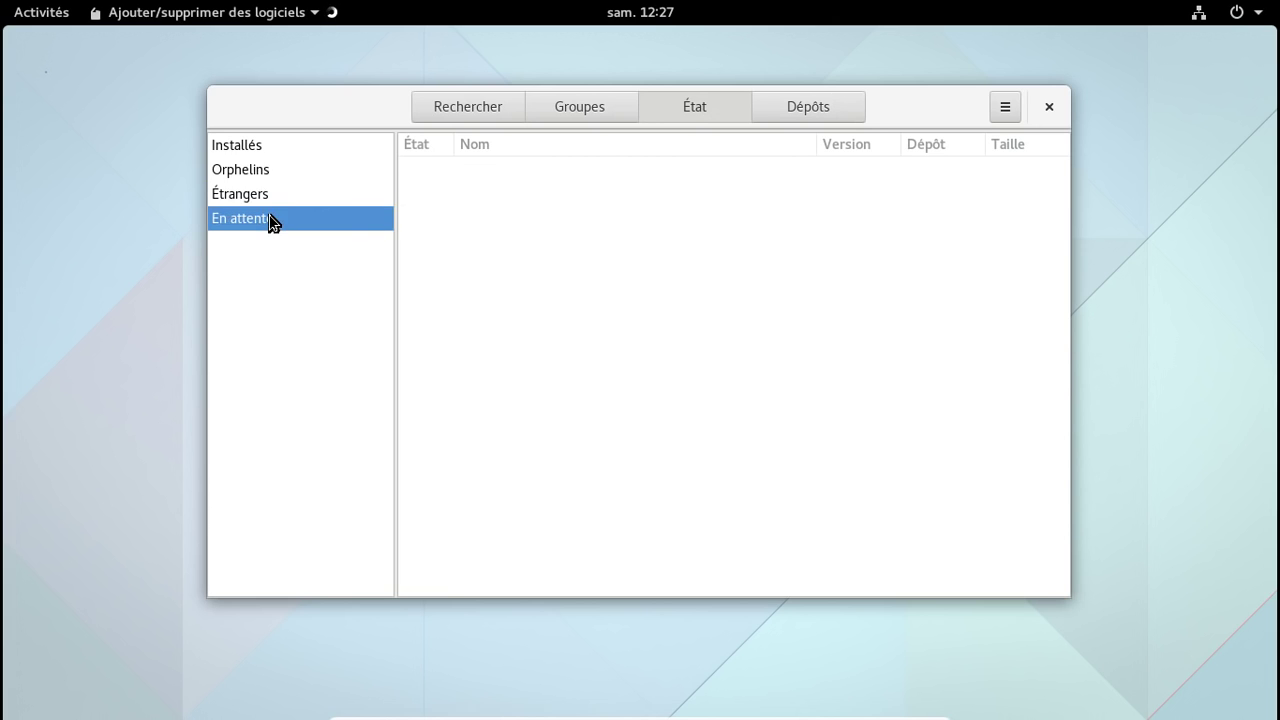
{"action": "left_click", "coordinate": [257, 147]}
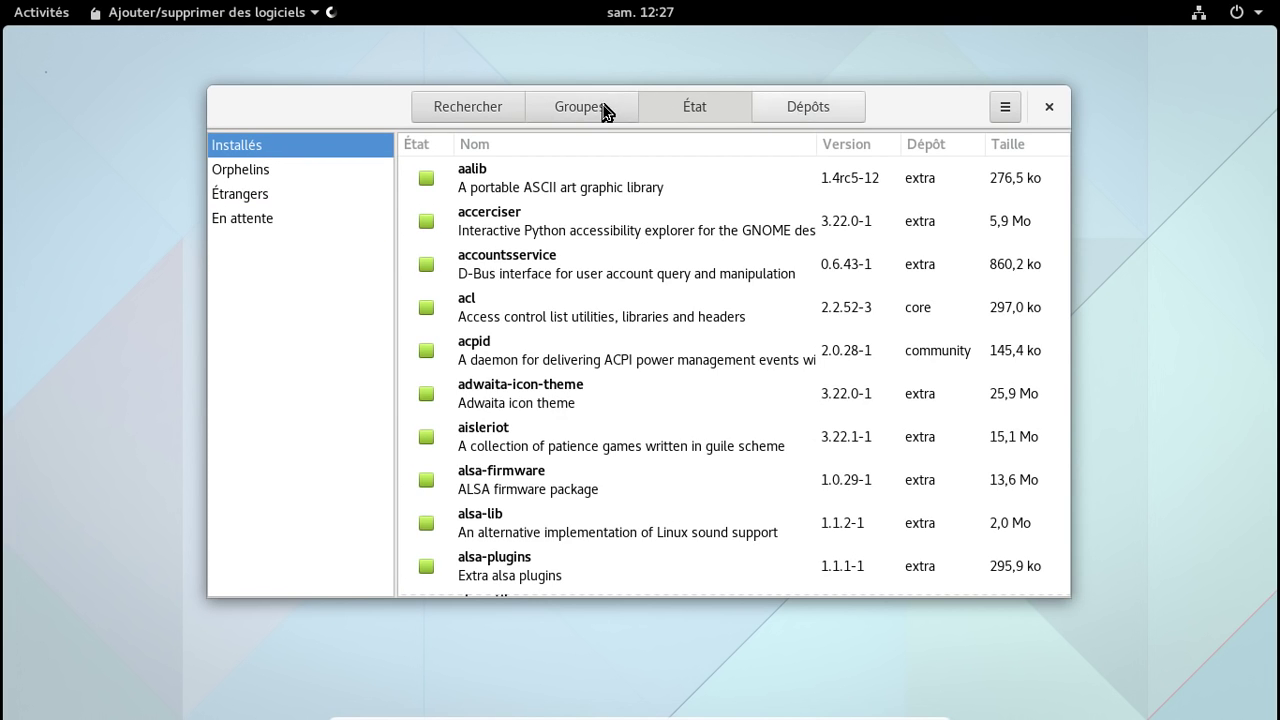
Step: Search the packages for "manjaro-gn" and mark manjaro-gnome-settings for installation
{"action": "left_click", "coordinate": [460, 110]}
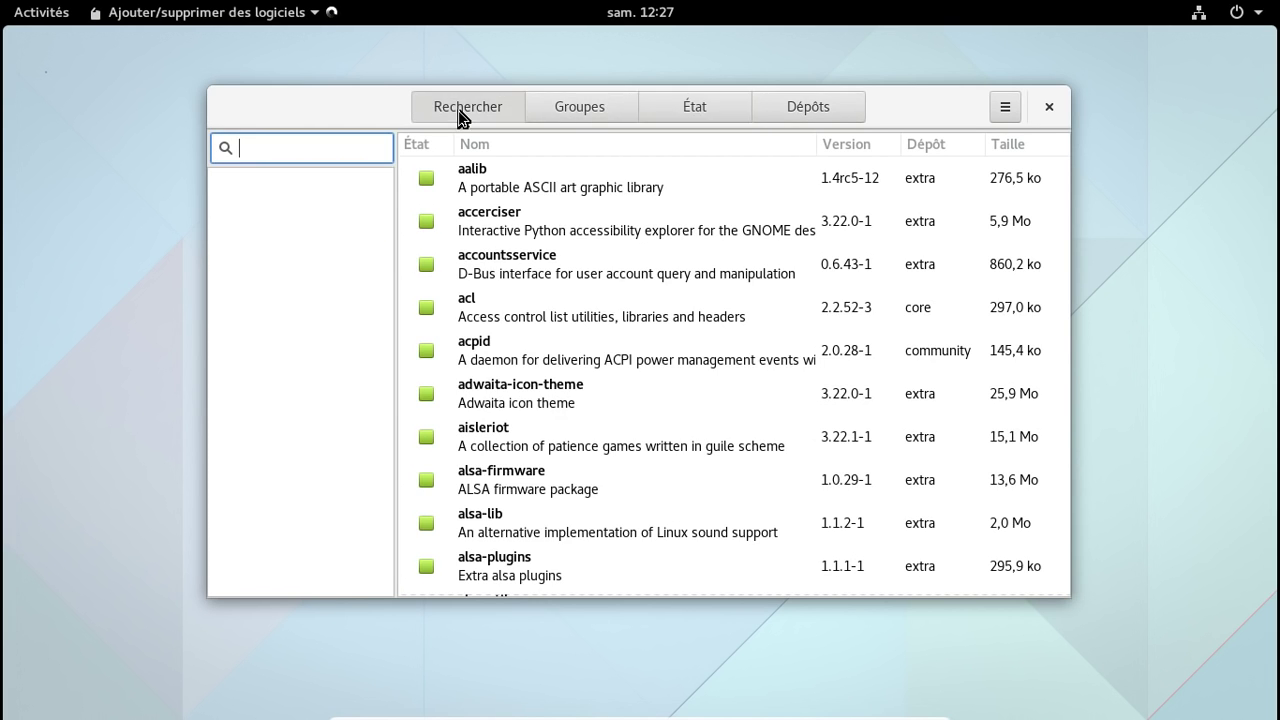
{"action": "type", "text": "manjaro-gn"}
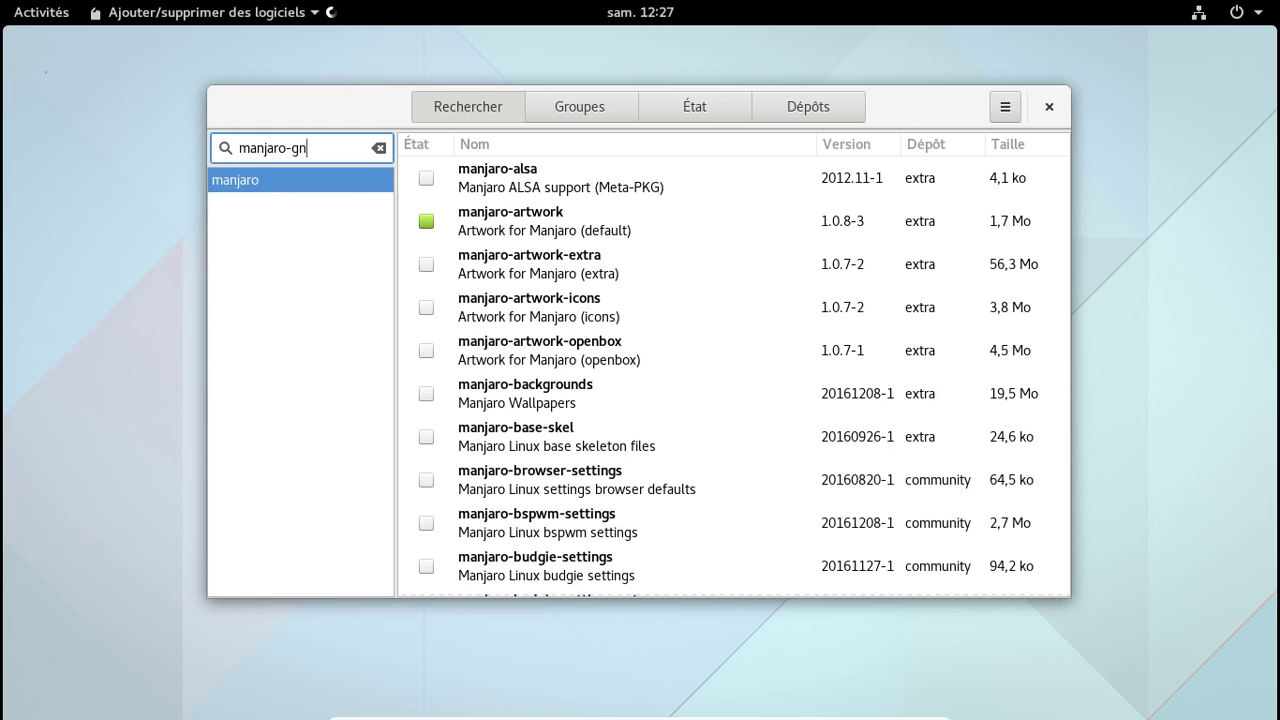
{"action": "left_click", "coordinate": [534, 190]}
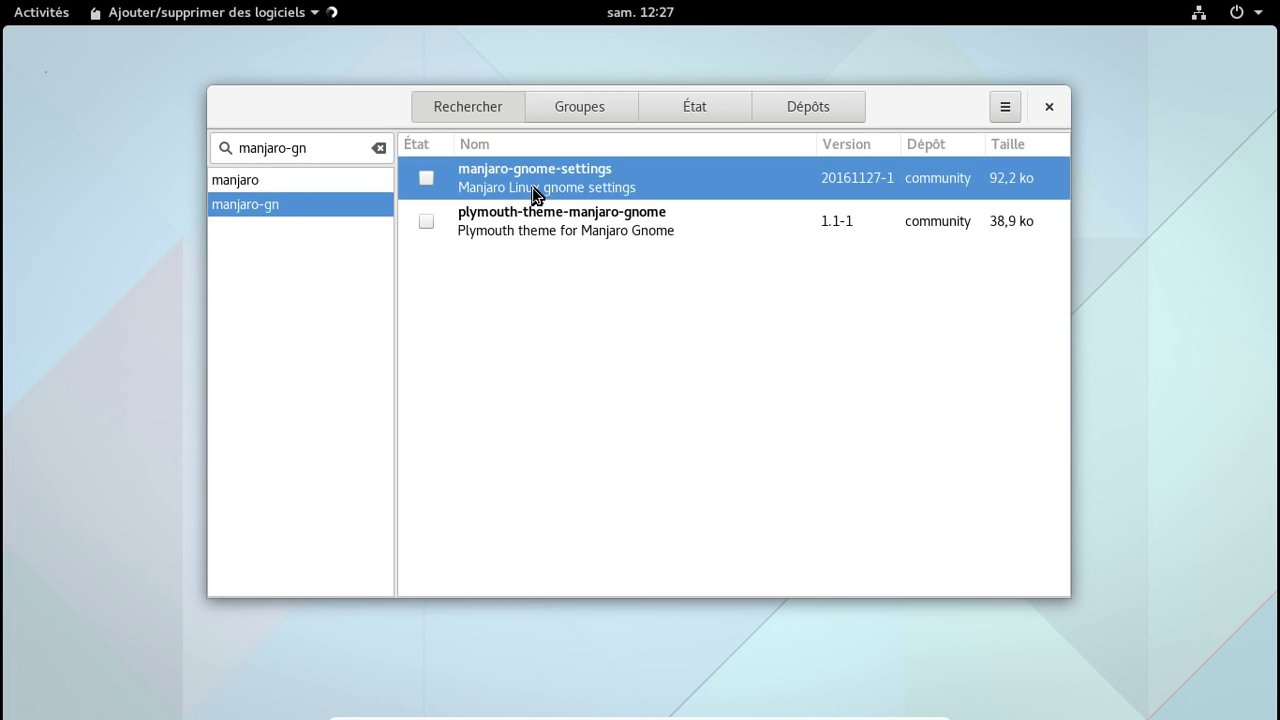
{"action": "right_click", "coordinate": [536, 190]}
{"action": "left_click", "coordinate": [590, 230]}
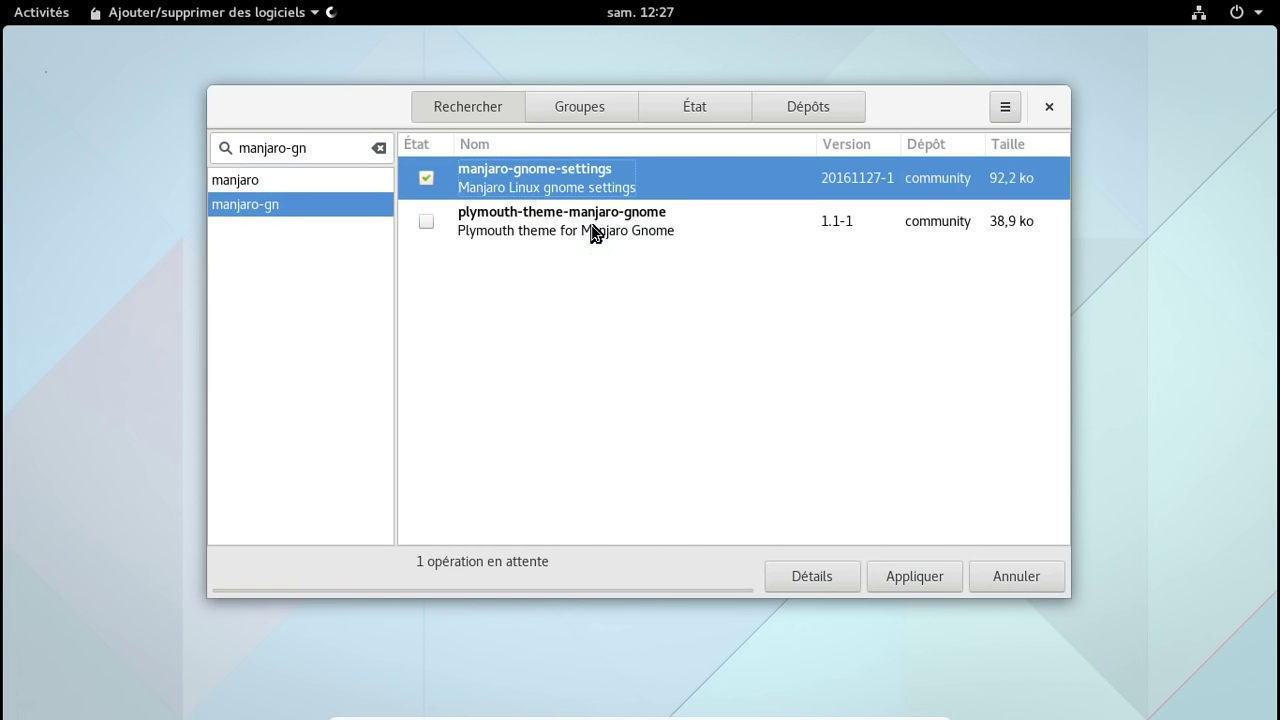
Step: Review the packages in the transaction summary for manjaro-gnome-settings and cancel the transaction
{"action": "left_click", "coordinate": [905, 578]}
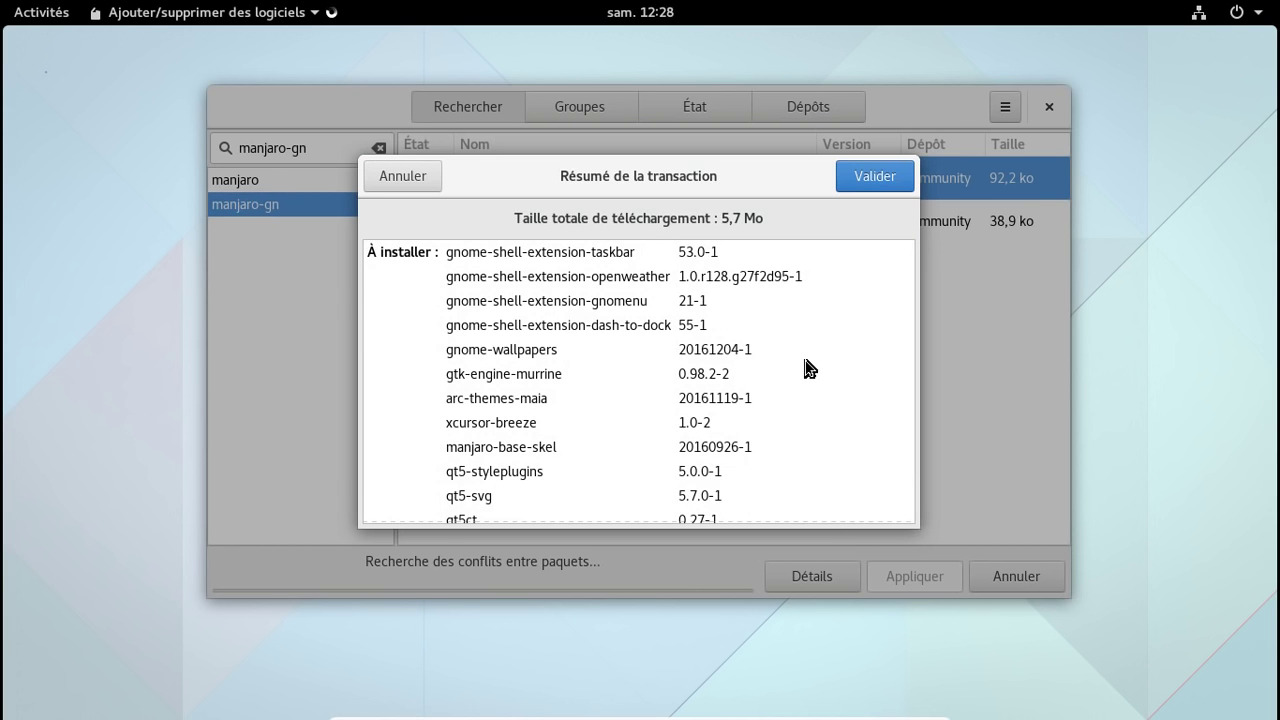
{"action": "scroll", "coordinate": [810, 368], "scroll_direction": "down", "scroll_amount": 1}
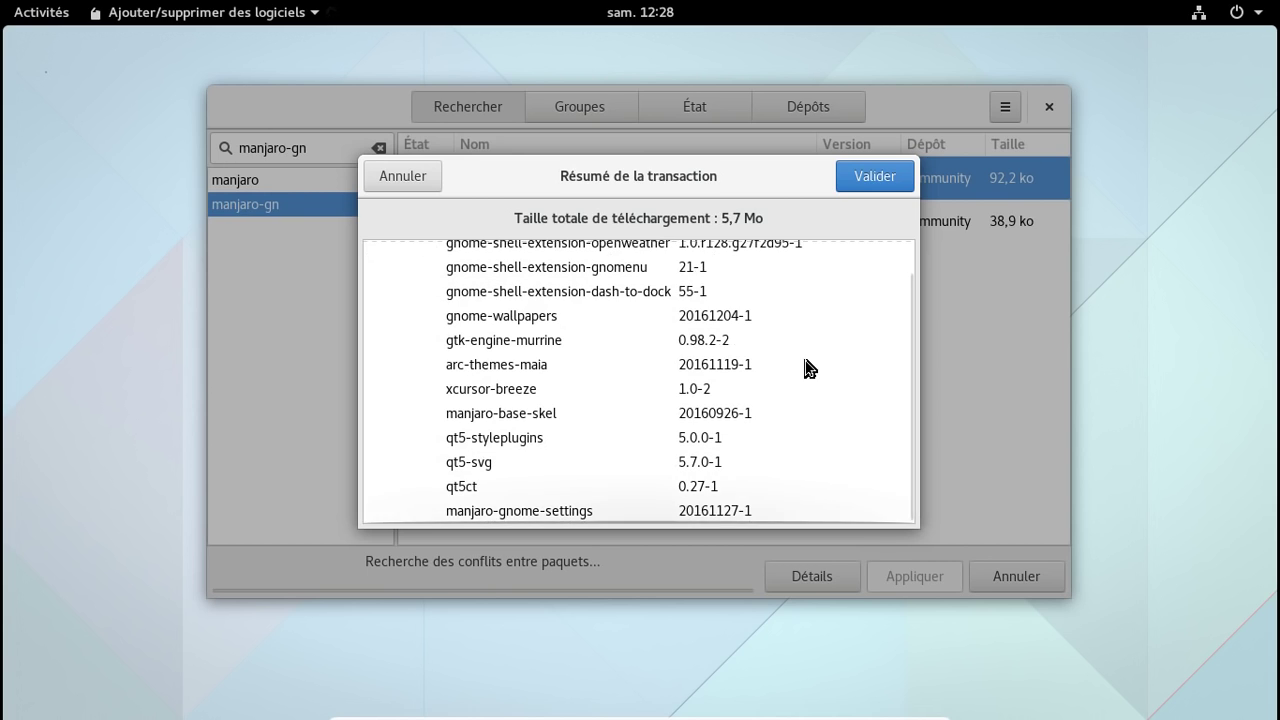
{"action": "scroll", "coordinate": [810, 368], "scroll_direction": "up", "scroll_amount": 1}
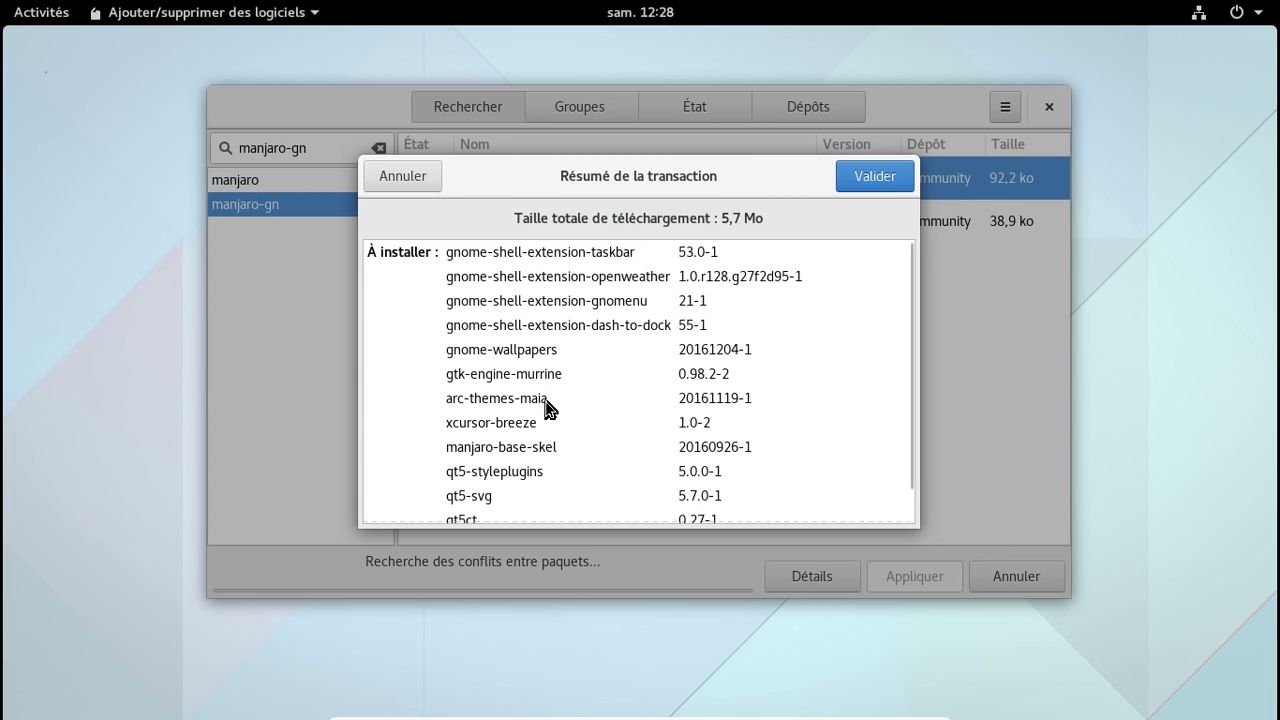
{"action": "scroll", "coordinate": [589, 389], "scroll_direction": "down", "scroll_amount": 1}
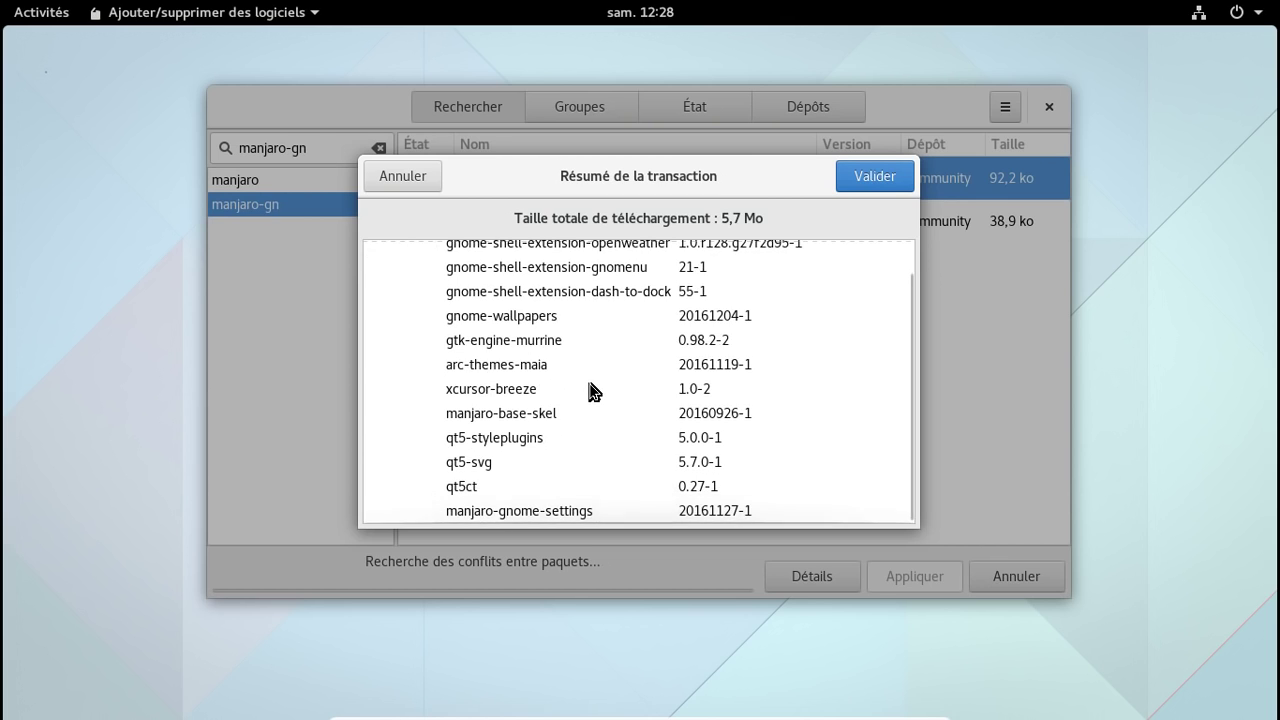
{"action": "scroll", "coordinate": [589, 389], "scroll_direction": "up", "scroll_amount": 1}
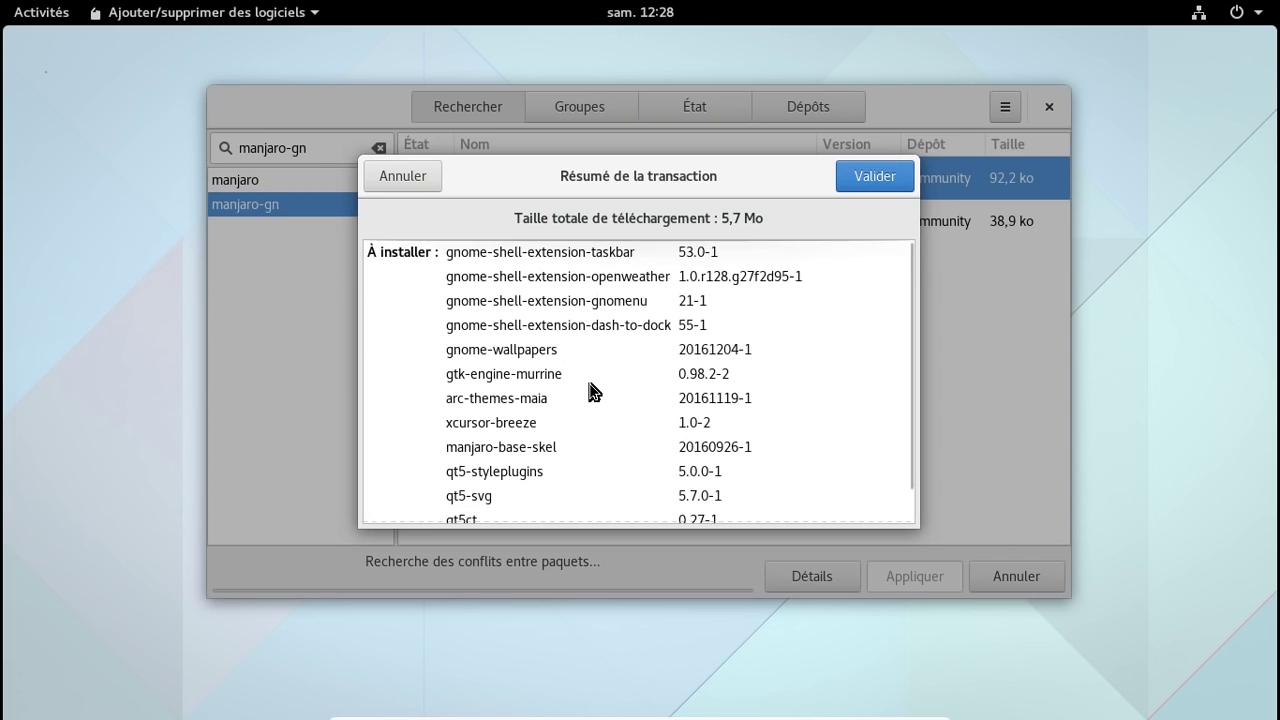
{"action": "left_click", "coordinate": [376, 177]}
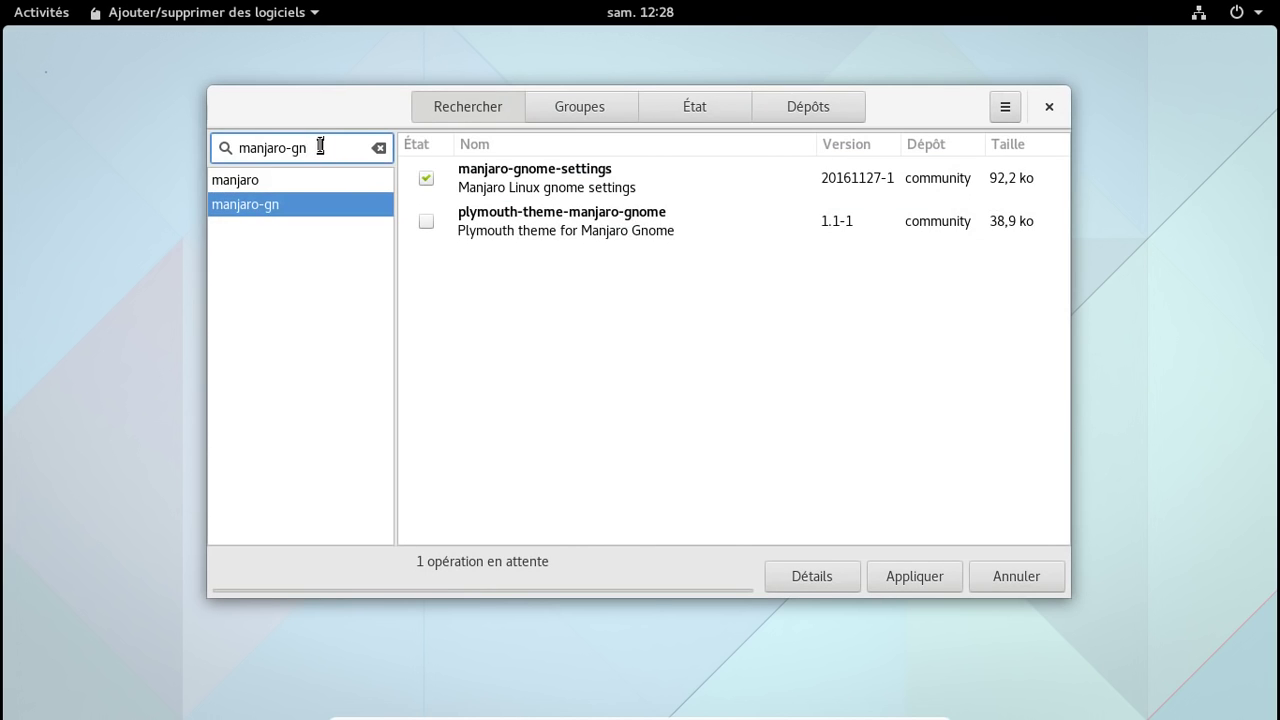
Step: Search the packages for "gnome-wallpa", mark gnome-wallpapers for installation, and unmark manjaro-gnome-settings
{"action": "triple_click", "coordinate": [229, 144]}
{"action": "type", "text": "gnome"}
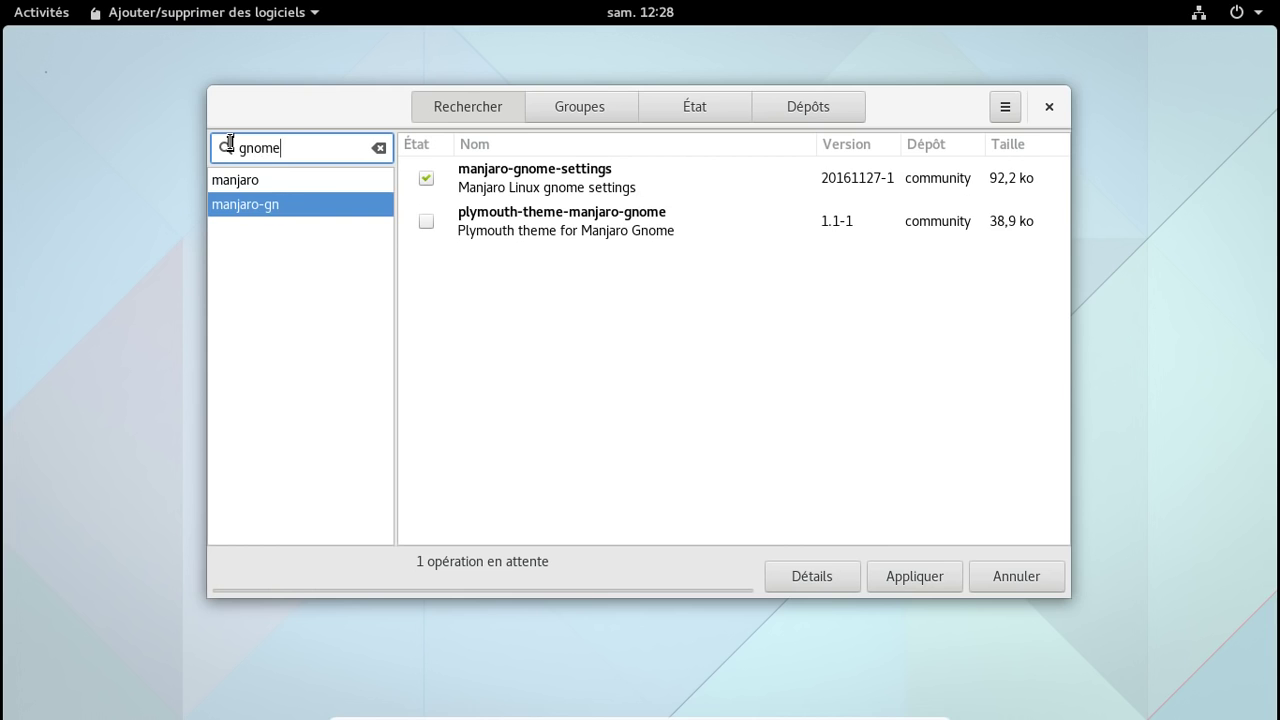
{"action": "type", "text": "-wallpa"}
{"action": "key", "text": "Return"}
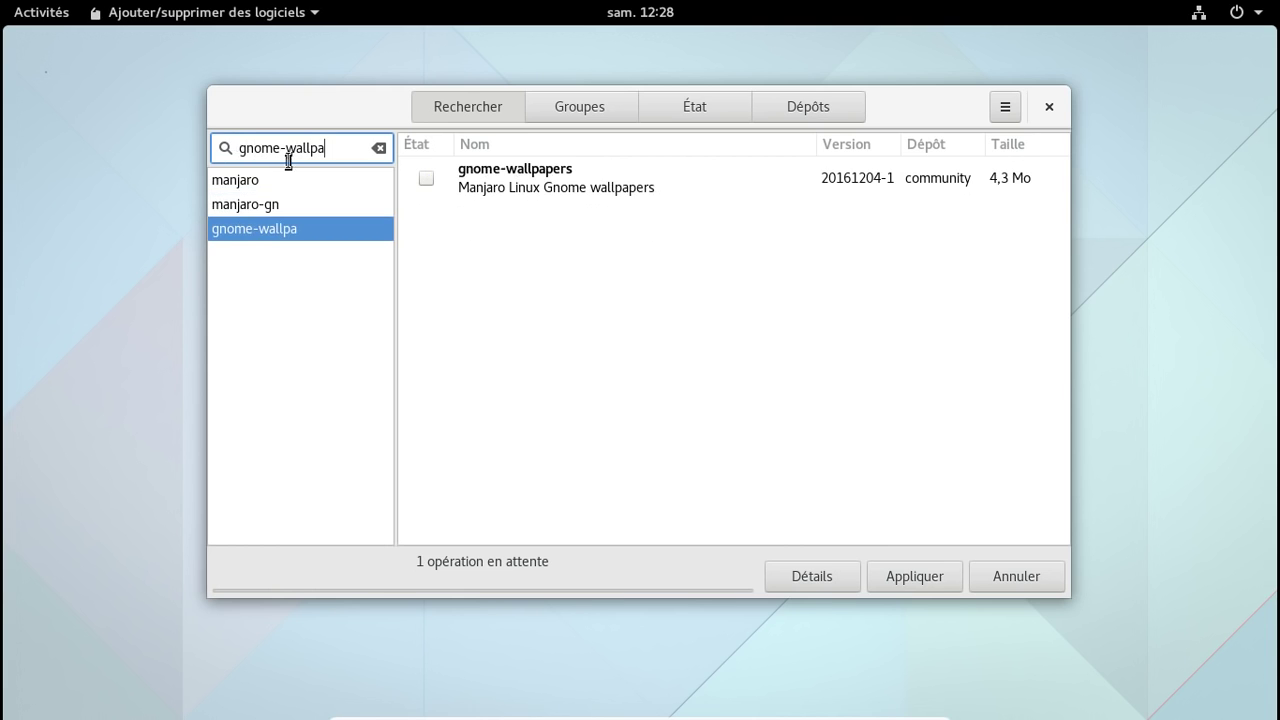
{"action": "left_click", "coordinate": [428, 180]}
{"action": "left_click", "coordinate": [270, 206]}
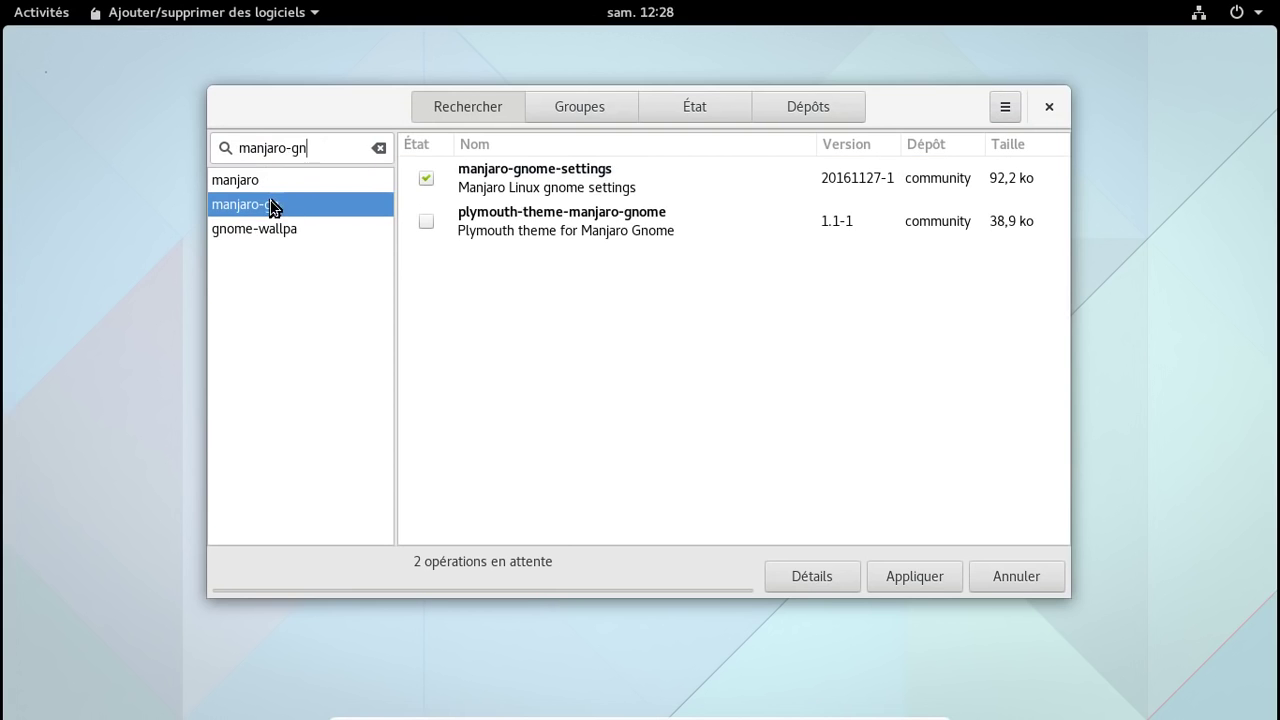
{"action": "left_click", "coordinate": [427, 180]}
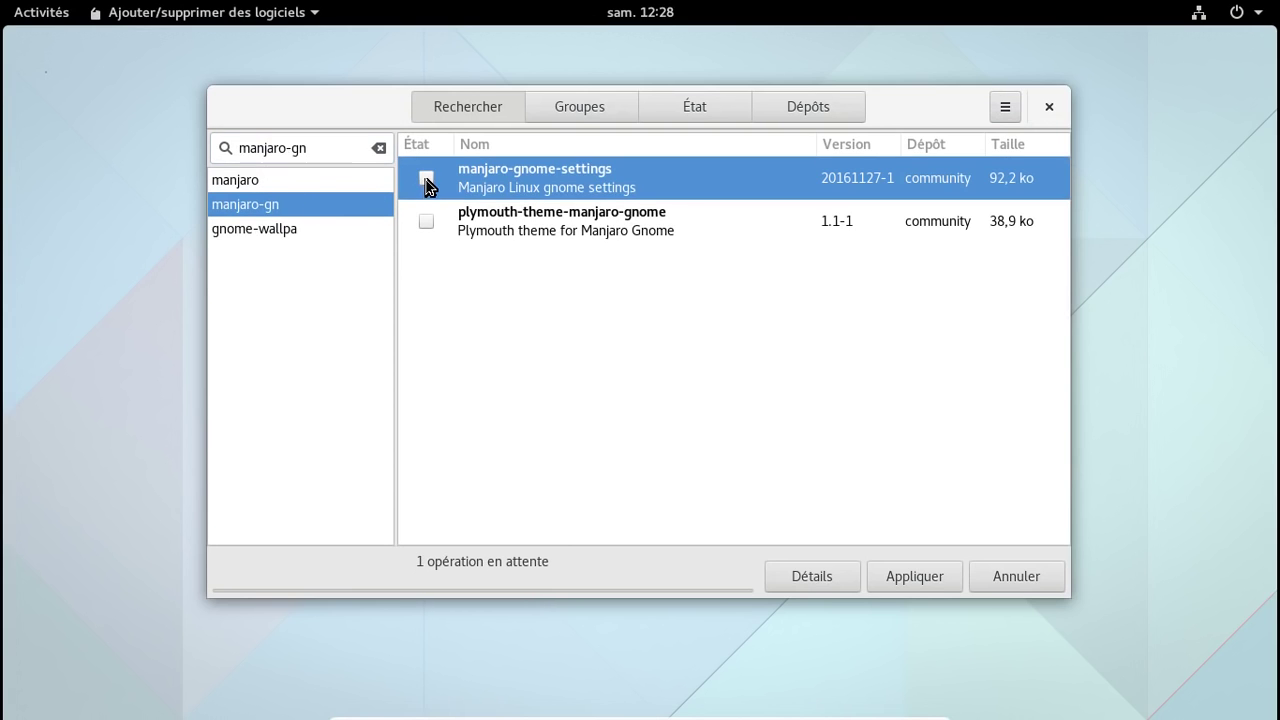
Step: Search the packages for "arc-theme" and mark arc-themes-maia for installation
{"action": "triple_click", "coordinate": [248, 137]}
{"action": "type", "text": "a"}
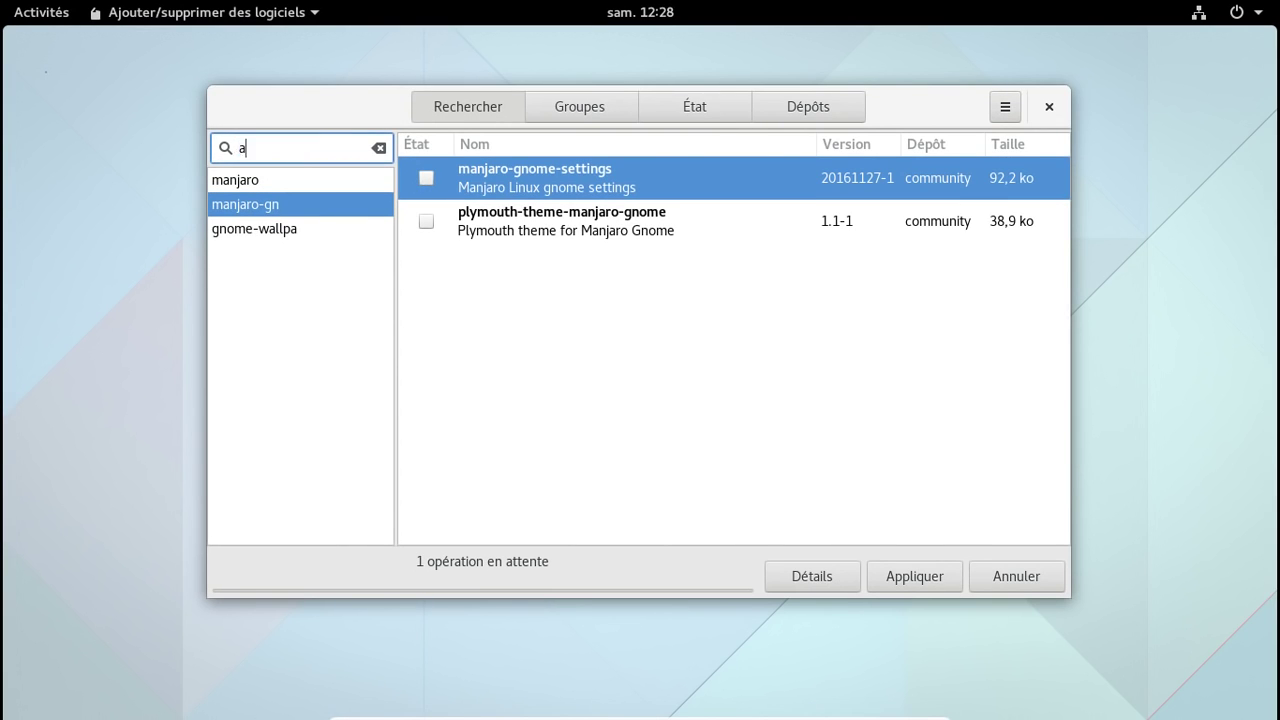
{"action": "type", "text": "rc-theme"}
{"action": "key", "text": "Return"}
{"action": "left_click", "coordinate": [426, 179]}
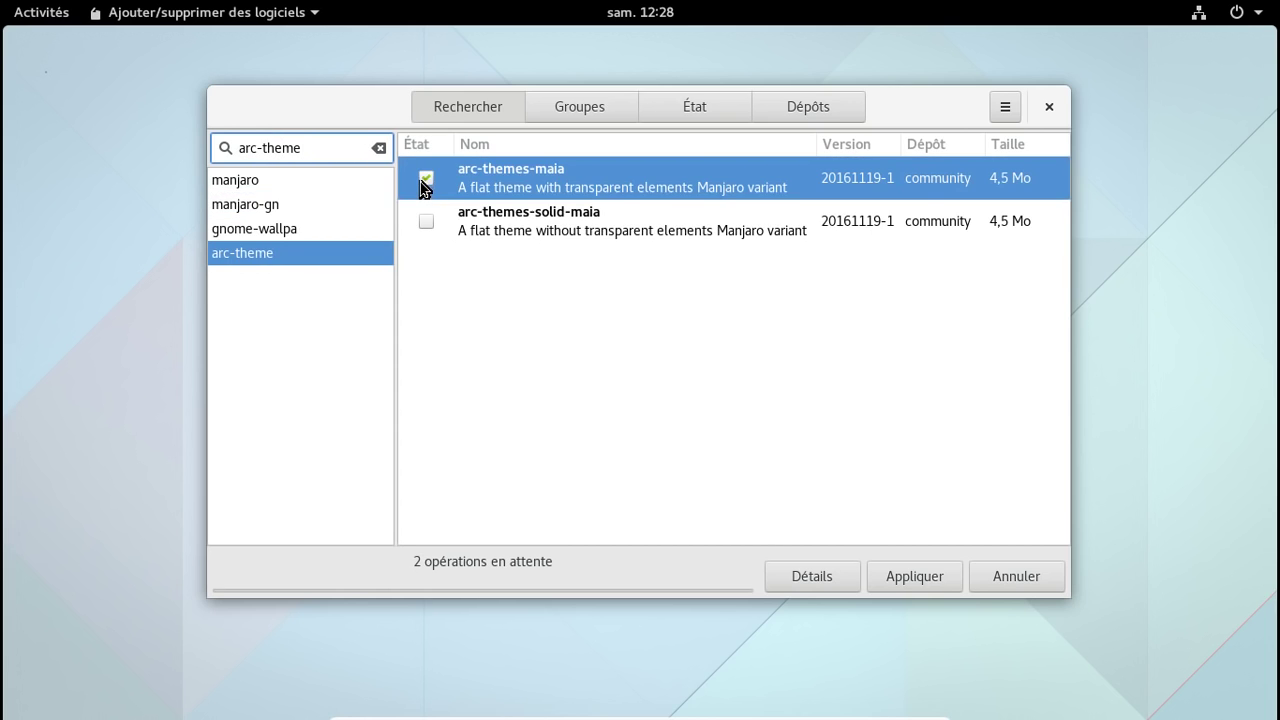
Step: Search the packages for "vertex" and mark vertex-maia-gtk3 for installation
{"action": "triple_click", "coordinate": [239, 145]}
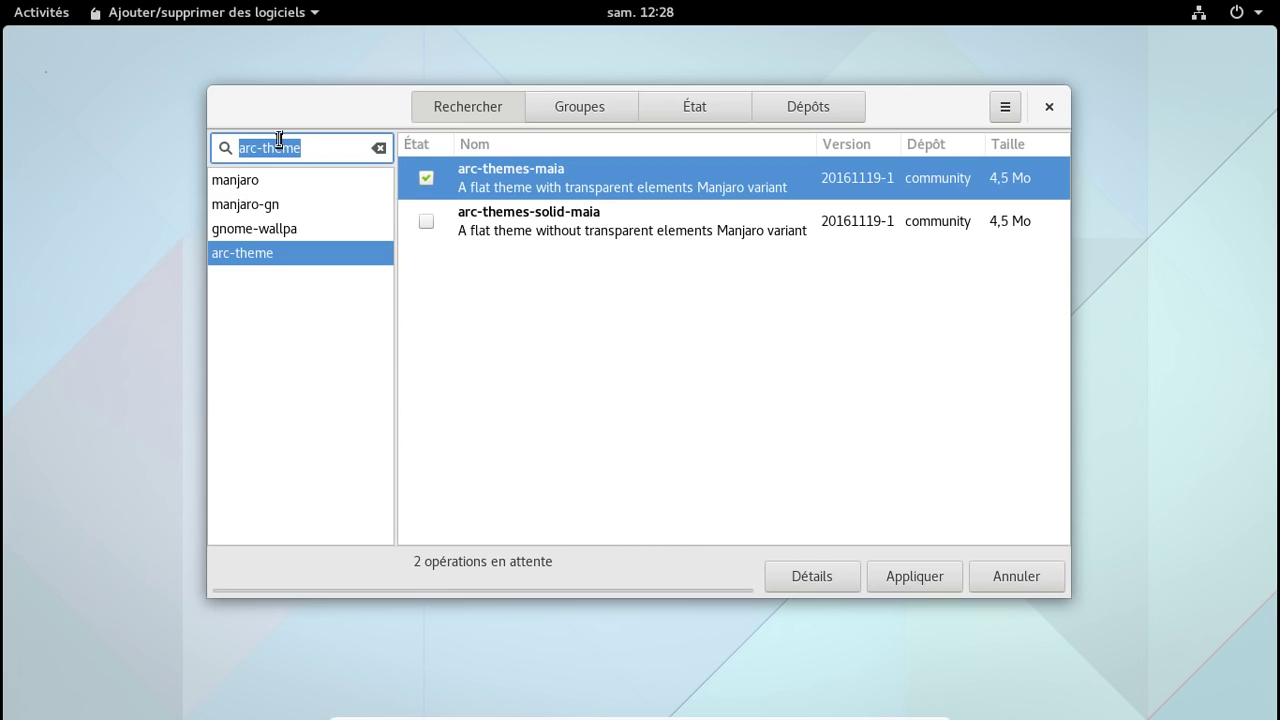
{"action": "type", "text": "vertex"}
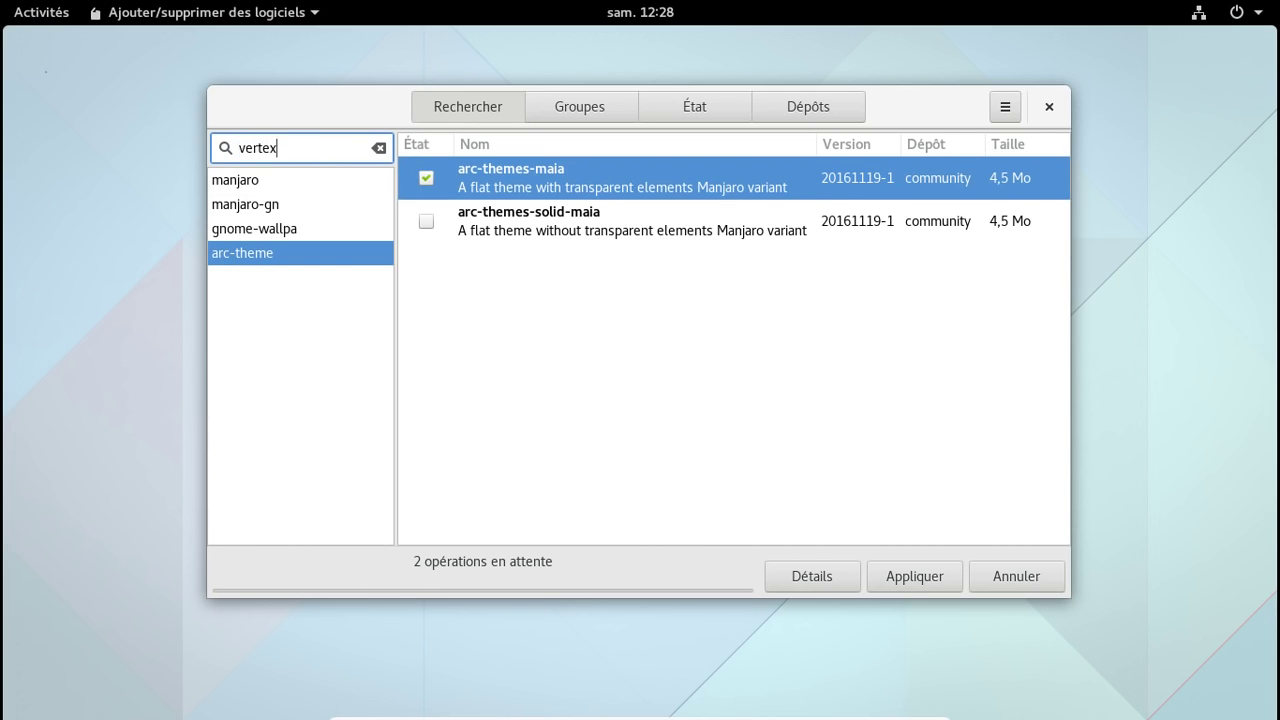
{"action": "key", "text": "Return"}
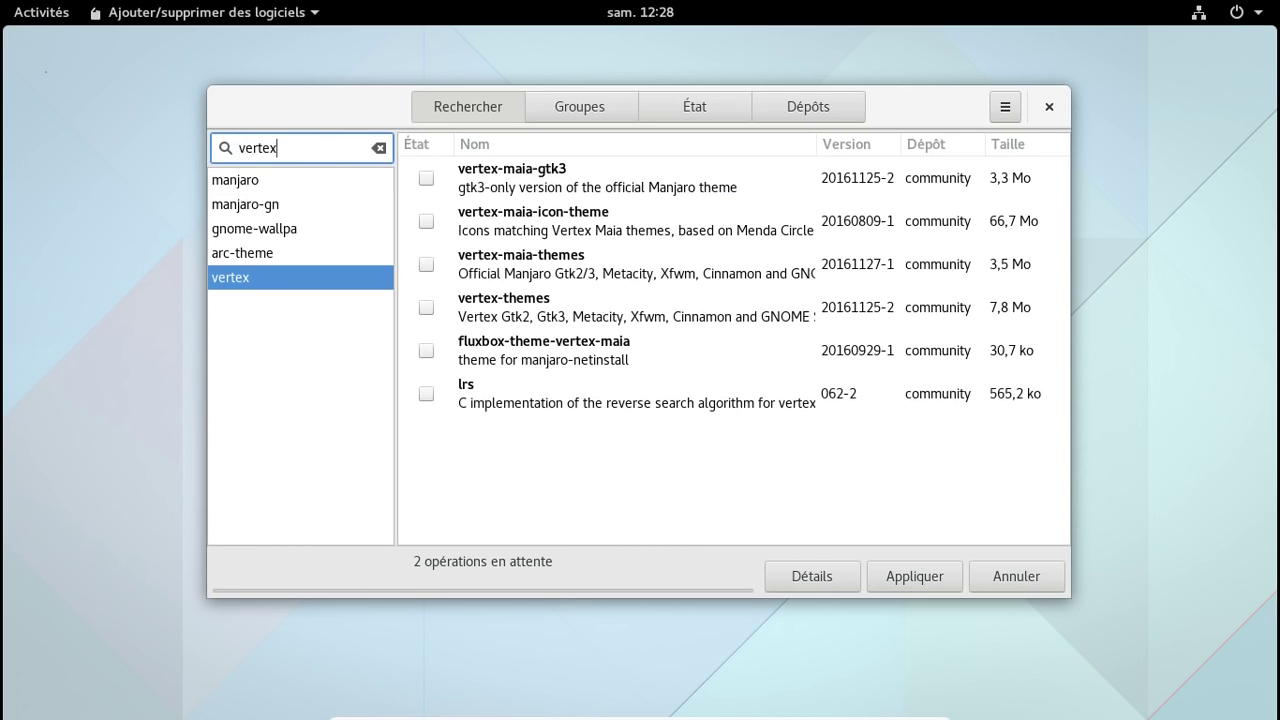
{"action": "left_click", "coordinate": [424, 182]}
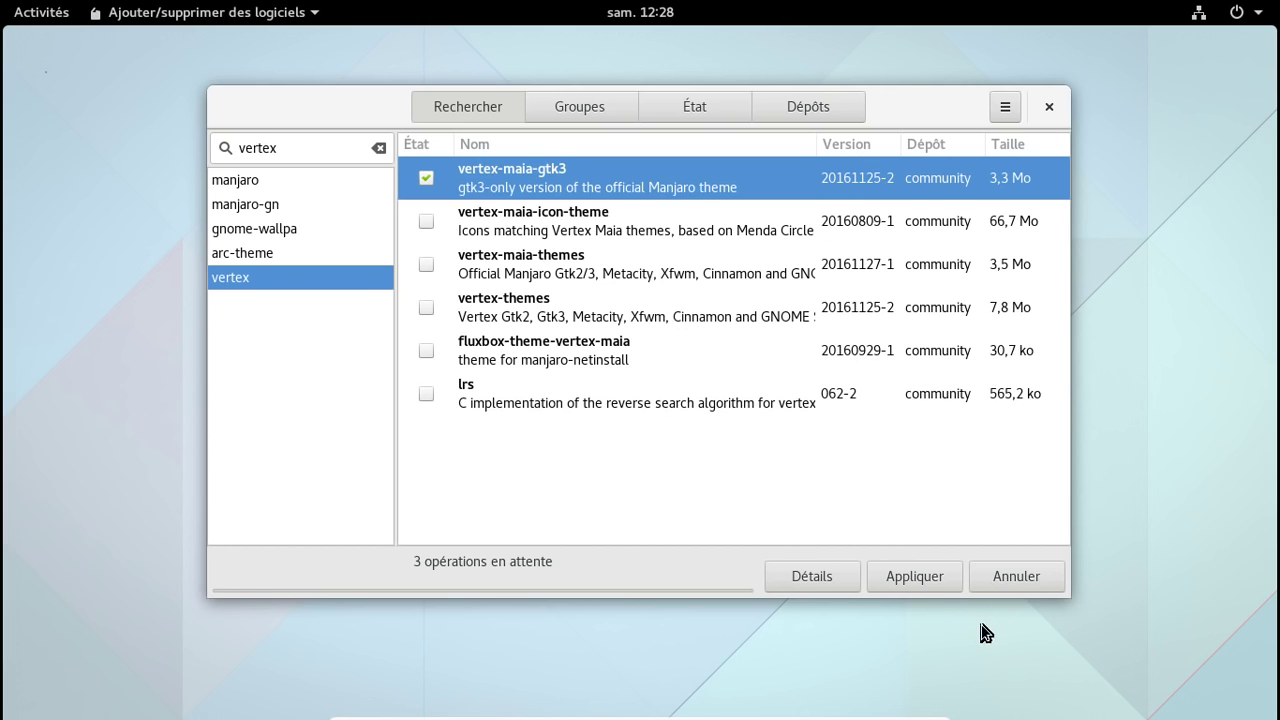
Step: Apply the pending wallpaper and theme installations, validate the transaction summary and authenticate with the account password
{"action": "left_click", "coordinate": [916, 576]}
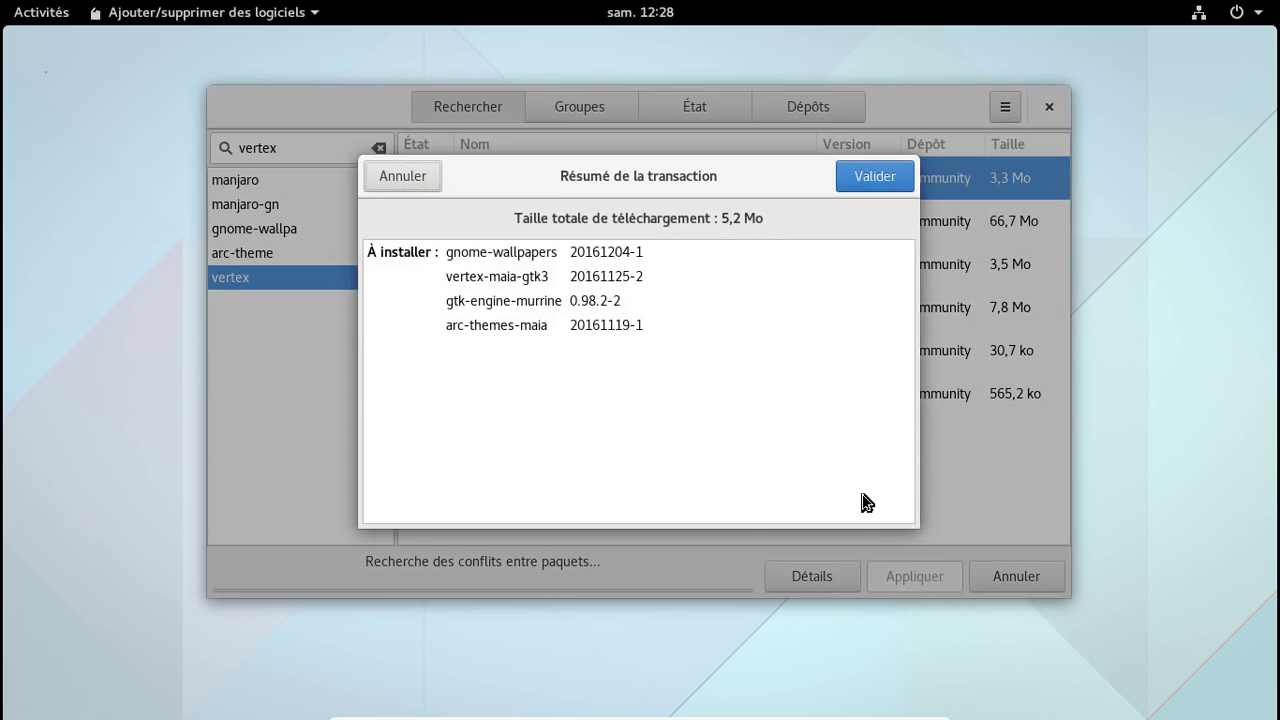
{"action": "left_click", "coordinate": [876, 177]}
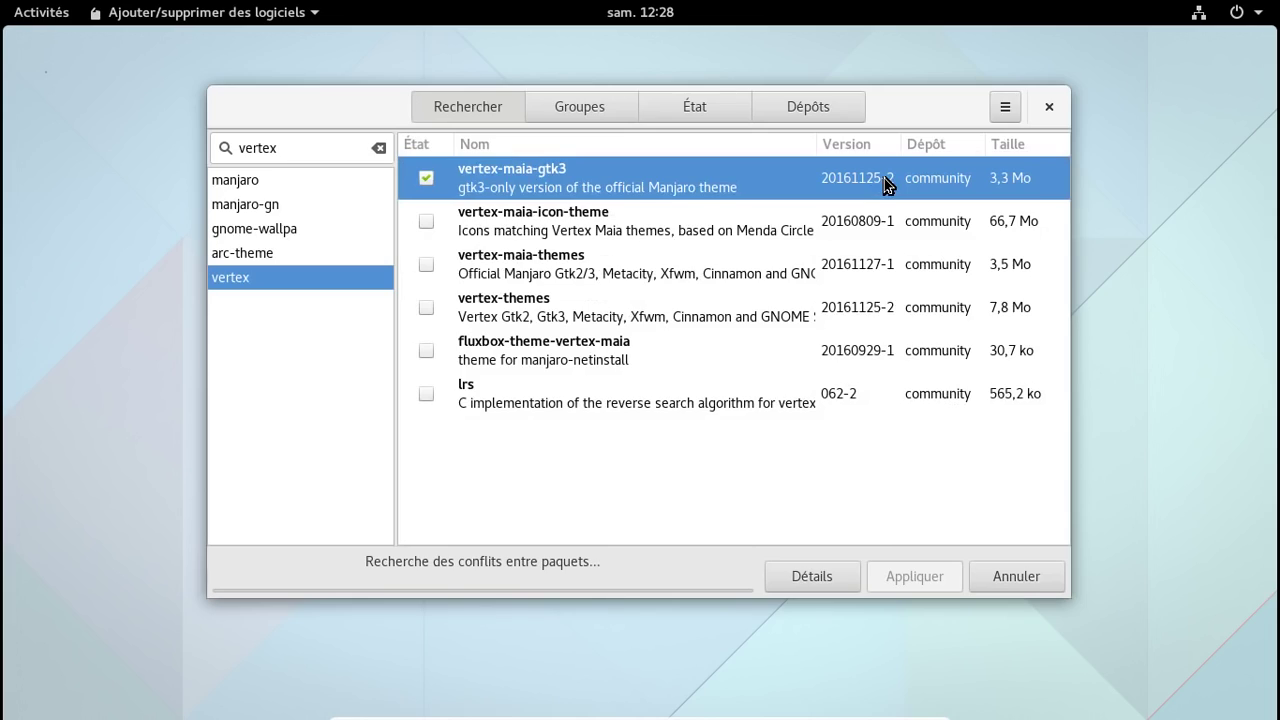
{"action": "type", "text": "****"}
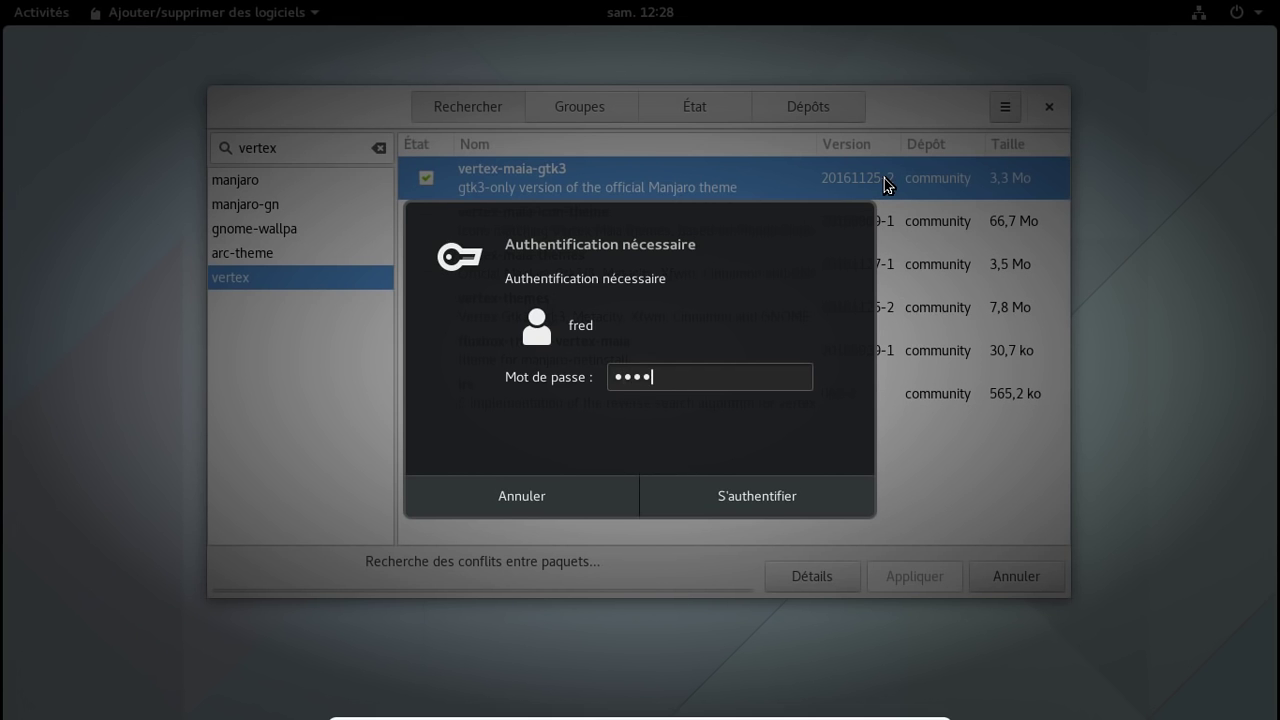
{"action": "key", "text": "Return"}
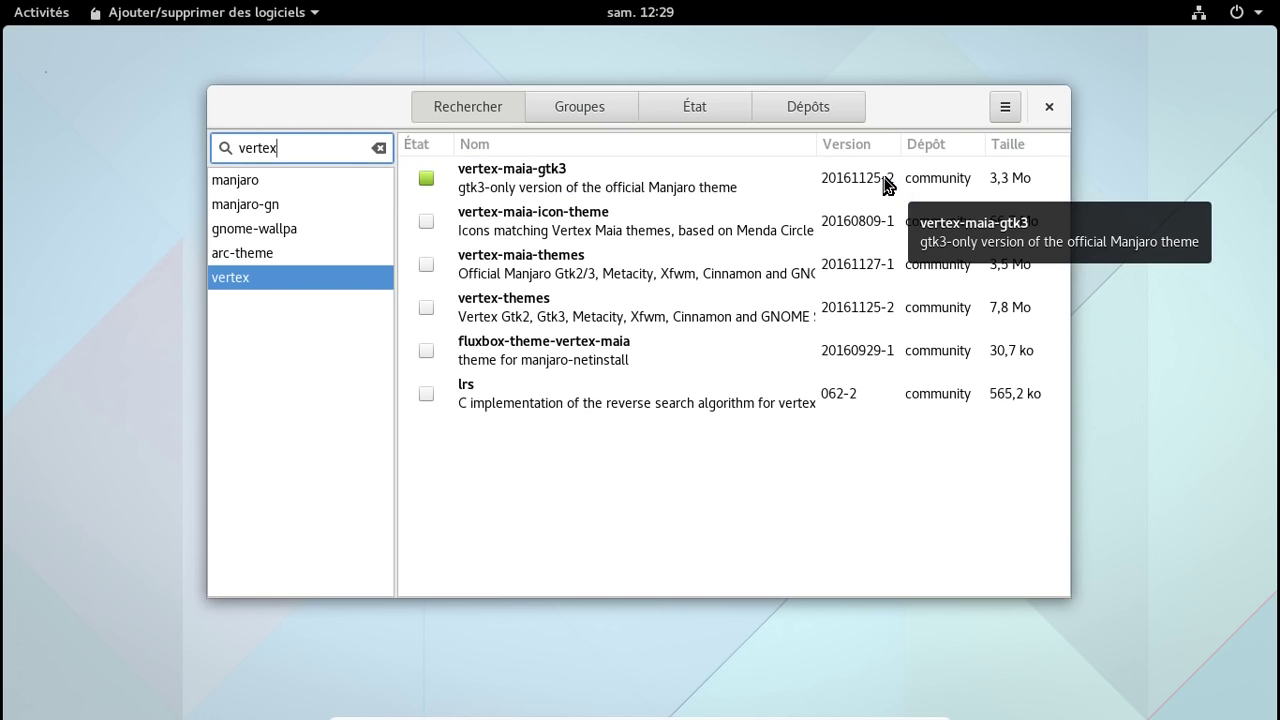
Step: Search the packages for "gnome-soft" and install gnome-software with its dependencies
{"action": "key", "text": "ctrl+a"}
{"action": "type", "text": "gnom"}
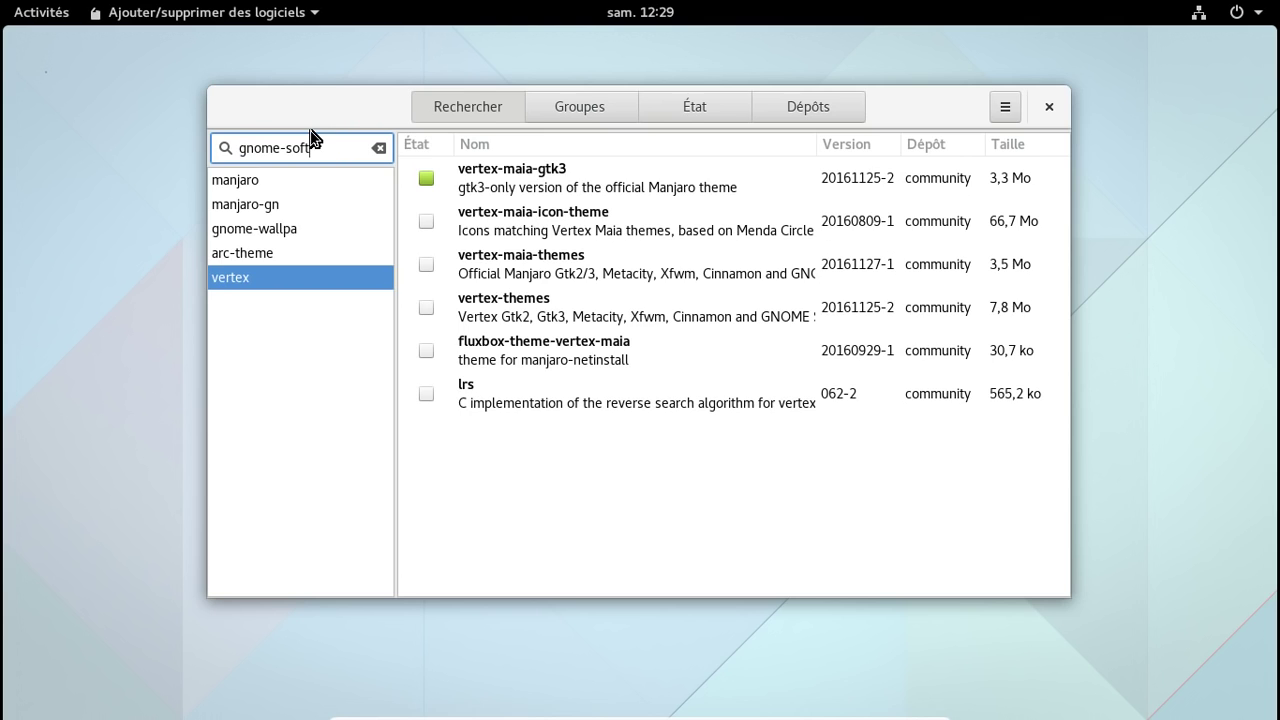
{"action": "type", "text": "e-soft"}
{"action": "key", "text": "Return"}
{"action": "left_click", "coordinate": [438, 183]}
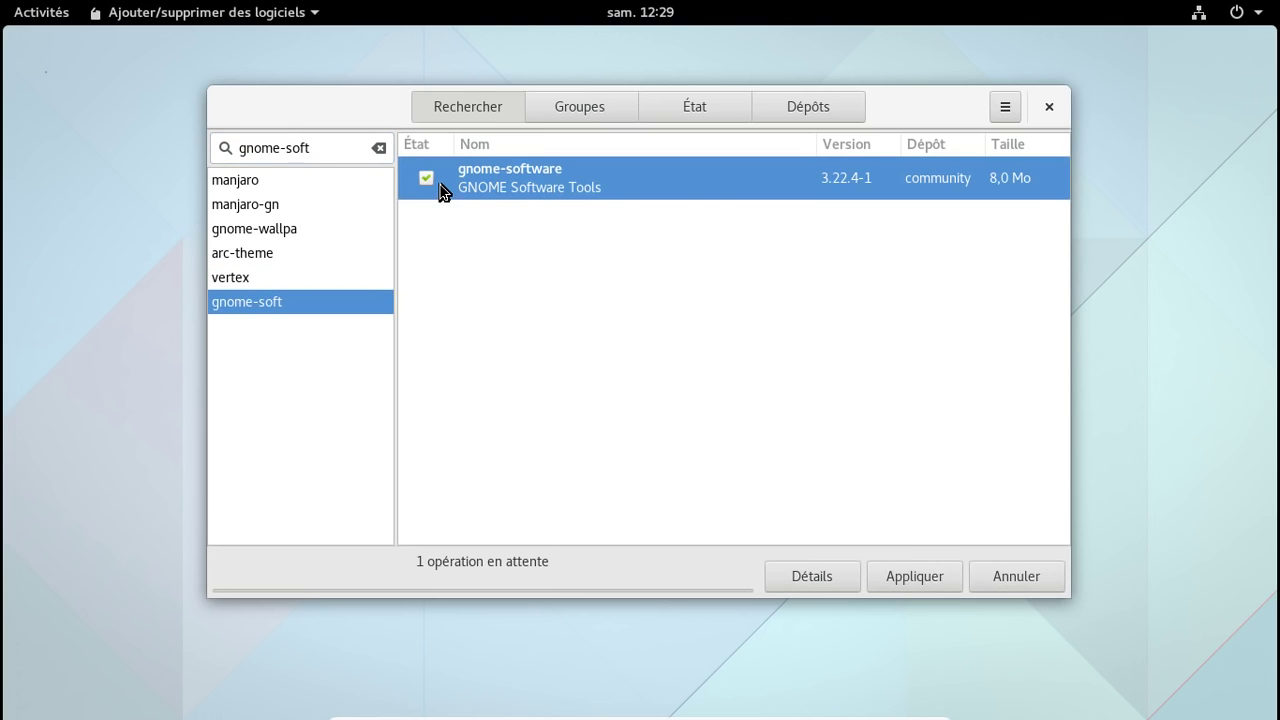
{"action": "left_click", "coordinate": [903, 570]}
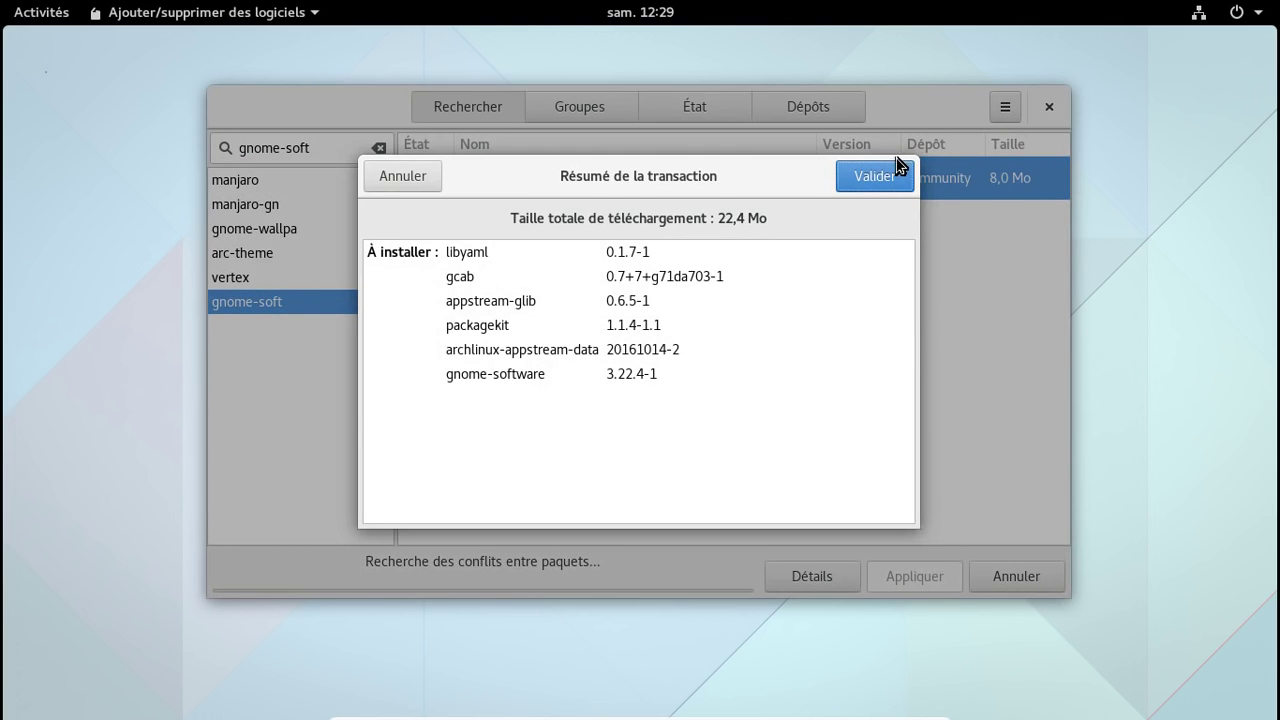
{"action": "left_click", "coordinate": [900, 175]}
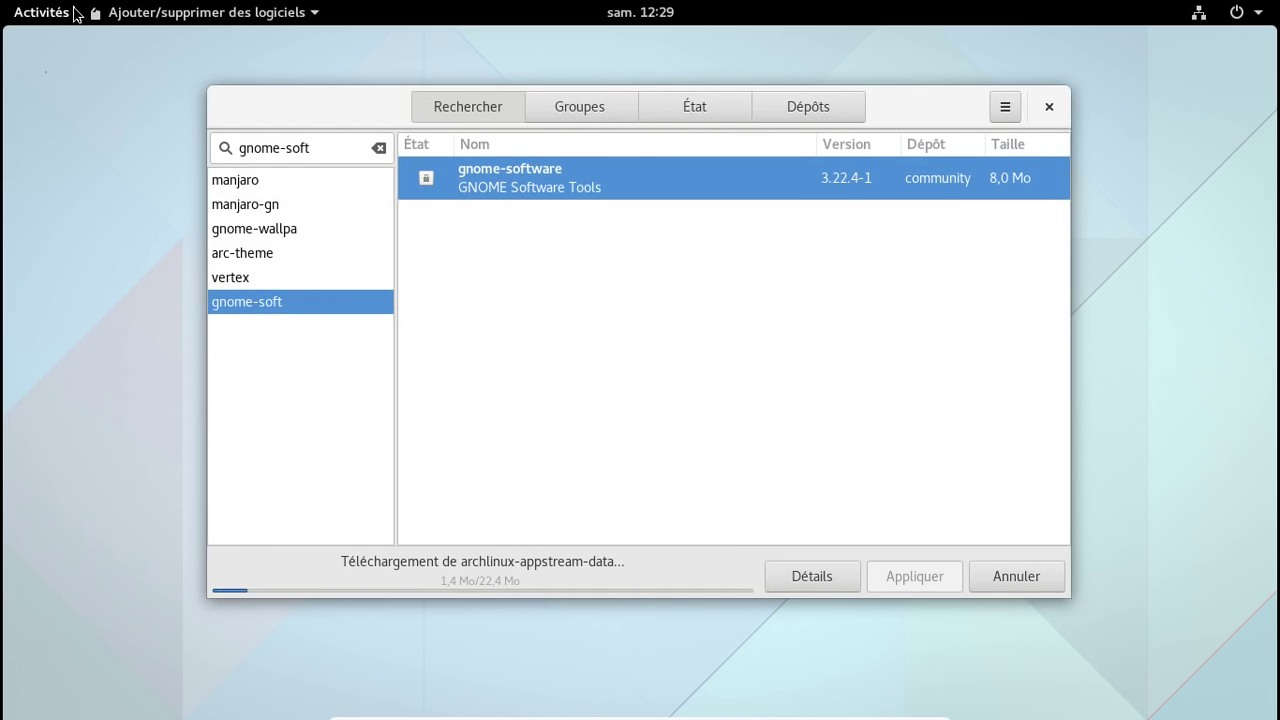
Step: Search the applications for "twe" and launch Outil de personnalisation
{"action": "left_click", "coordinate": [49, 28]}
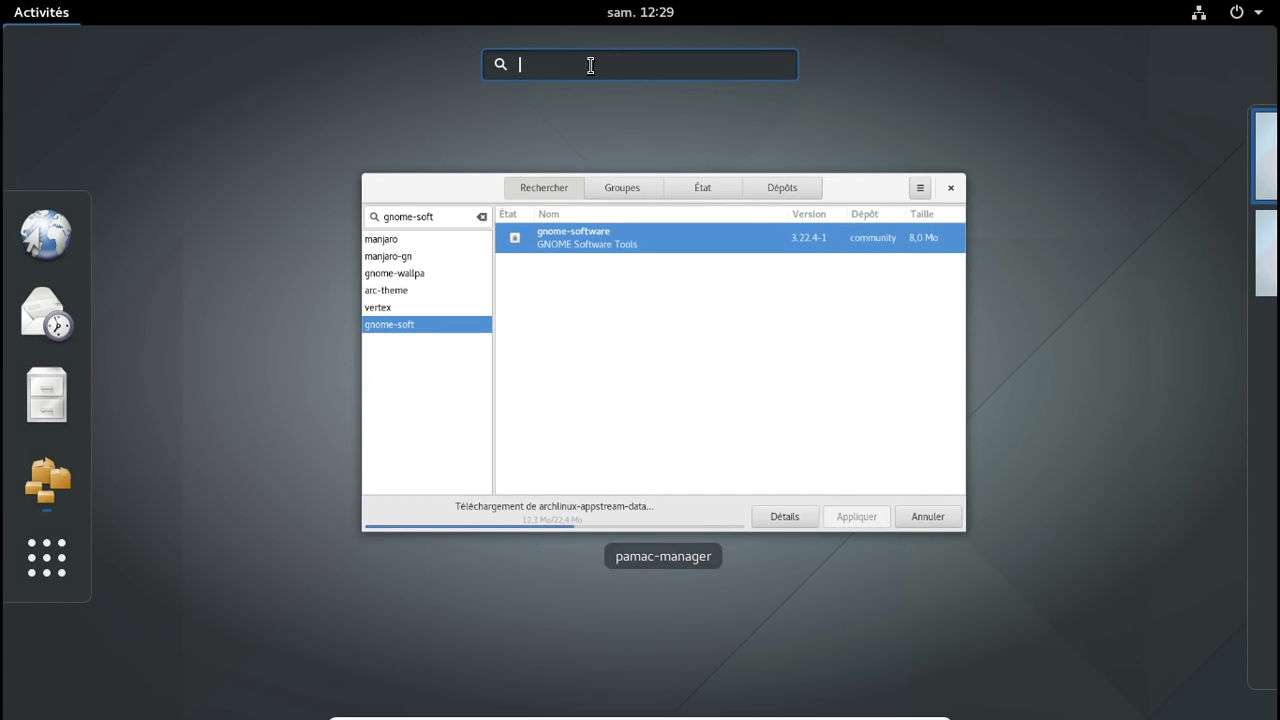
{"action": "type", "text": "twe"}
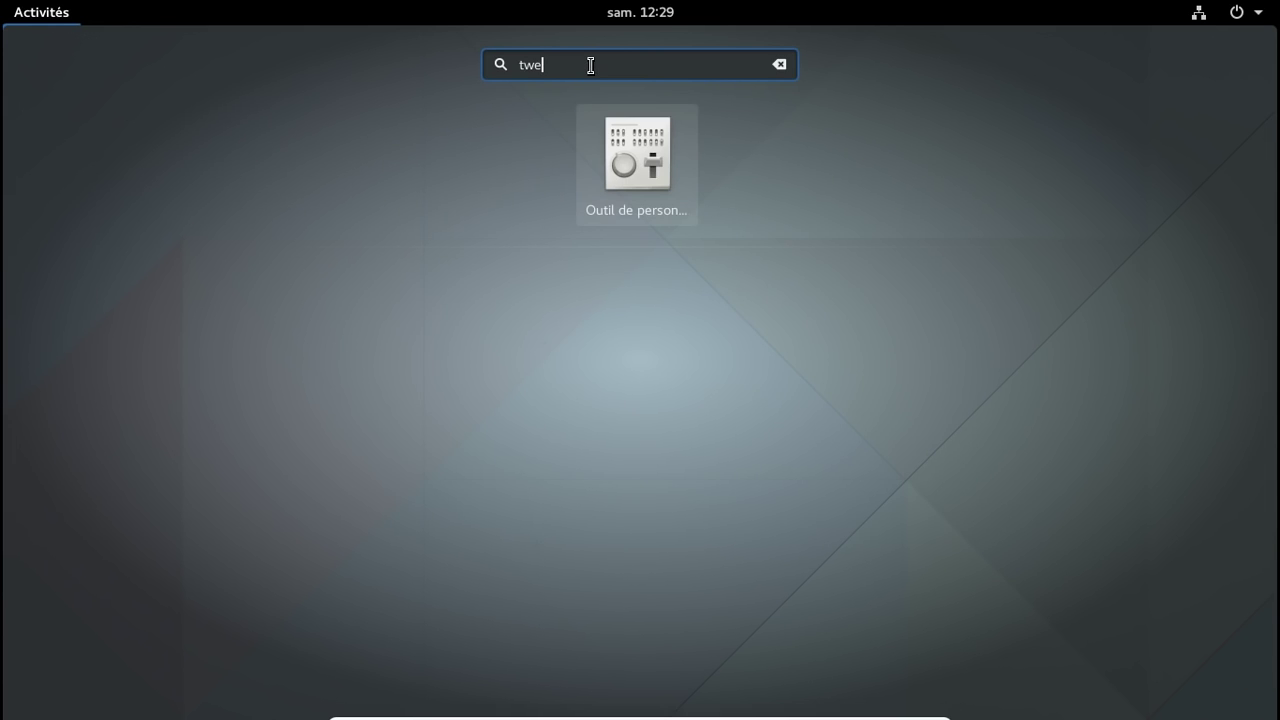
{"action": "key", "text": "super"}
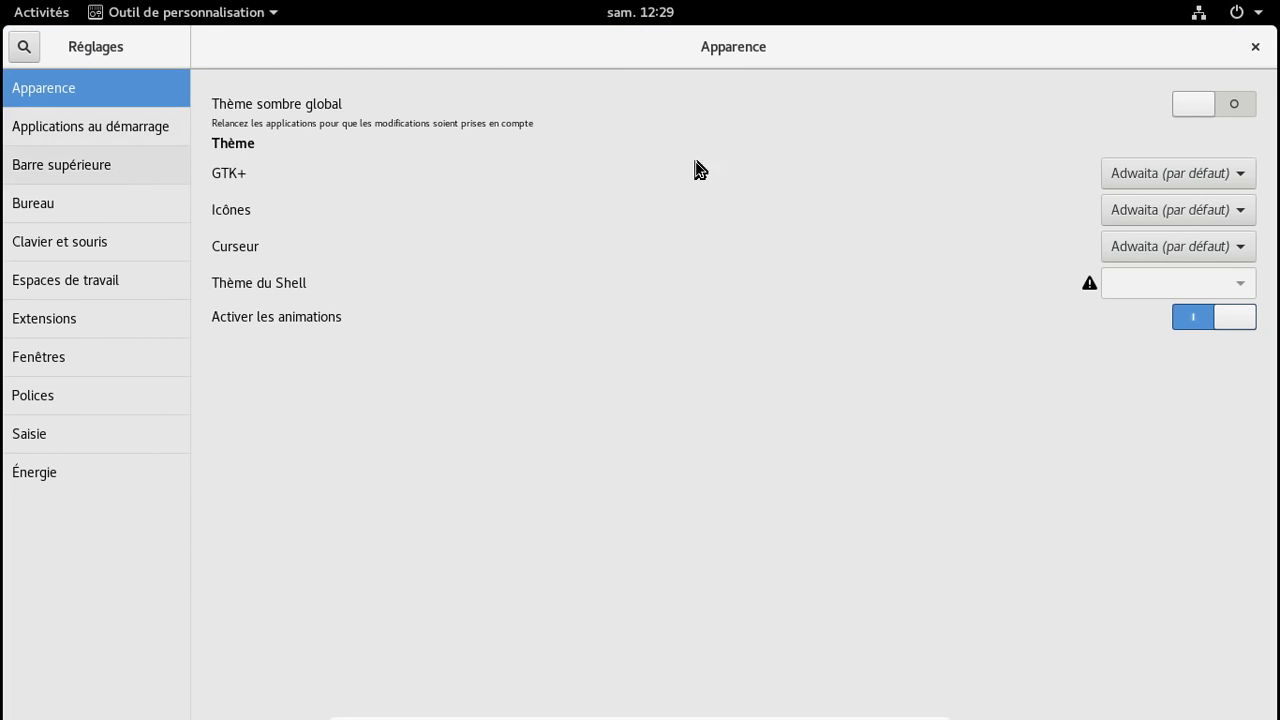
Step: Set the GTK+ theme to Arc-Maia-Dark and check which icon and cursor themes are available
{"action": "left_click", "coordinate": [1160, 177]}
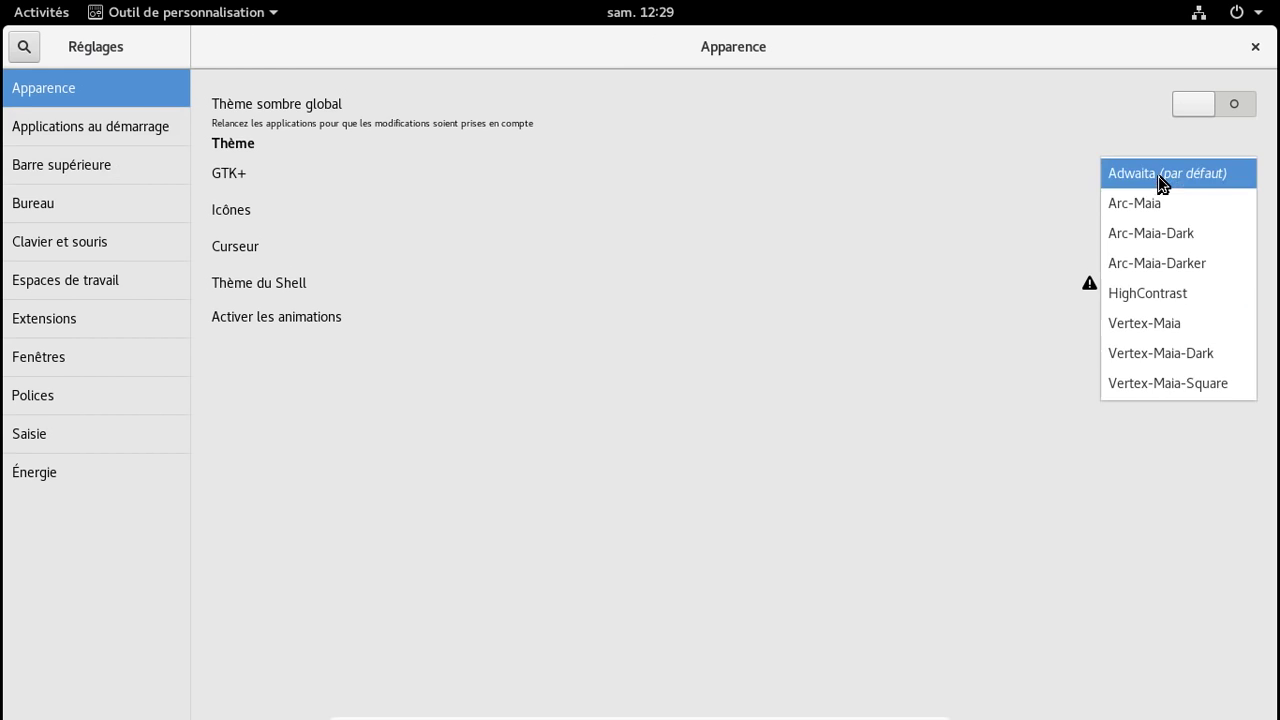
{"action": "left_click", "coordinate": [1166, 241]}
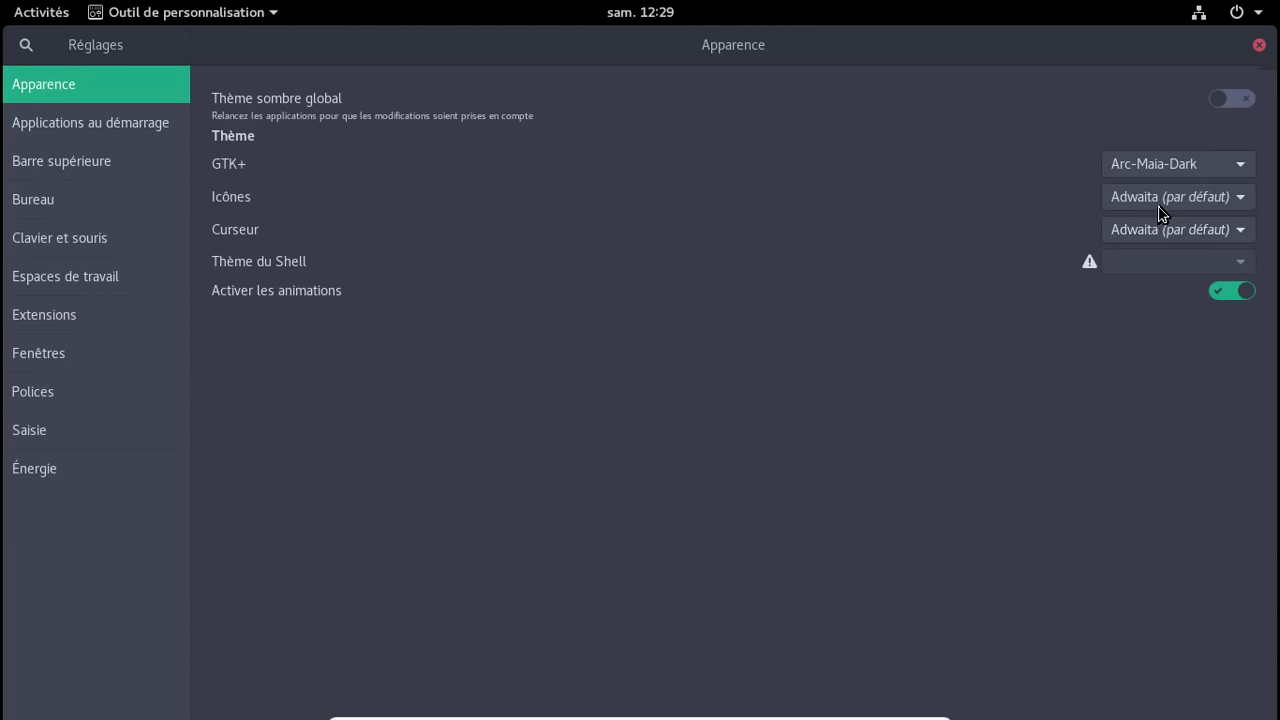
{"action": "left_click", "coordinate": [1160, 198]}
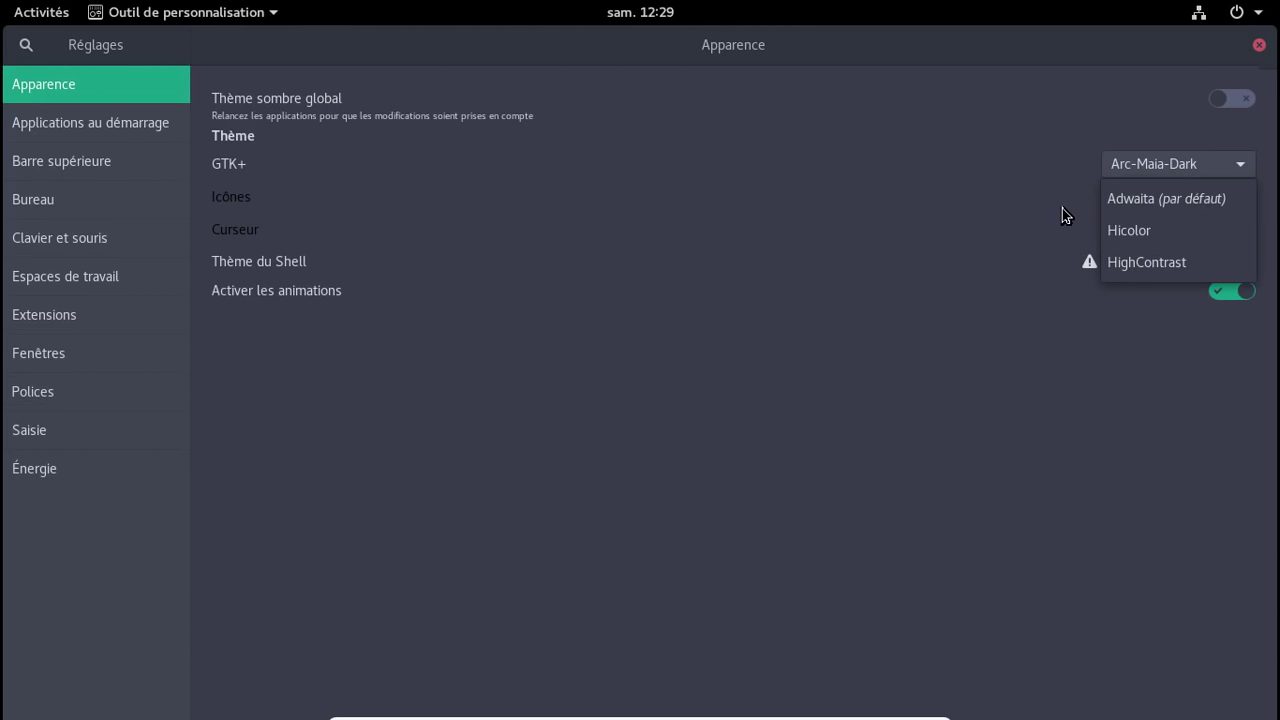
{"action": "left_click", "coordinate": [1082, 221]}
{"action": "left_click", "coordinate": [1150, 232]}
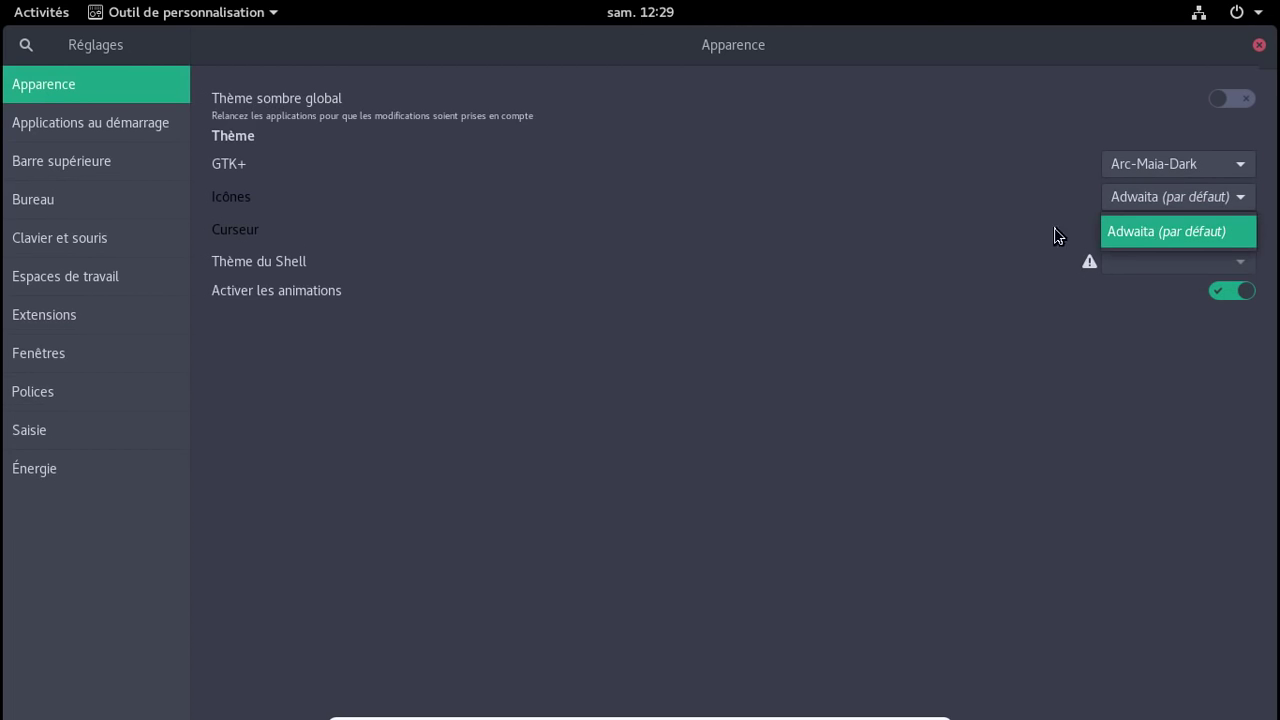
{"action": "left_click", "coordinate": [1057, 234]}
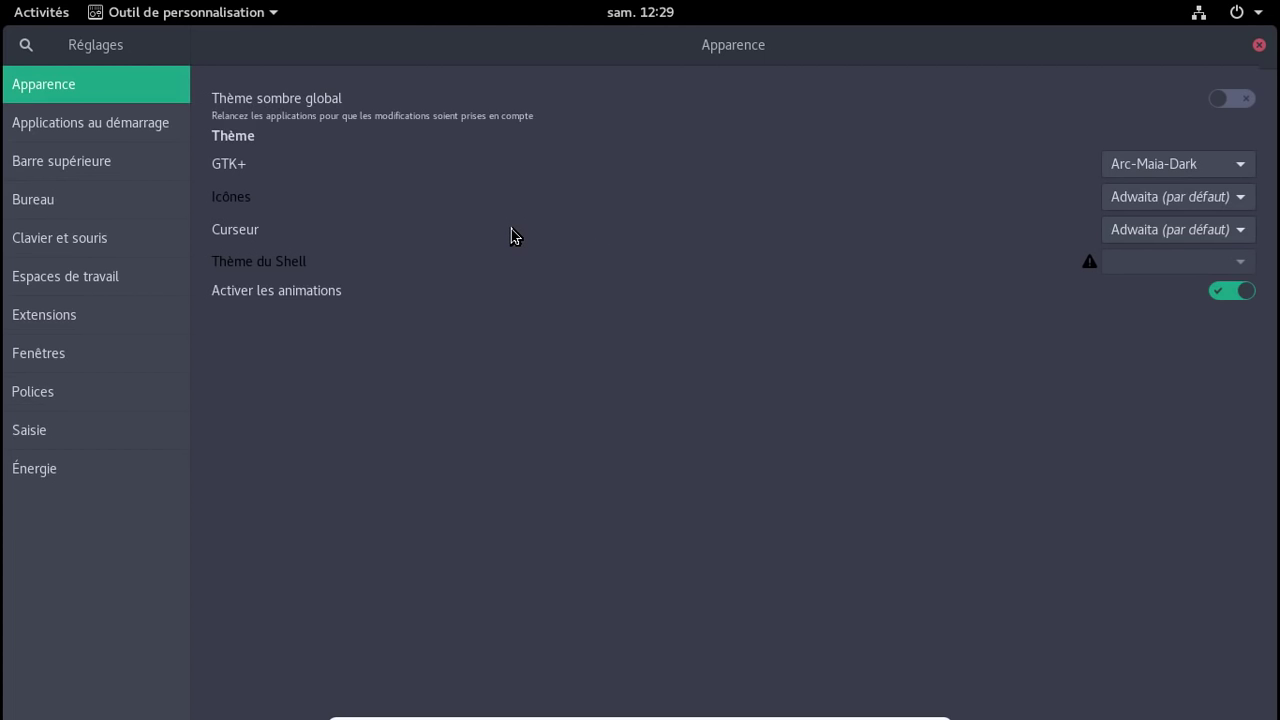
Step: Switch back to the software manager and install vertex-maia-icon-theme from the earlier "vertex" search
{"action": "key", "text": "alt+Tab"}
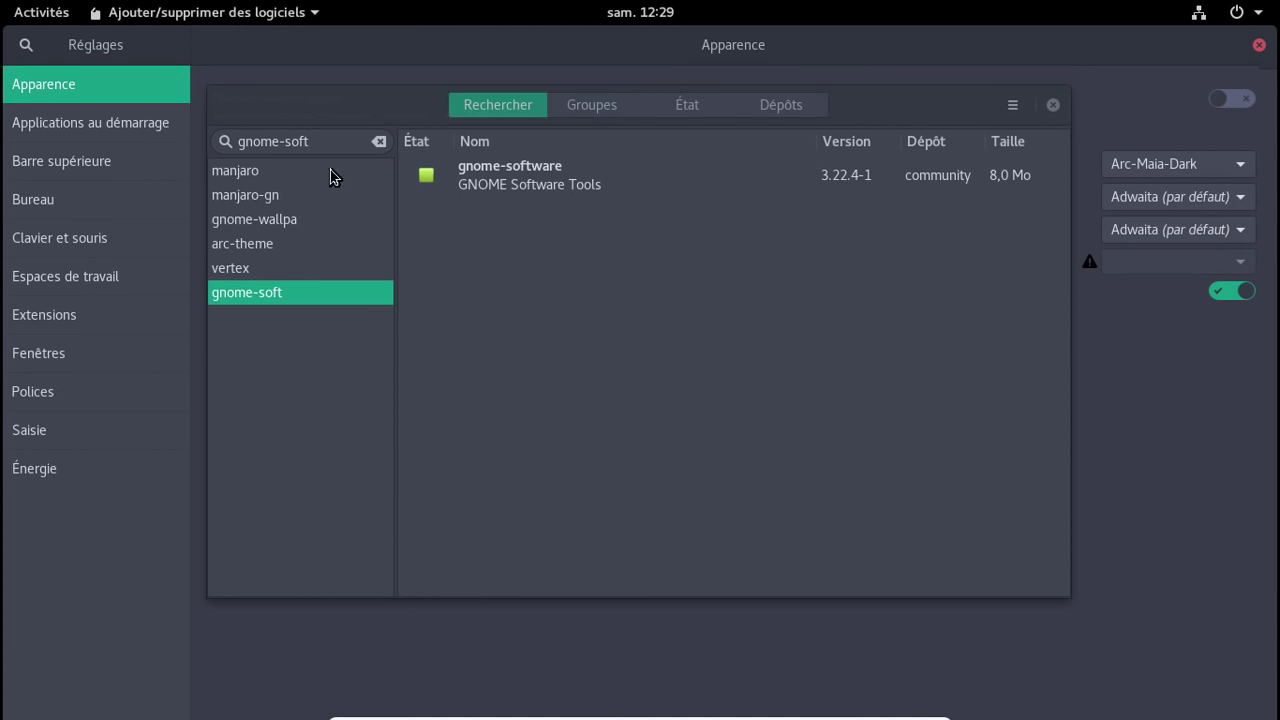
{"action": "left_click", "coordinate": [279, 270]}
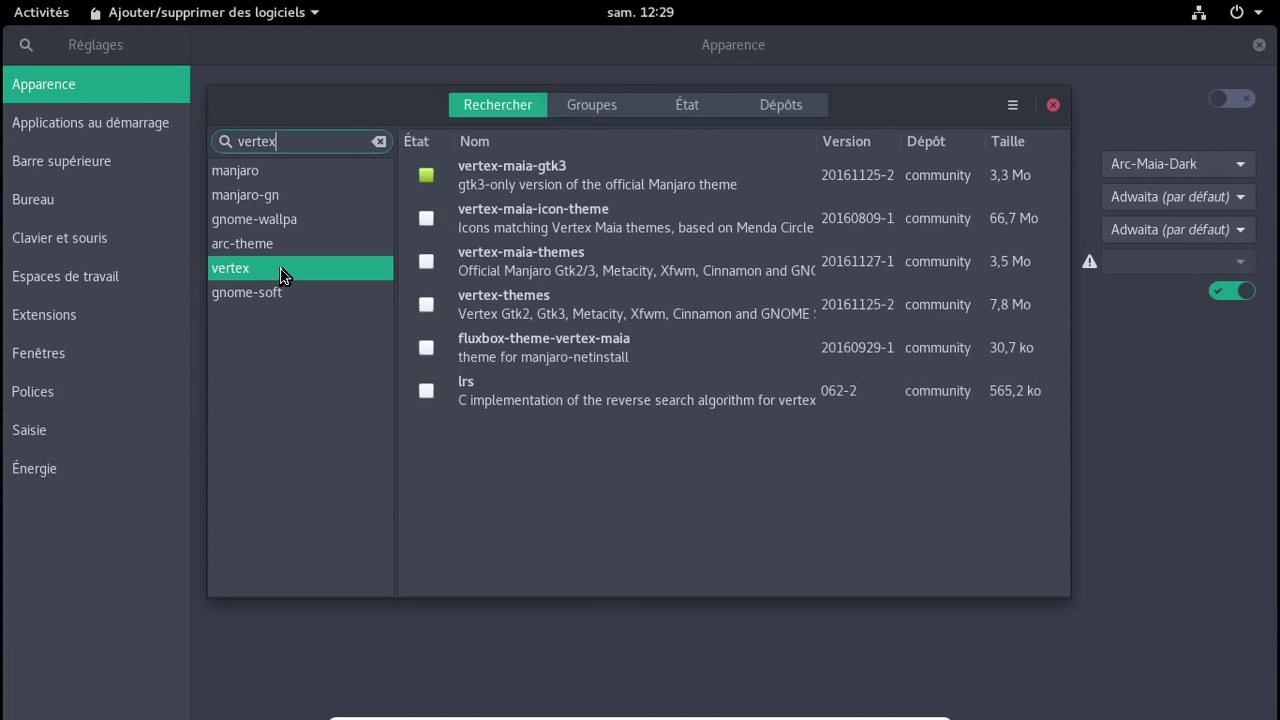
{"action": "left_click", "coordinate": [426, 218]}
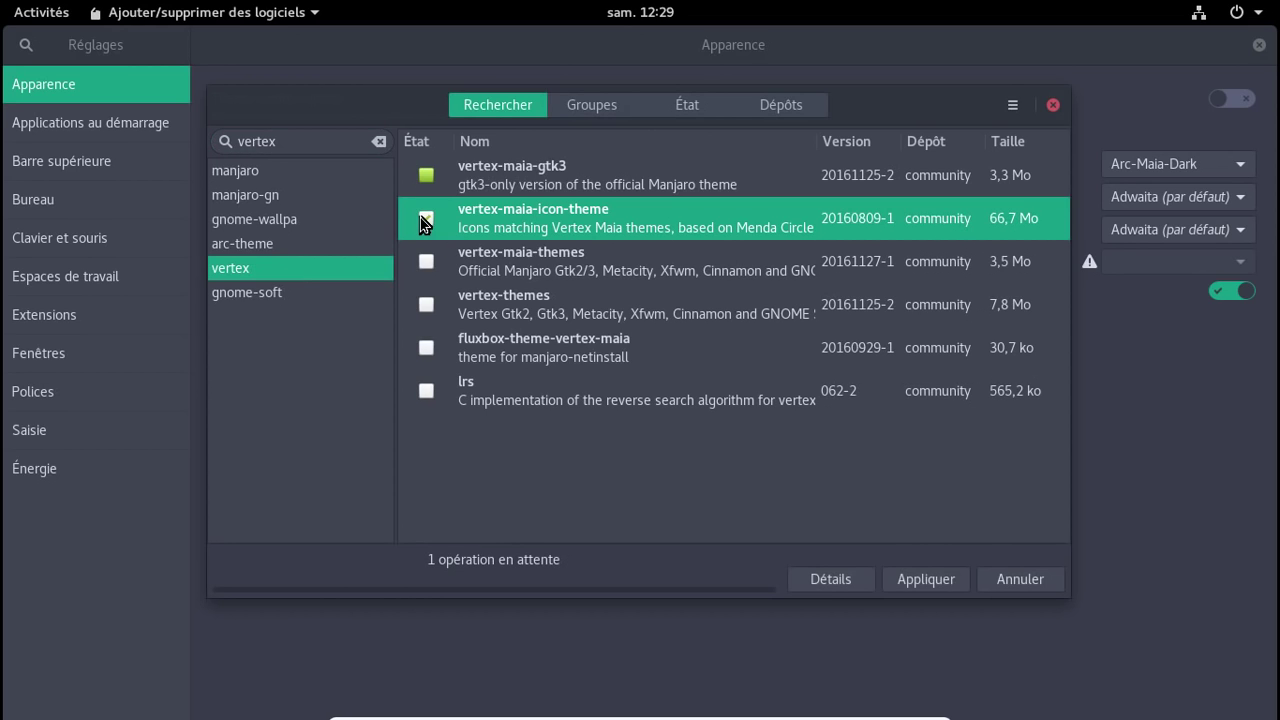
{"action": "left_click", "coordinate": [931, 573]}
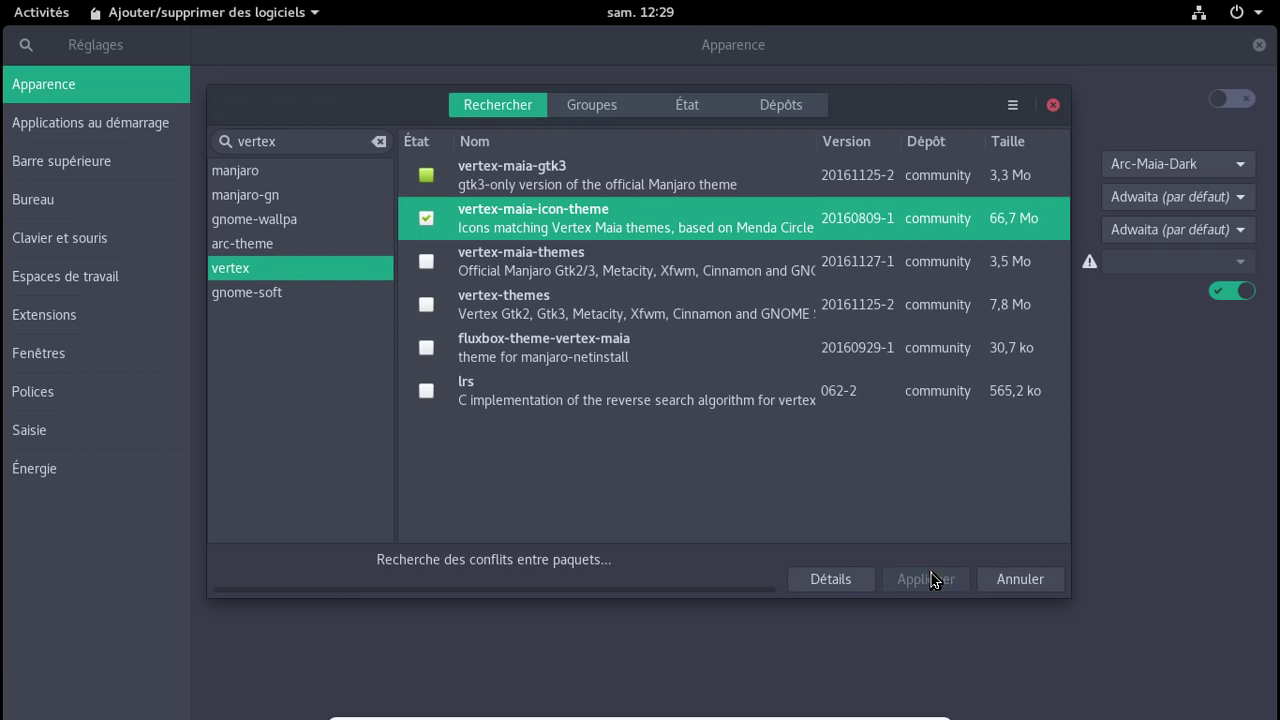
{"action": "left_click", "coordinate": [862, 176]}
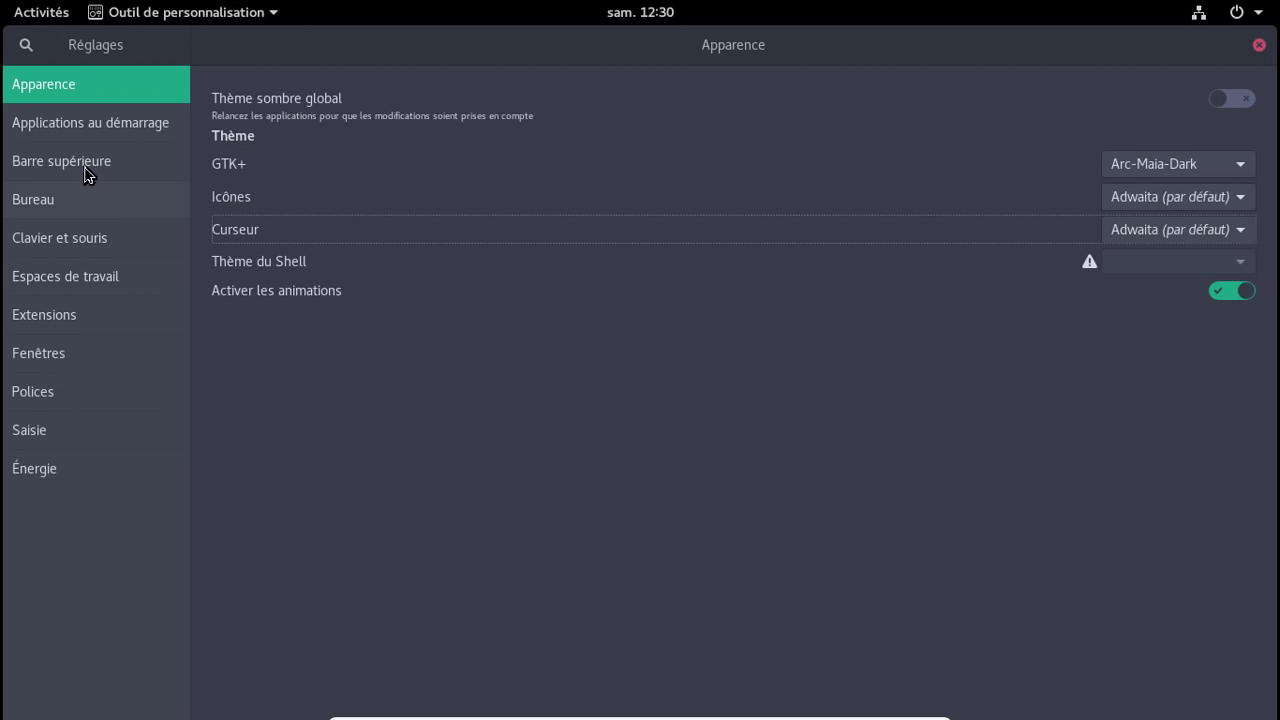
Step: Enable Afficher la date for the Barre supérieure clock and turn on the Maximiser title-bar button for windows
{"action": "left_click", "coordinate": [83, 164]}
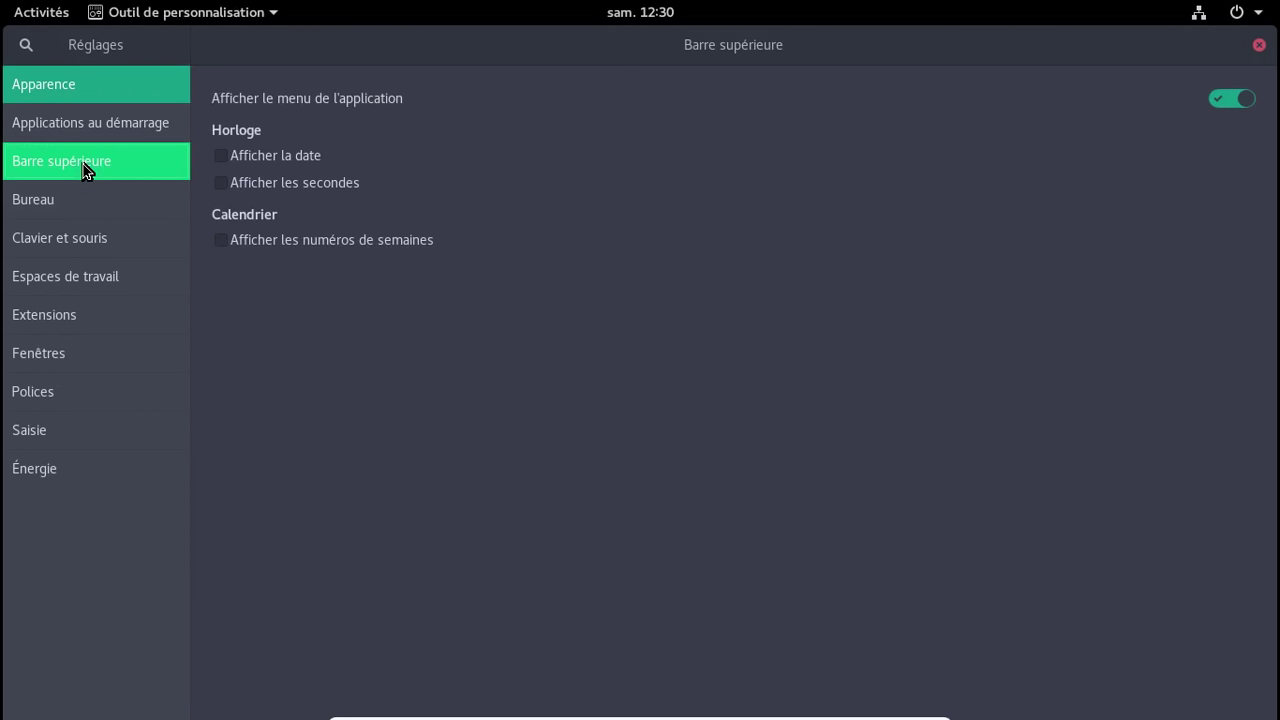
{"action": "left_click", "coordinate": [221, 158]}
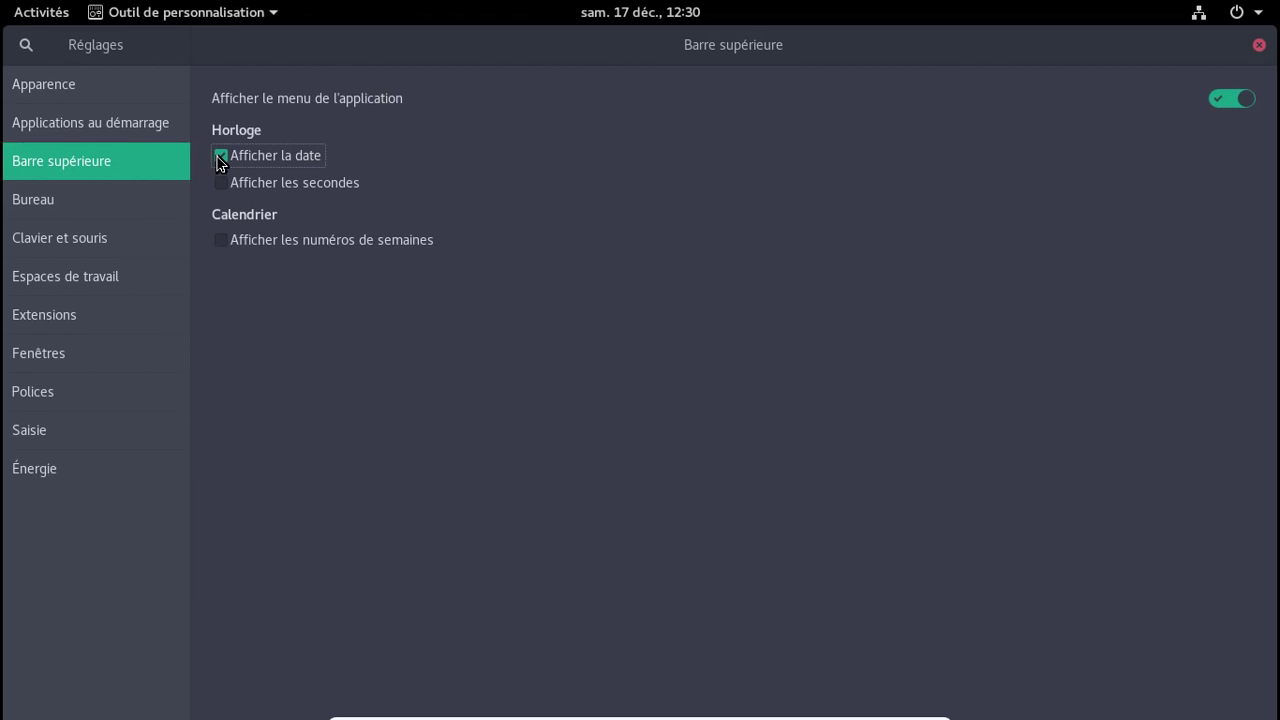
{"action": "left_click", "coordinate": [72, 360]}
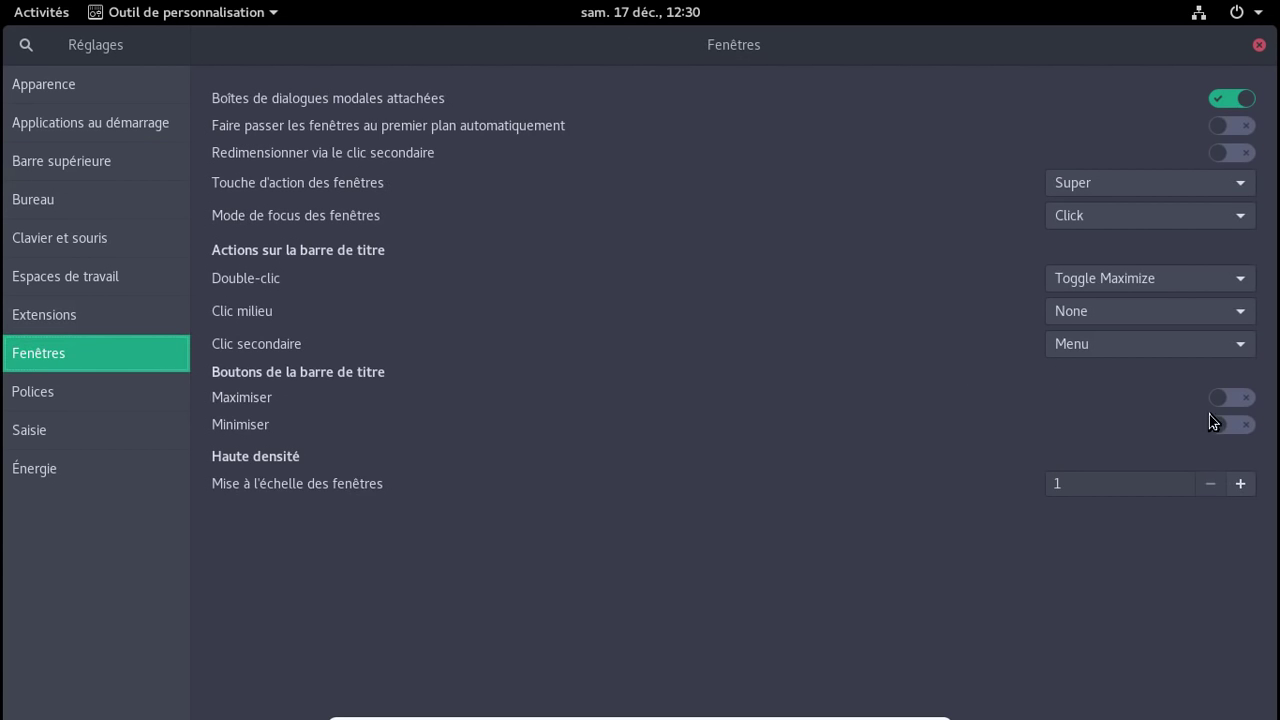
{"action": "left_click", "coordinate": [1247, 401]}
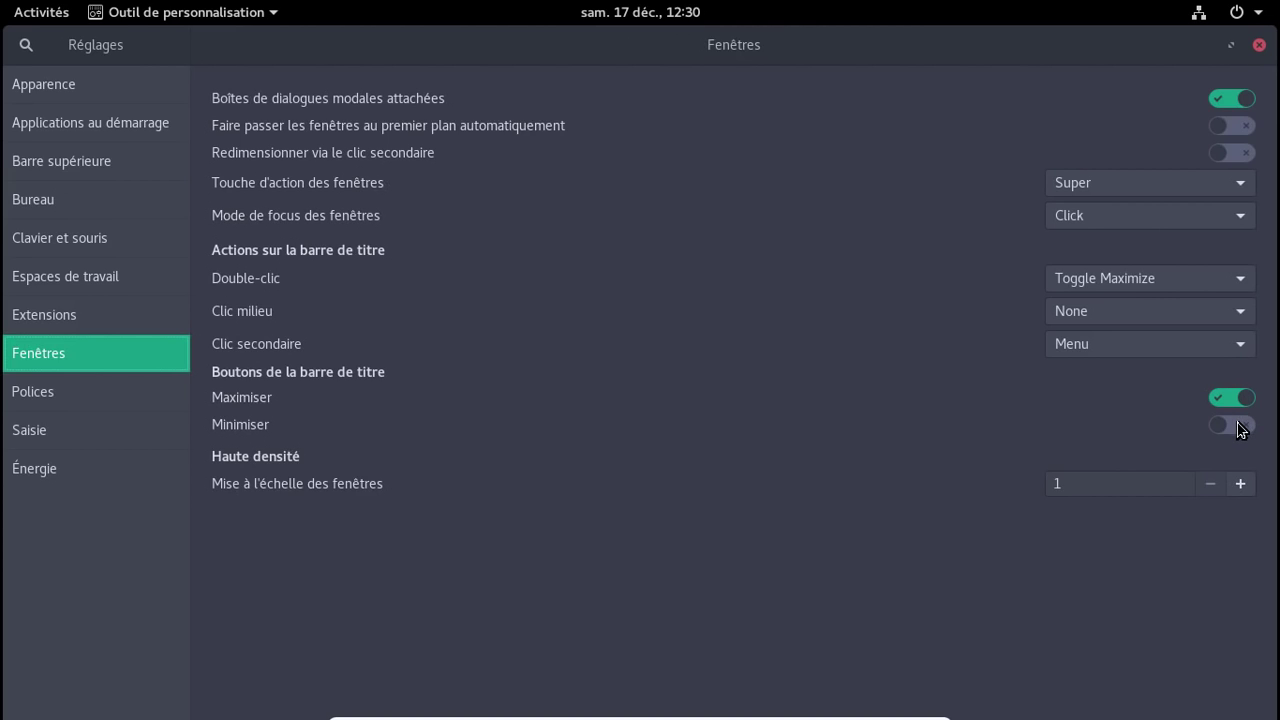
Step: Turn on the Minimiser title-bar button for windows and check which icon themes are offered under Apparence
{"action": "left_click", "coordinate": [1240, 429]}
{"action": "left_click", "coordinate": [53, 95]}
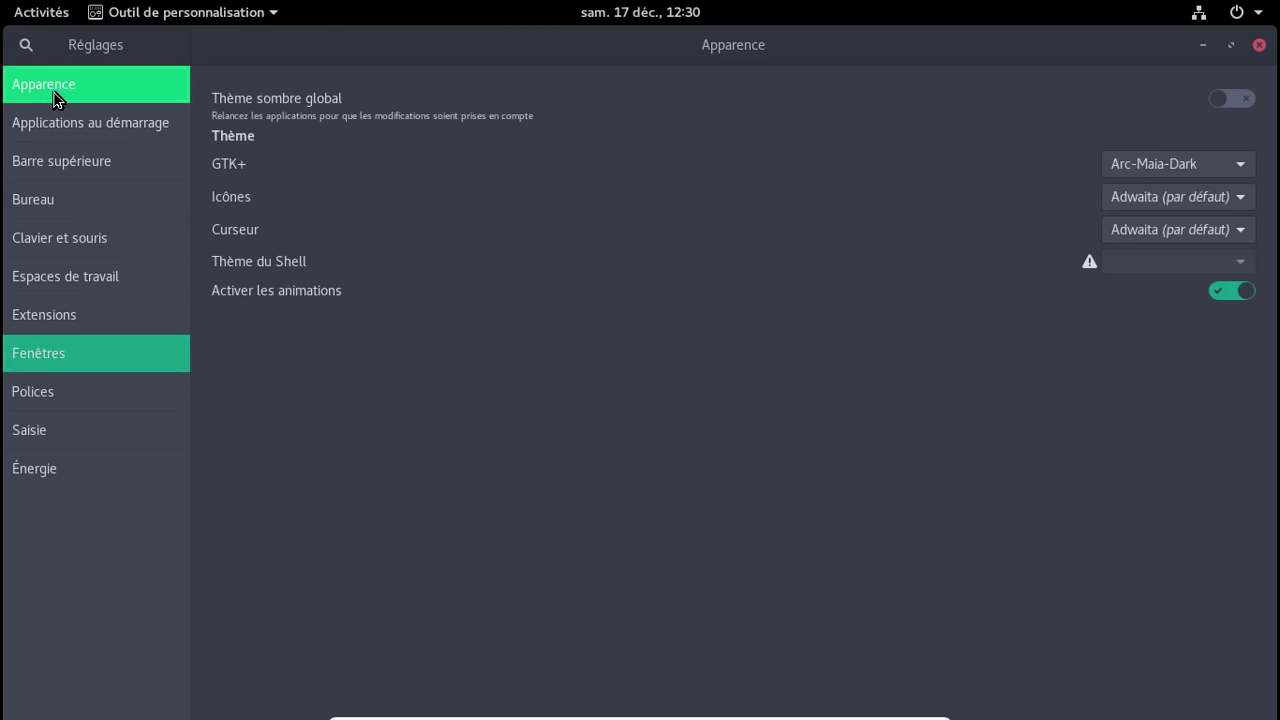
{"action": "left_click", "coordinate": [1136, 203]}
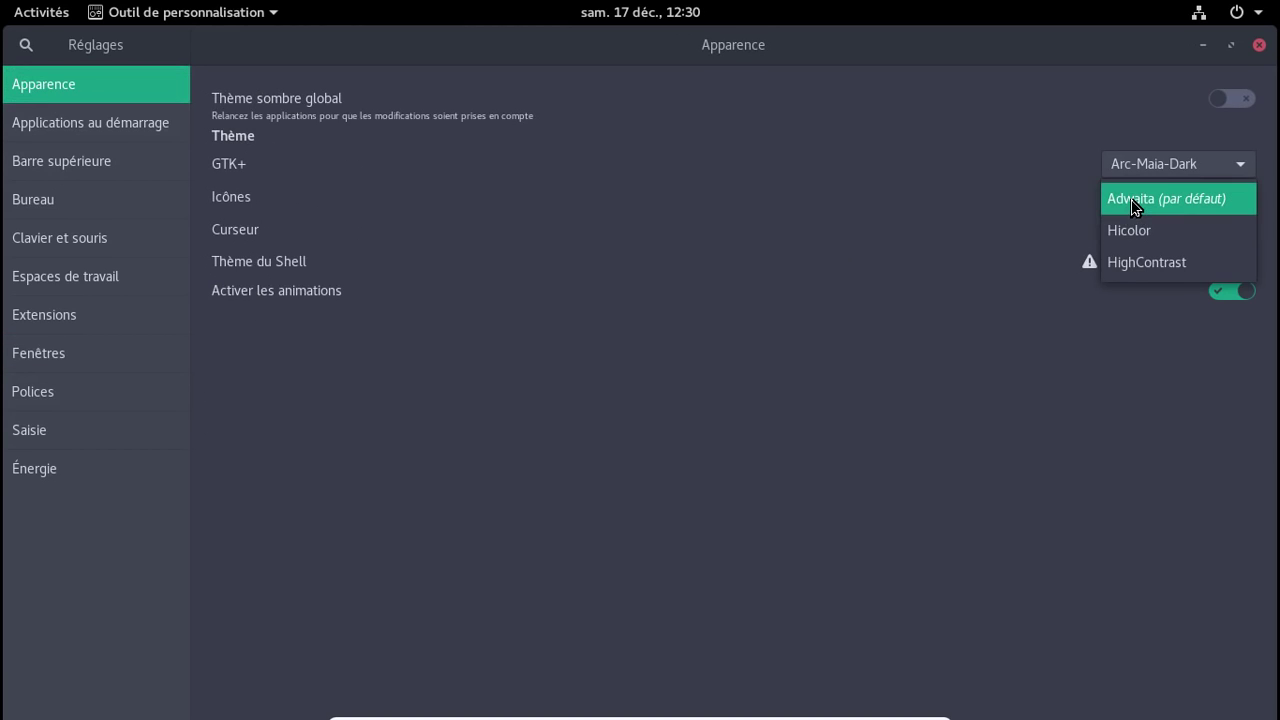
{"action": "left_click", "coordinate": [1010, 200]}
Step: Switch to the software manager, view the installation details for vertex-maia-icon-theme, and close the manager once the transaction is finished
{"action": "key", "text": "alt+Tab"}
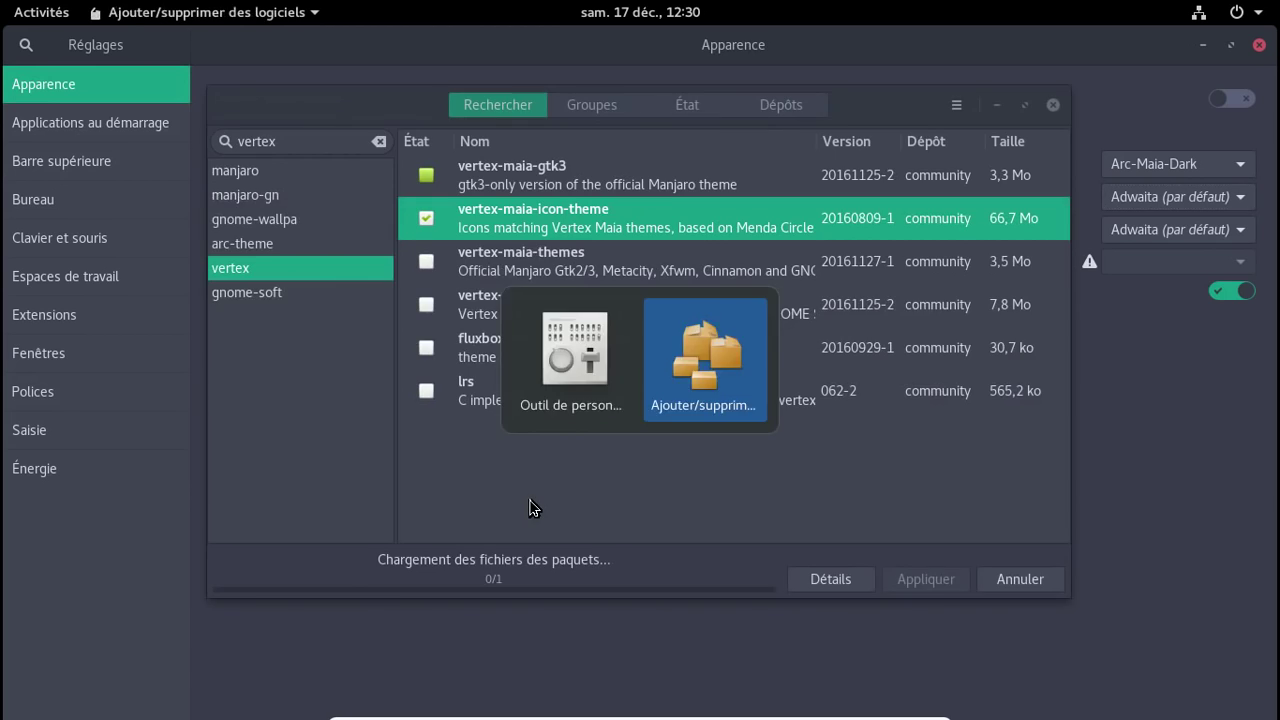
{"action": "left_click", "coordinate": [821, 584]}
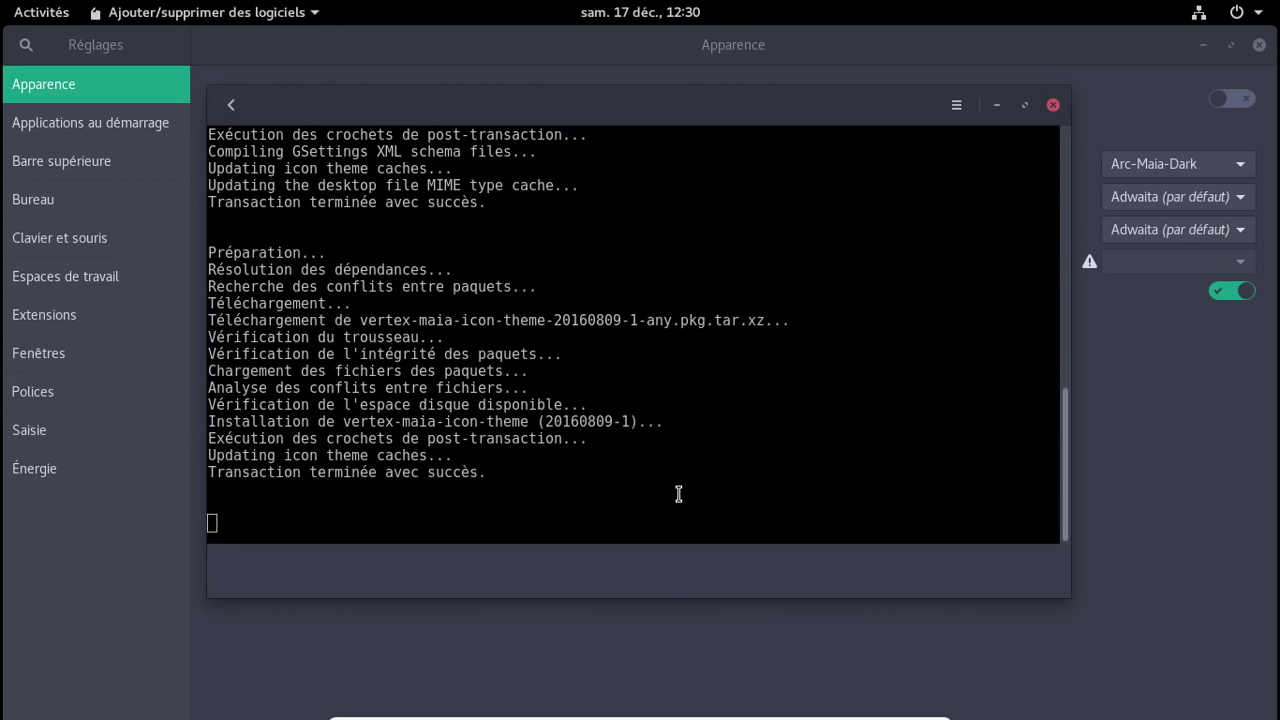
{"action": "left_click", "coordinate": [1053, 105]}
Step: Recheck the available icon themes and close Outil de personnalisation
{"action": "left_click", "coordinate": [1177, 205]}
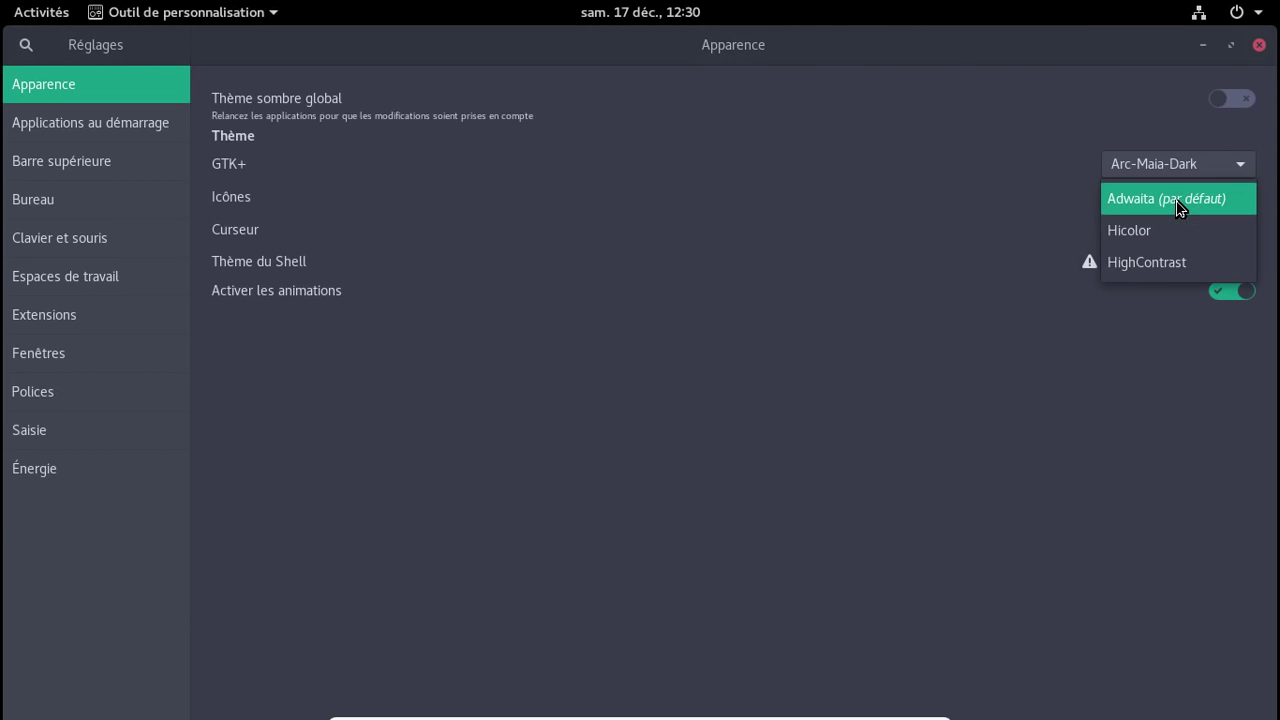
{"action": "left_click", "coordinate": [1177, 205]}
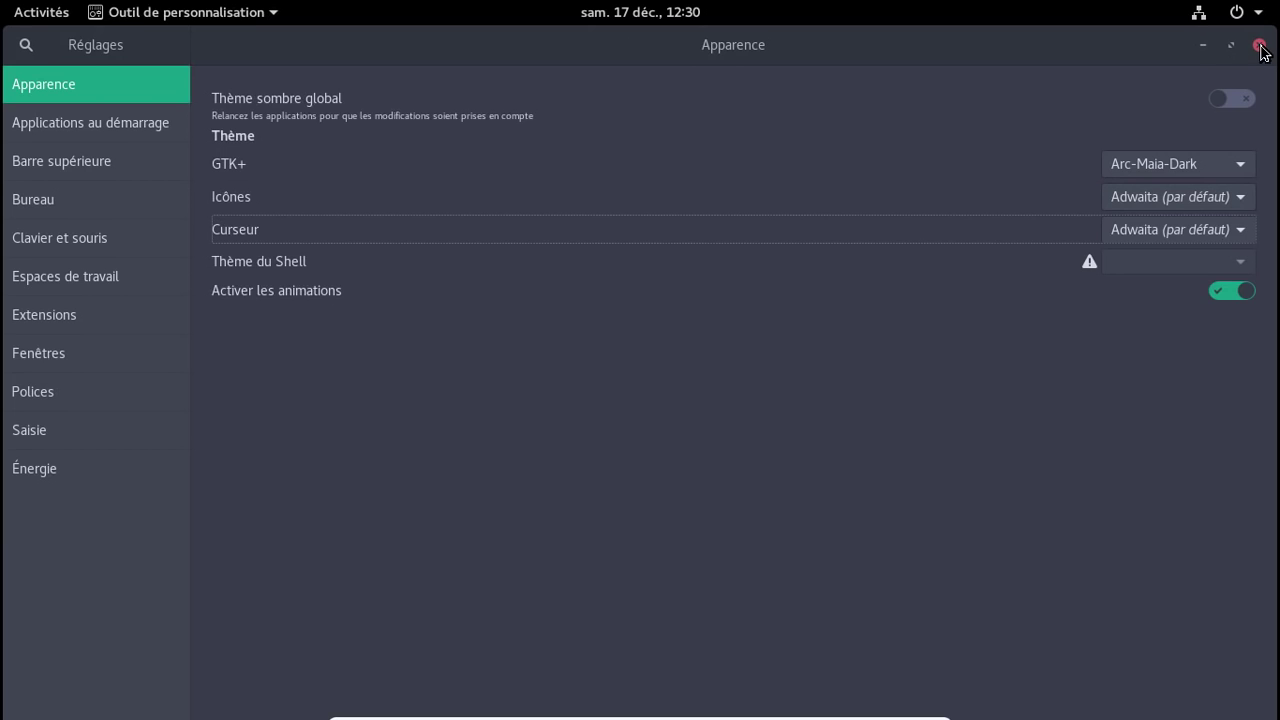
{"action": "left_click", "coordinate": [1259, 47]}
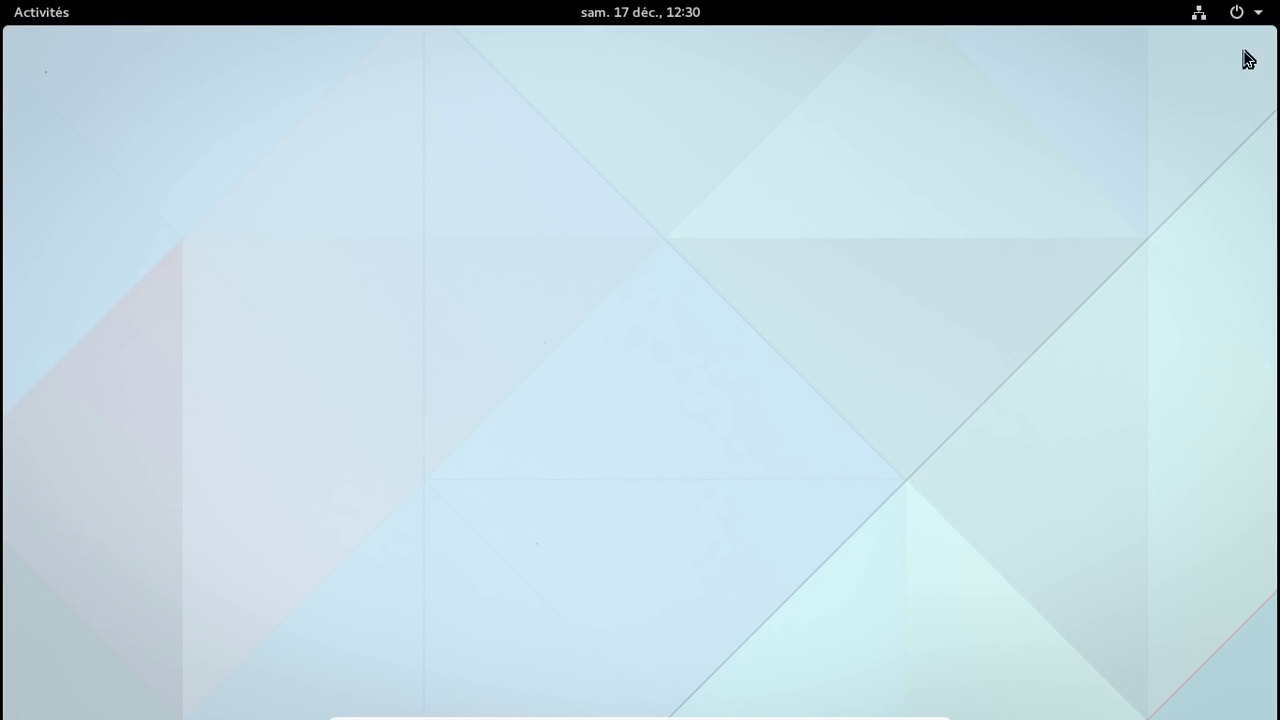
Step: Search the applications for "tw" and relaunch Outil de personnalisation
{"action": "left_click", "coordinate": [30, 14]}
{"action": "left_click", "coordinate": [567, 64]}
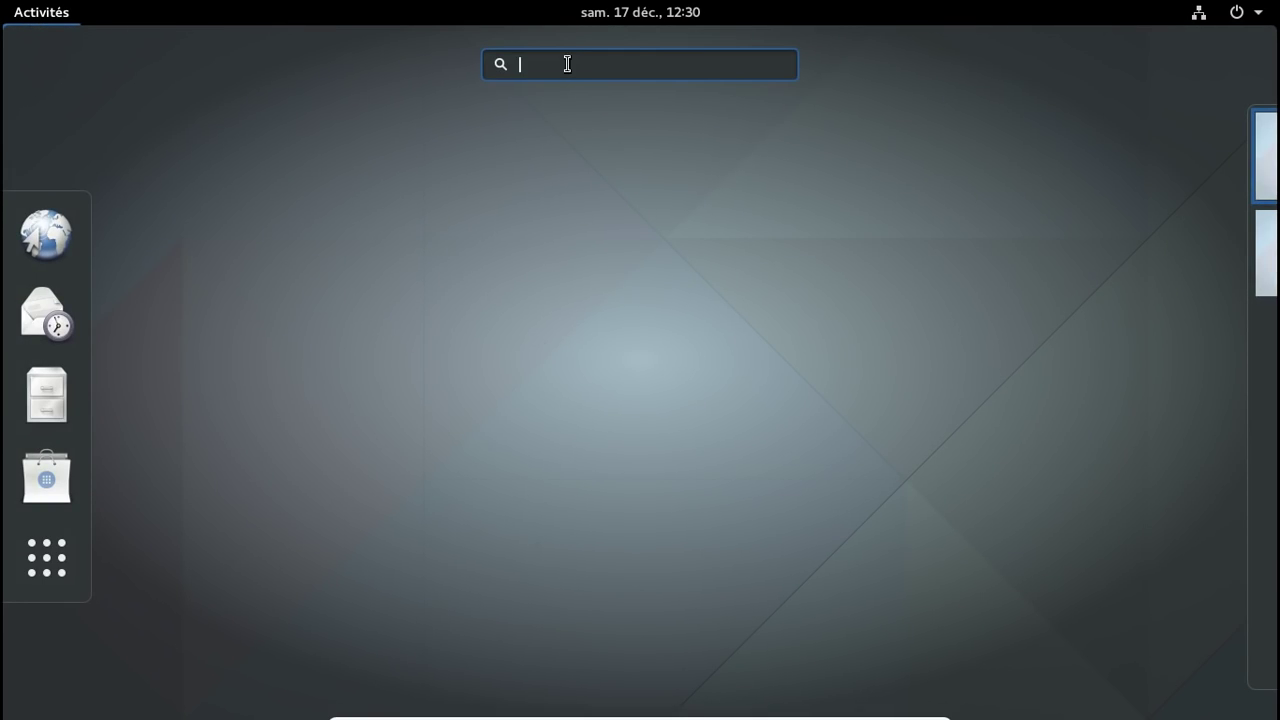
{"action": "type", "text": "u"}
{"action": "key", "text": "BackSpace"}
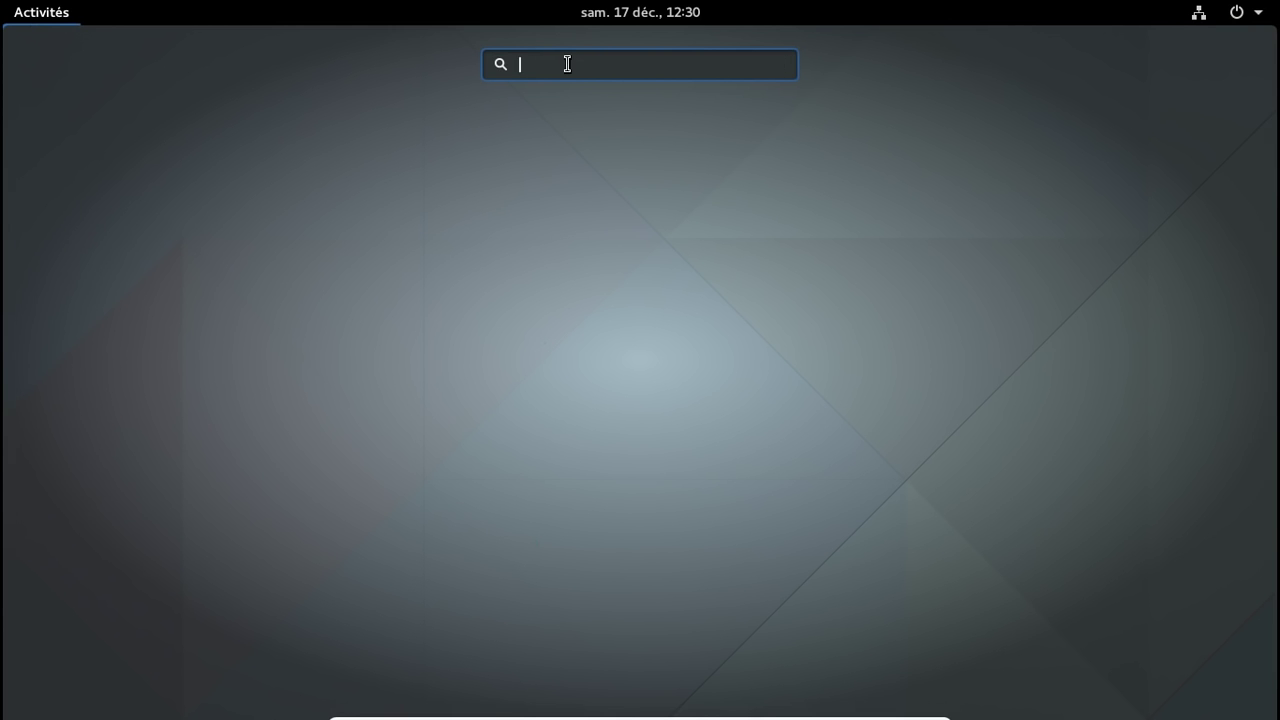
{"action": "type", "text": "tw"}
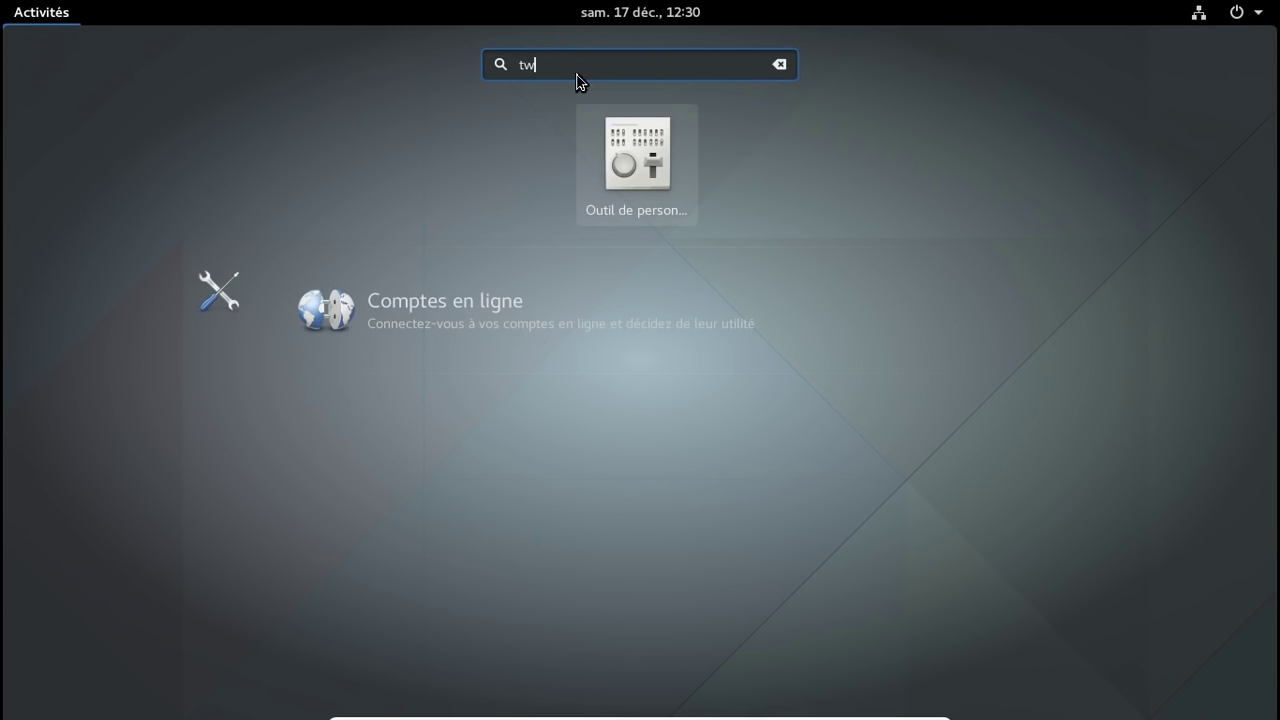
{"action": "left_click", "coordinate": [659, 159]}
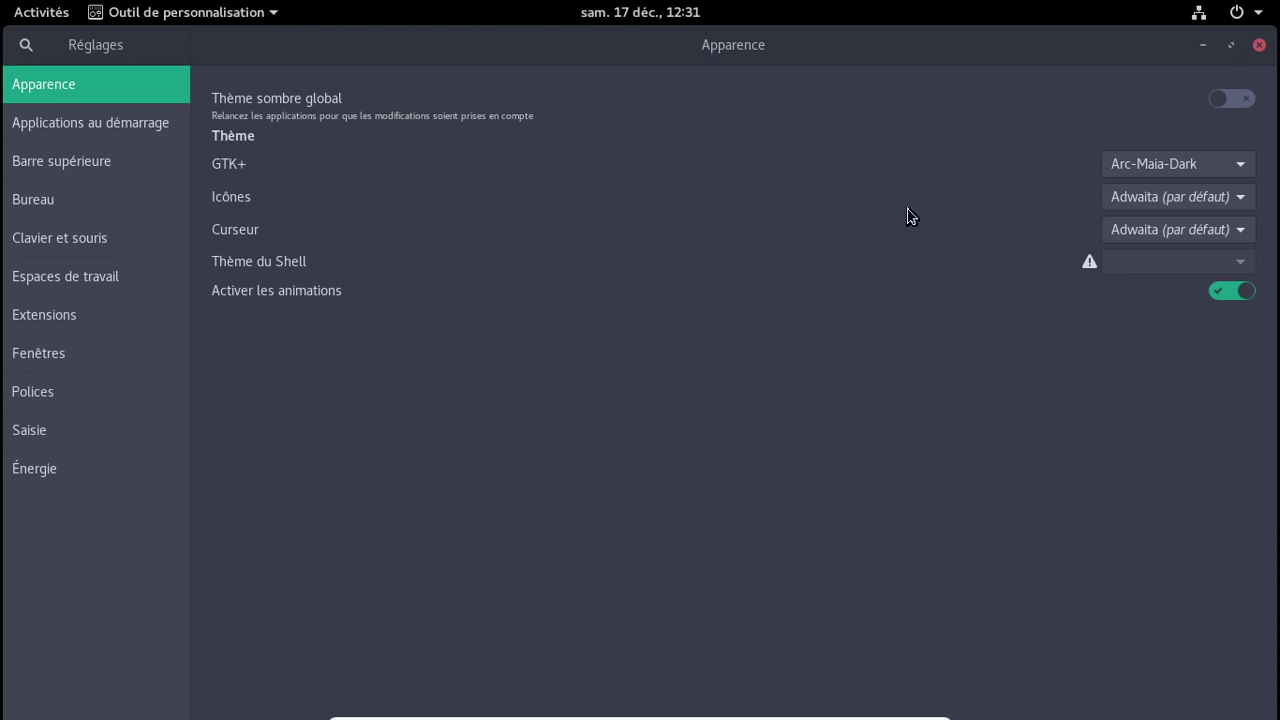
Step: Set the icon theme to Vertex-Maia, then minimise the window and view the icons in the activities overview
{"action": "left_click", "coordinate": [1184, 198]}
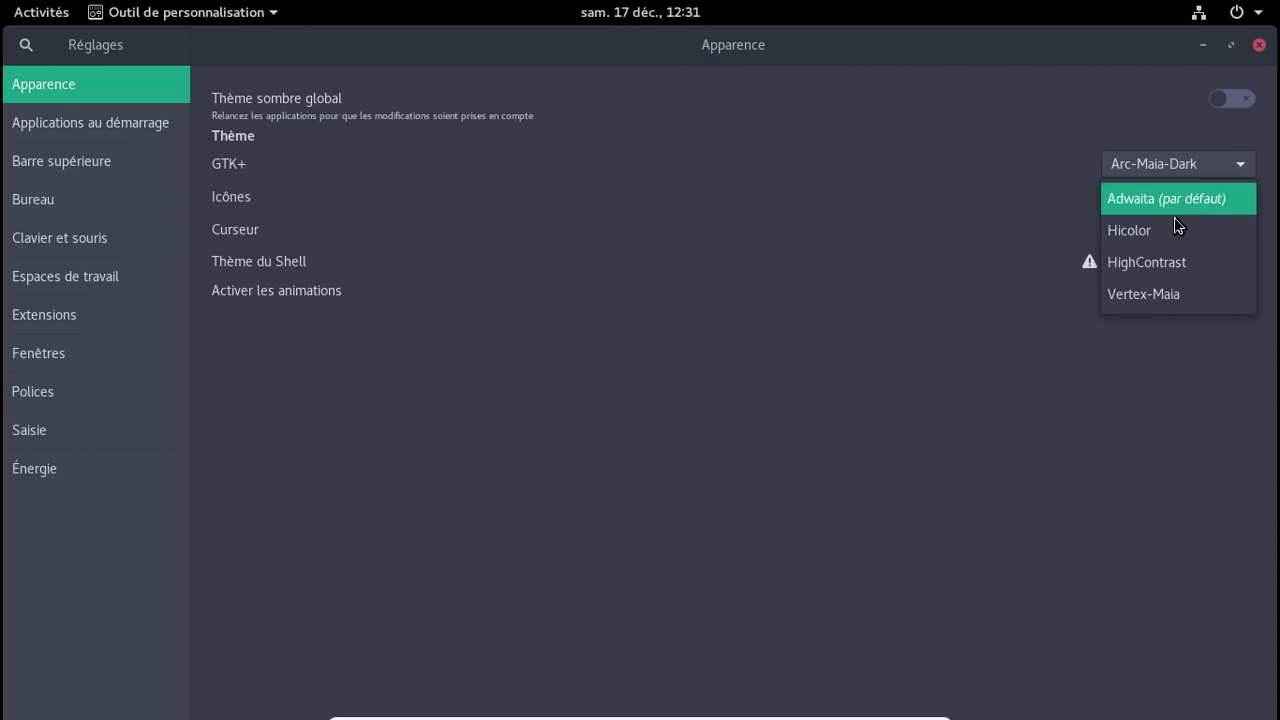
{"action": "left_click", "coordinate": [1160, 295]}
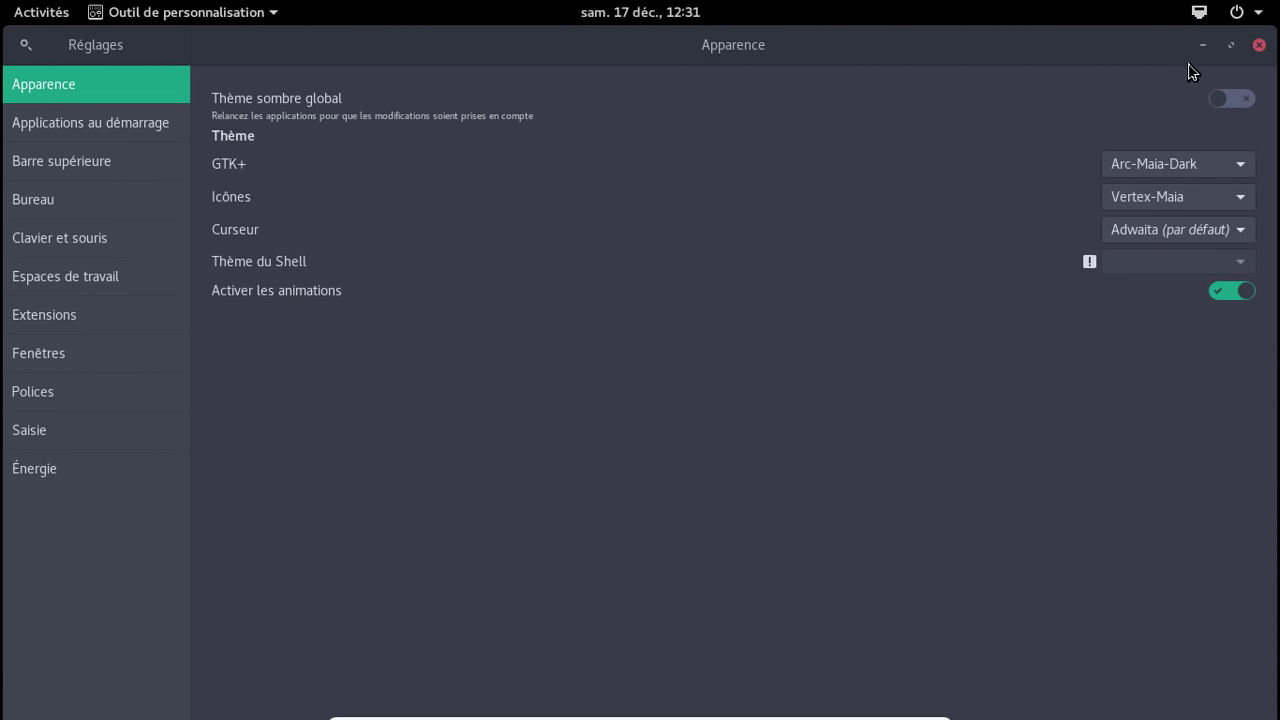
{"action": "left_click", "coordinate": [1203, 45]}
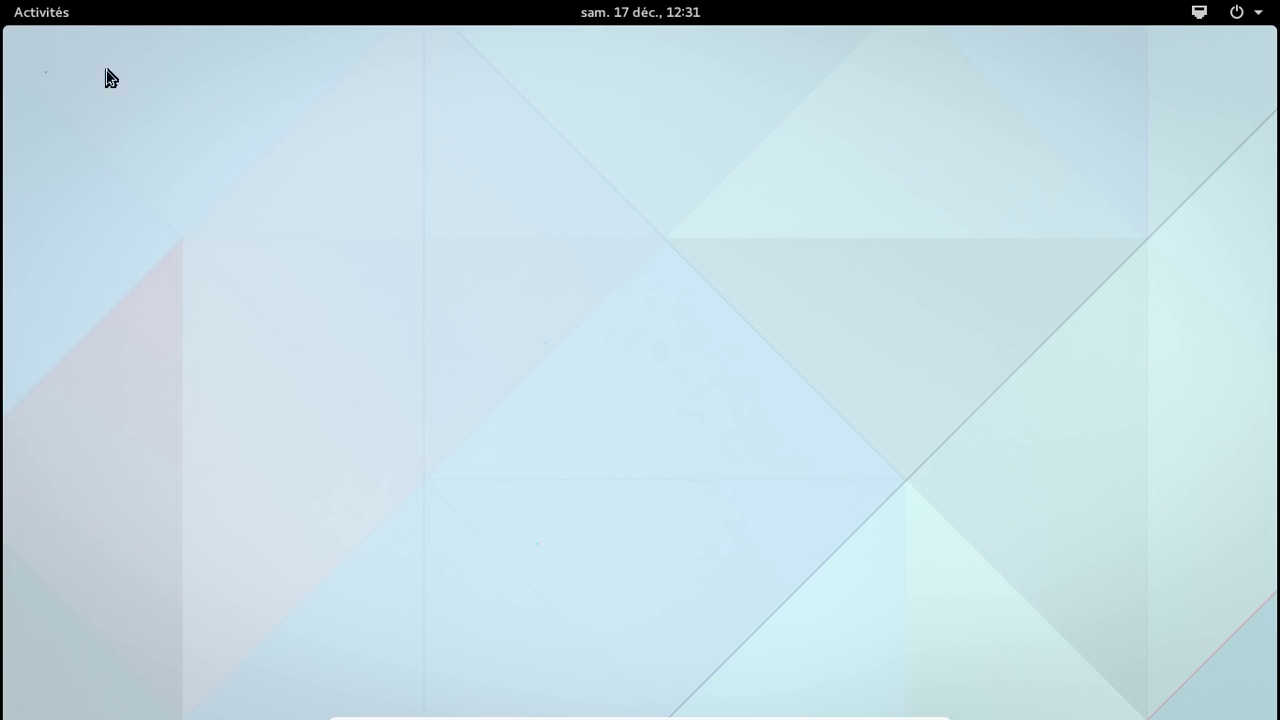
{"action": "left_click", "coordinate": [36, 14]}
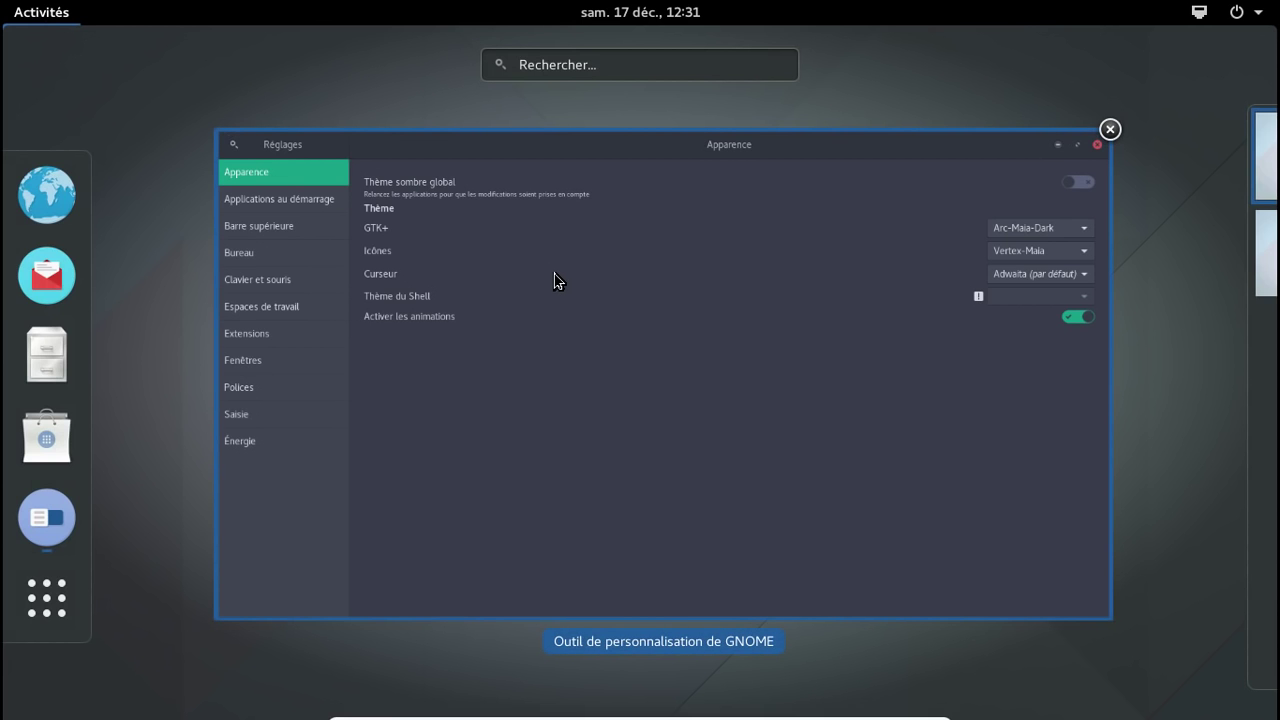
{"action": "key", "text": "Escape"}
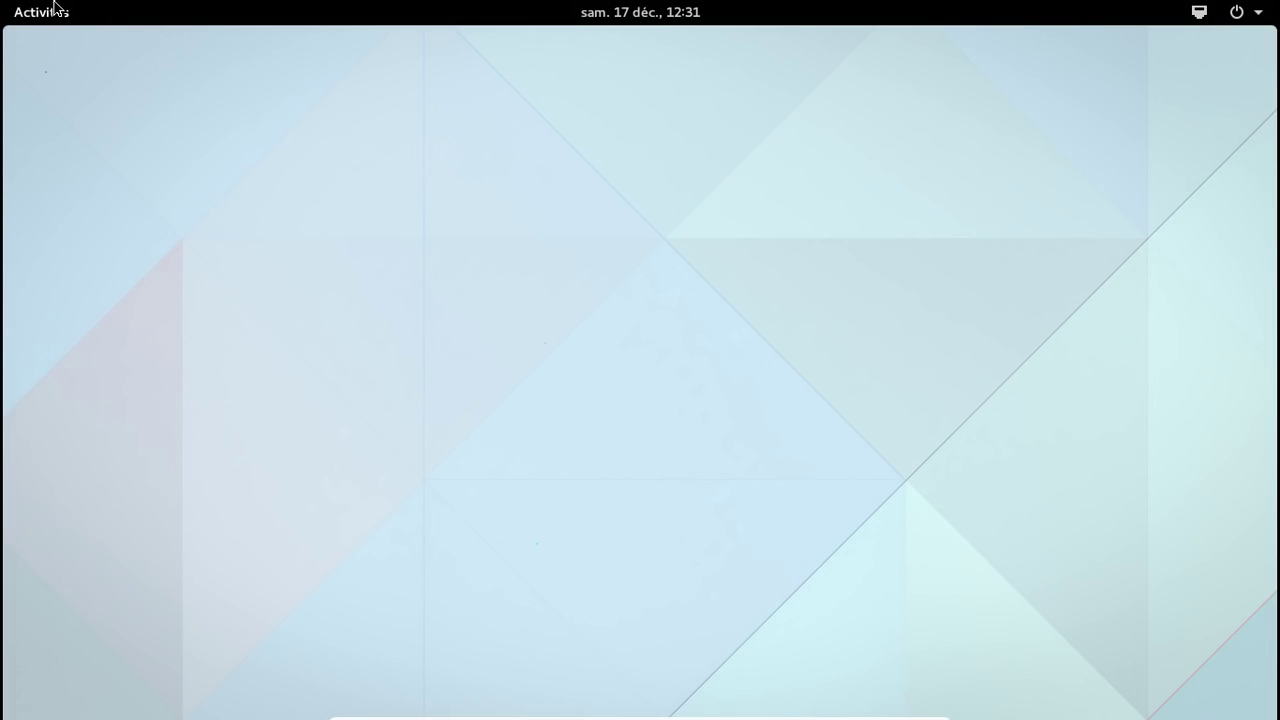
Step: Restart the computer from the system power options and let it boot back to the login screen
{"action": "left_click", "coordinate": [1240, 15]}
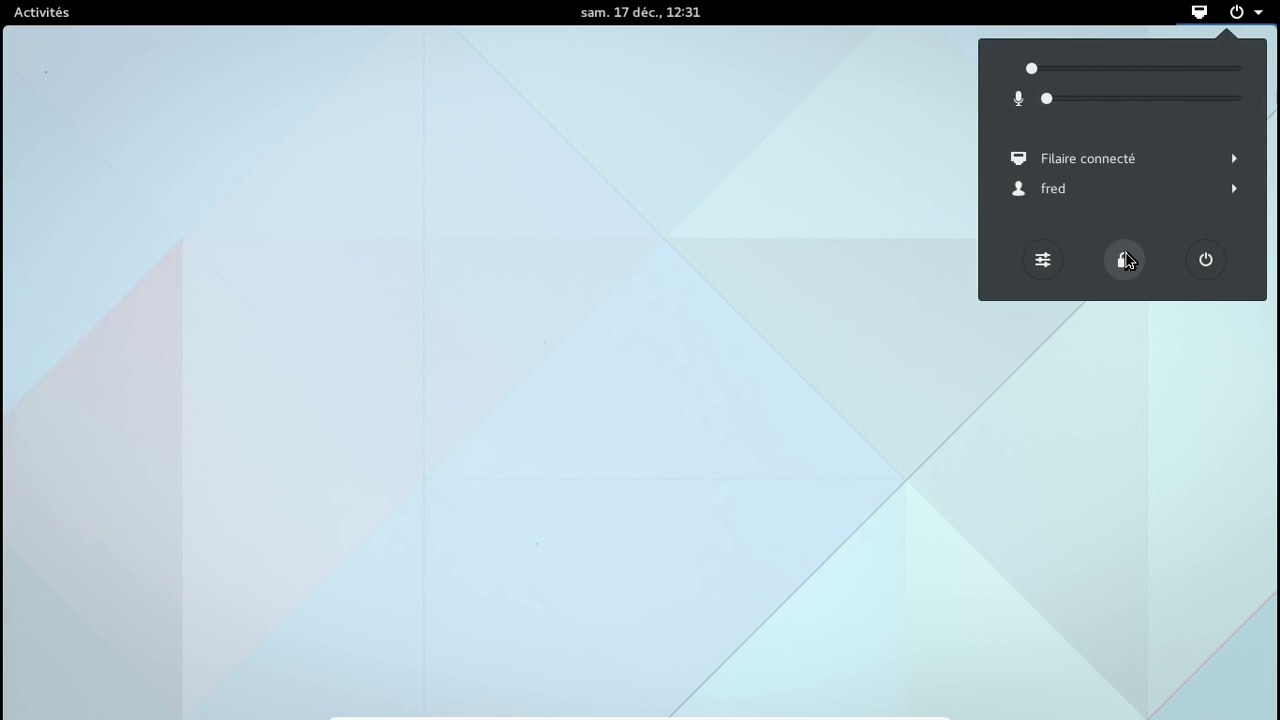
{"action": "left_click", "coordinate": [1205, 260]}
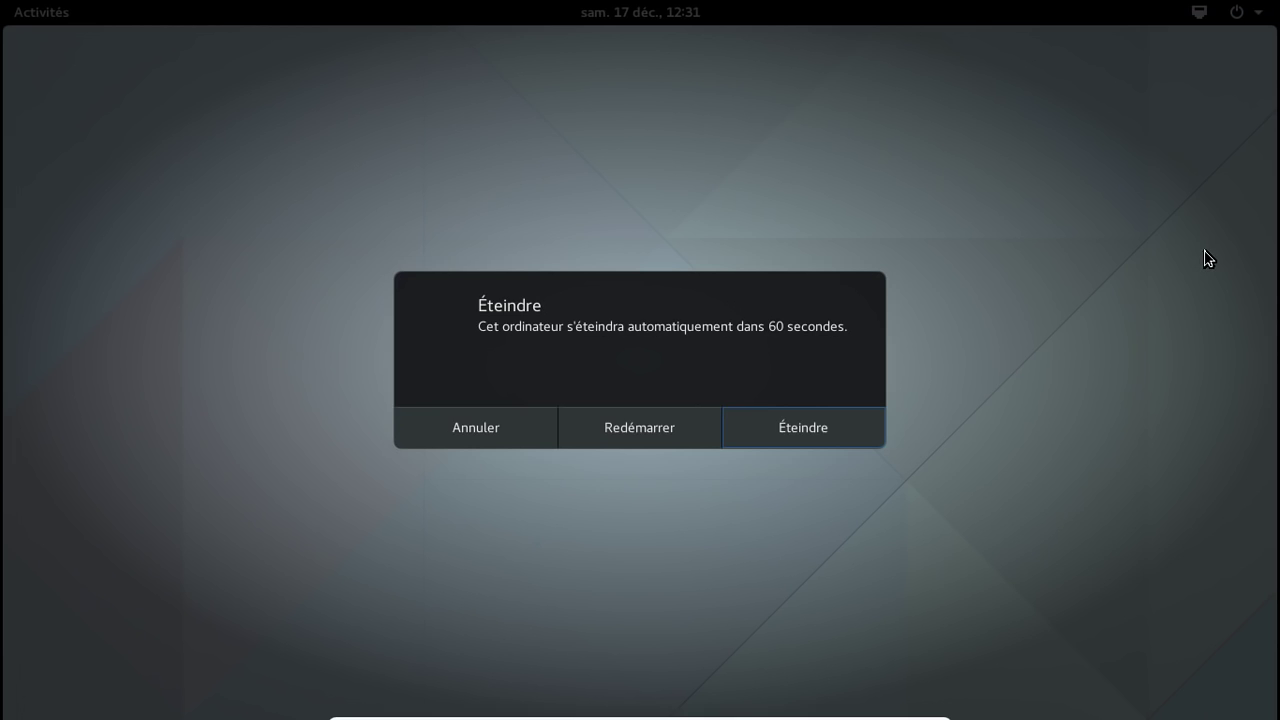
{"action": "left_click", "coordinate": [689, 431]}
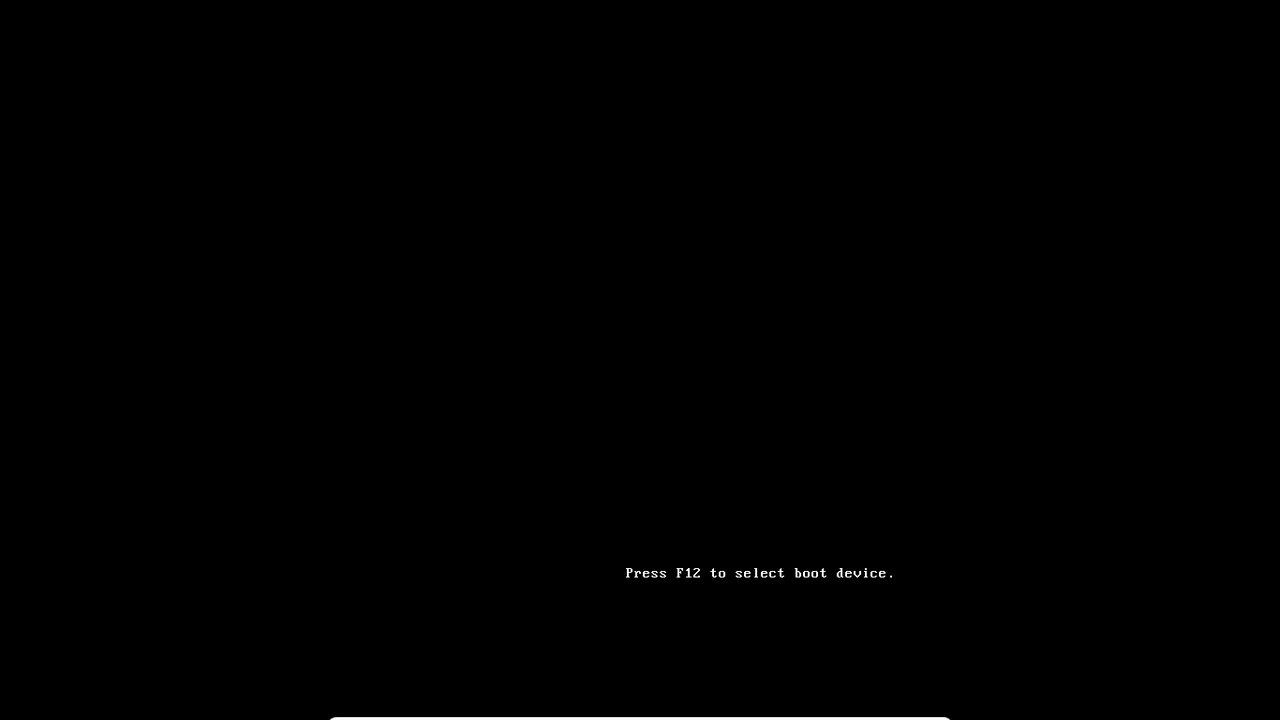
{"action": "key", "text": "Return"}
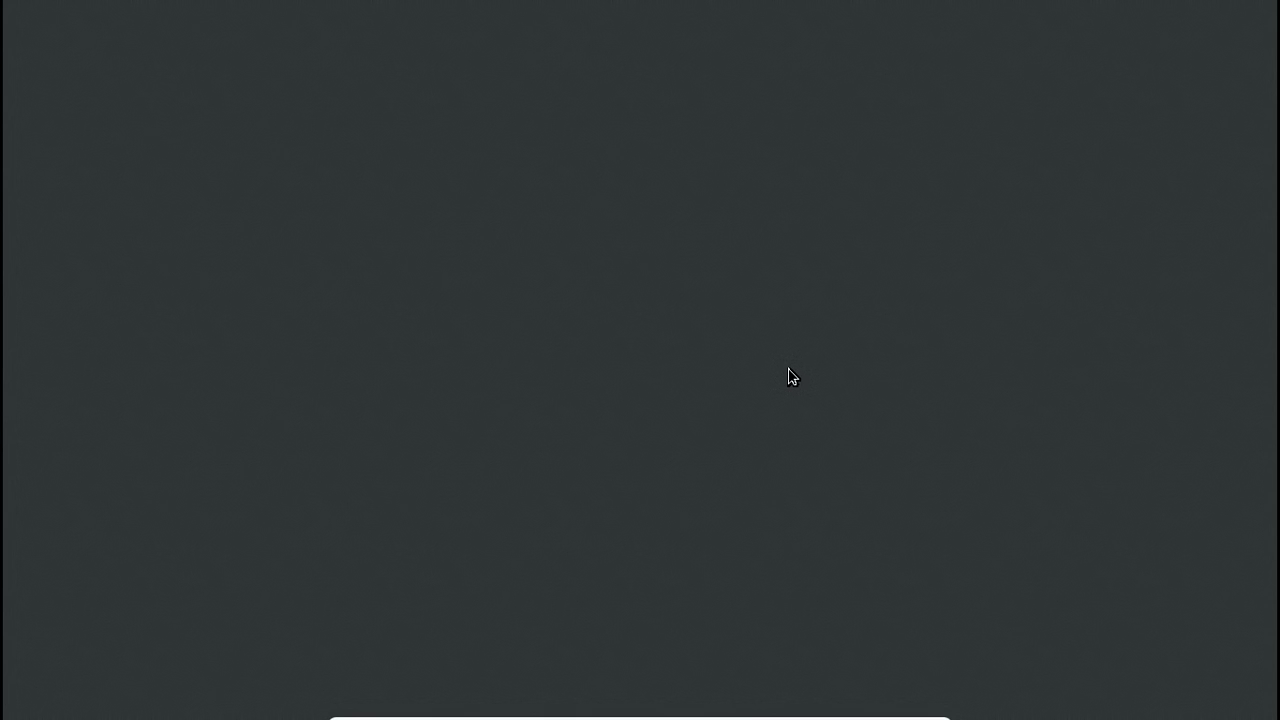
Step: Select the user account on the login screen, enter the account password and log in
{"action": "left_click", "coordinate": [730, 353]}
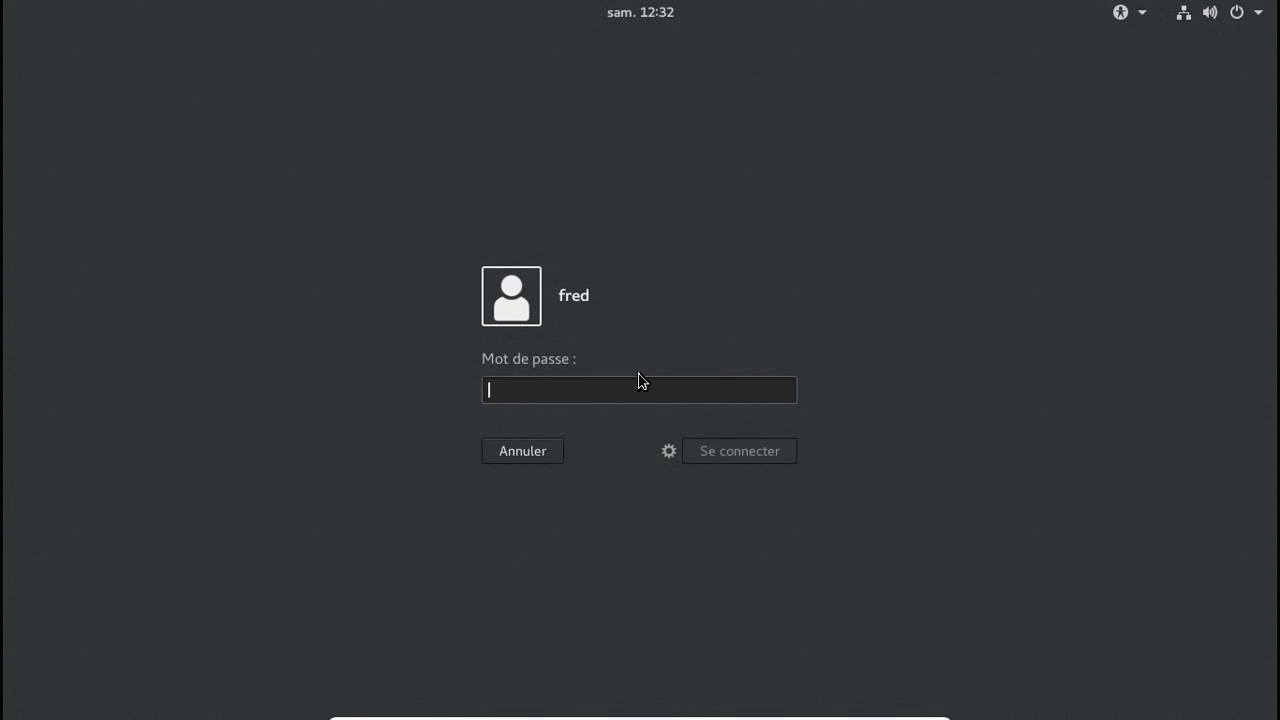
{"action": "type", "text": "******"}
{"action": "key", "text": "BackSpace"}
{"action": "key", "text": "BackSpace"}
{"action": "key", "text": "BackSpace"}
{"action": "key", "text": "BackSpace"}
{"action": "key", "text": "BackSpace"}
{"action": "key", "text": "BackSpace"}
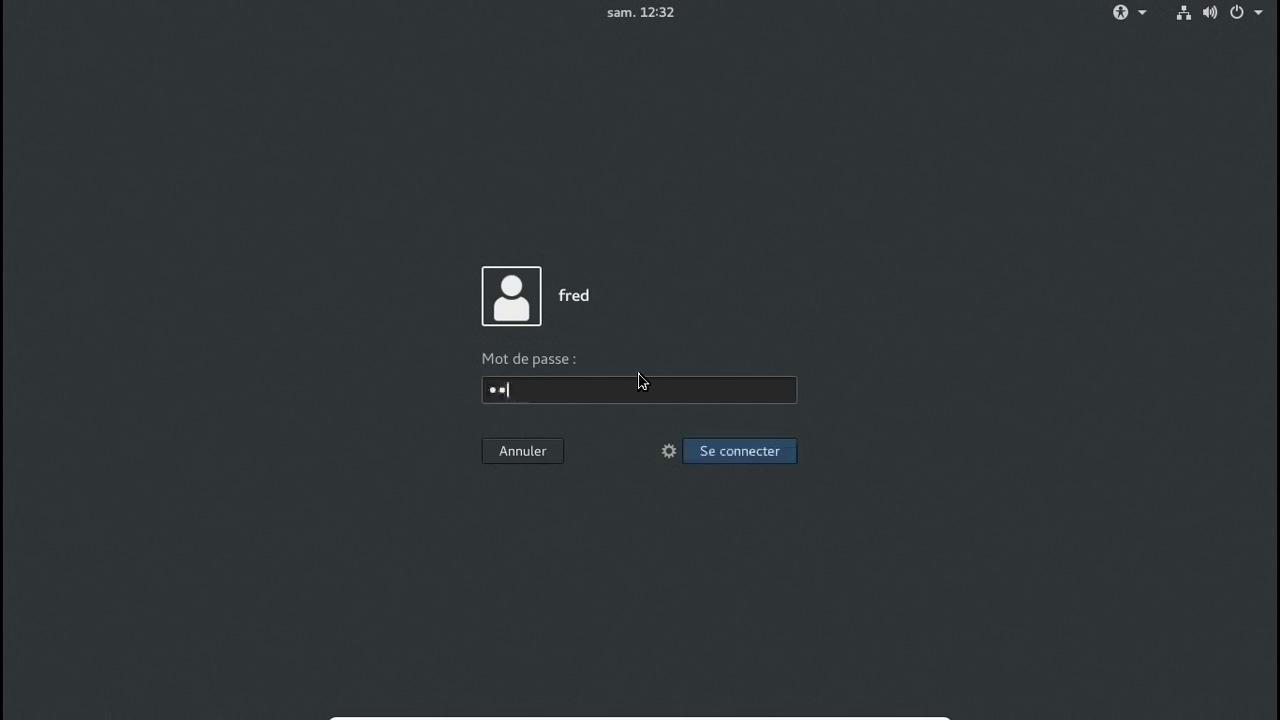
{"action": "type", "text": "****"}
{"action": "key", "text": "BackSpace"}
{"action": "key", "text": "BackSpace"}
{"action": "key", "text": "BackSpace"}
{"action": "key", "text": "BackSpace"}
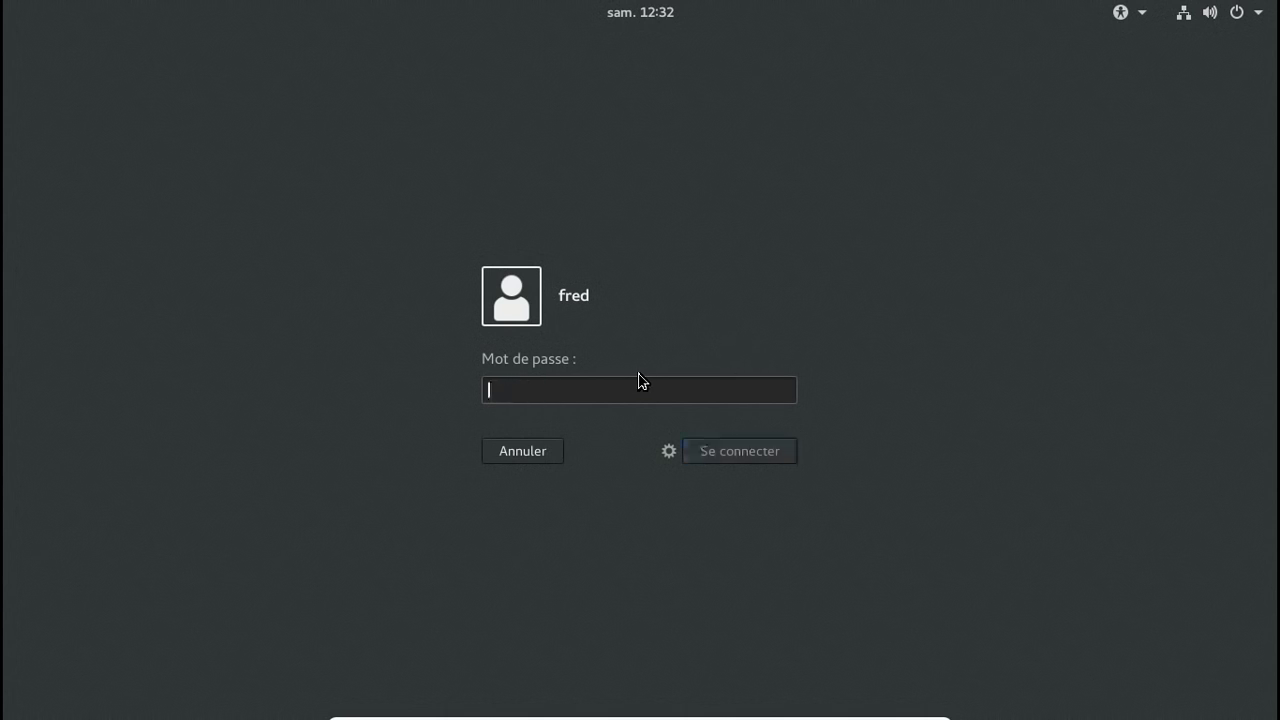
{"action": "type", "text": "********"}
{"action": "key", "text": "Return"}
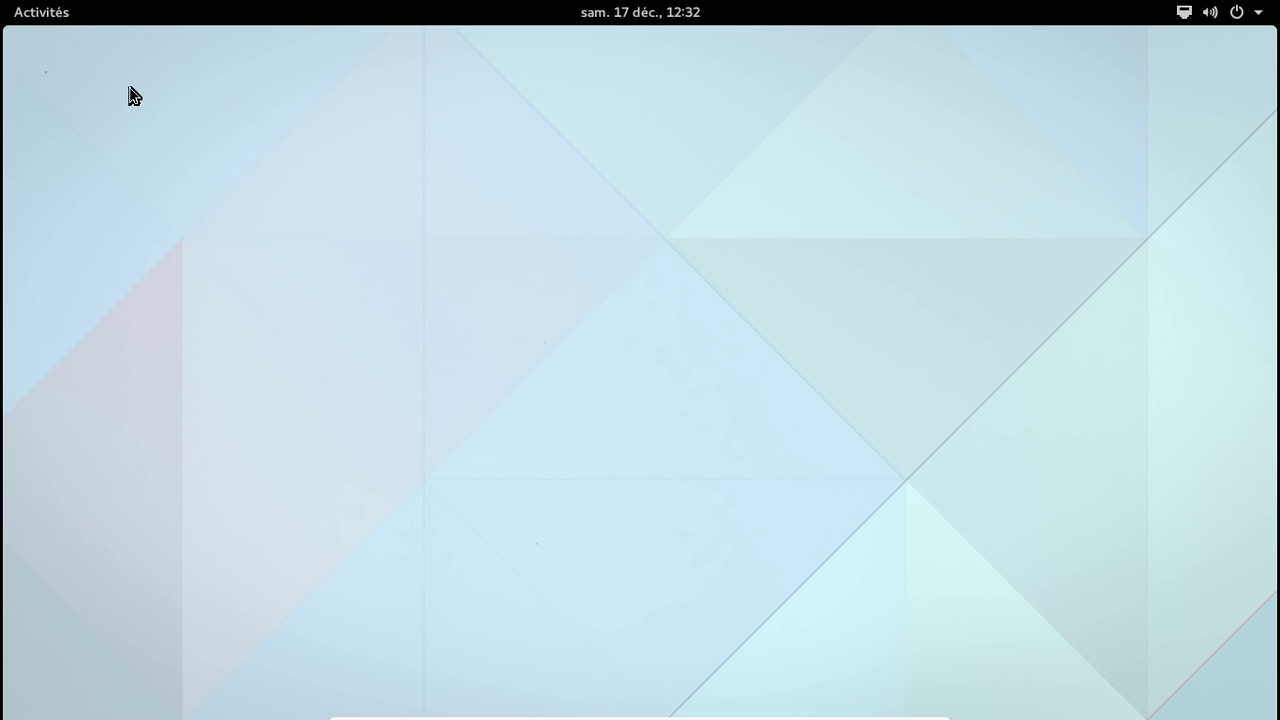
Step: Open the system settings, view the Détails overview and return to all settings
{"action": "left_click", "coordinate": [52, 14]}
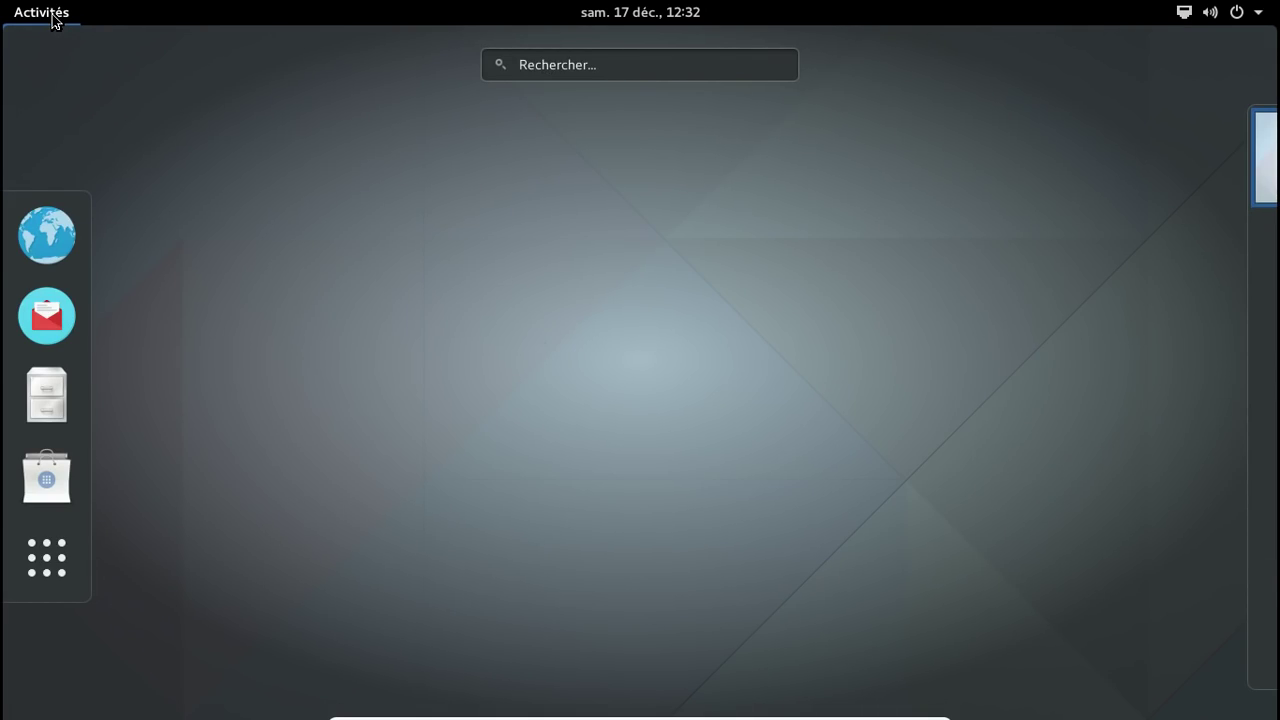
{"action": "left_click", "coordinate": [1248, 17]}
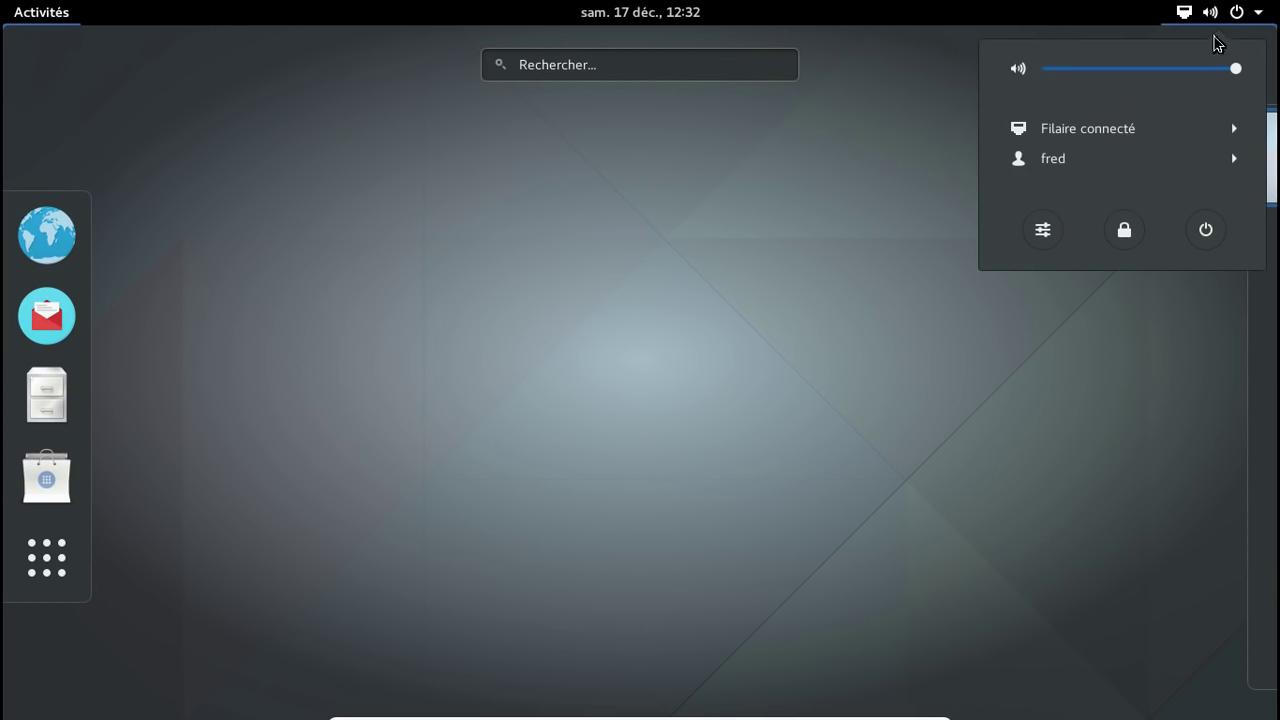
{"action": "left_click", "coordinate": [1042, 230]}
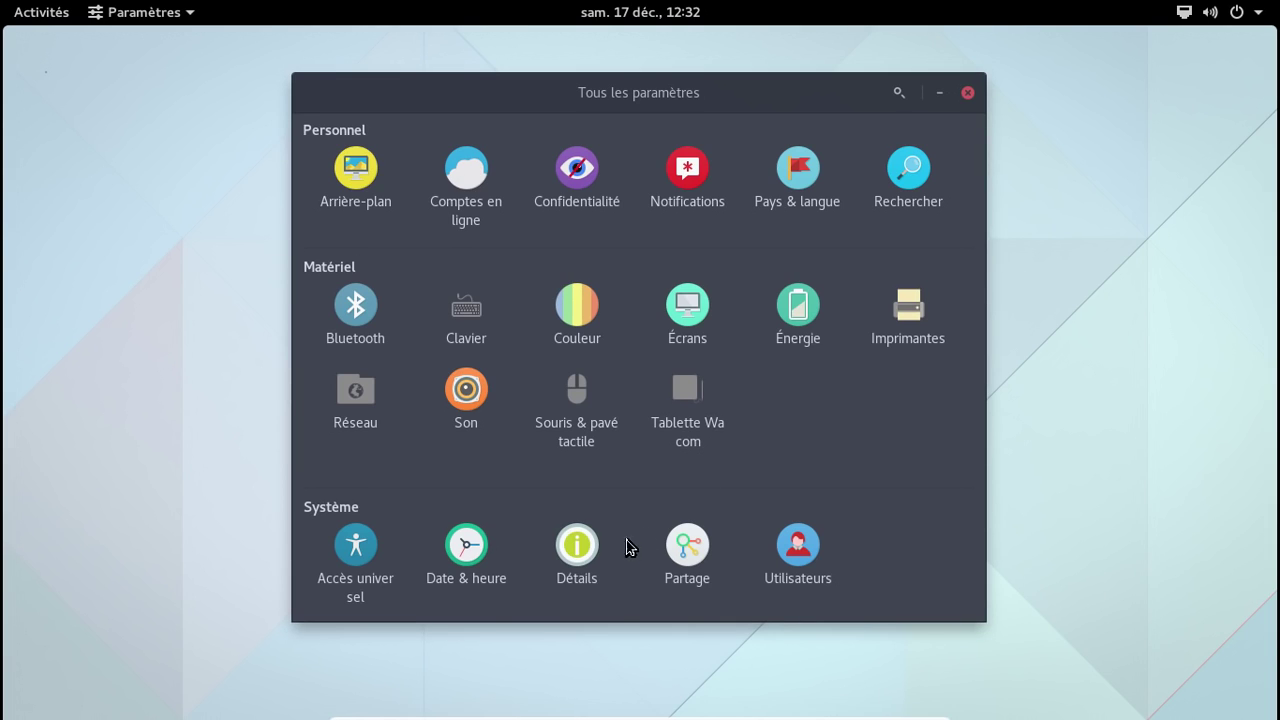
{"action": "left_click", "coordinate": [579, 552]}
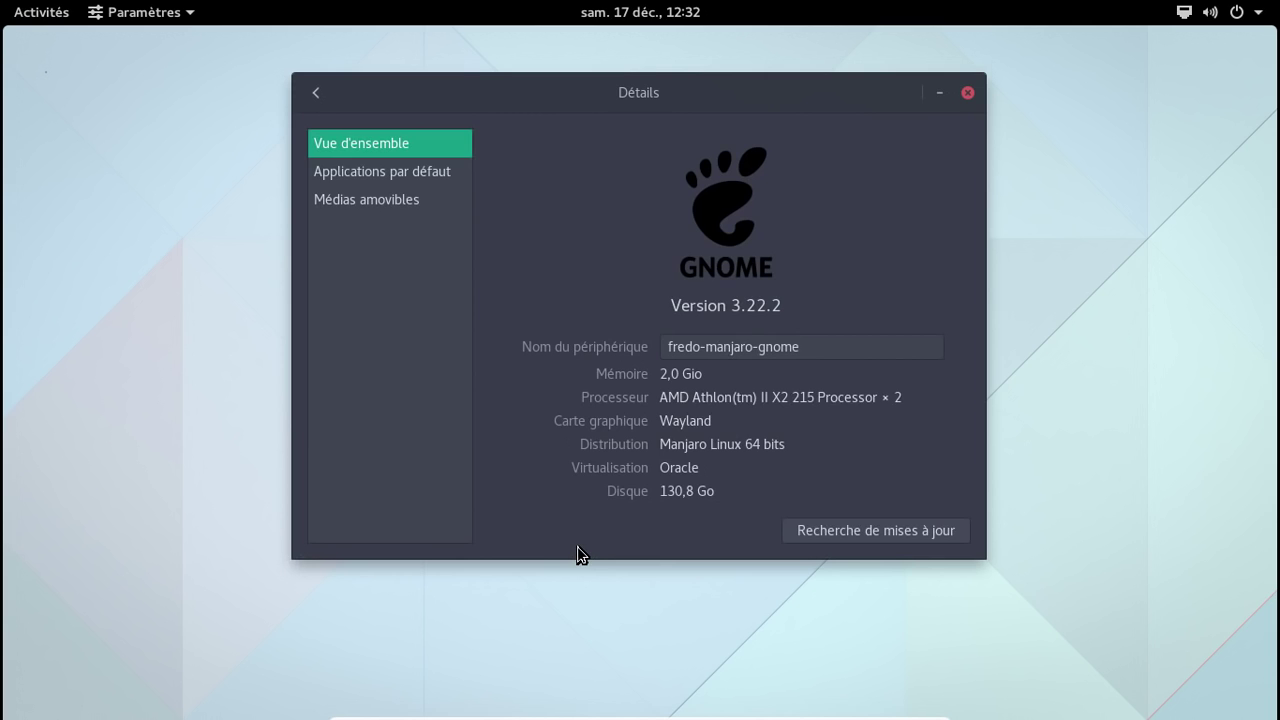
{"action": "left_click", "coordinate": [316, 93]}
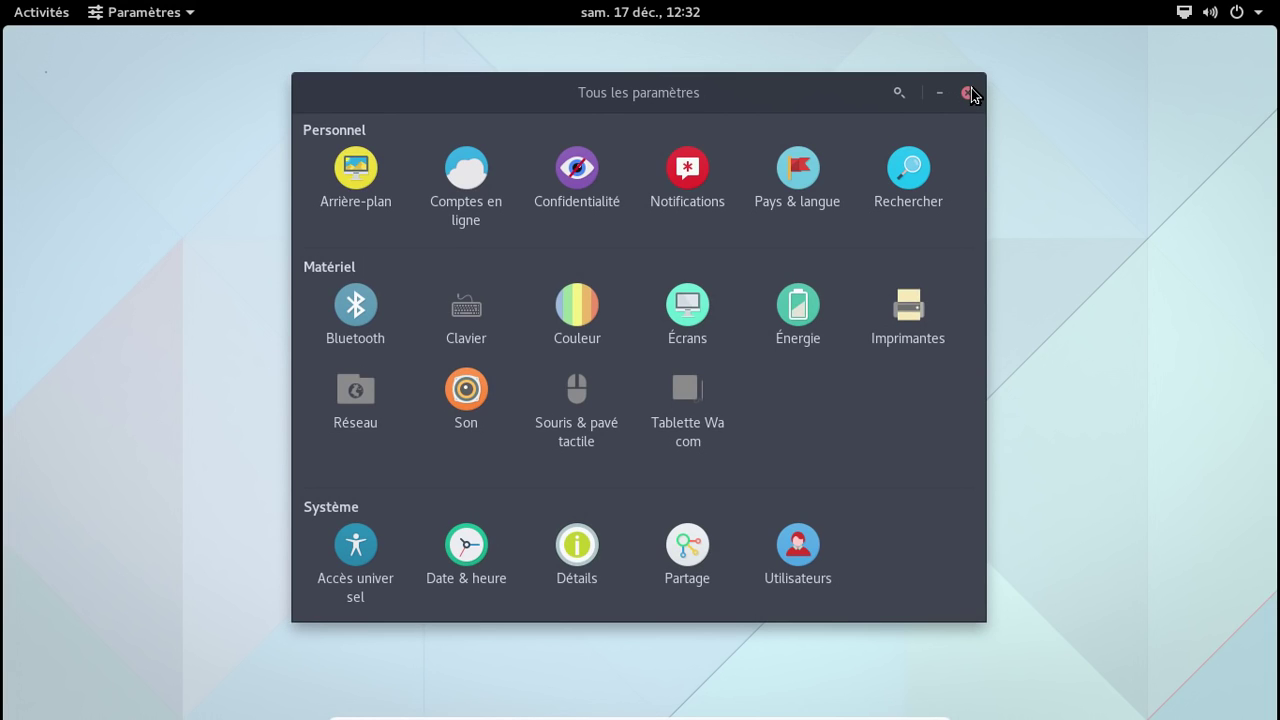
Step: Check the Imprimantes settings, return to all settings and close the settings window
{"action": "left_click", "coordinate": [915, 325]}
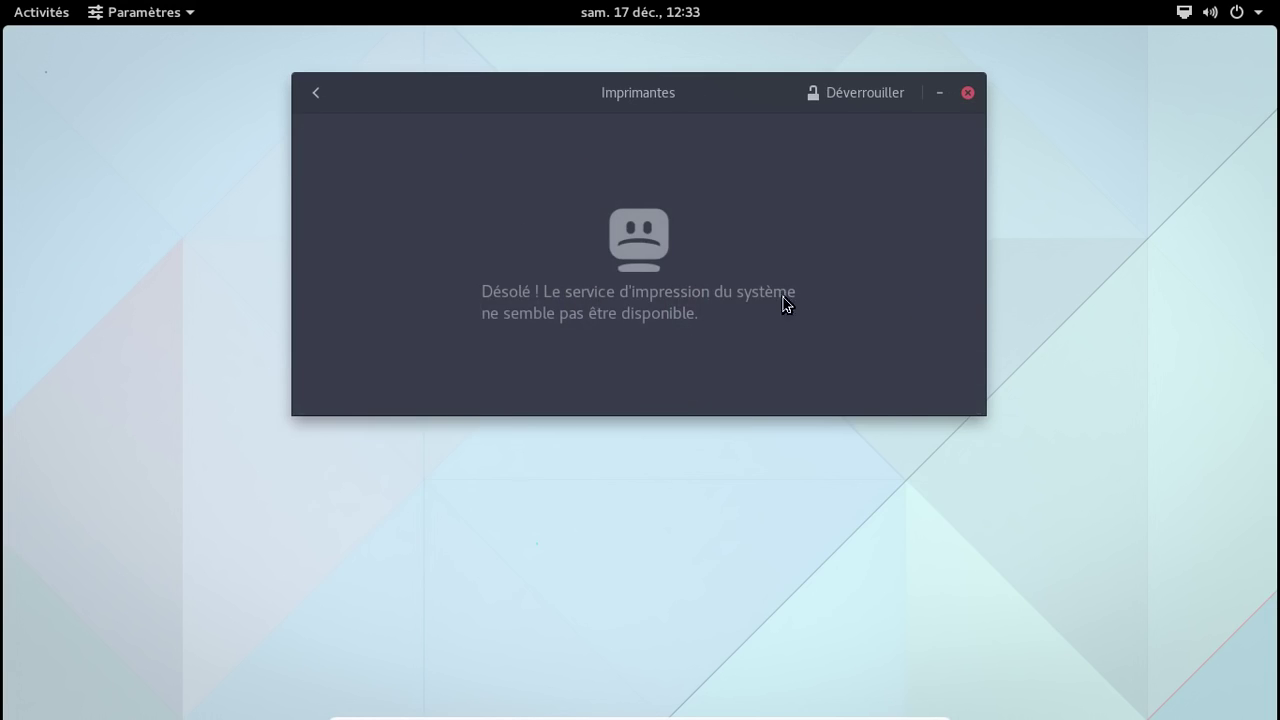
{"action": "left_click", "coordinate": [316, 95]}
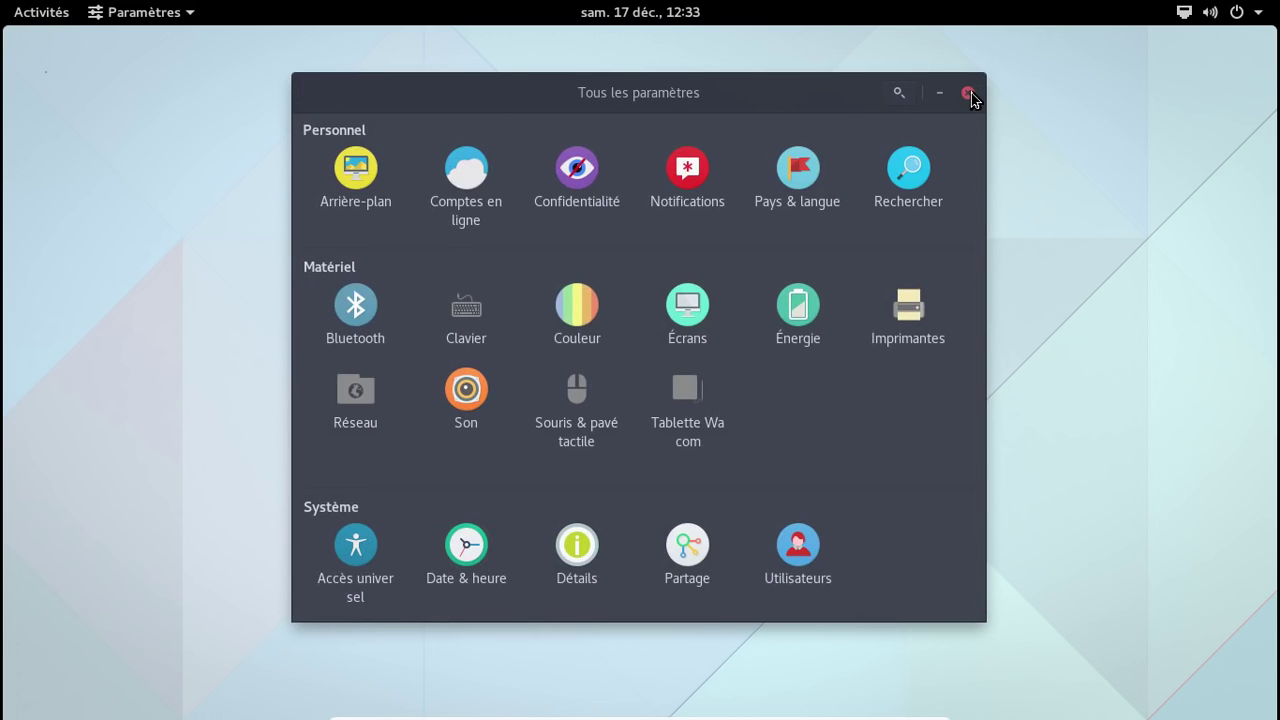
{"action": "left_click", "coordinate": [968, 95]}
Step: Launch Paramètres from the frequently used applications and return to the activities overview
{"action": "left_click", "coordinate": [53, 13]}
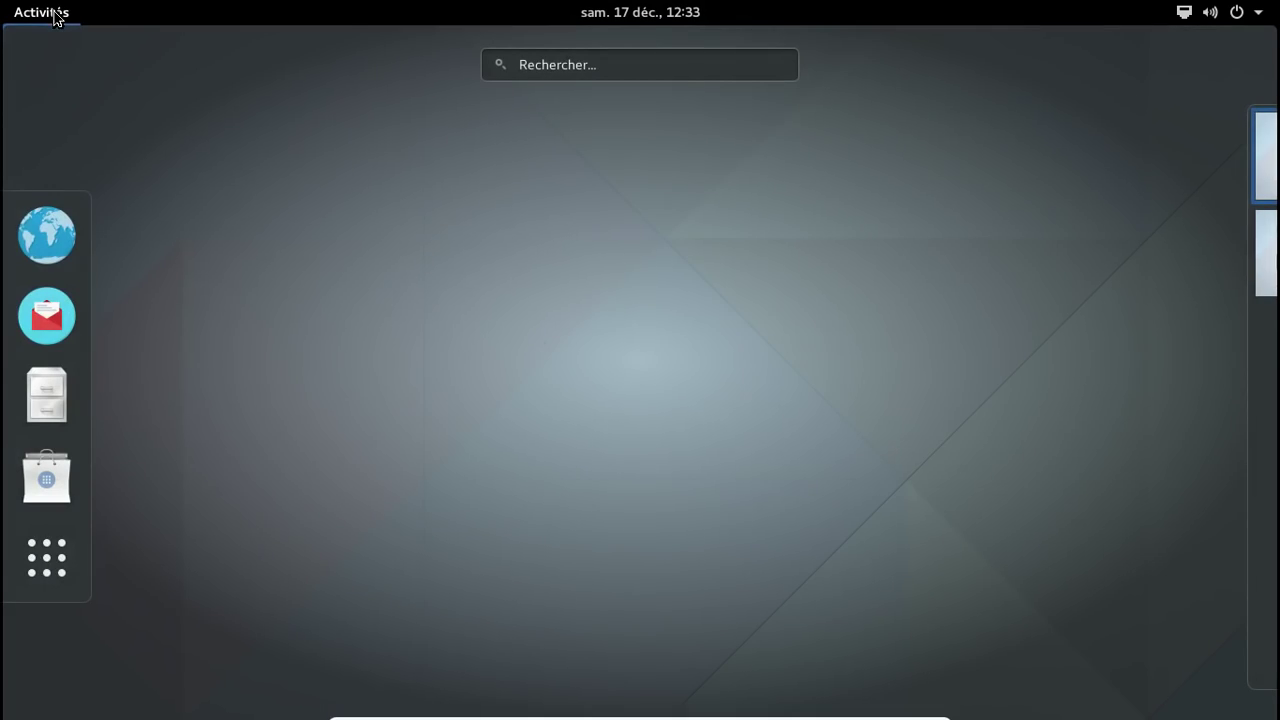
{"action": "left_click", "coordinate": [50, 560]}
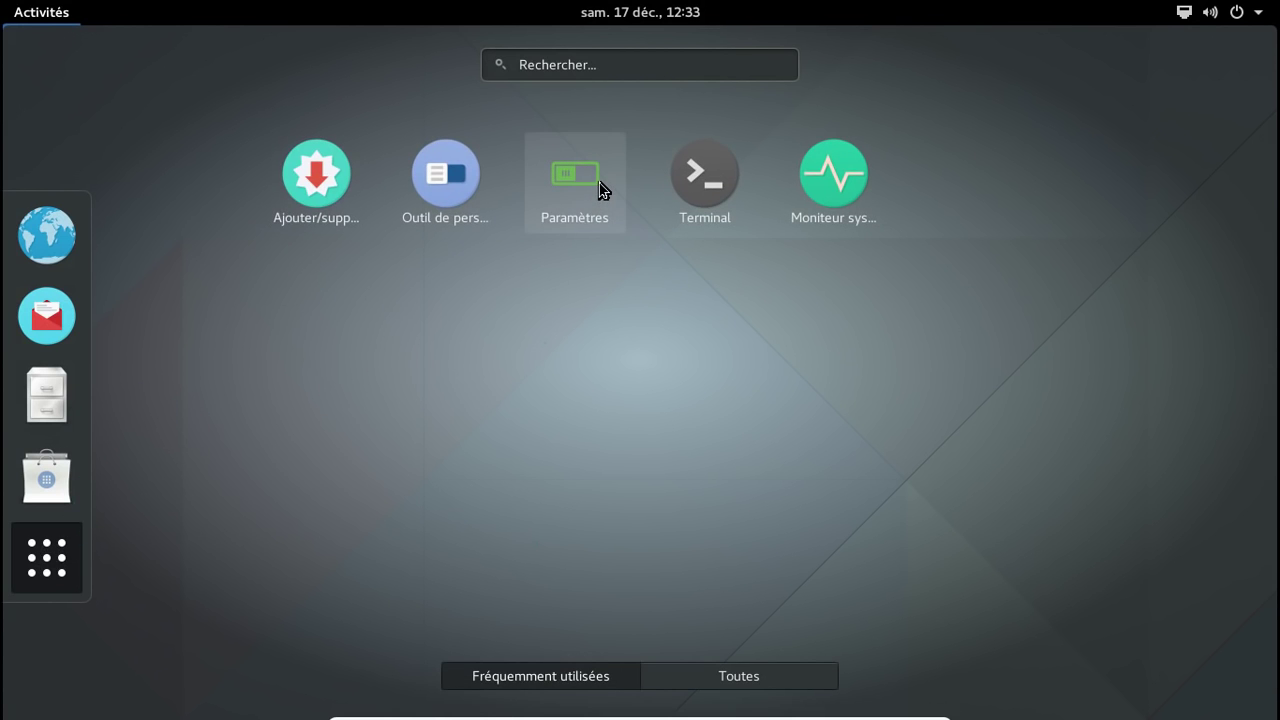
{"action": "left_click", "coordinate": [600, 190]}
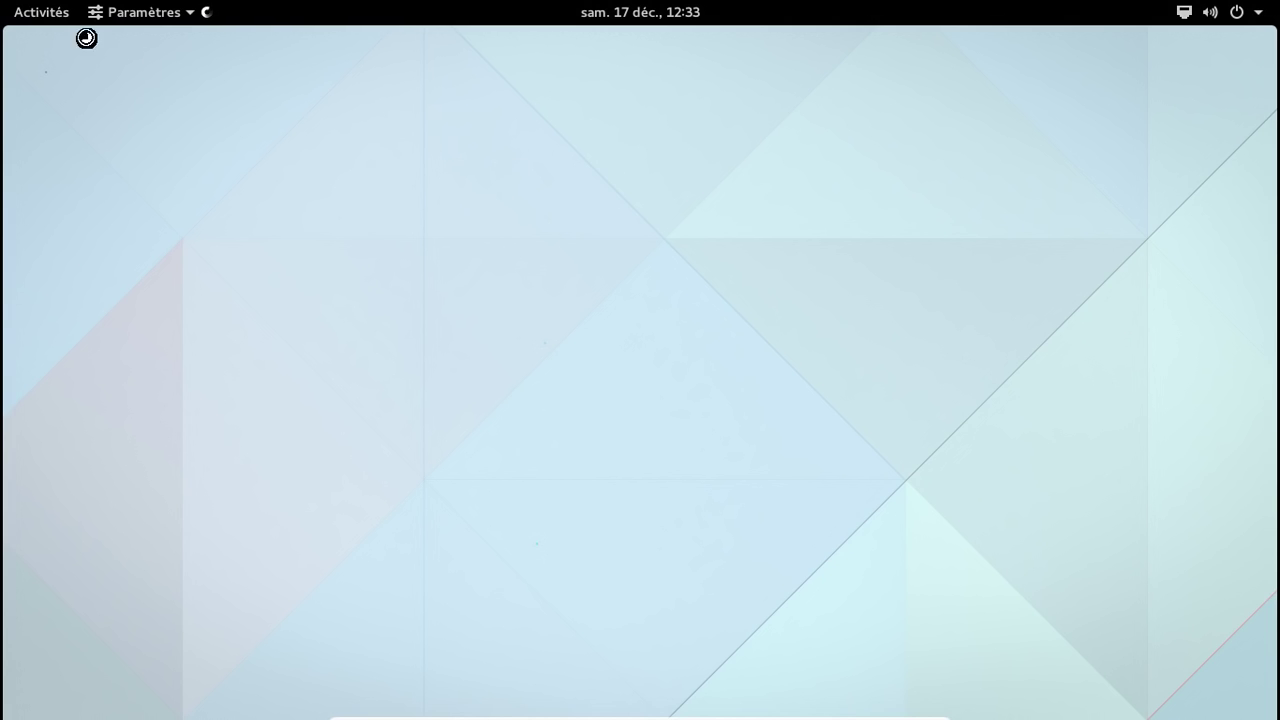
{"action": "left_click", "coordinate": [25, 19]}
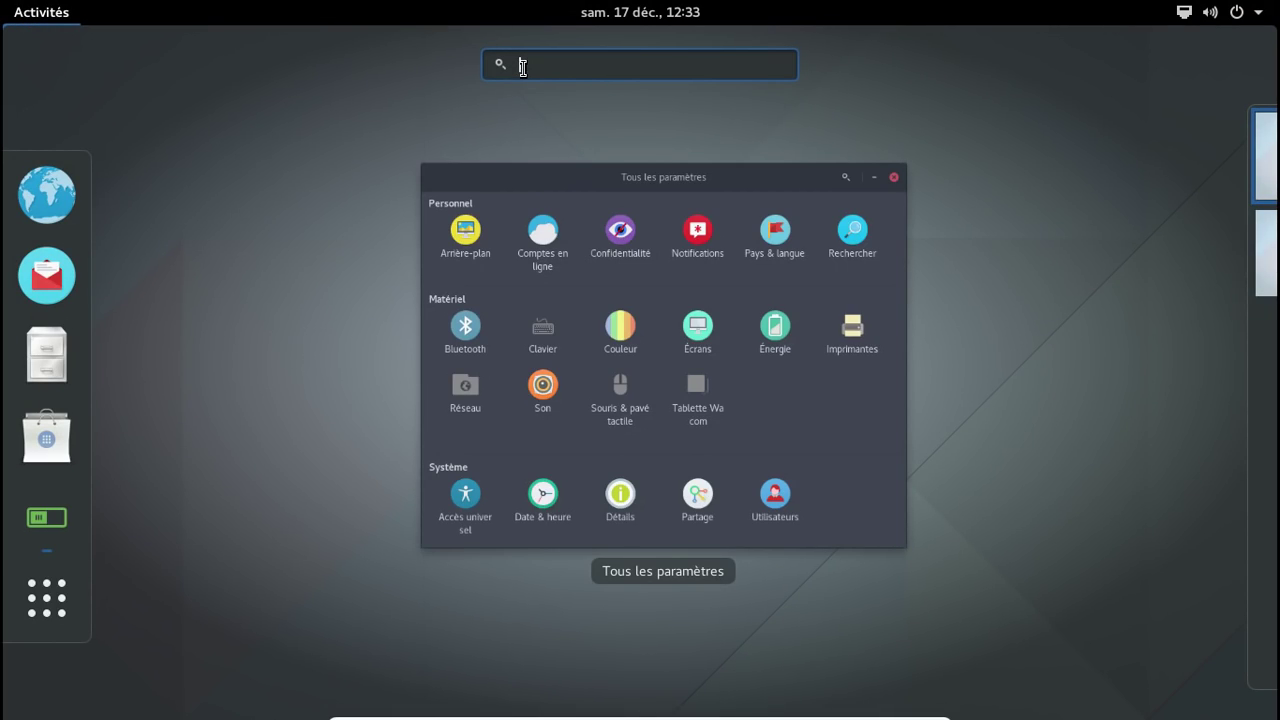
Step: Search the applications for "manja" and try to launch the Manjaro settings manager
{"action": "type", "text": "anaa"}
{"action": "key", "text": "BackSpace"}
{"action": "key", "text": "BackSpace"}
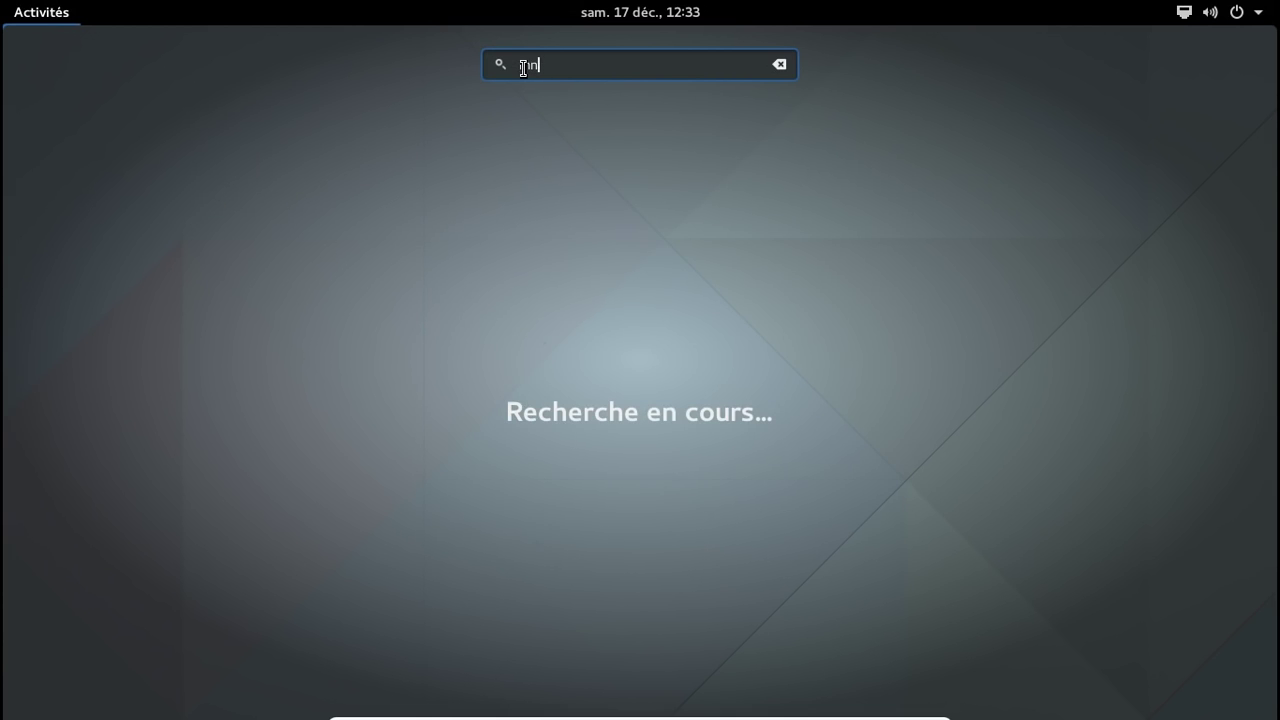
{"action": "key", "text": "BackSpace"}
{"action": "type", "text": "an"}
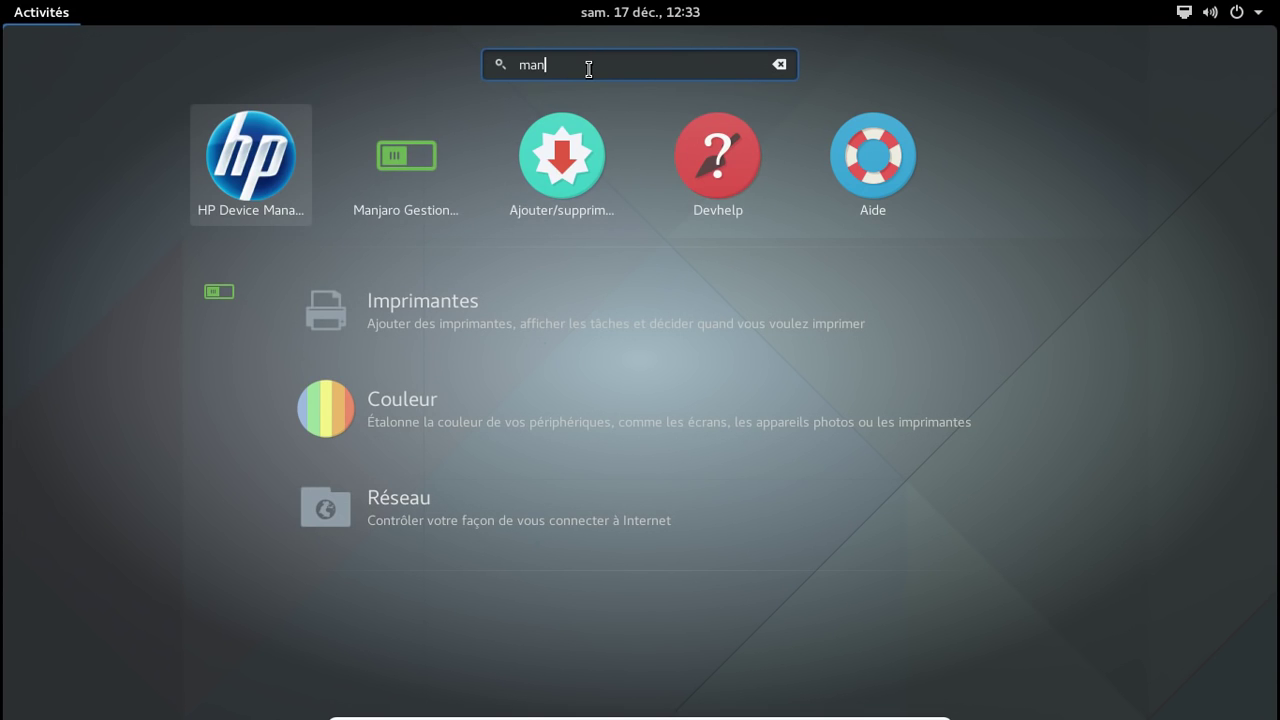
{"action": "type", "text": "ja"}
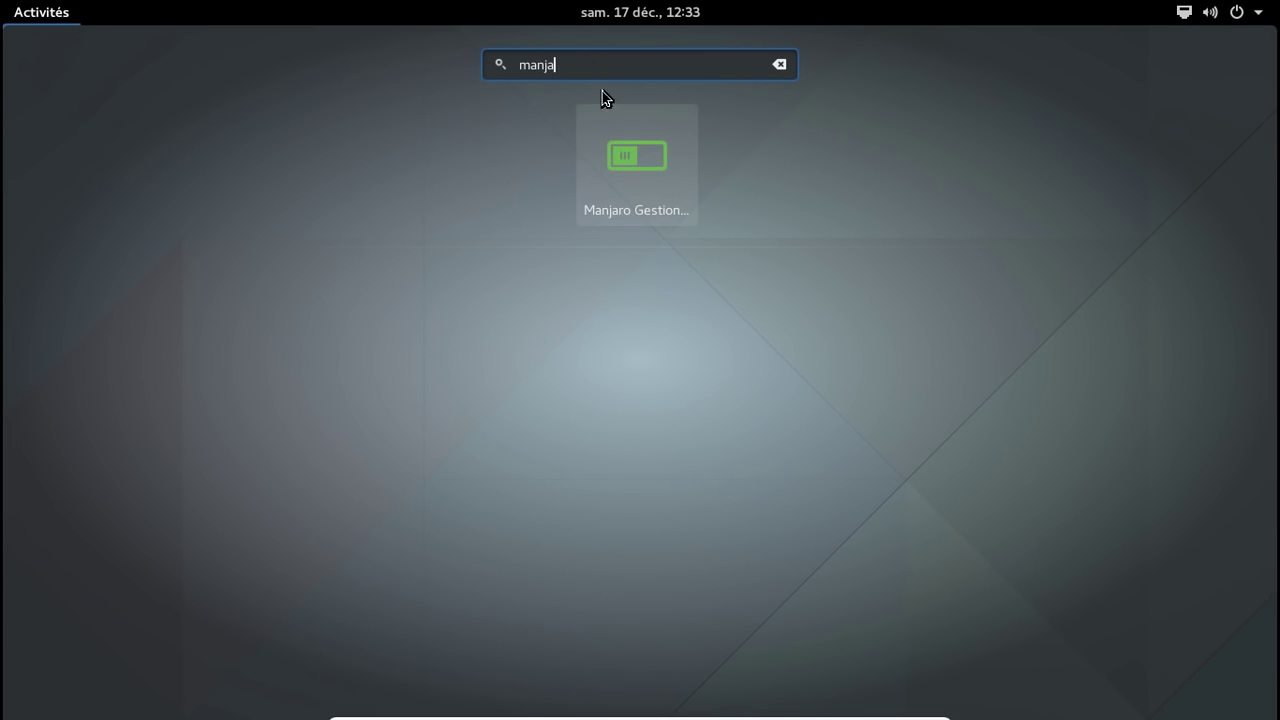
{"action": "left_click", "coordinate": [652, 143]}
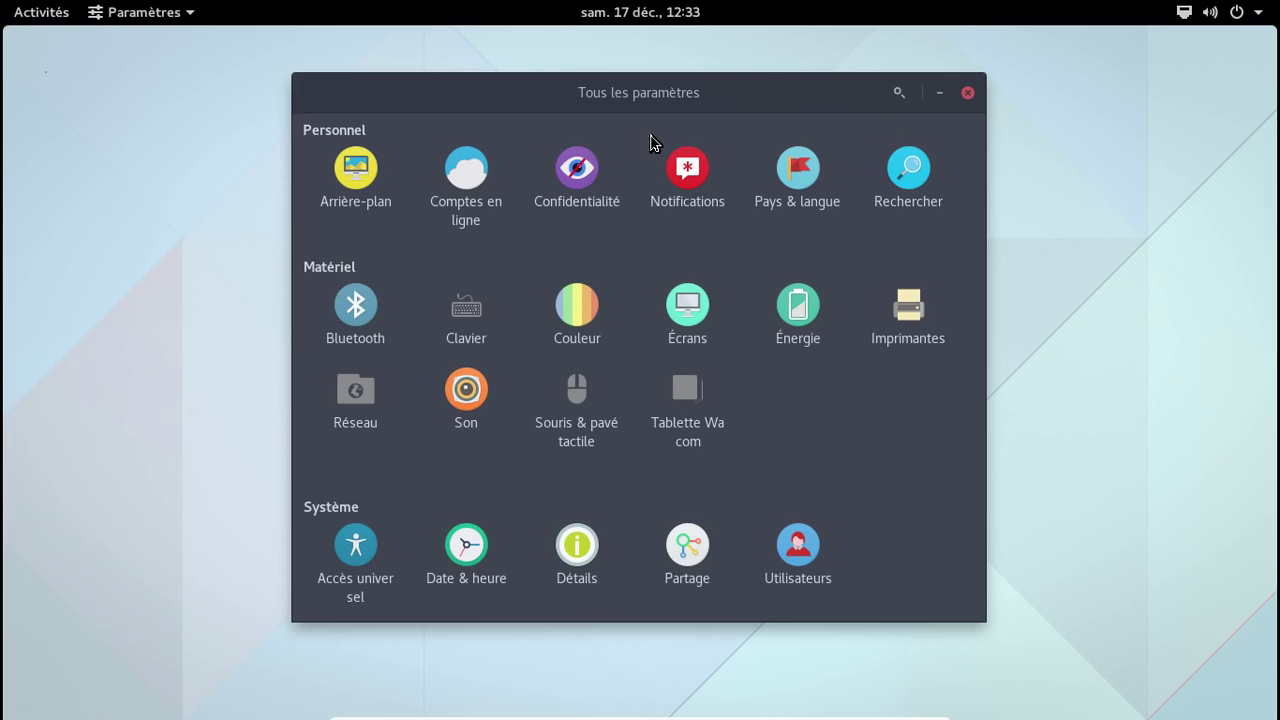
Step: Enter the account password to authorise Manjaro Settings Manager and close the Tous les paramètres window
{"action": "type", "text": "*********"}
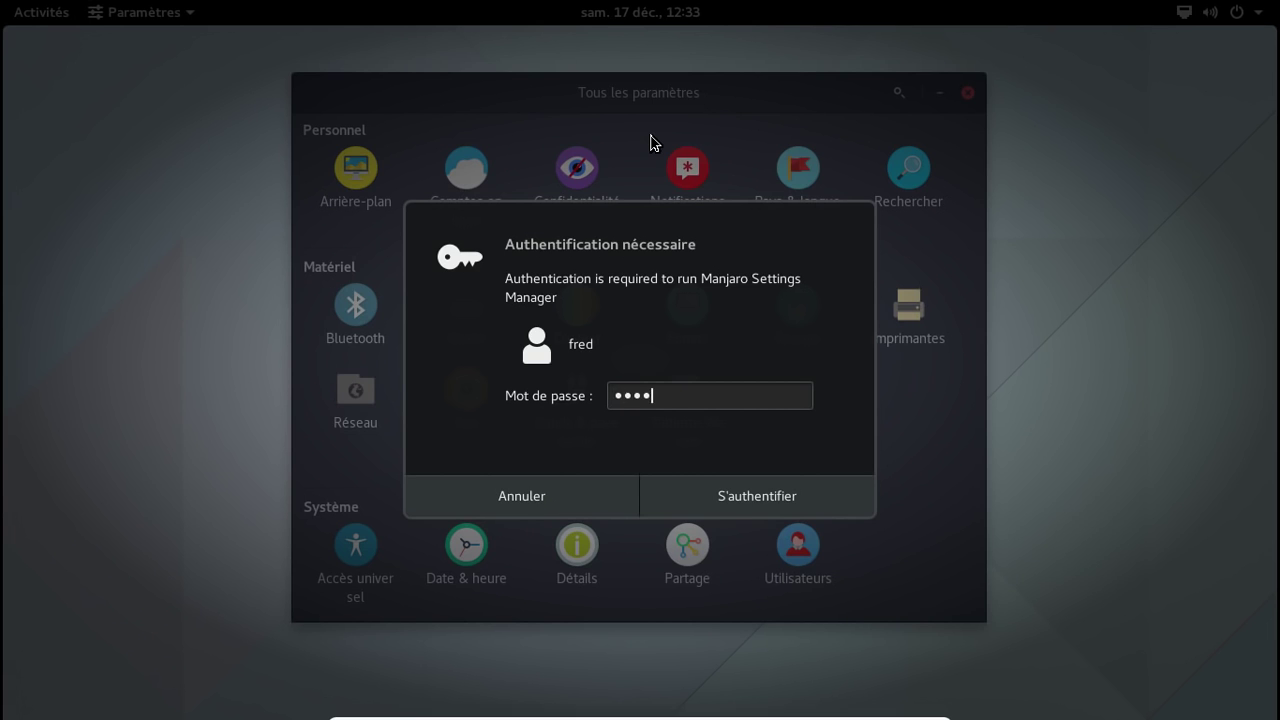
{"action": "key", "text": "Return"}
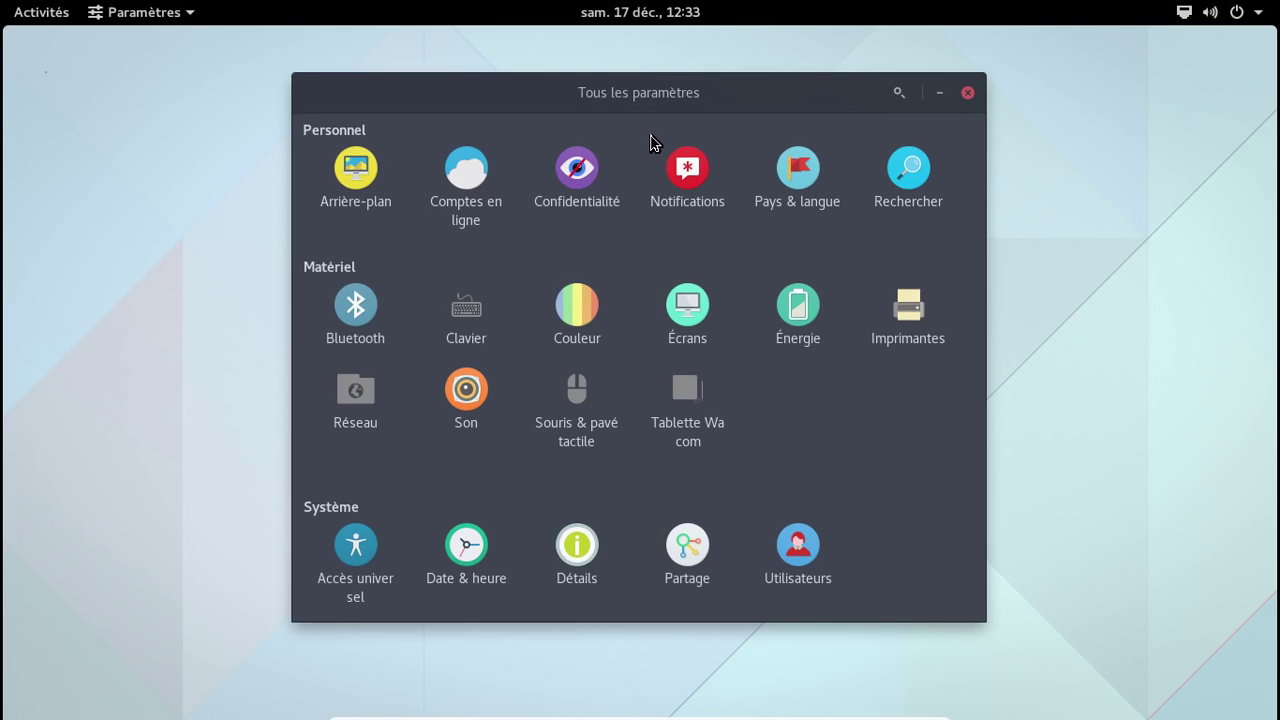
{"action": "left_click", "coordinate": [967, 92]}
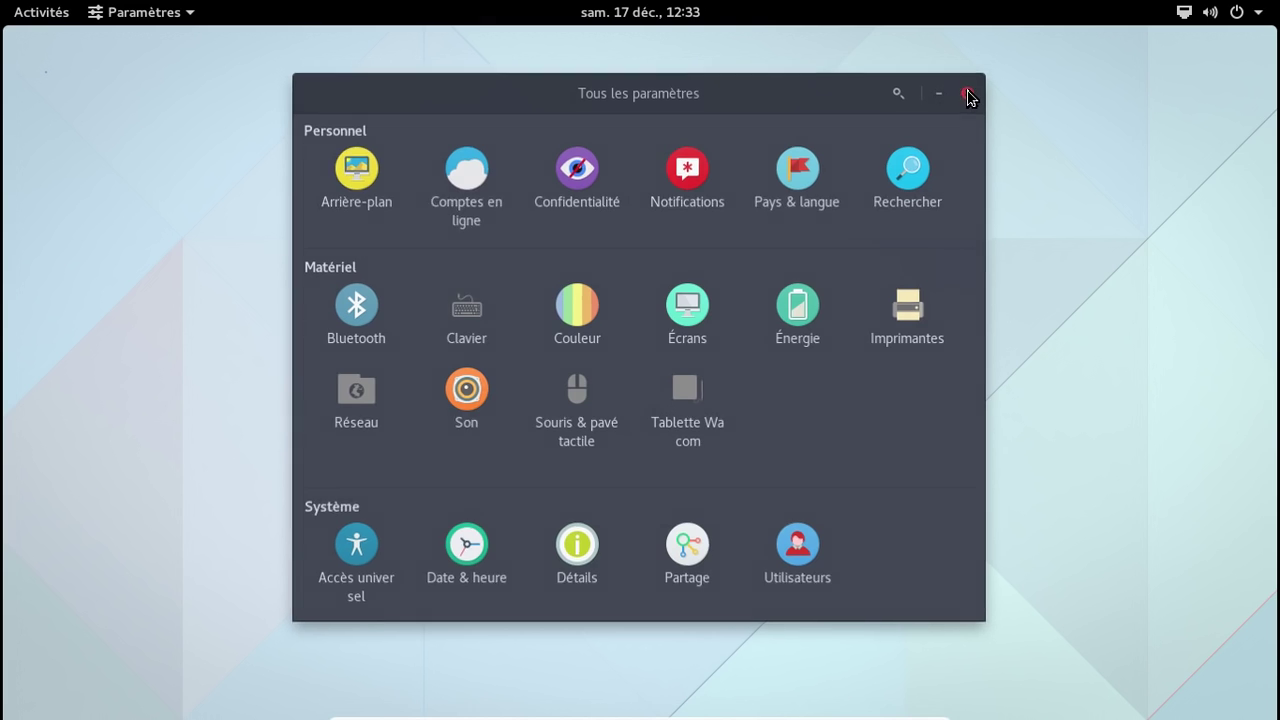
Step: Open a Terminal from the frequently used applications
{"action": "left_click", "coordinate": [63, 12]}
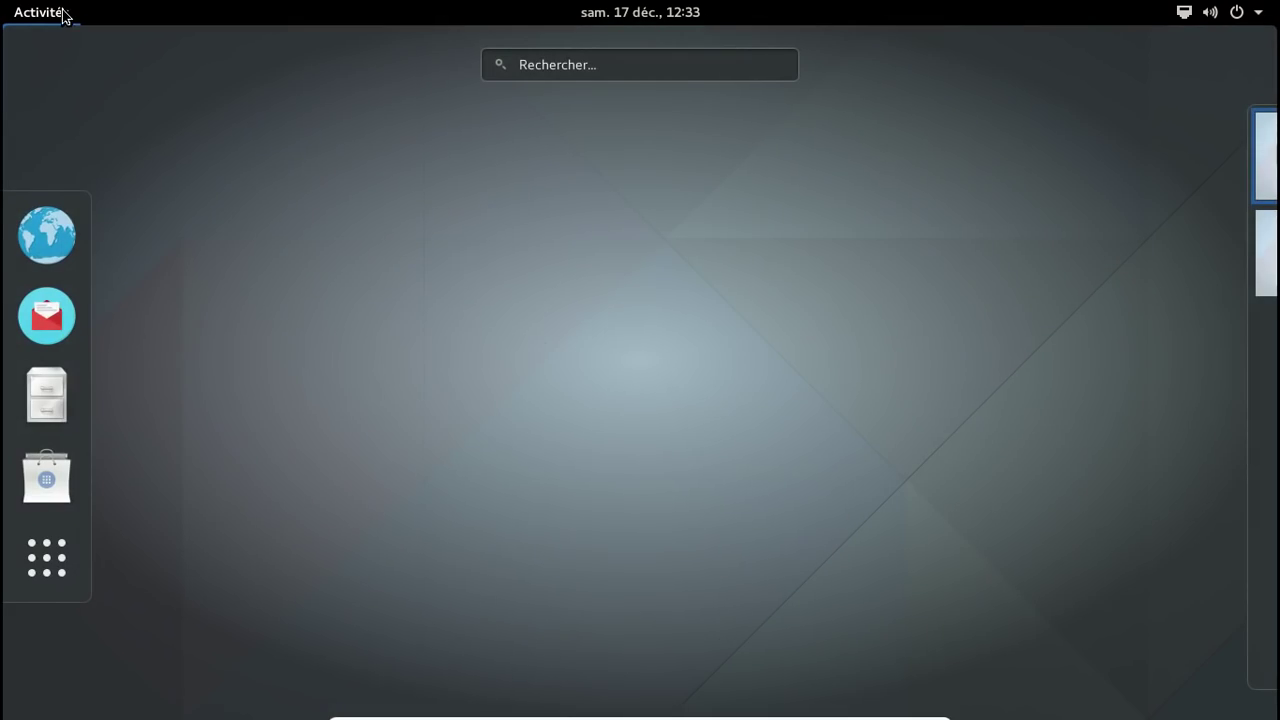
{"action": "left_click", "coordinate": [34, 588]}
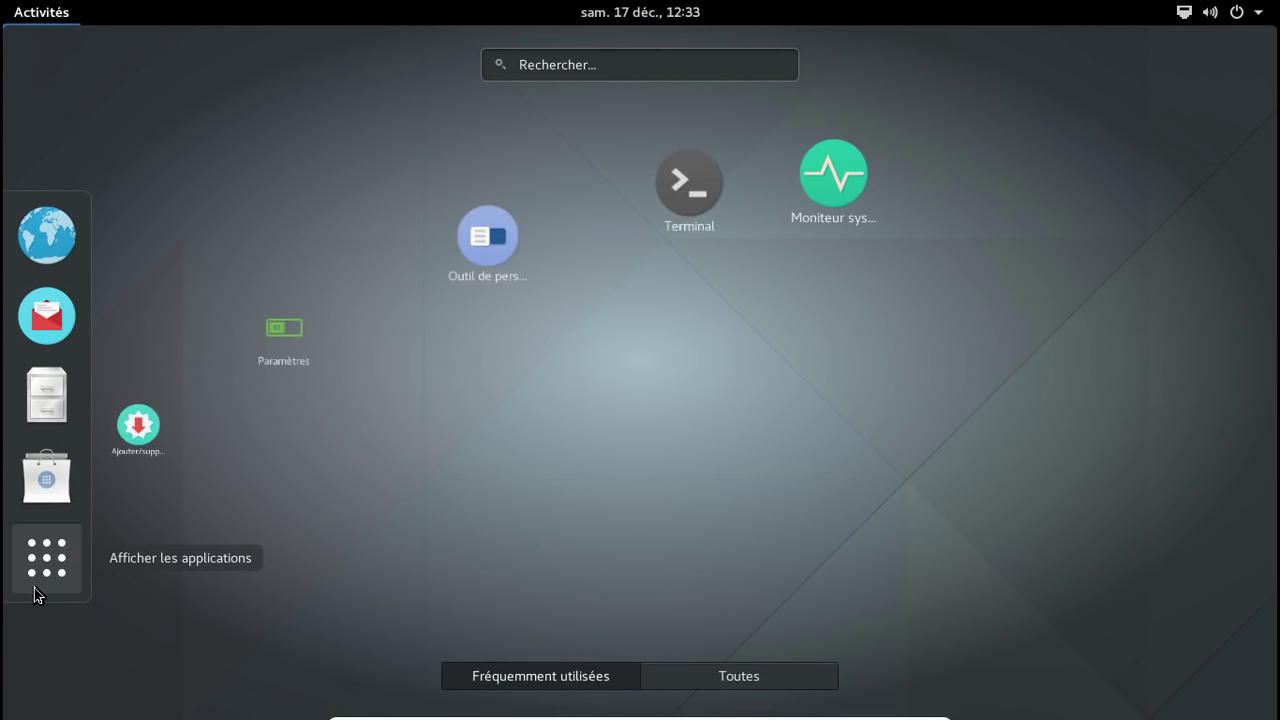
{"action": "left_click", "coordinate": [684, 200]}
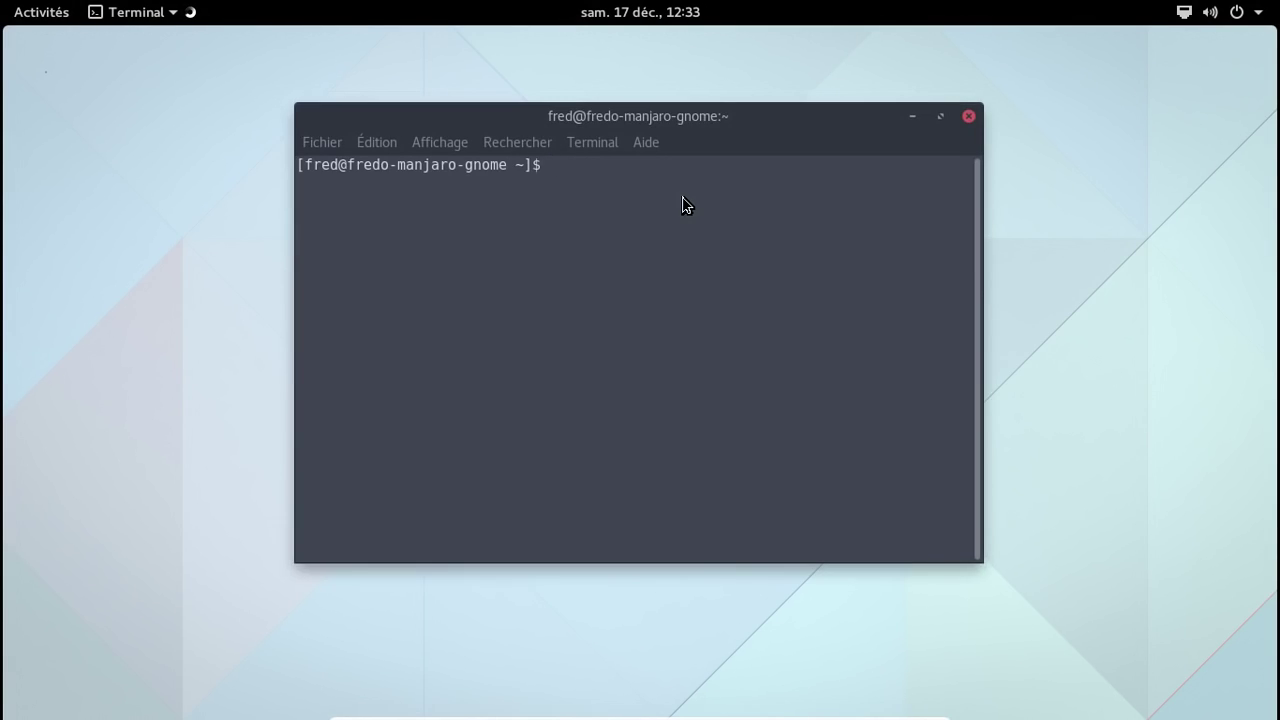
Step: Try running "manjaro-settings-manager &" in the terminal, authenticating with the account password, and close the terminal window
{"action": "type", "text": "manj"}
{"action": "key", "text": "Tab"}
{"action": "type", "text": "&"}
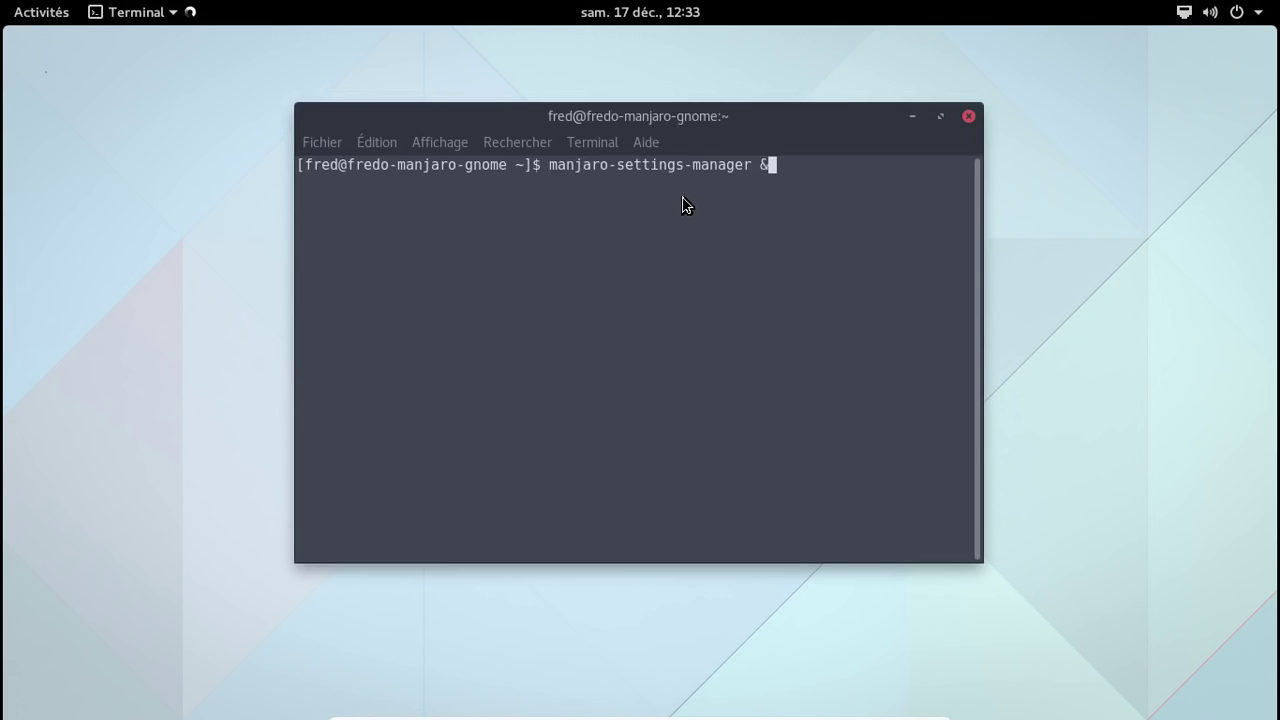
{"action": "key", "text": "Return"}
{"action": "type", "text": "******"}
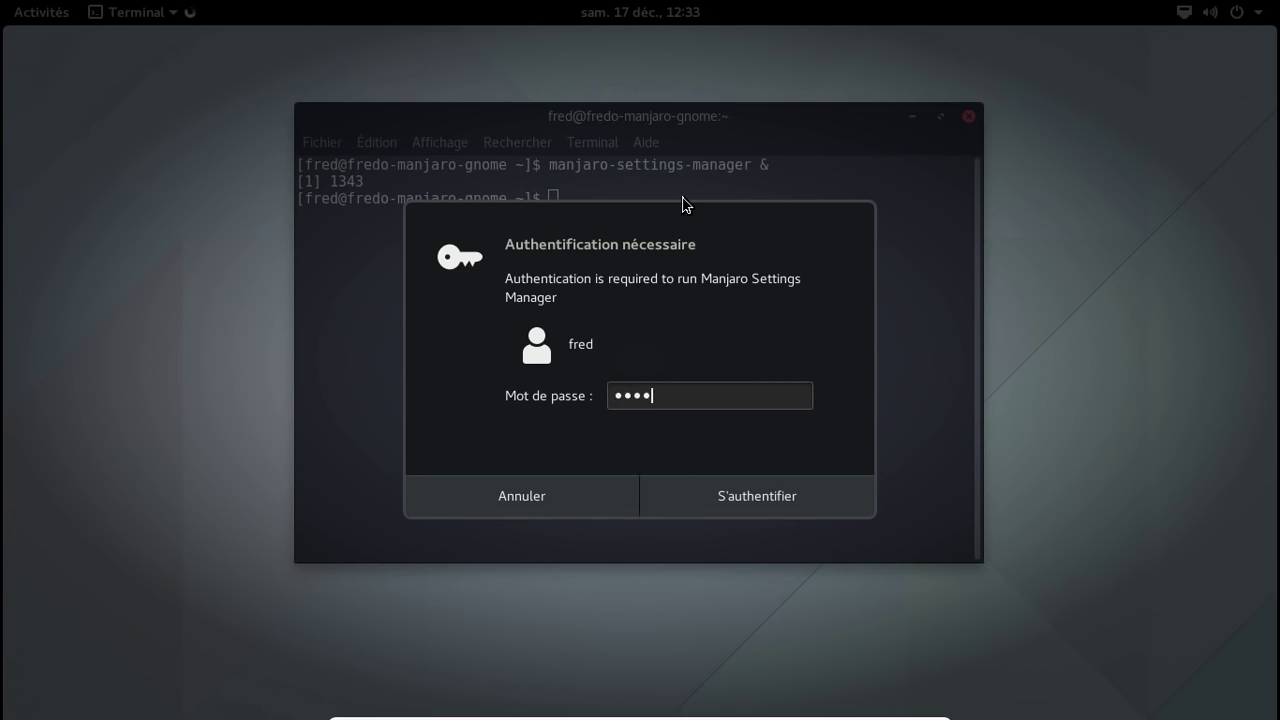
{"action": "key", "text": "Return"}
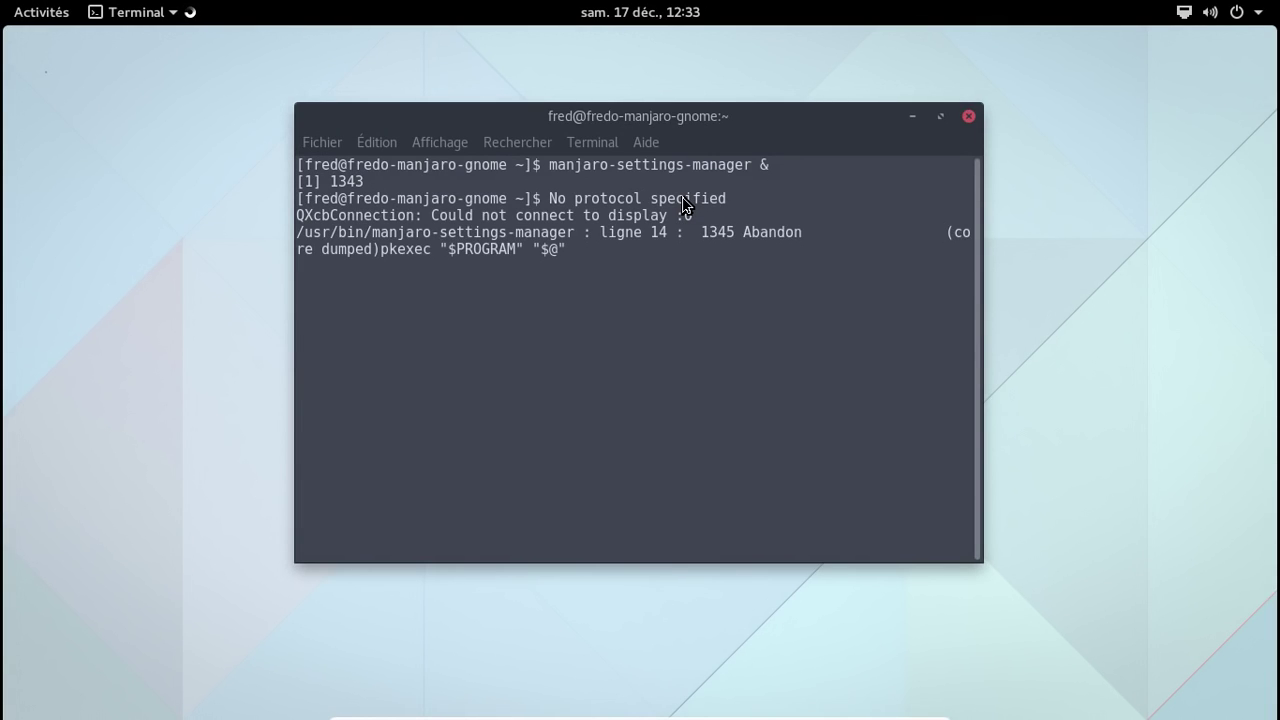
{"action": "key", "text": "Return"}
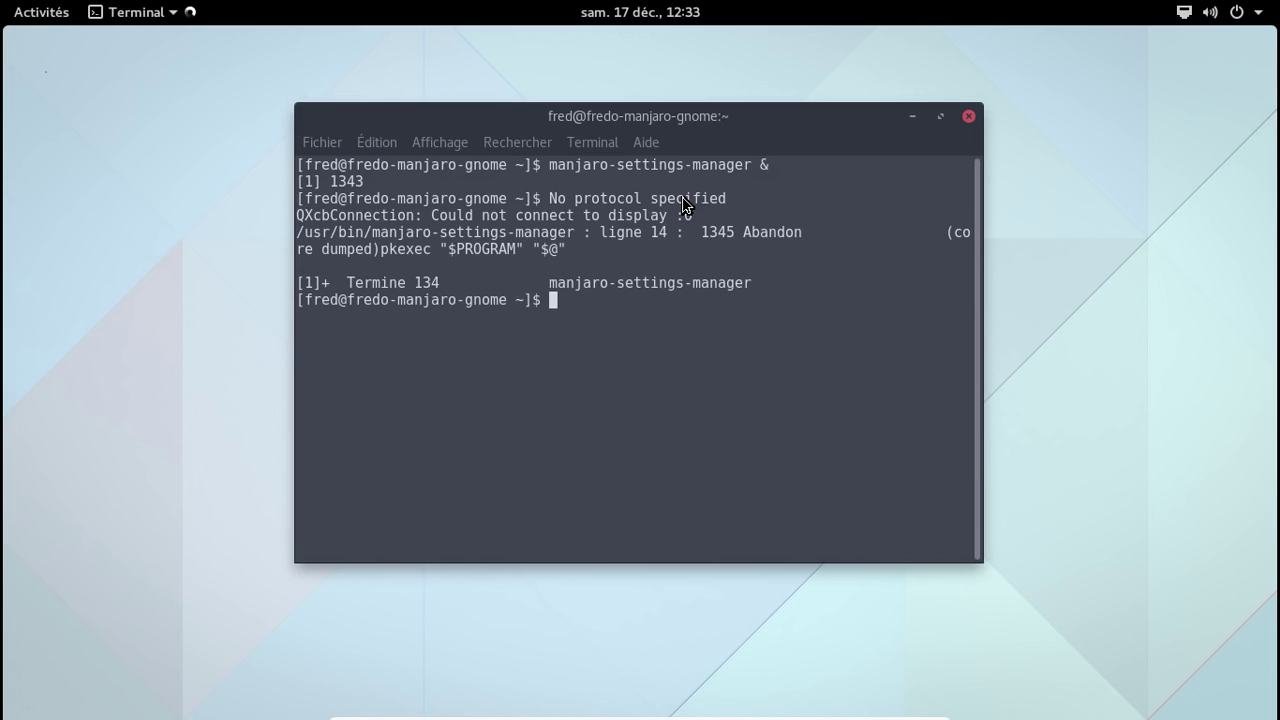
{"action": "left_click", "coordinate": [968, 116]}
Step: Log out of the current user session and confirm closing it
{"action": "left_click", "coordinate": [1236, 13]}
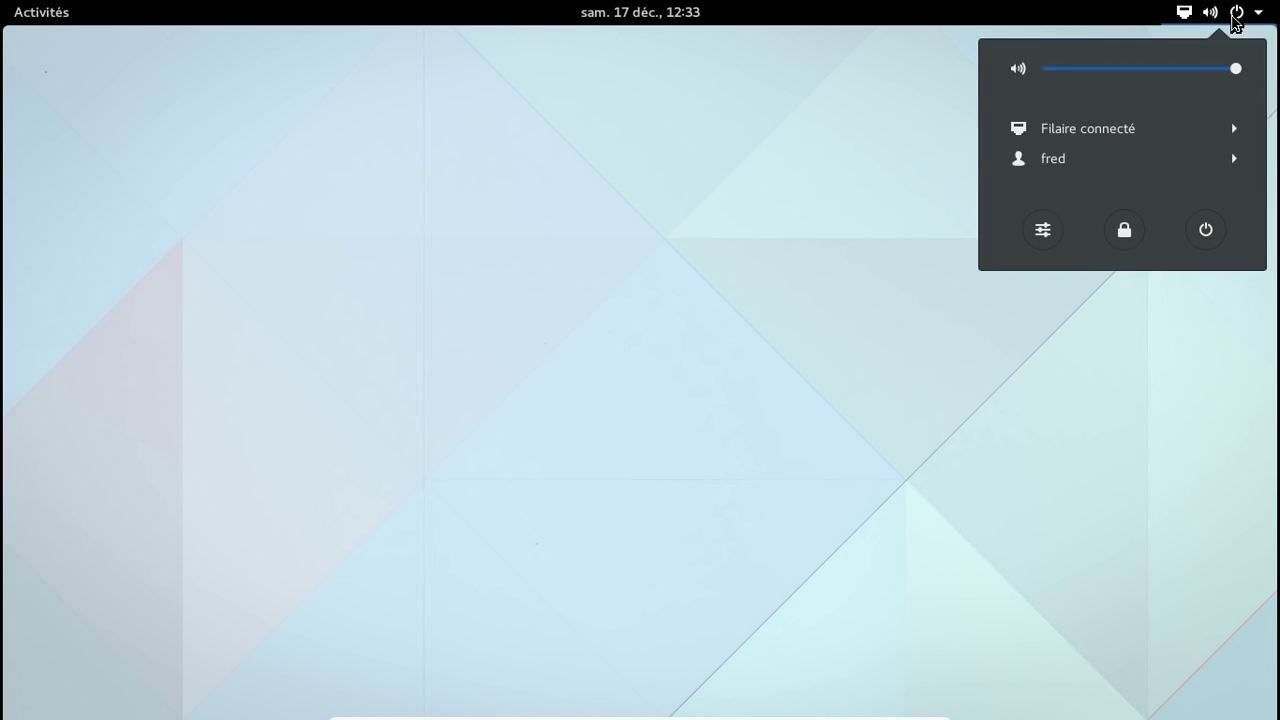
{"action": "left_click", "coordinate": [1148, 162]}
{"action": "left_click", "coordinate": [1110, 188]}
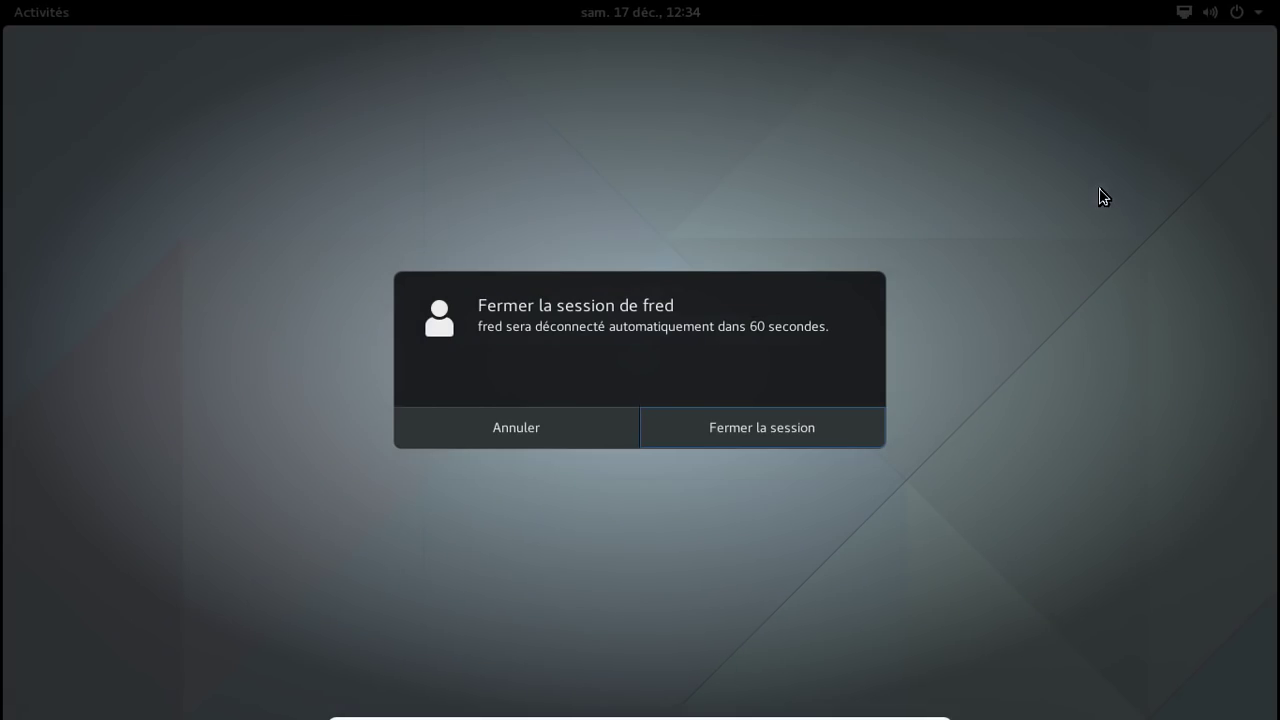
{"action": "left_click", "coordinate": [788, 429]}
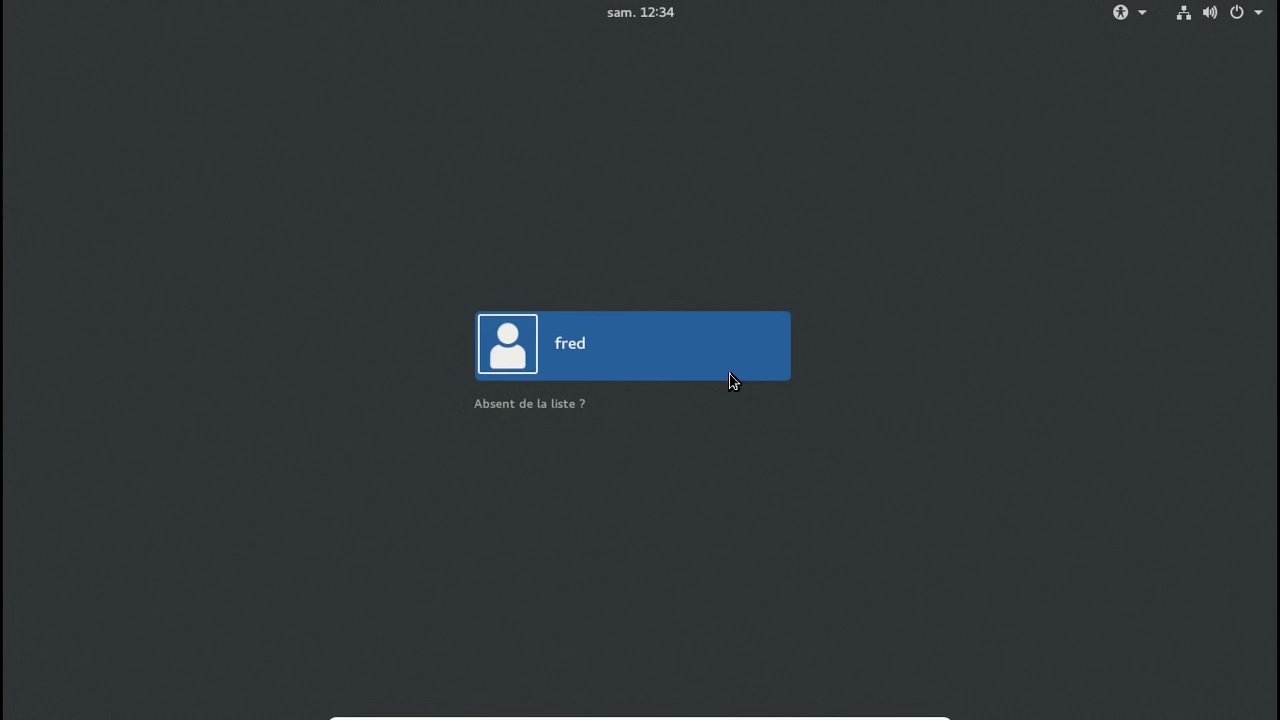
Step: Select the user account, choose the GNOME sur Xorg session and log in with the account password
{"action": "left_click", "coordinate": [731, 378]}
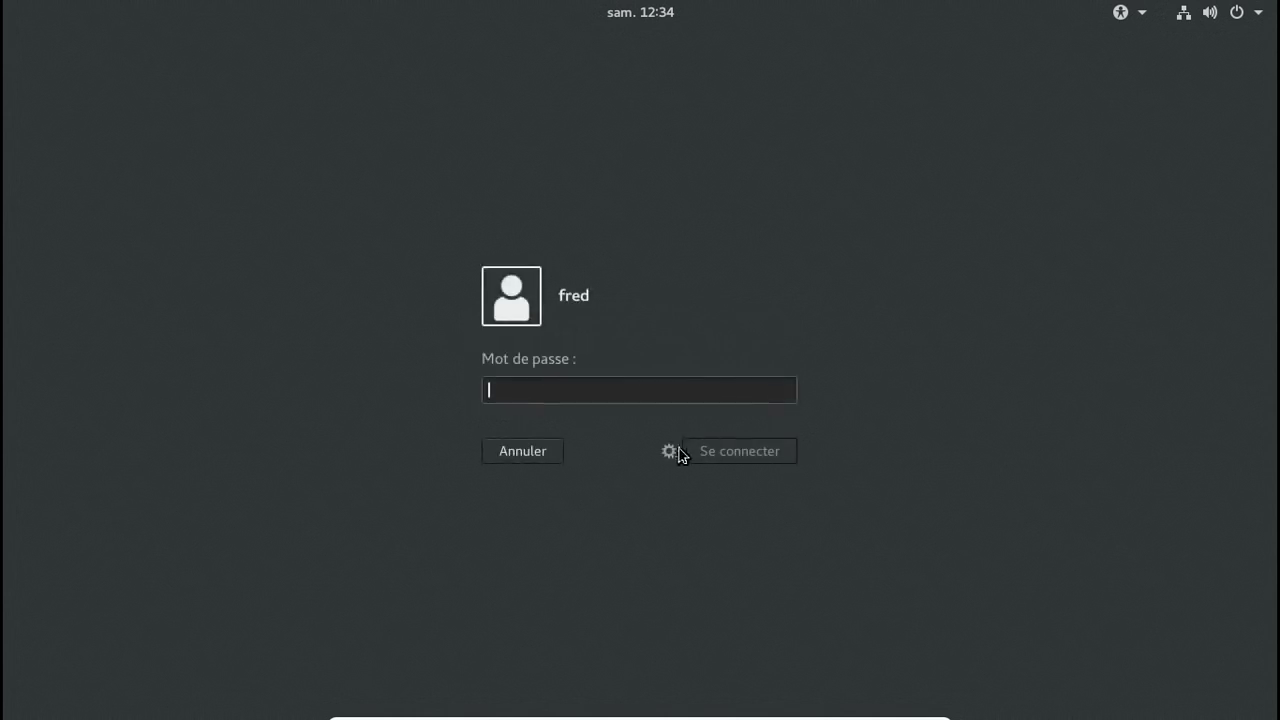
{"action": "left_click", "coordinate": [670, 450]}
{"action": "left_click", "coordinate": [714, 560]}
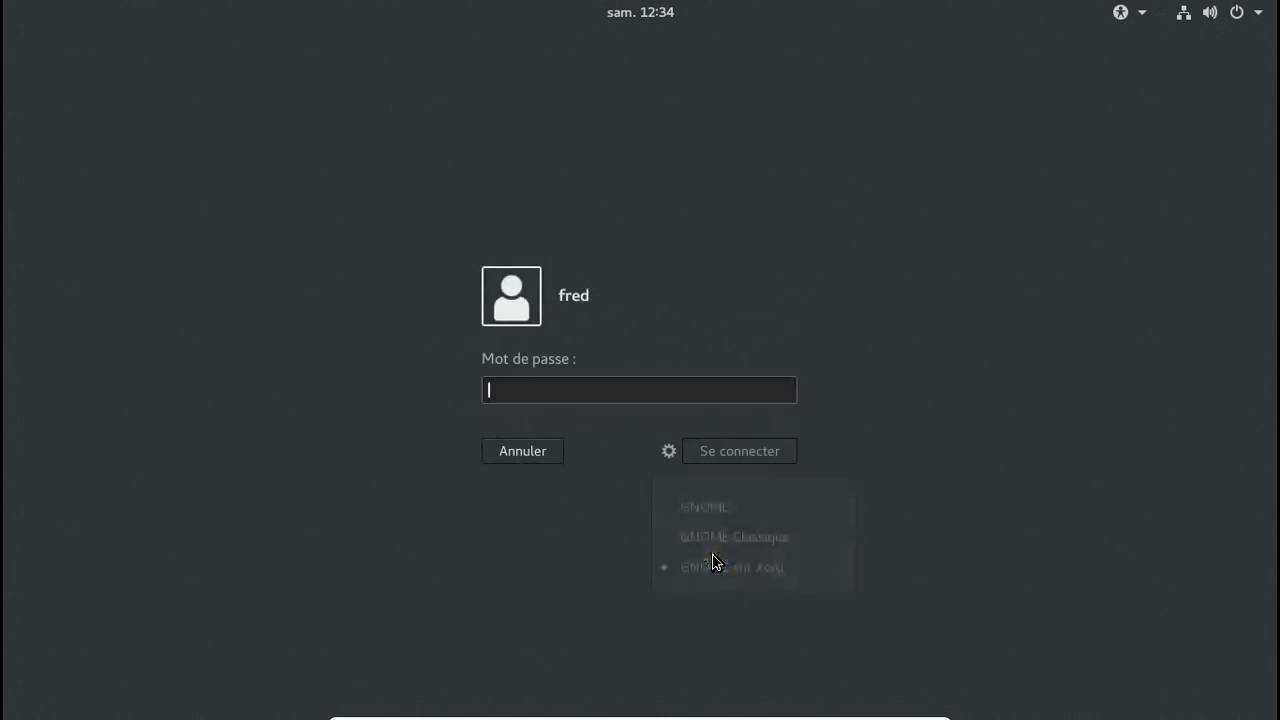
{"action": "type", "text": "*********"}
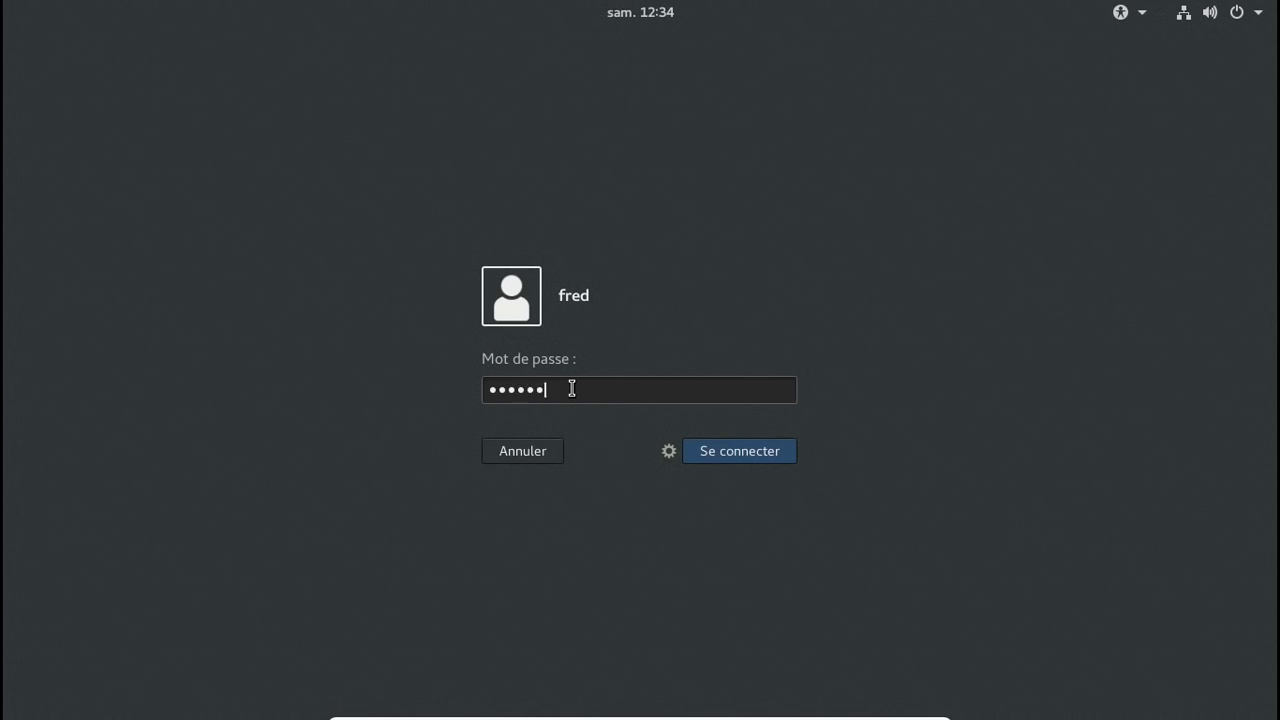
{"action": "key", "text": "Return"}
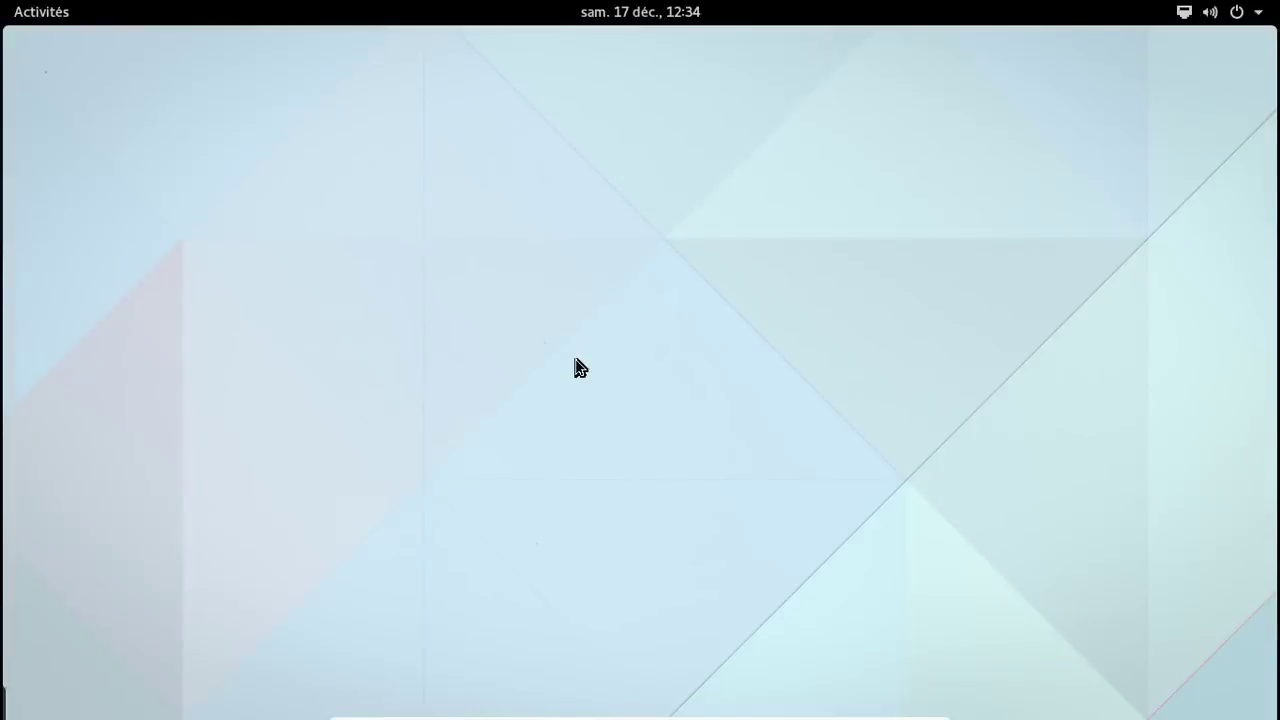
Step: Search the applications for "manj", launch the Manjaro settings manager and authenticate with the account password
{"action": "left_click", "coordinate": [51, 18]}
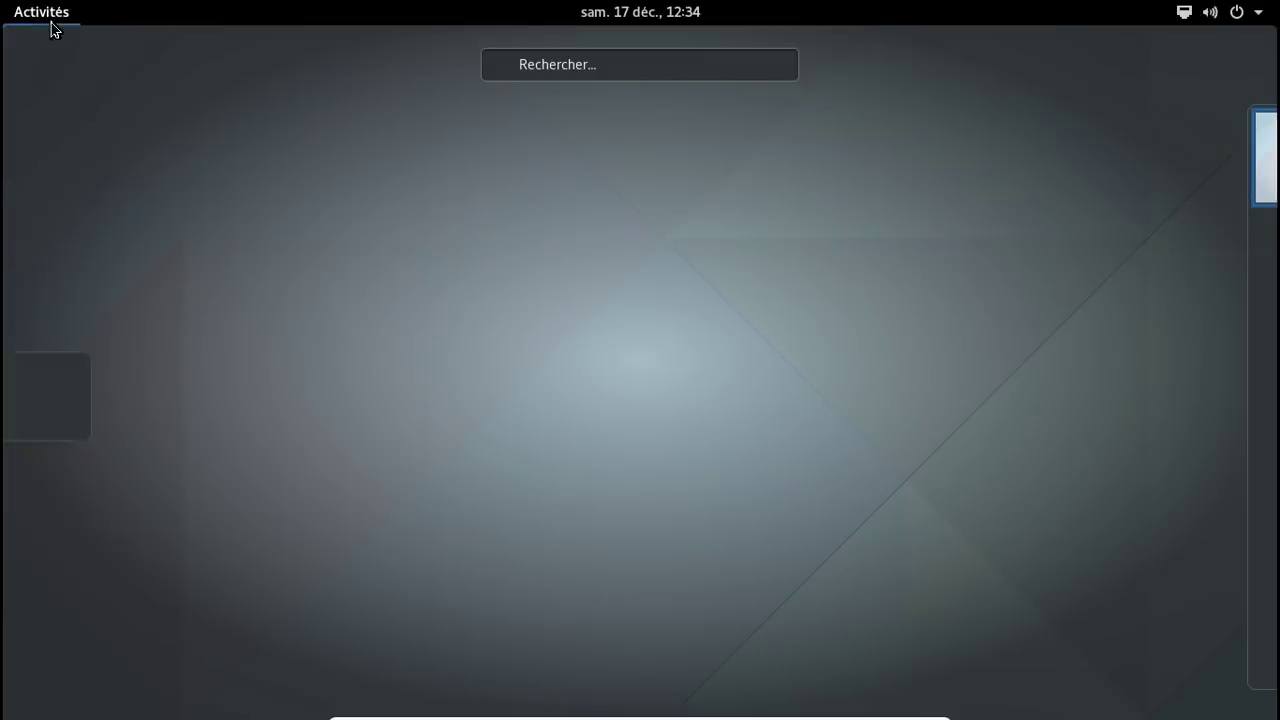
{"action": "left_click", "coordinate": [583, 66]}
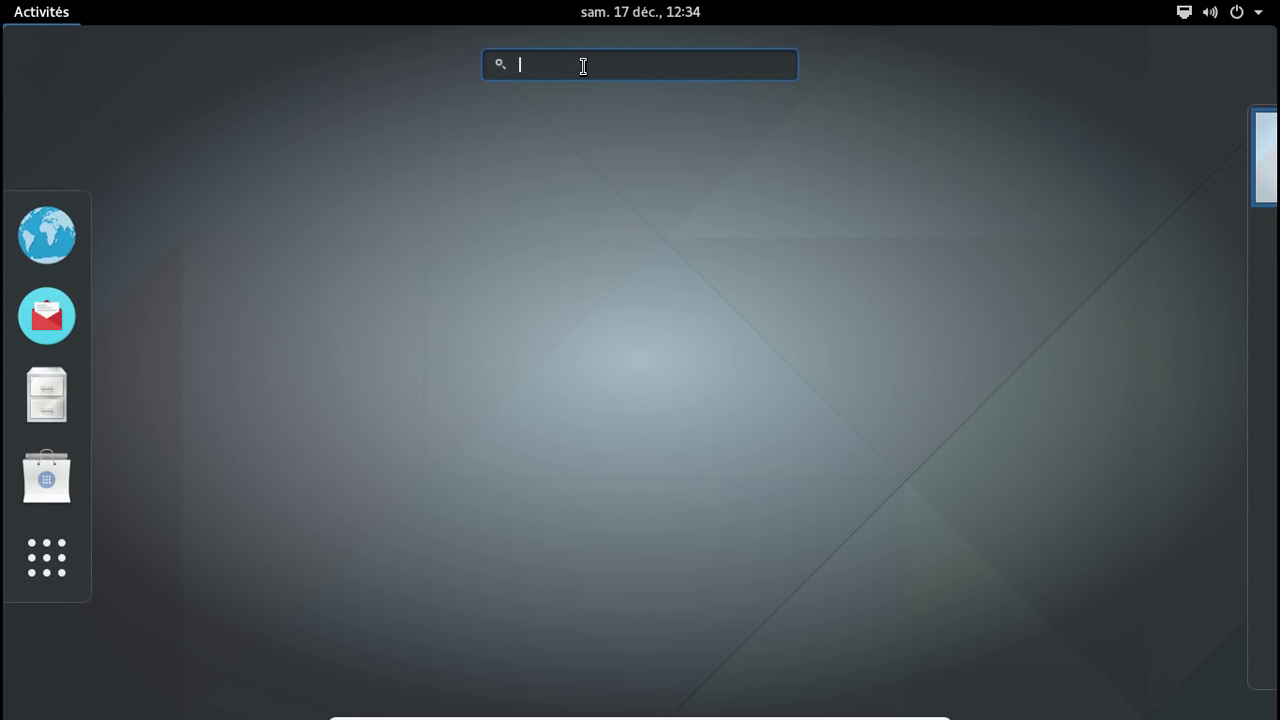
{"action": "type", "text": "manj"}
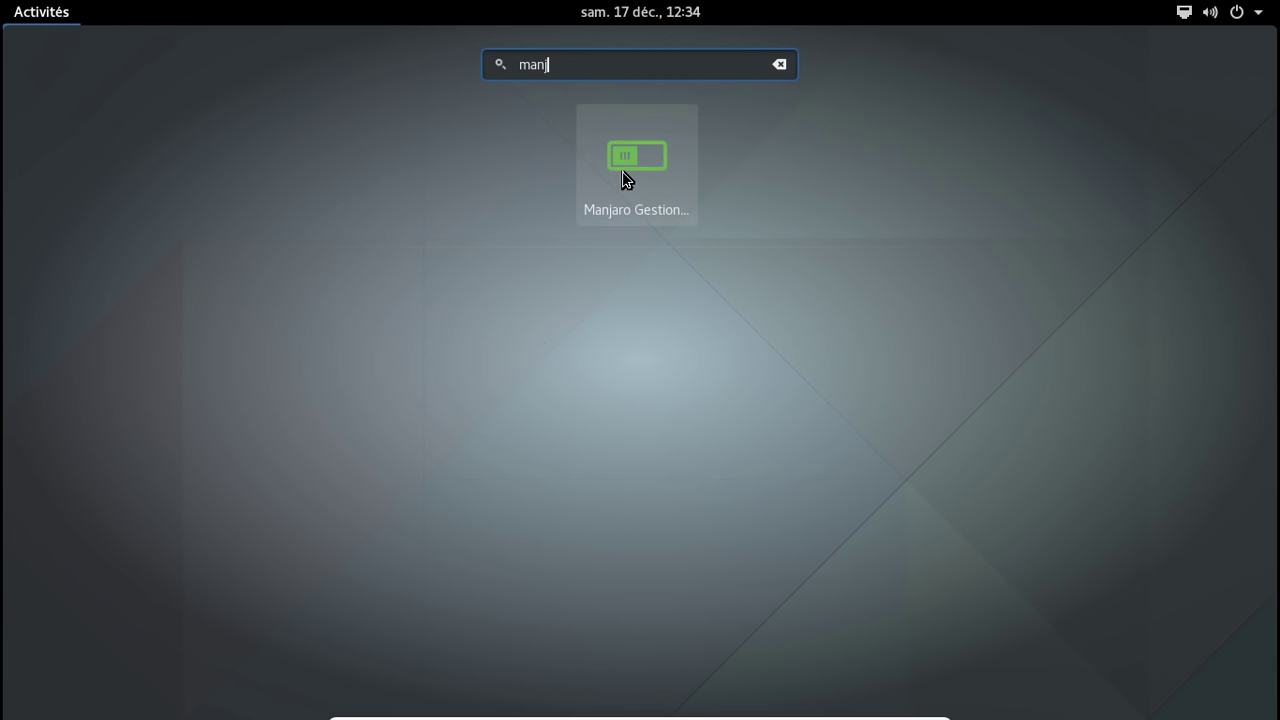
{"action": "right_click", "coordinate": [624, 179]}
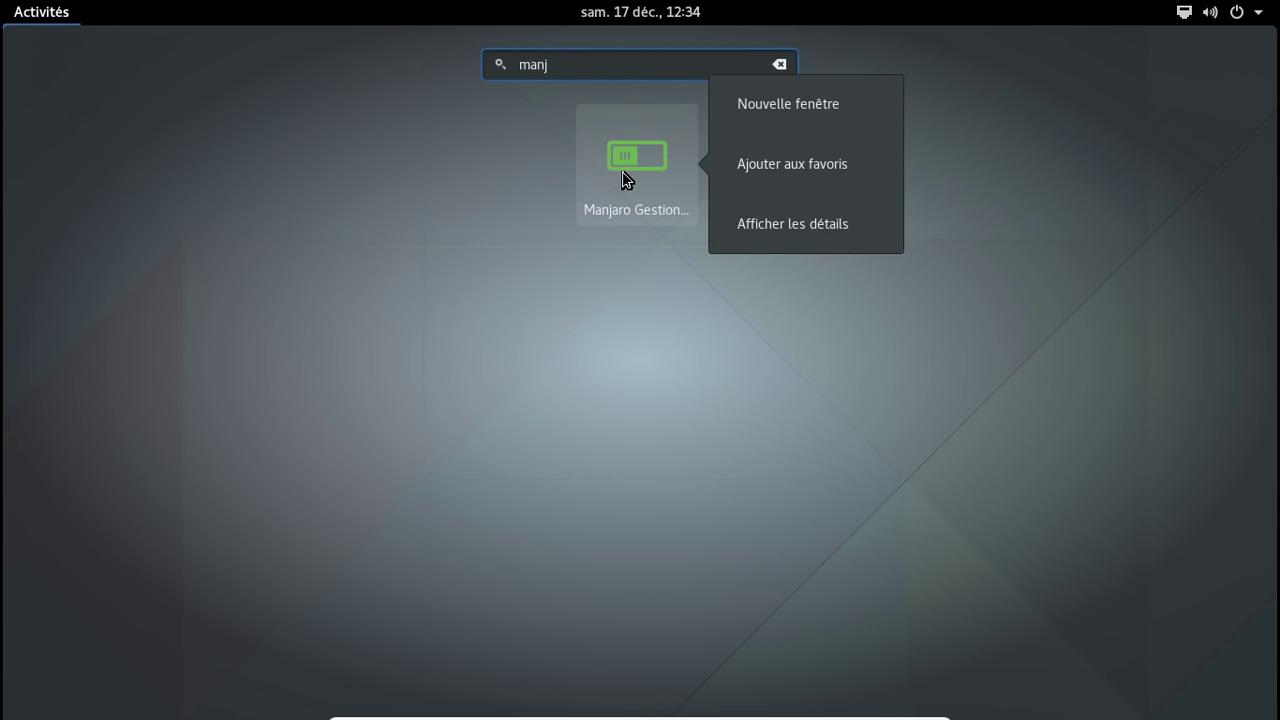
{"action": "left_click", "coordinate": [648, 151]}
{"action": "left_click", "coordinate": [648, 151]}
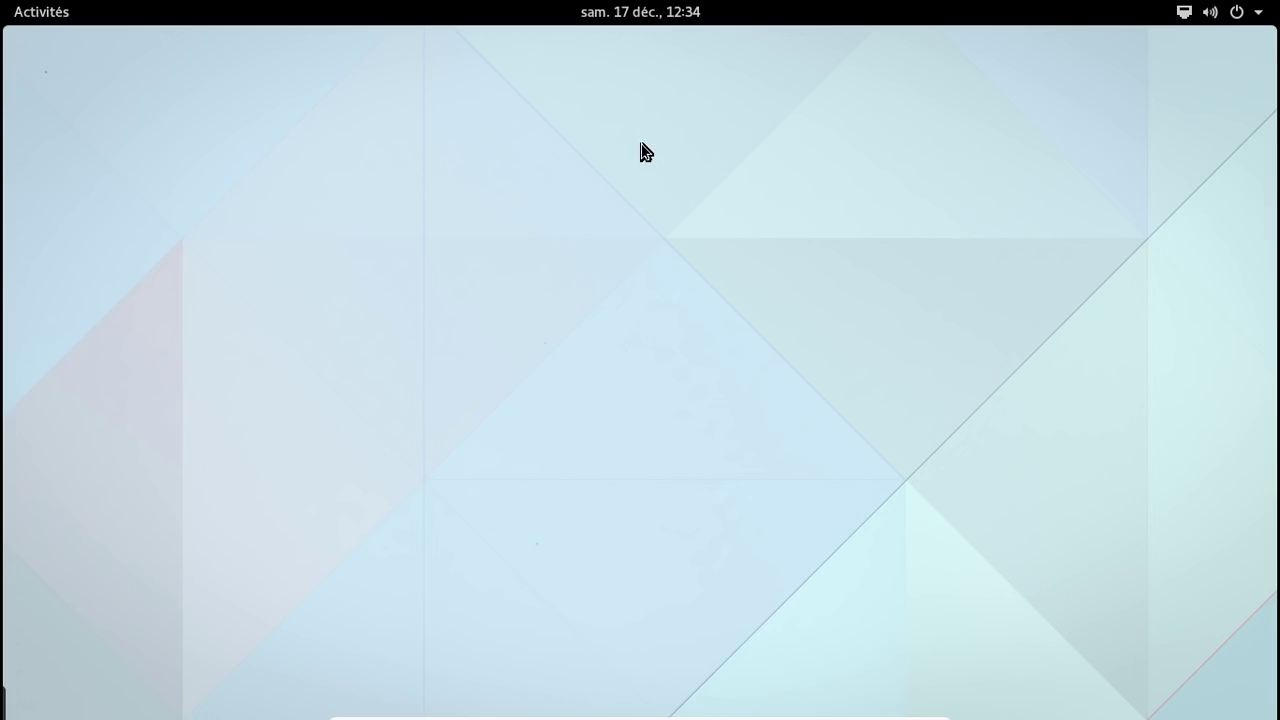
{"action": "type", "text": "*********"}
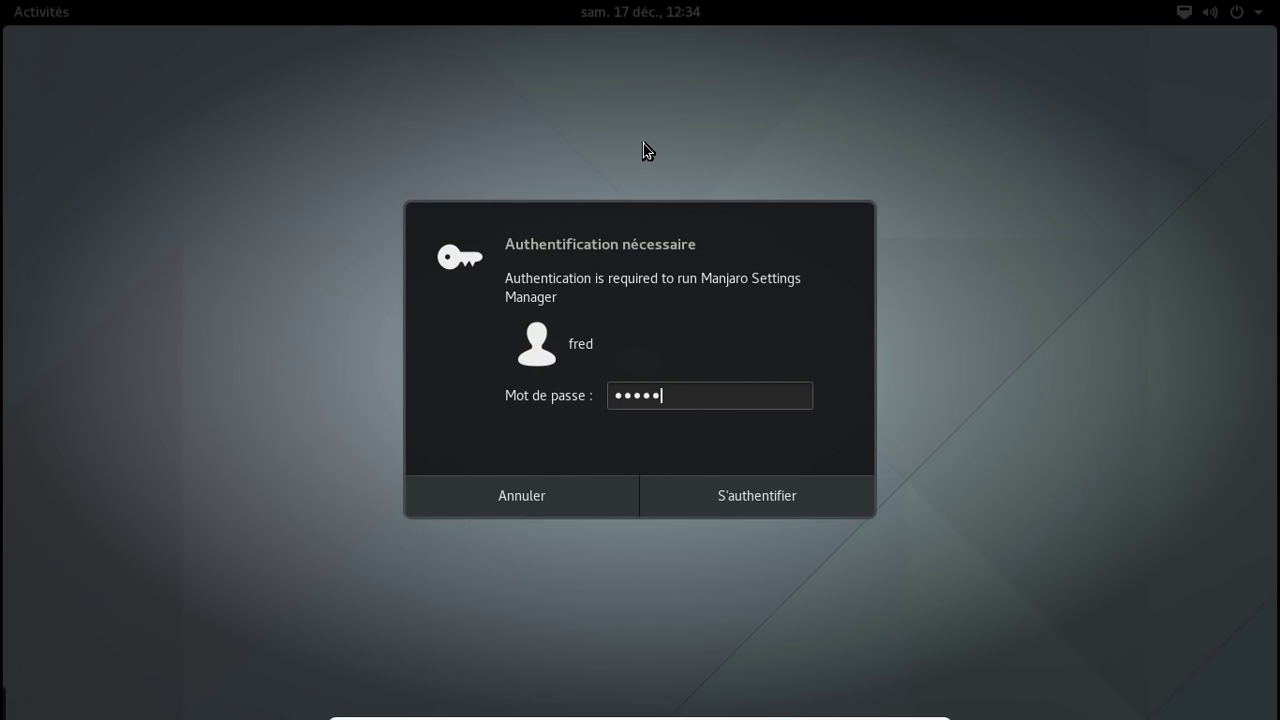
{"action": "key", "text": "Return"}
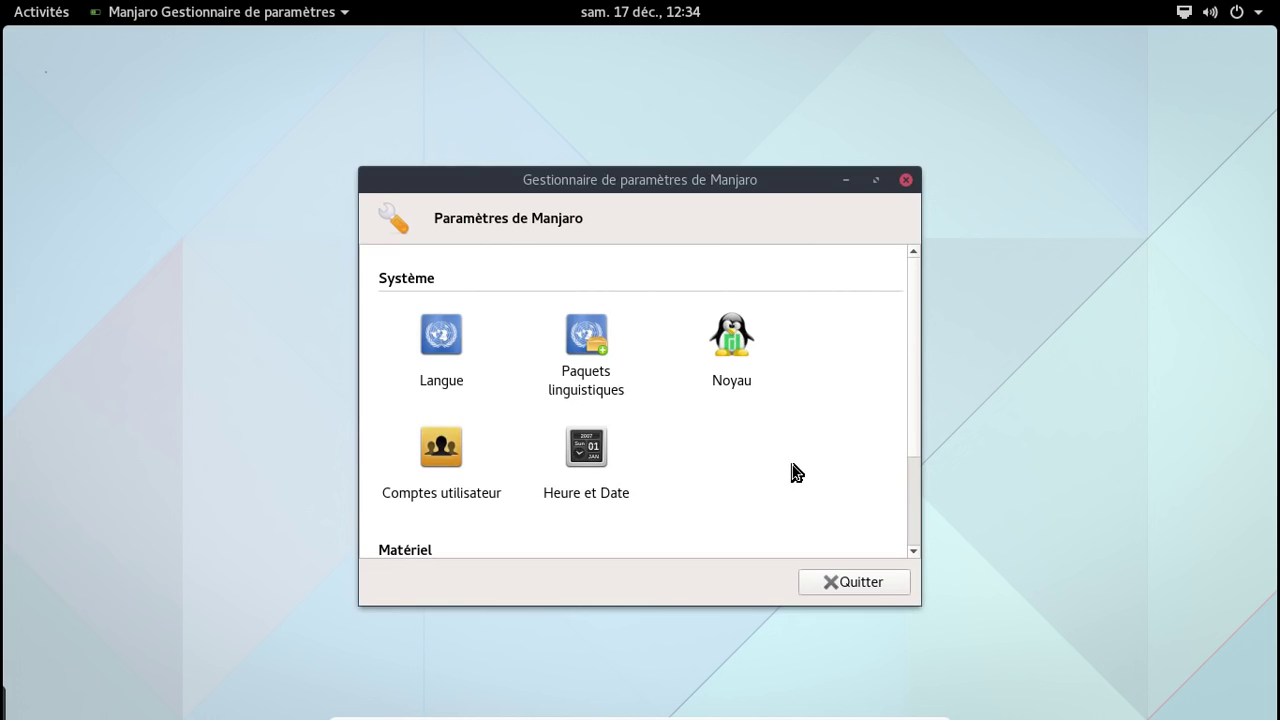
Step: Install the available language packages from Paquets linguistiques and quit the Manjaro settings manager
{"action": "scroll", "coordinate": [791, 443], "scroll_direction": "down", "scroll_amount": 3}
{"action": "scroll", "coordinate": [791, 443], "scroll_direction": "up", "scroll_amount": 3}
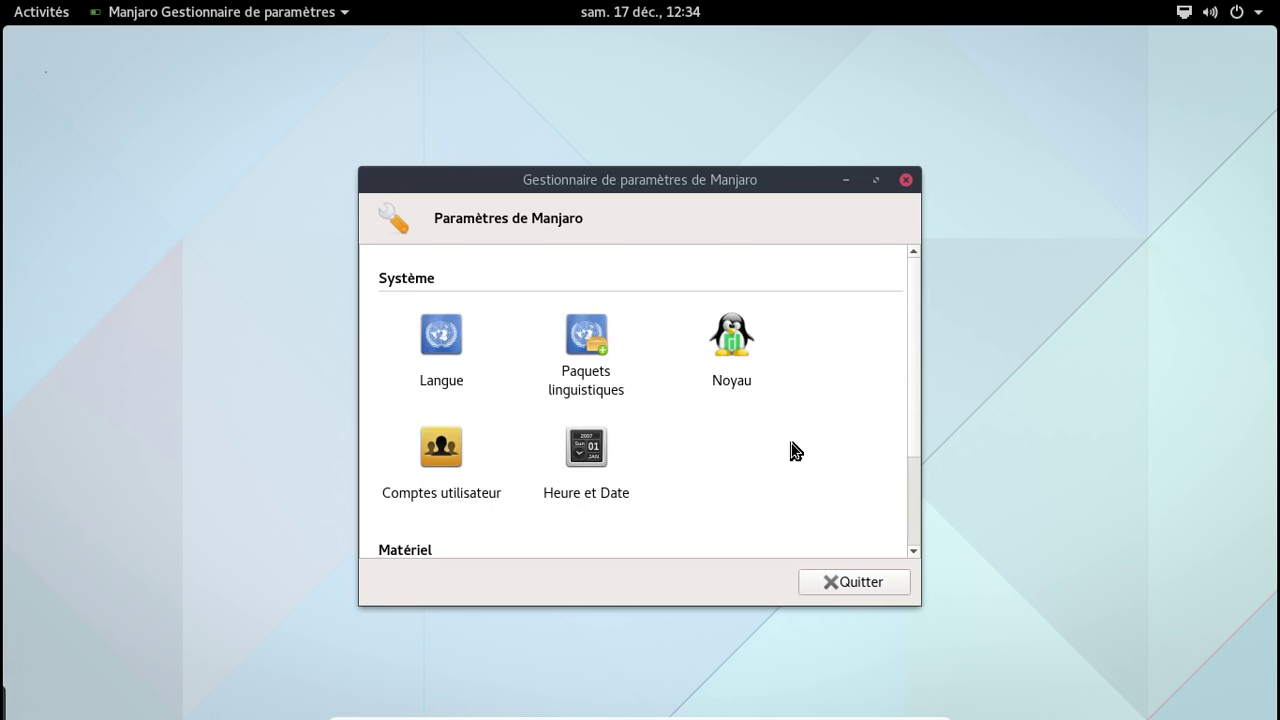
{"action": "left_click", "coordinate": [595, 360]}
{"action": "left_click", "coordinate": [595, 360]}
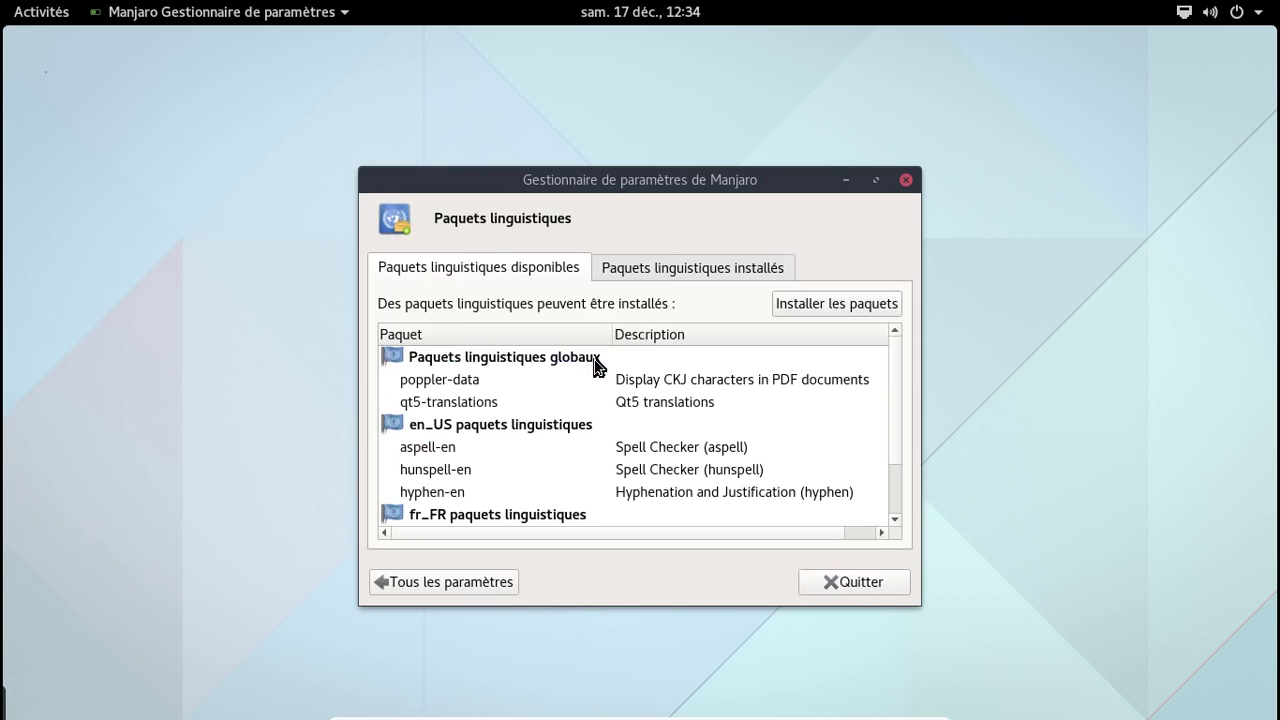
{"action": "left_click", "coordinate": [848, 302]}
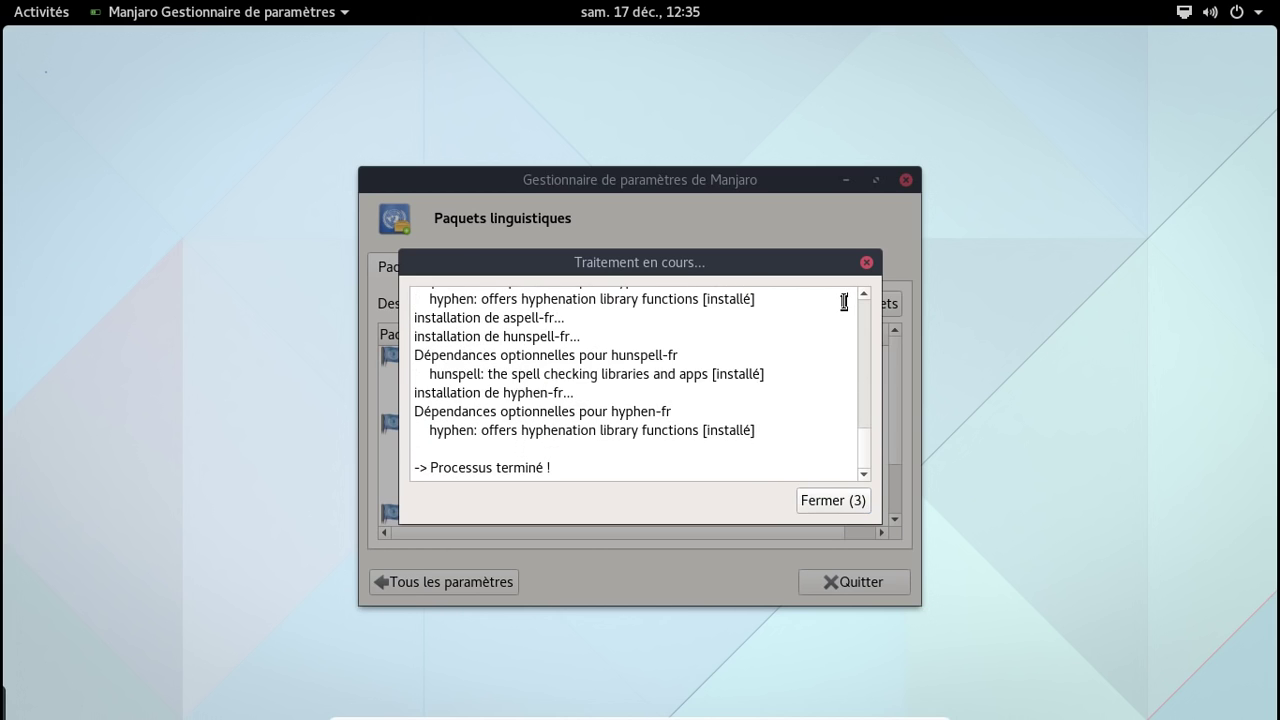
{"action": "left_click", "coordinate": [838, 502]}
{"action": "left_click", "coordinate": [856, 582]}
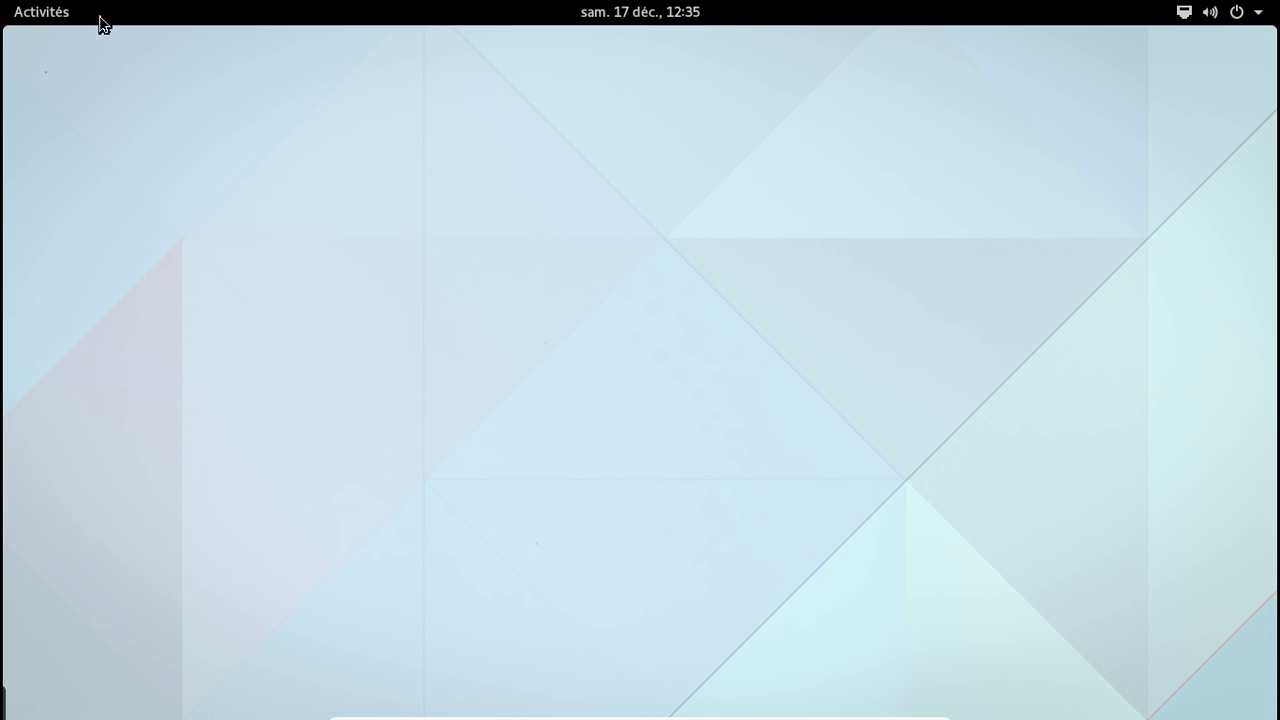
Step: Search the applications for "moni" and launch Moniteur système to view the resource usage
{"action": "left_click", "coordinate": [50, 14]}
{"action": "left_click", "coordinate": [650, 64]}
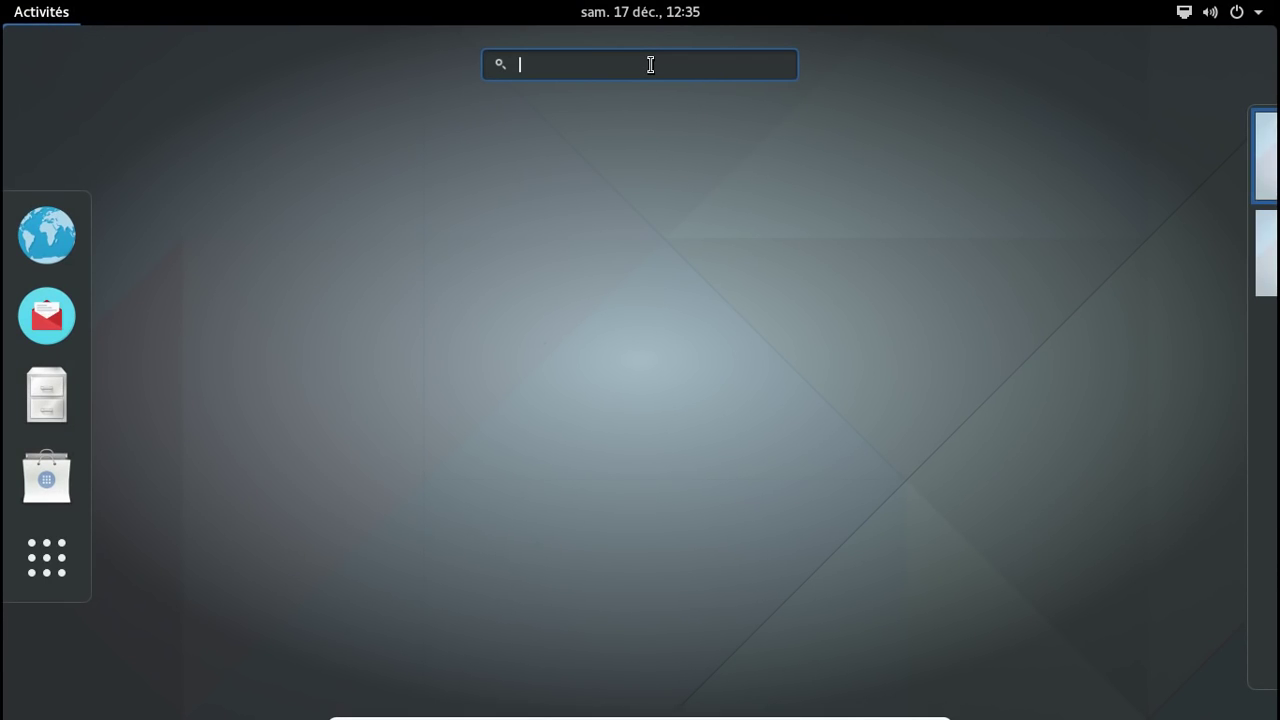
{"action": "type", "text": "moni"}
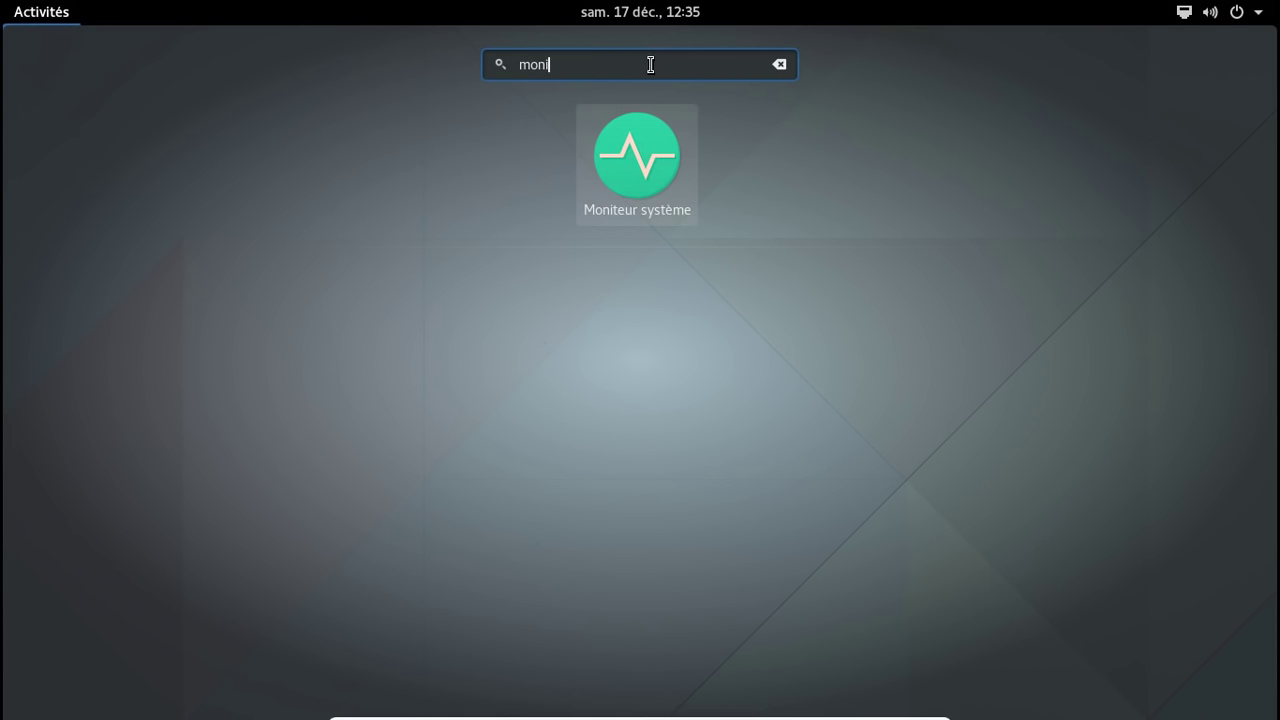
{"action": "key", "text": "Return"}
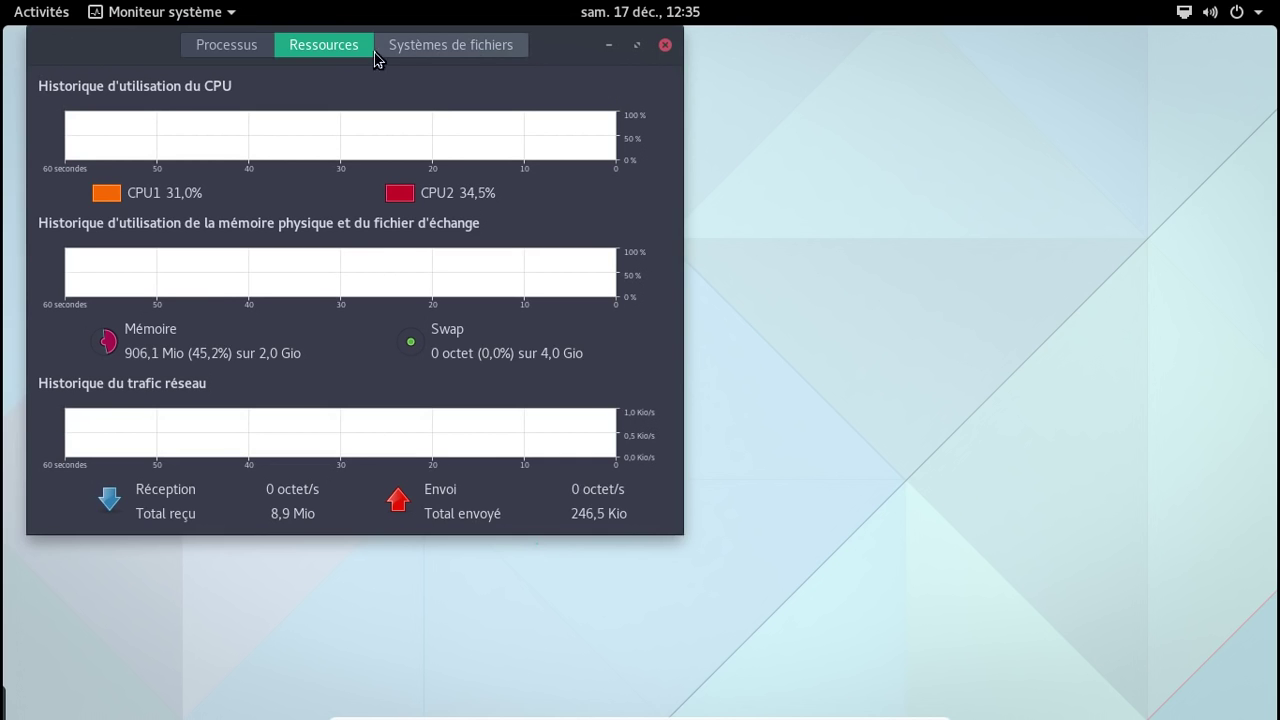
Step: Review the resource graphs and the Processus list, then quit Moniteur système
{"action": "left_click_drag", "start_coordinate": [130, 39], "coordinate": [330, 93]}
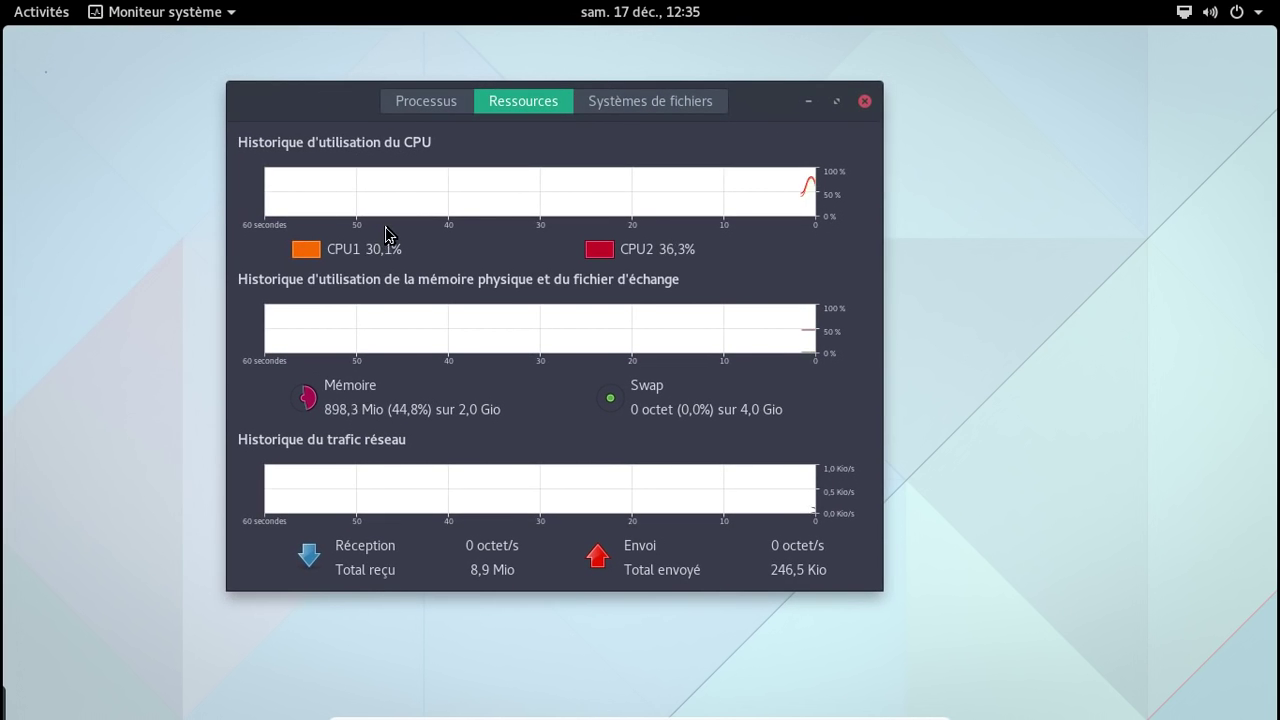
{"action": "left_click", "coordinate": [402, 103]}
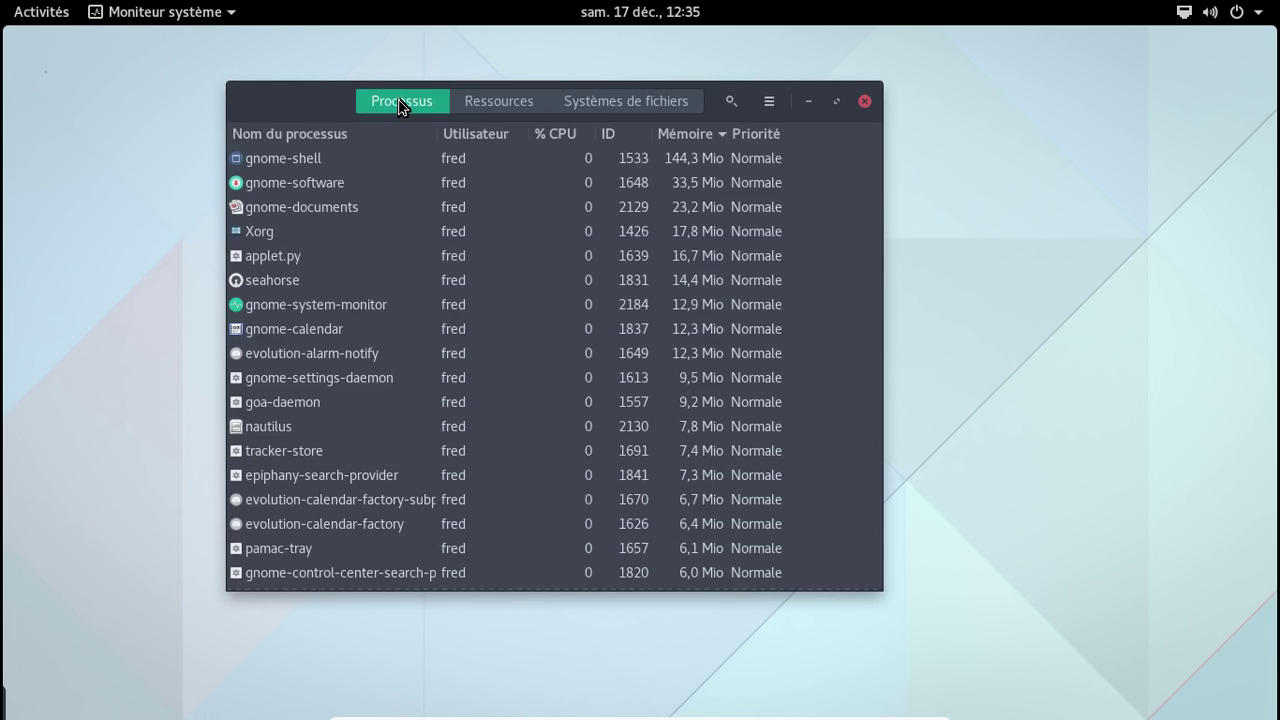
{"action": "left_click", "coordinate": [865, 103]}
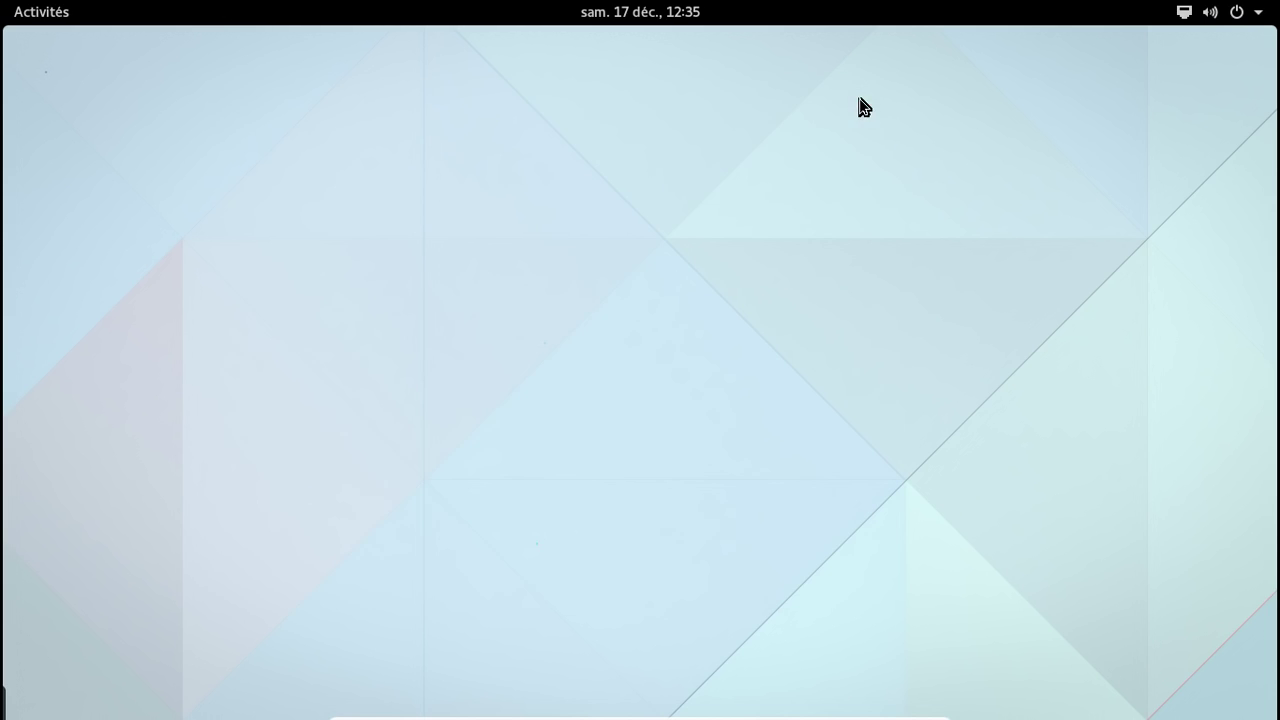
Step: Search the applications for "pam" and launch Ajouter/supprimer des logiciels
{"action": "left_click", "coordinate": [33, 10]}
{"action": "left_click", "coordinate": [555, 62]}
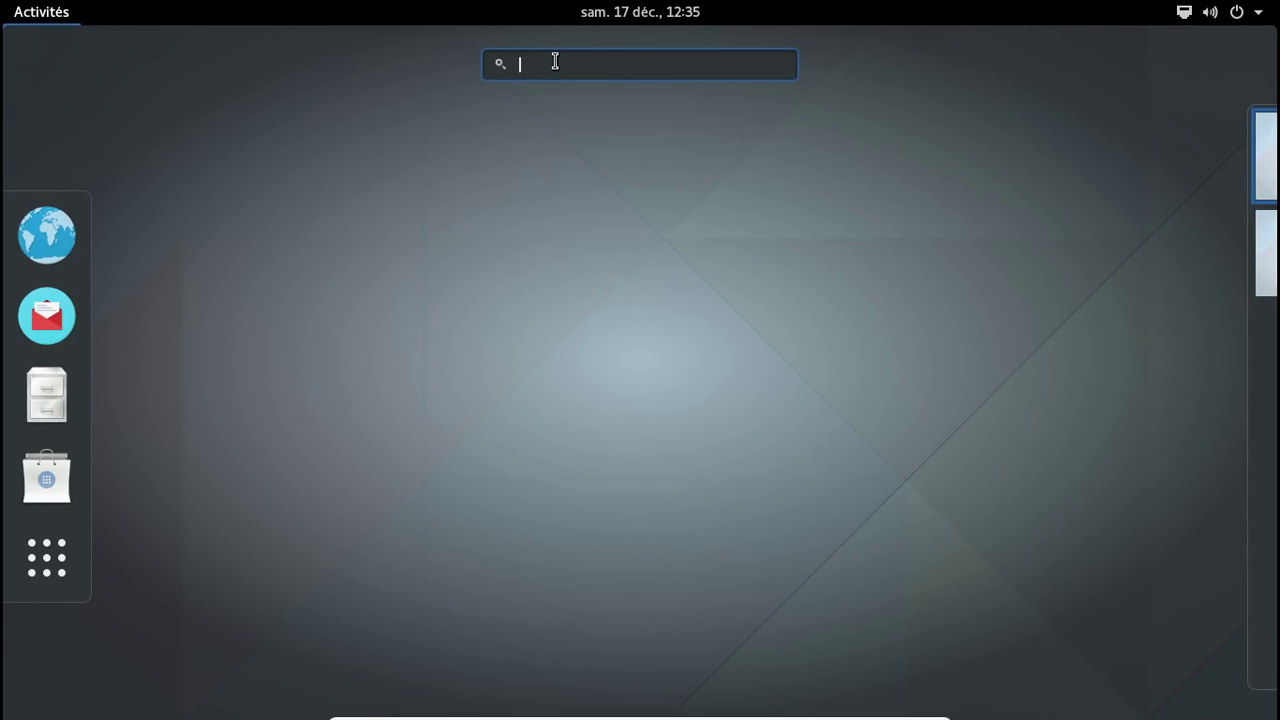
{"action": "type", "text": "pam"}
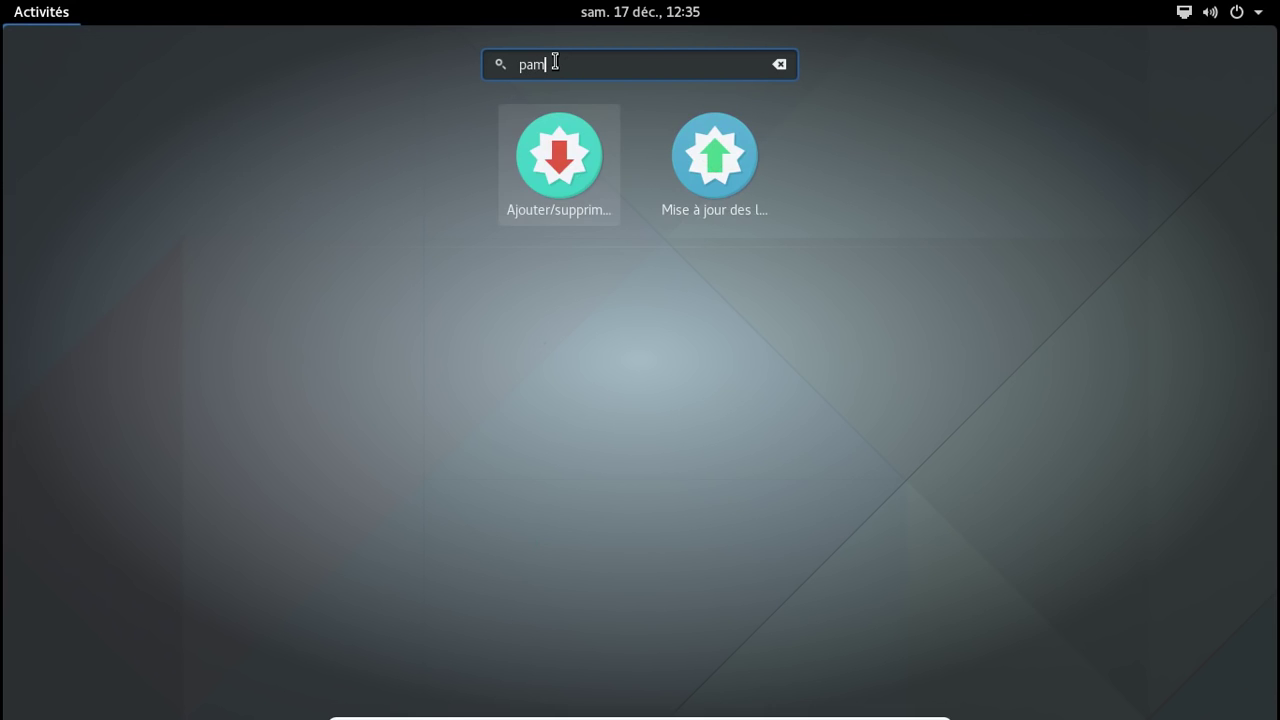
{"action": "key", "text": "Return"}
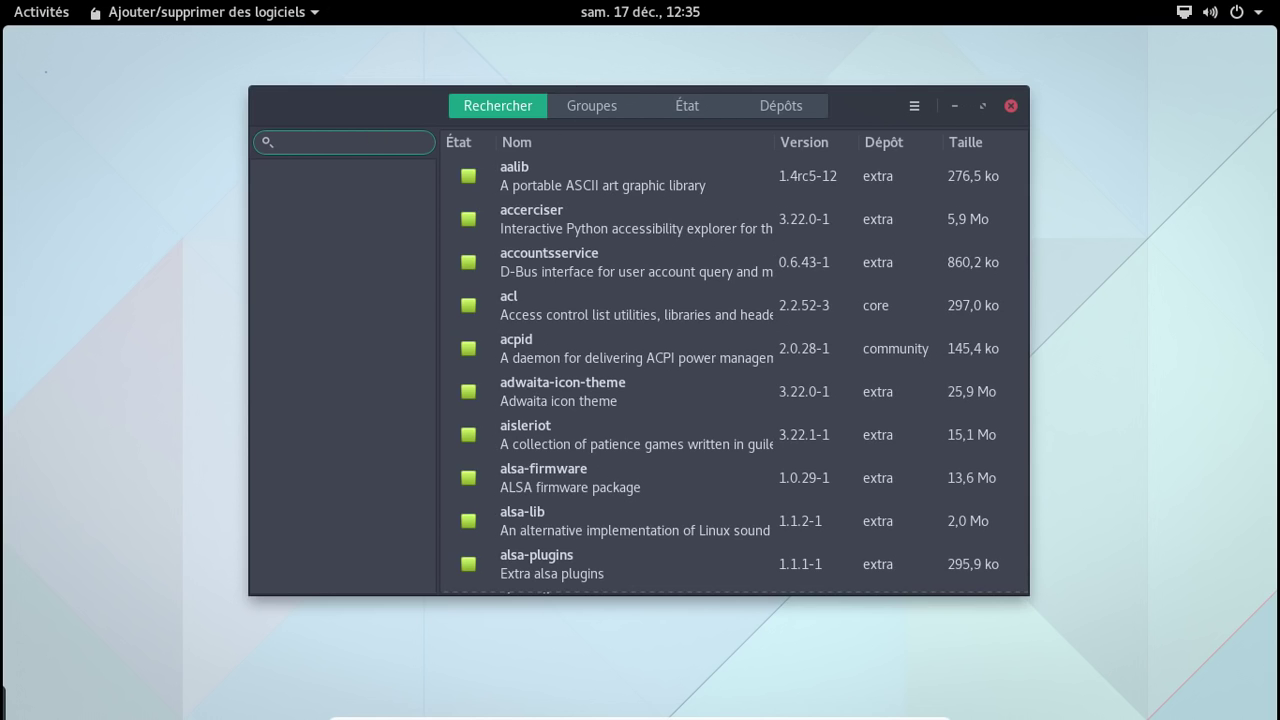
Step: Search the packages for "libreoffice" and mark the French language pack libreoffice-fresh-fr for installation
{"action": "type", "text": "libreoffice"}
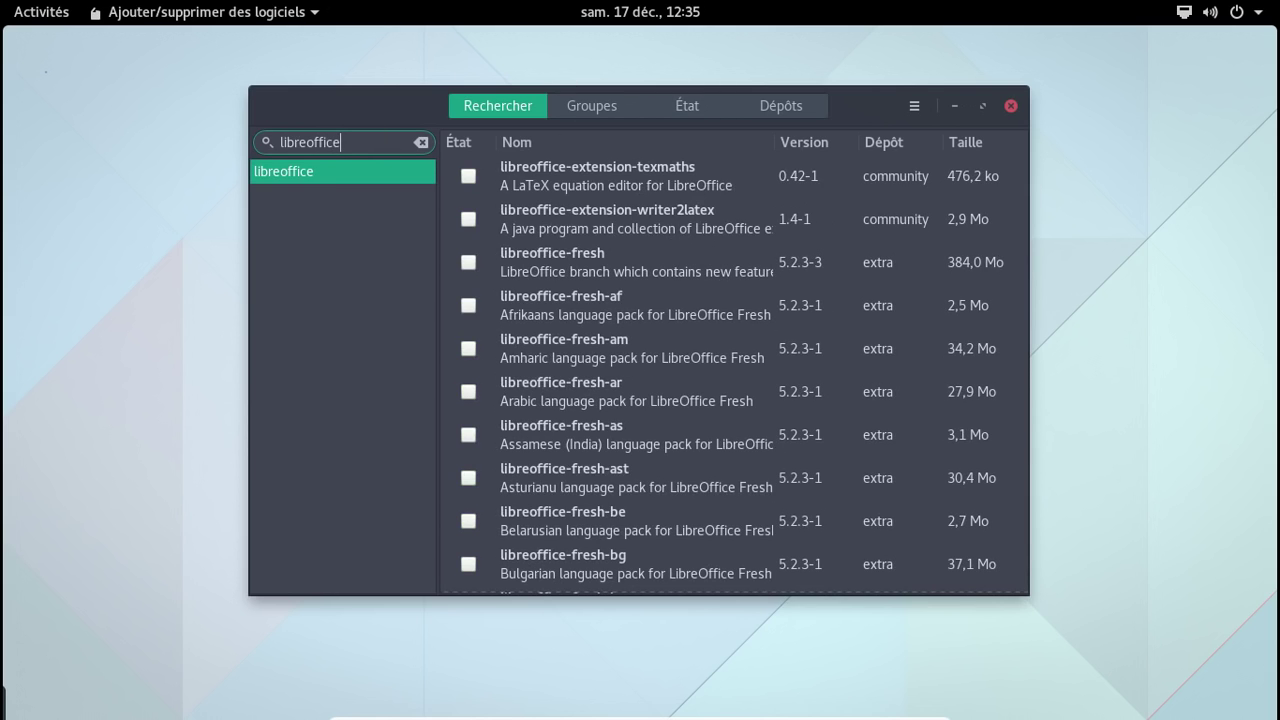
{"action": "scroll", "coordinate": [605, 416], "scroll_direction": "down", "scroll_amount": 5}
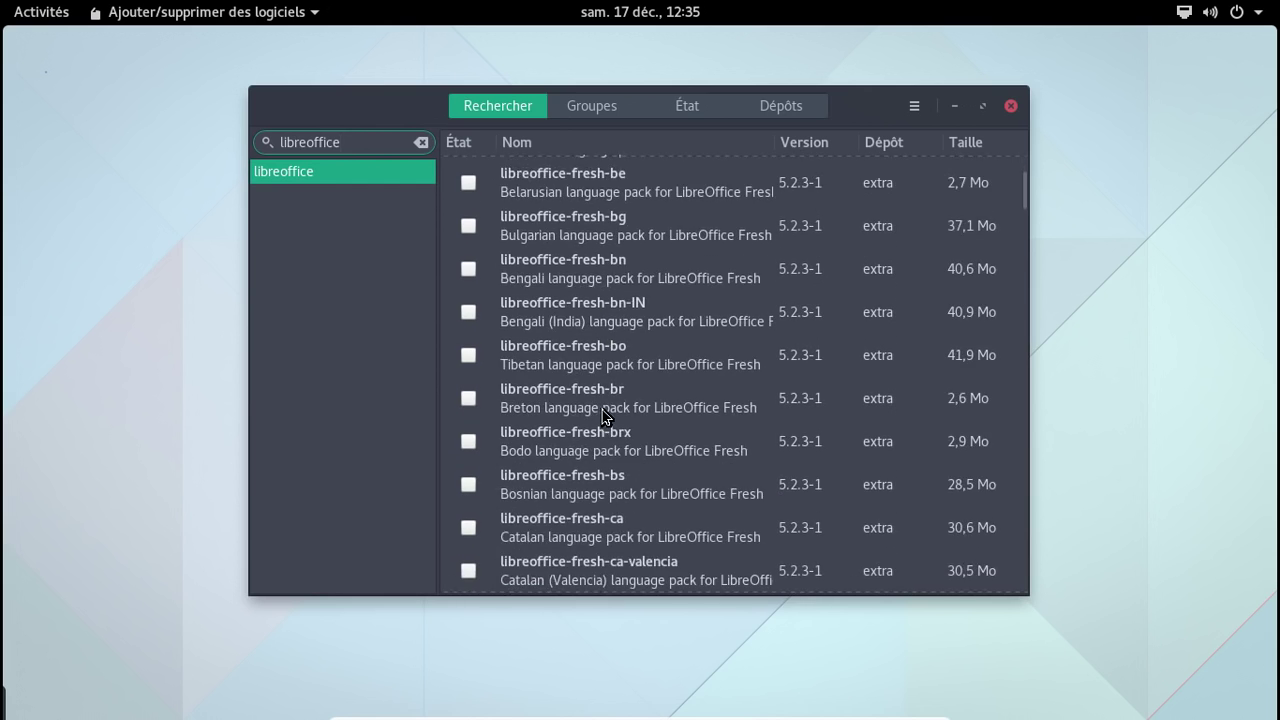
{"action": "scroll", "coordinate": [605, 416], "scroll_direction": "down", "scroll_amount": 10}
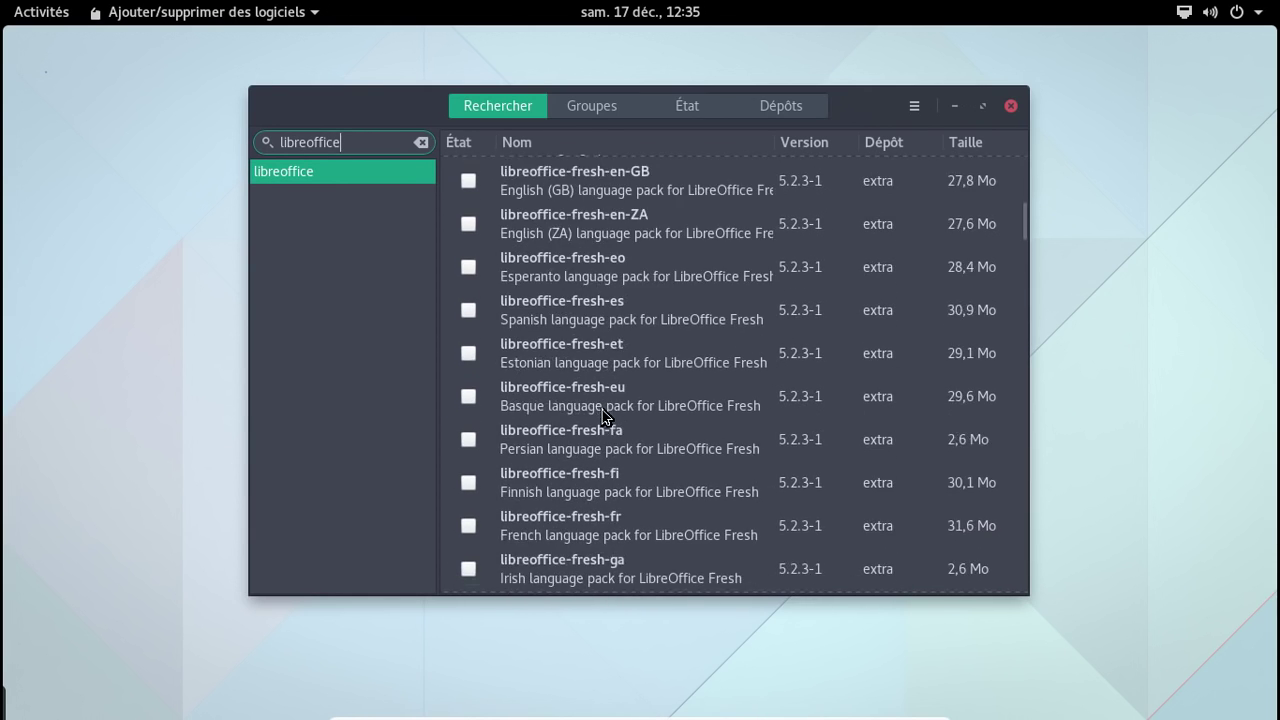
{"action": "scroll", "coordinate": [605, 416], "scroll_direction": "down", "scroll_amount": 3}
{"action": "left_click", "coordinate": [467, 356]}
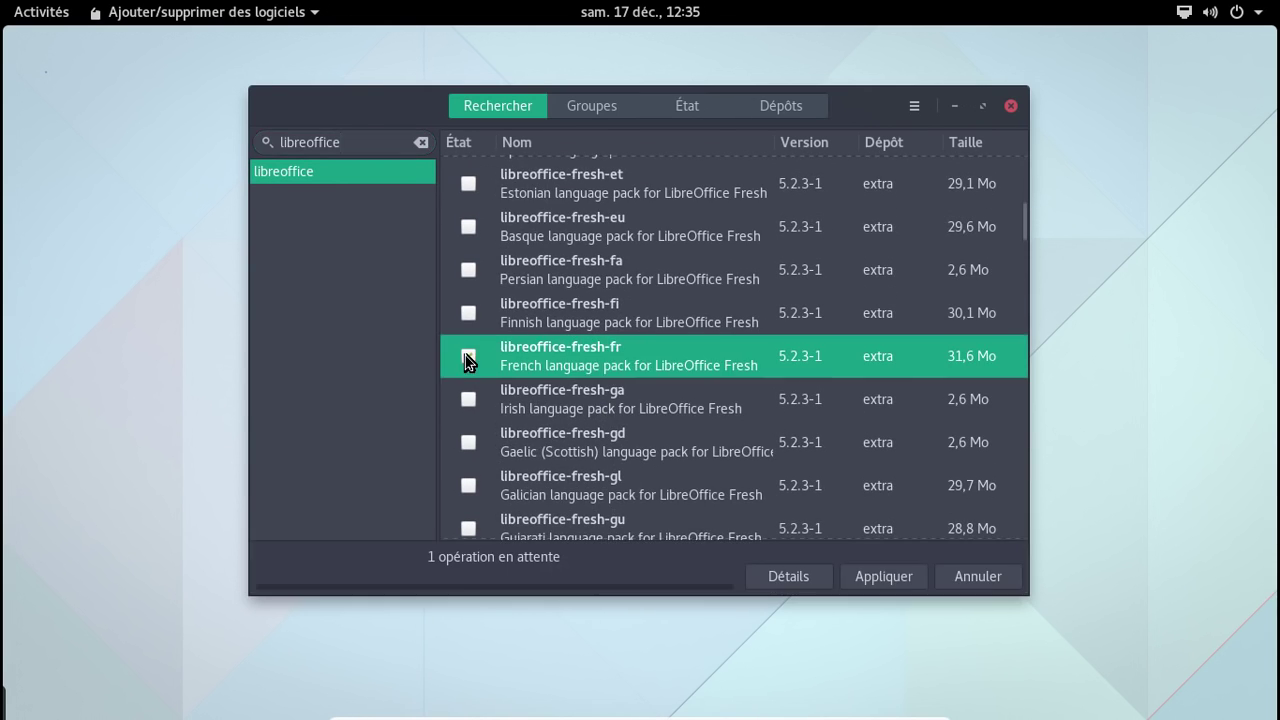
Step: Search the packages for "firefox" and mark the French language pack firefox-i18n-fr for installation
{"action": "triple_click", "coordinate": [268, 140]}
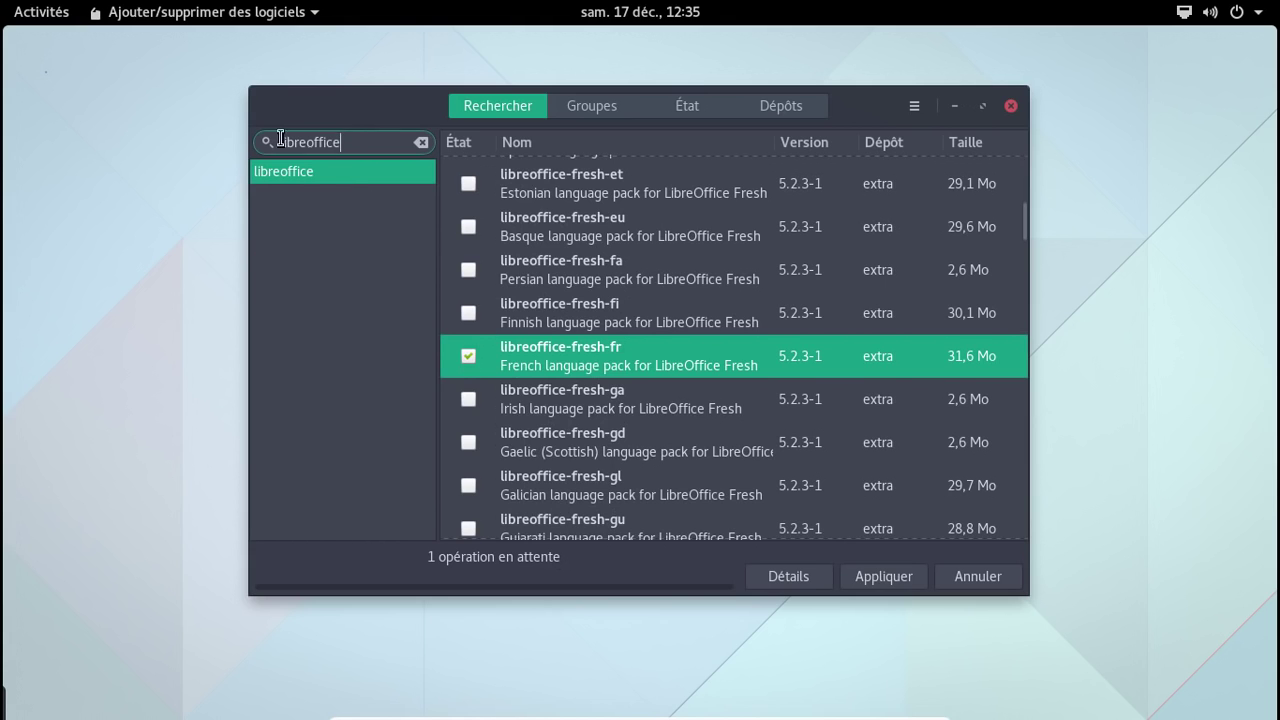
{"action": "type", "text": "firefox"}
{"action": "key", "text": "Return"}
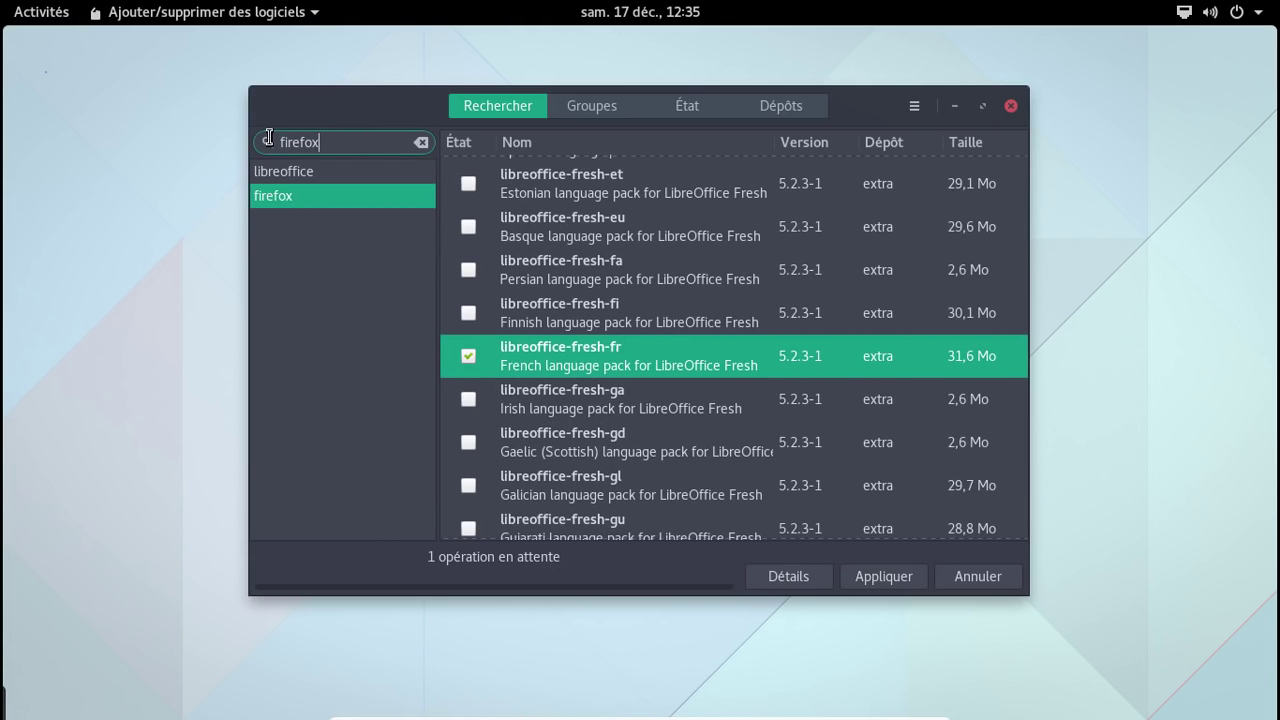
{"action": "scroll", "coordinate": [711, 409], "scroll_direction": "down", "scroll_amount": 3}
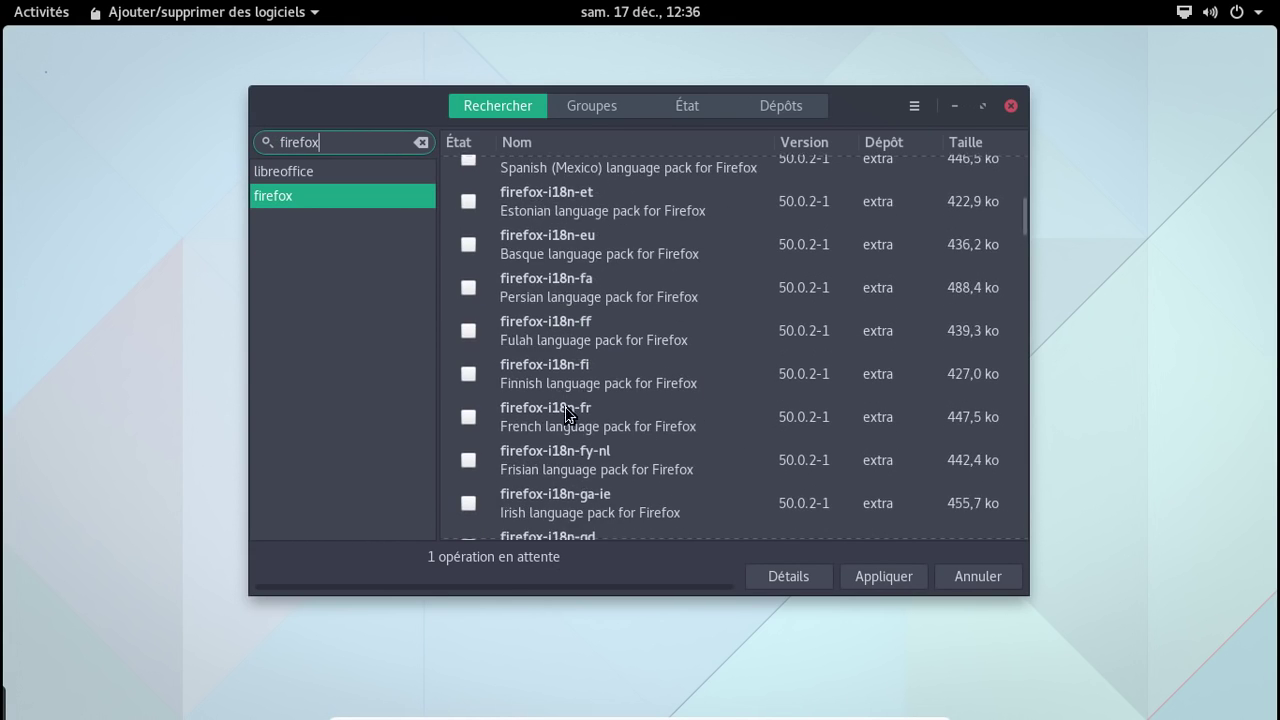
{"action": "left_click", "coordinate": [468, 417]}
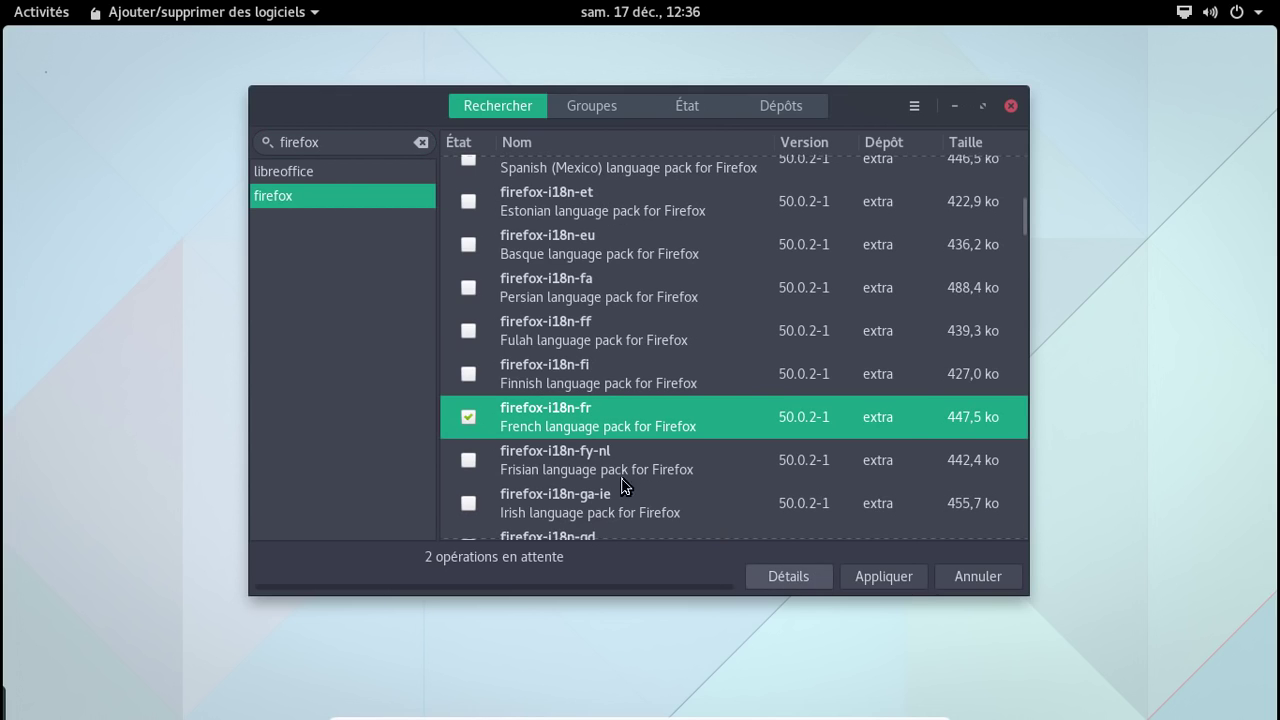
Step: Search the packages for "shotwell" and mark the shotwell photo organizer for installation
{"action": "left_click_drag", "start_coordinate": [332, 136], "coordinate": [256, 141]}
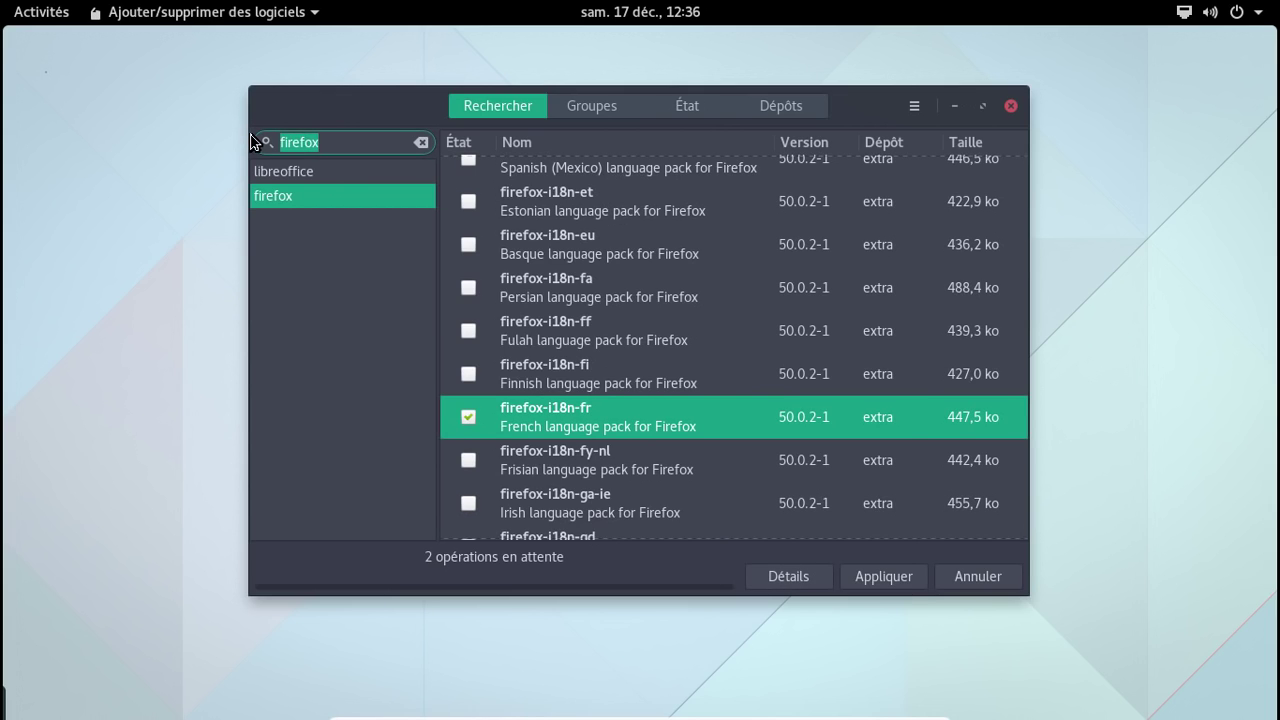
{"action": "type", "text": "shoot"}
{"action": "key", "text": "BackSpace"}
{"action": "key", "text": "BackSpace"}
{"action": "key", "text": "BackSpace"}
{"action": "type", "text": "otwell"}
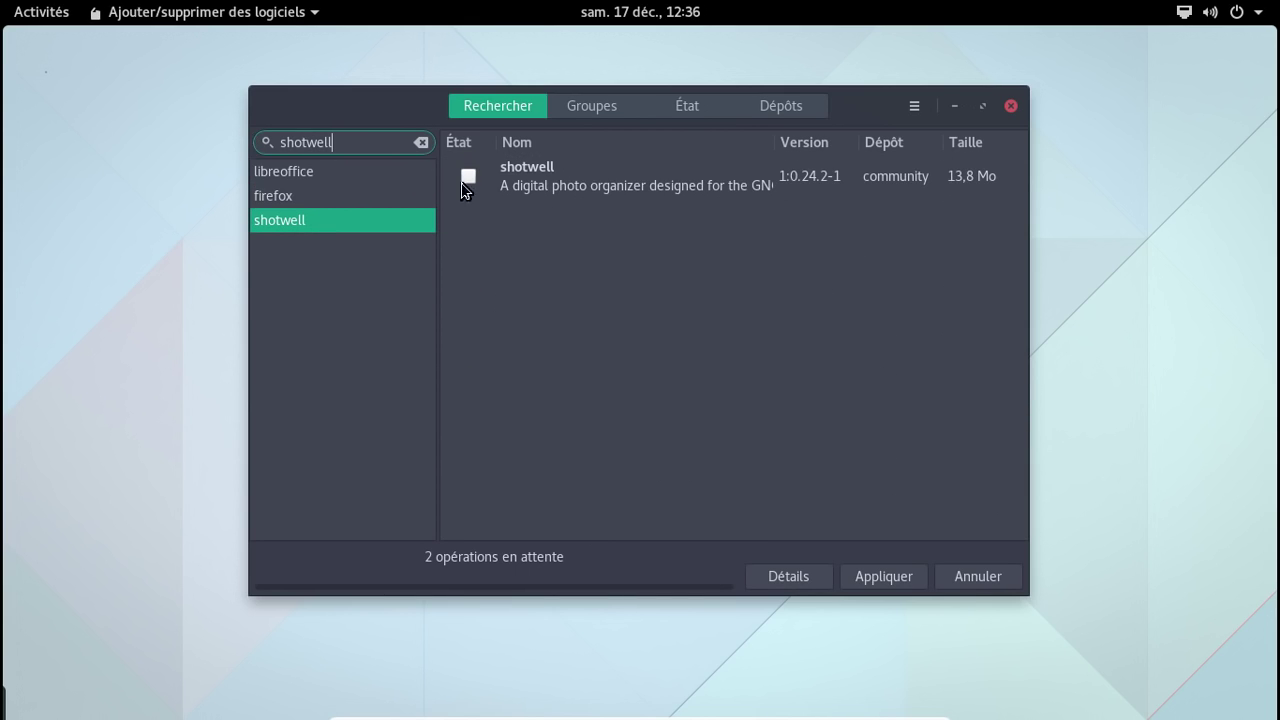
{"action": "left_click", "coordinate": [468, 178]}
Step: Try to find the GNOME music player by searching the packages for "lollipop"
{"action": "left_click_drag", "start_coordinate": [350, 145], "coordinate": [284, 141]}
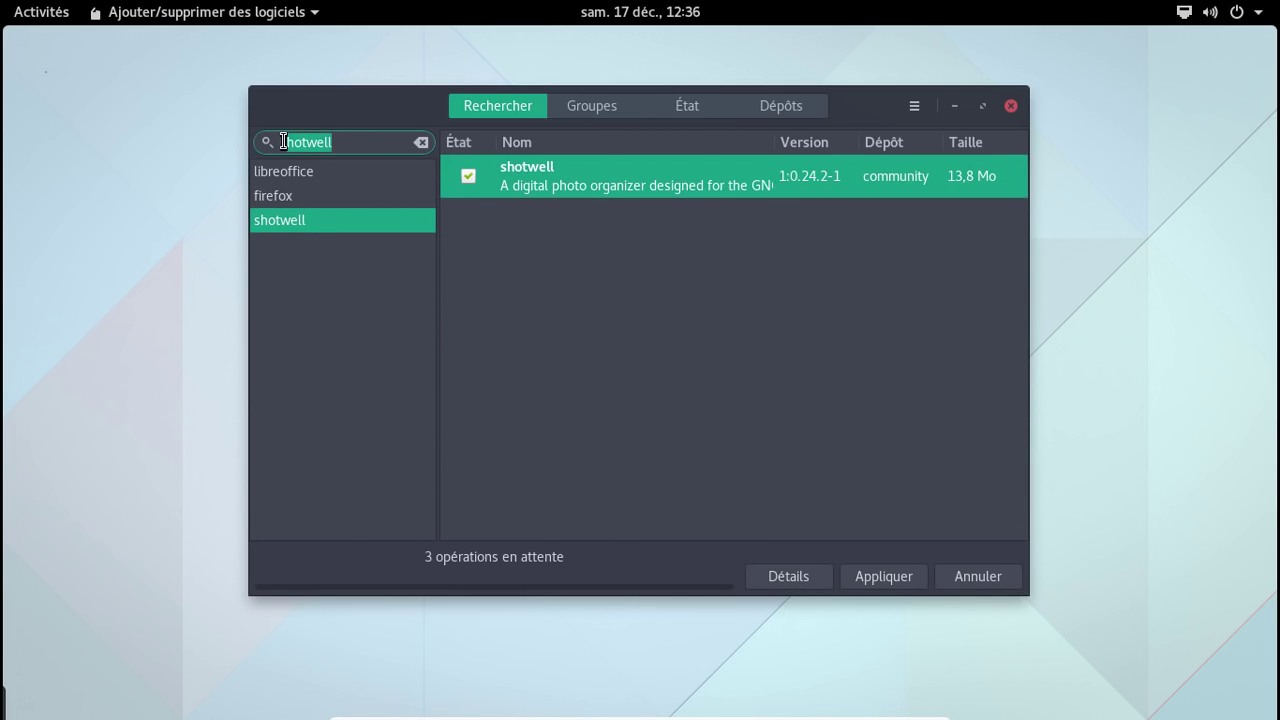
{"action": "type", "text": "l"}
{"action": "key", "text": "BackSpace"}
{"action": "type", "text": "lo"}
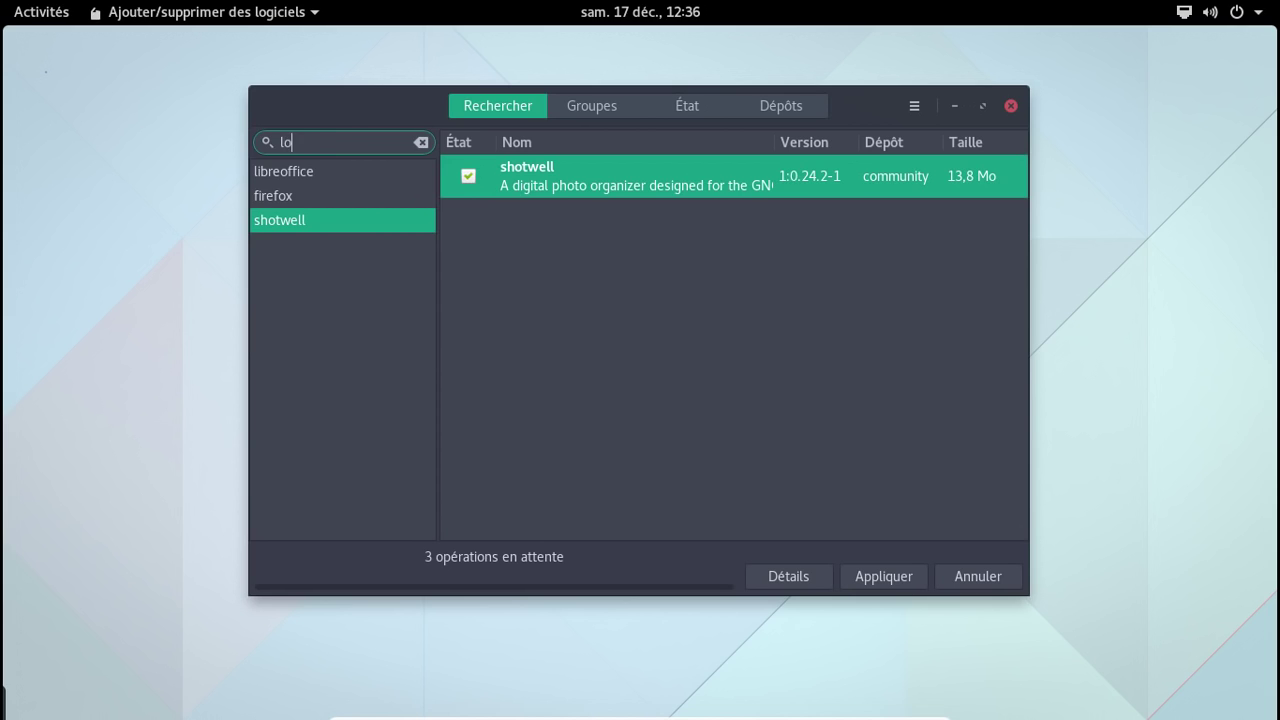
{"action": "type", "text": "lip"}
{"action": "type", "text": "ip"}
{"action": "key", "text": "BackSpace"}
{"action": "key", "text": "BackSpace"}
{"action": "type", "text": "i"}
{"action": "key", "text": "BackSpace"}
{"action": "type", "text": "ipop"}
{"action": "key", "text": "Return"}
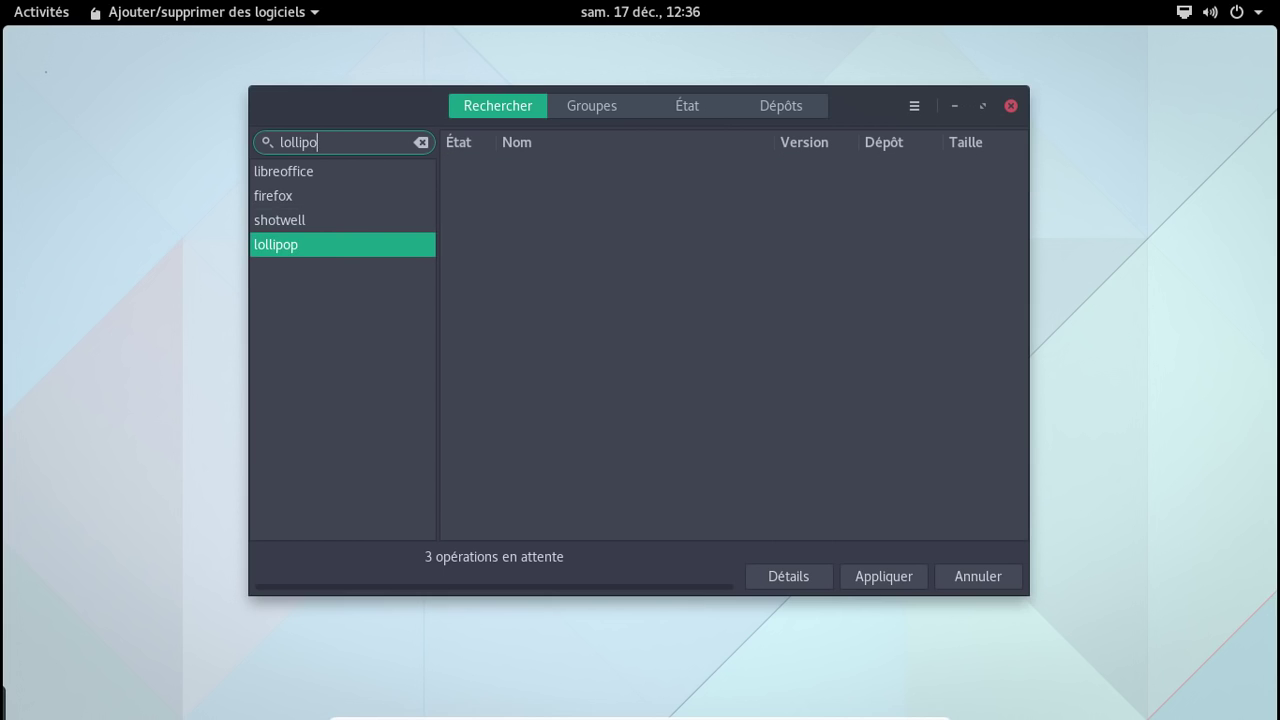
Step: Shorten the package search to "lolly" and mark the lollypop music player for installation
{"action": "key", "text": "BackSpace"}
{"action": "key", "text": "BackSpace"}
{"action": "key", "text": "BackSpace"}
{"action": "key", "text": "Return"}
{"action": "type", "text": "y"}
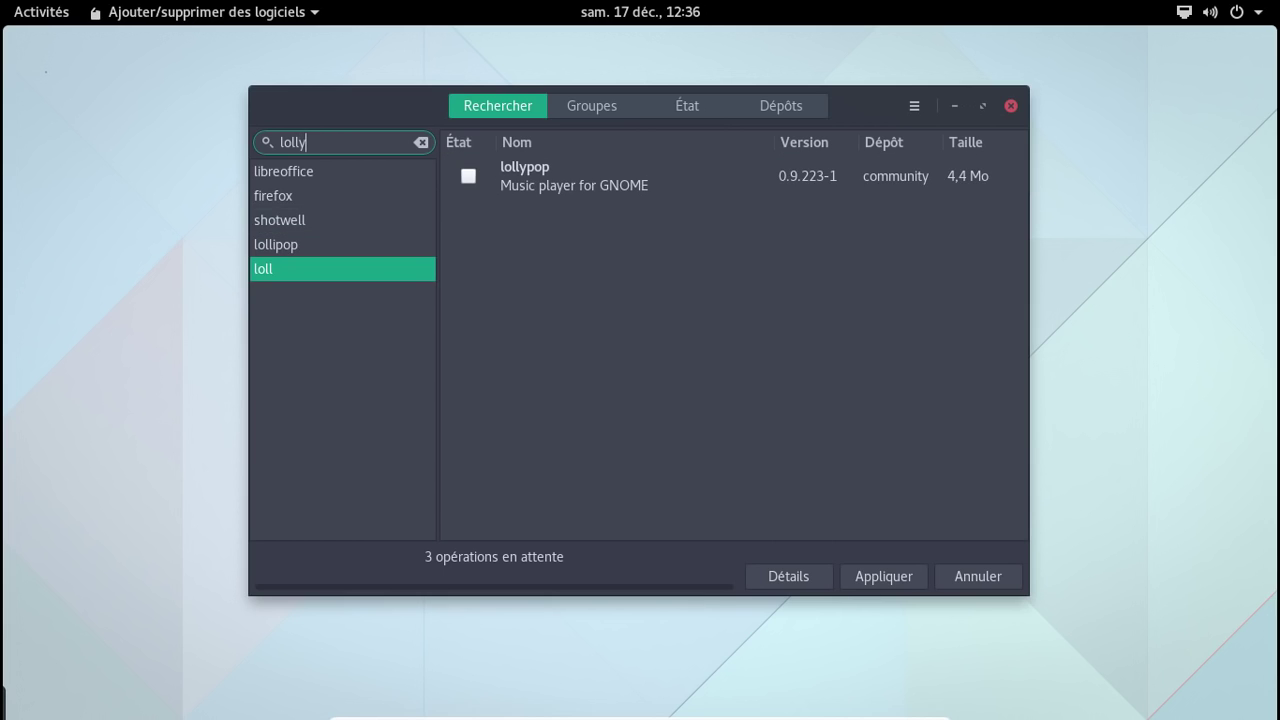
{"action": "key", "text": "Return"}
{"action": "left_click", "coordinate": [470, 177]}
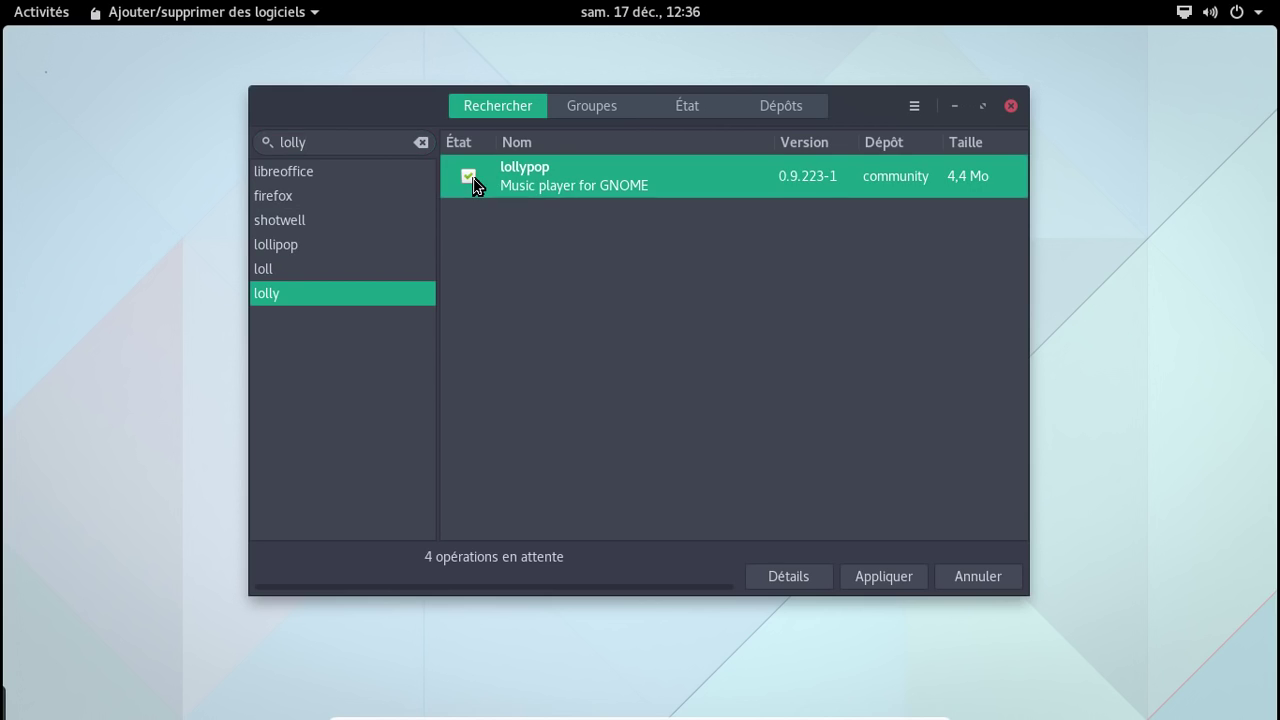
Step: Search the packages for "gst" and mark gst-plugins-ugly and gst-libav for installation
{"action": "left_click", "coordinate": [322, 142]}
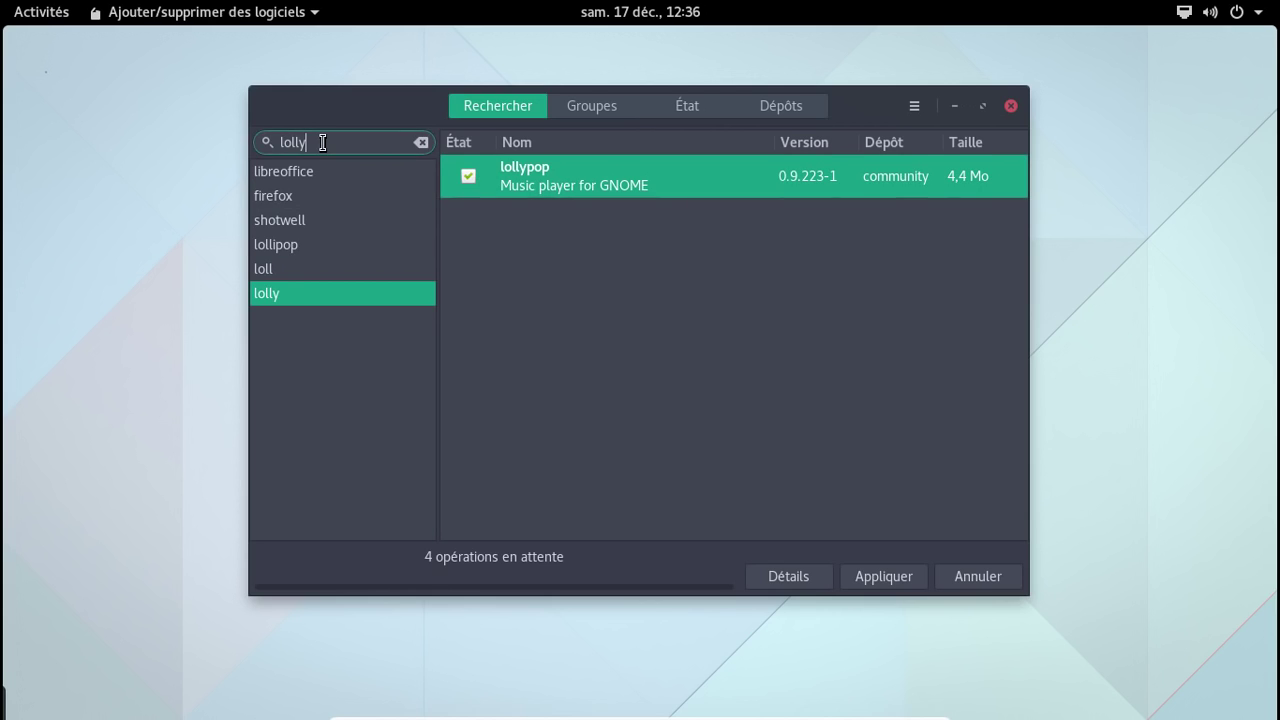
{"action": "key", "text": "ctrl+a"}
{"action": "key", "text": "BackSpace"}
{"action": "type", "text": "gst"}
{"action": "key", "text": "Return"}
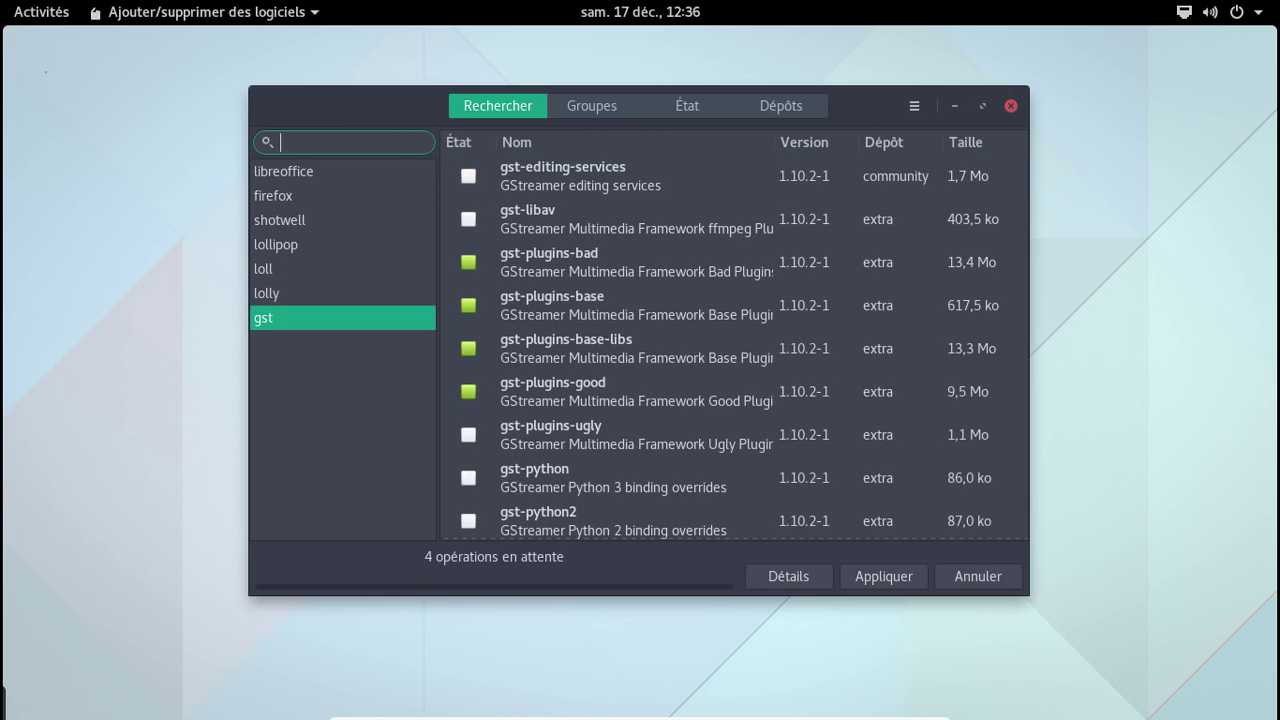
{"action": "left_click", "coordinate": [468, 437]}
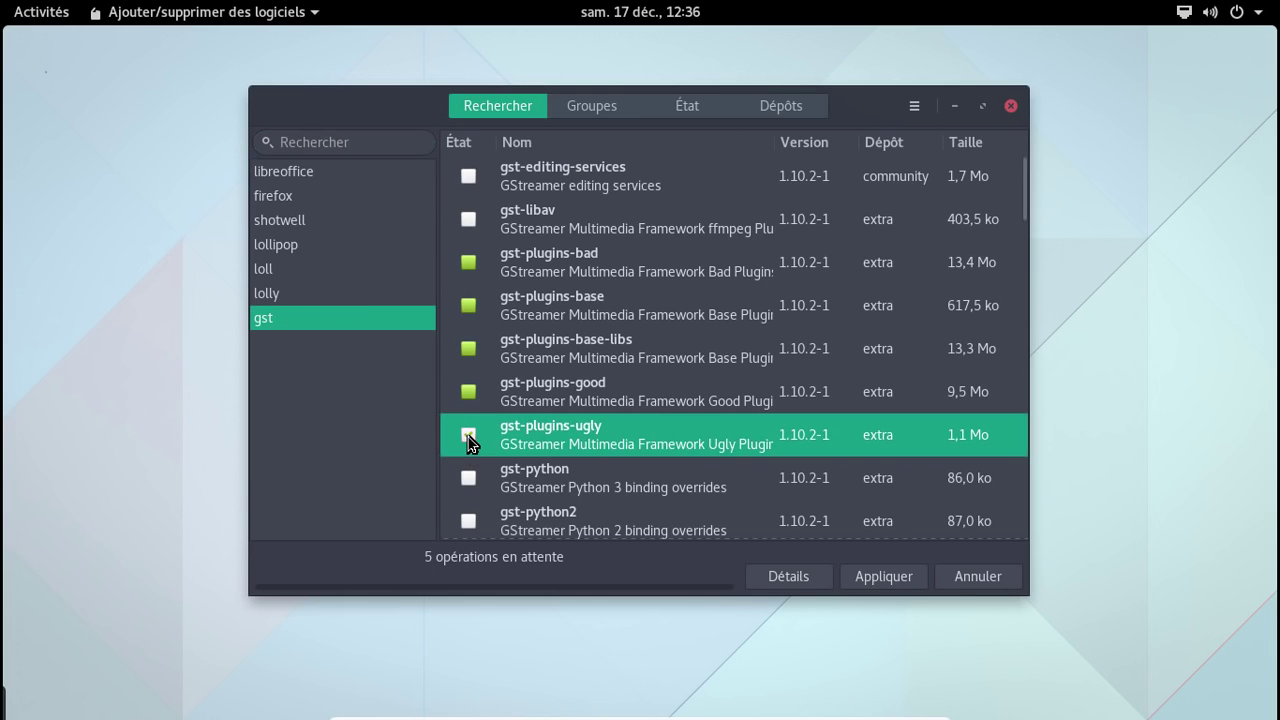
{"action": "left_click", "coordinate": [466, 218]}
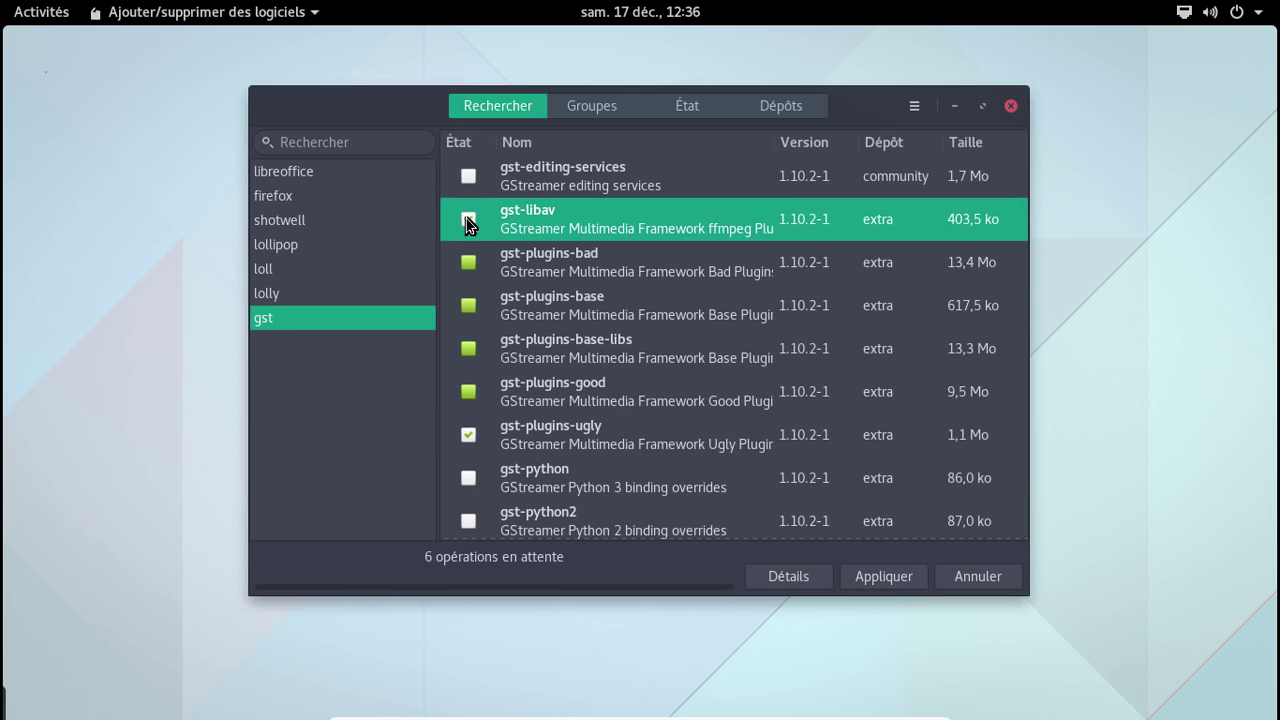
Step: Search the packages for "mpv" and mark the mpv media player for installation
{"action": "left_click", "coordinate": [338, 141]}
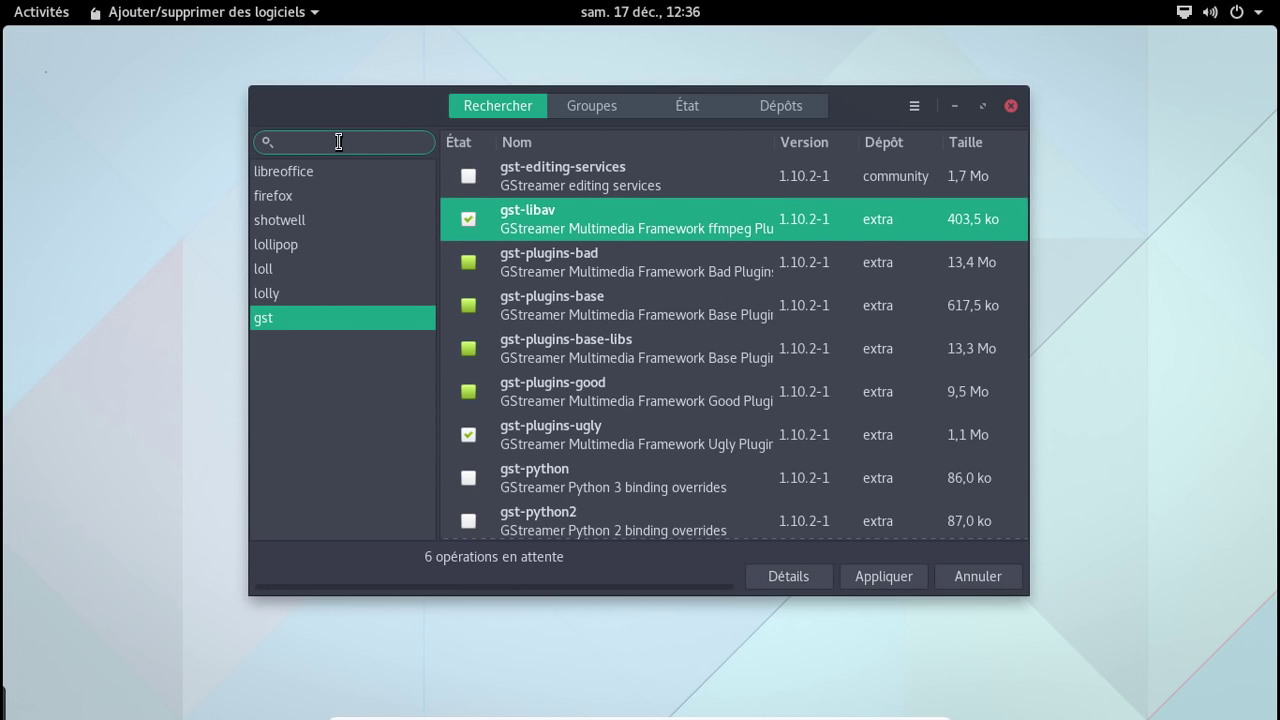
{"action": "type", "text": "mpv"}
{"action": "key", "text": "Return"}
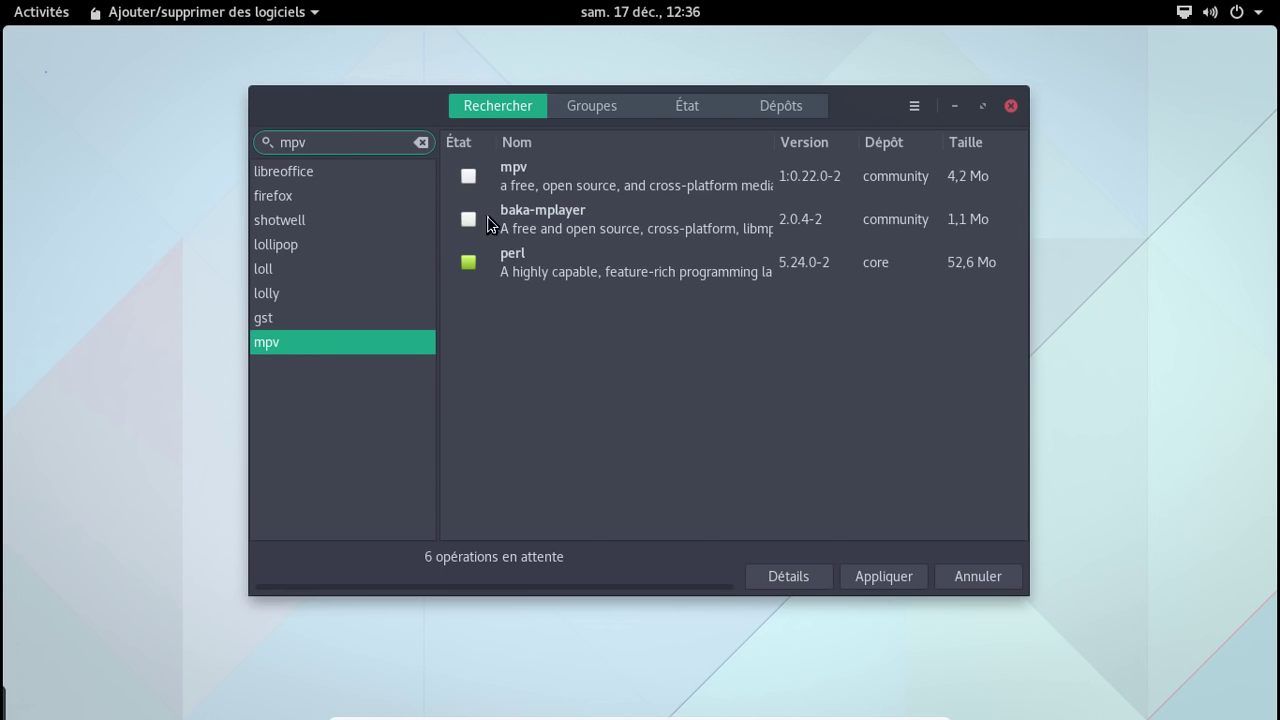
{"action": "left_click", "coordinate": [468, 177]}
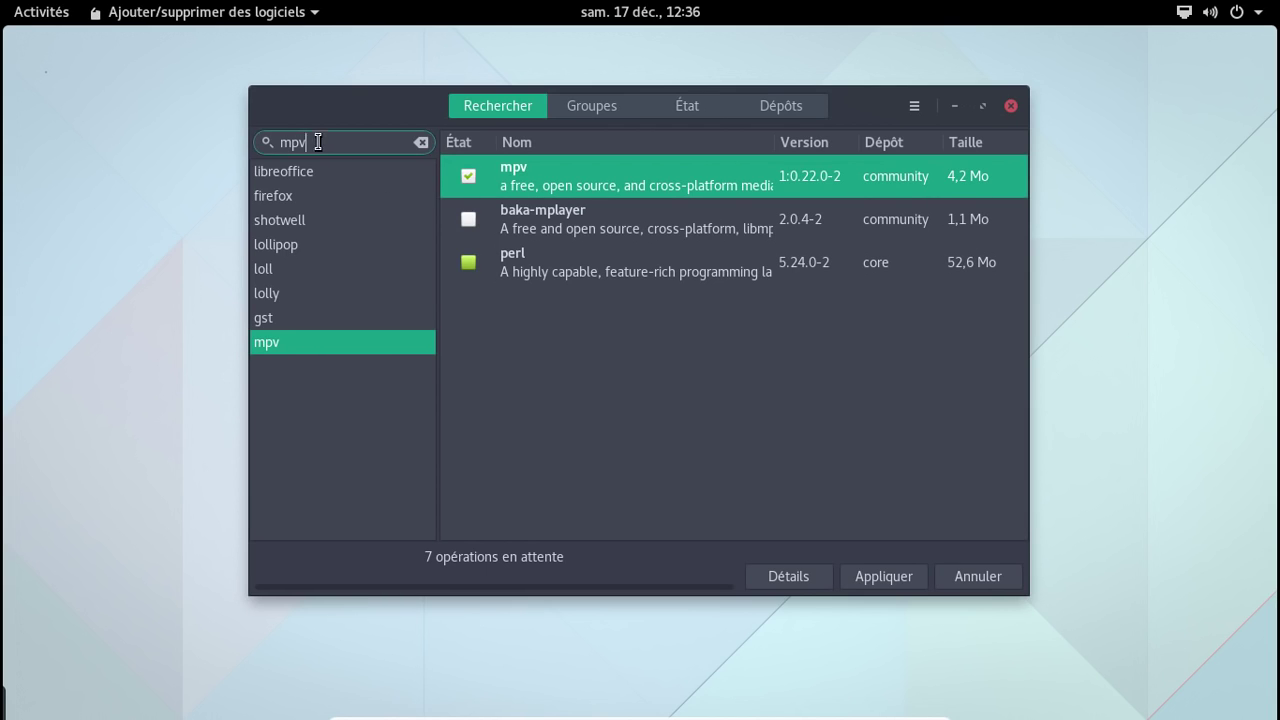
Step: Search the packages for "gimp" and mark gimp and the French help files gimp-help-fr for installation
{"action": "left_click_drag", "start_coordinate": [317, 140], "coordinate": [262, 148]}
{"action": "key", "text": "BackSpace"}
{"action": "type", "text": "gimp"}
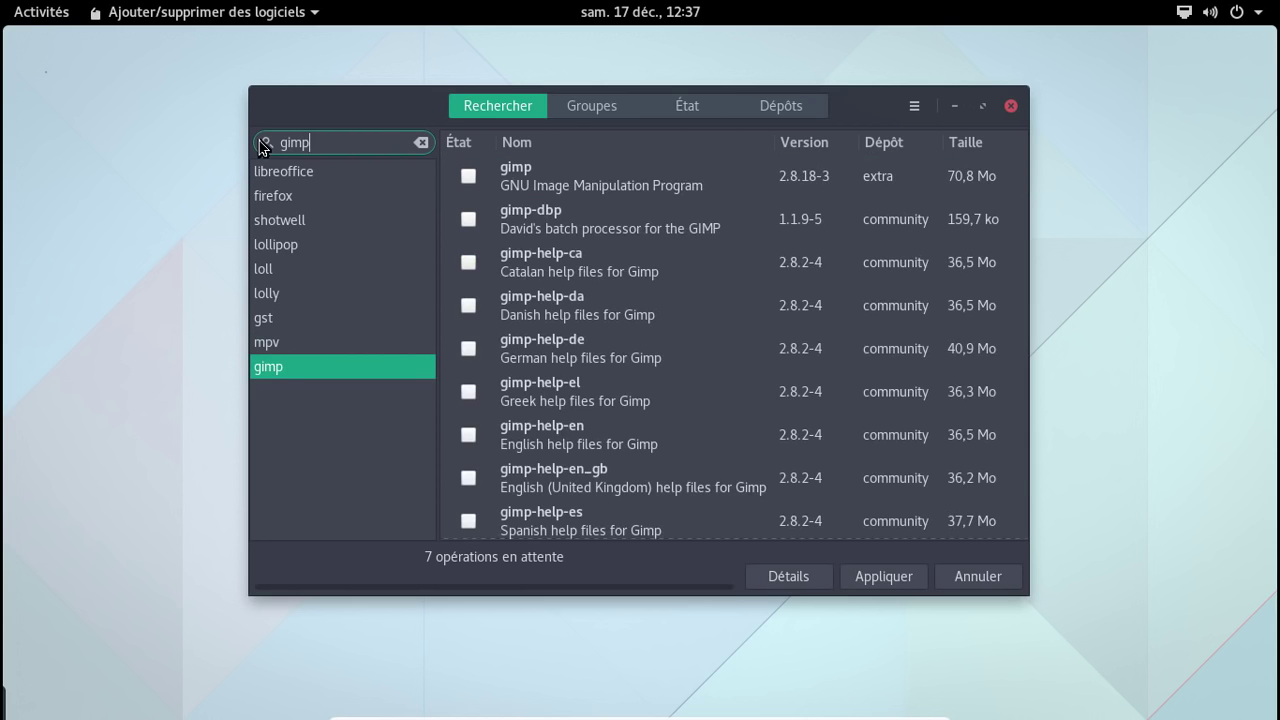
{"action": "left_click", "coordinate": [467, 176]}
{"action": "scroll", "coordinate": [597, 324], "scroll_direction": "down", "scroll_amount": 5}
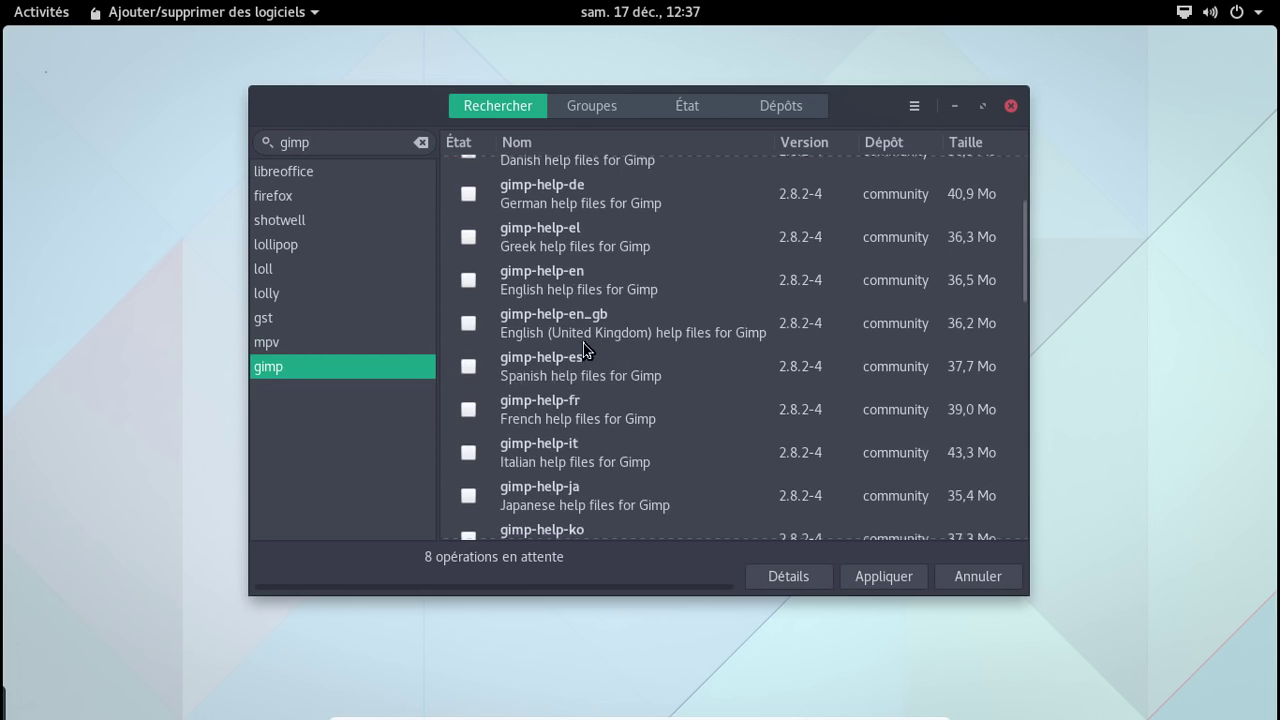
{"action": "left_click", "coordinate": [476, 310]}
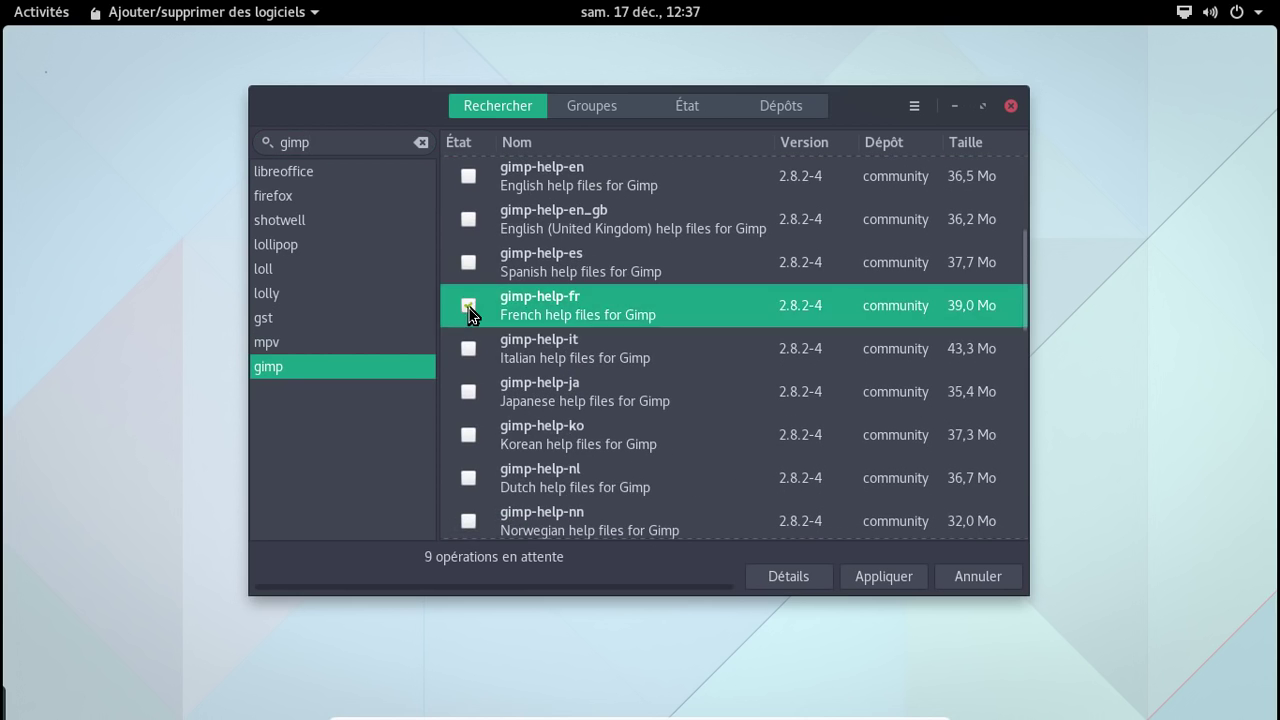
Step: Apply the pending package installations, validate the transaction summary and authenticate with the account password
{"action": "left_click", "coordinate": [886, 578]}
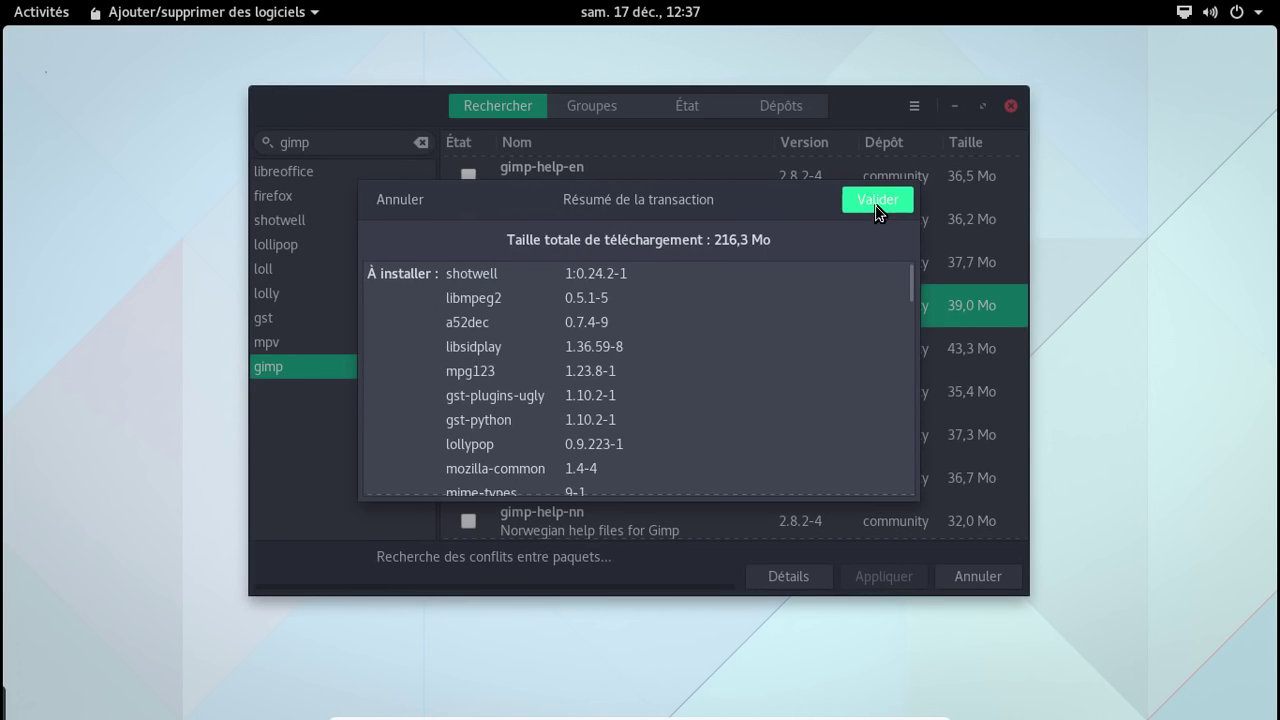
{"action": "left_click", "coordinate": [877, 200]}
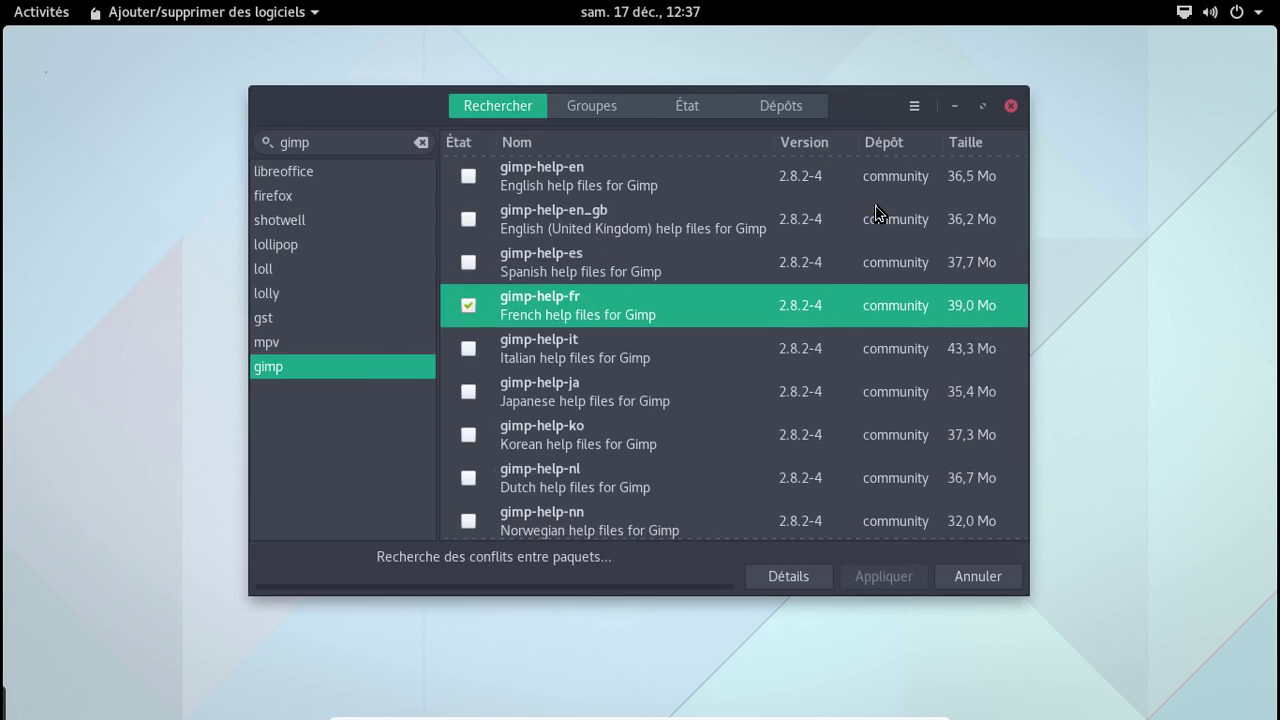
{"action": "type", "text": "********"}
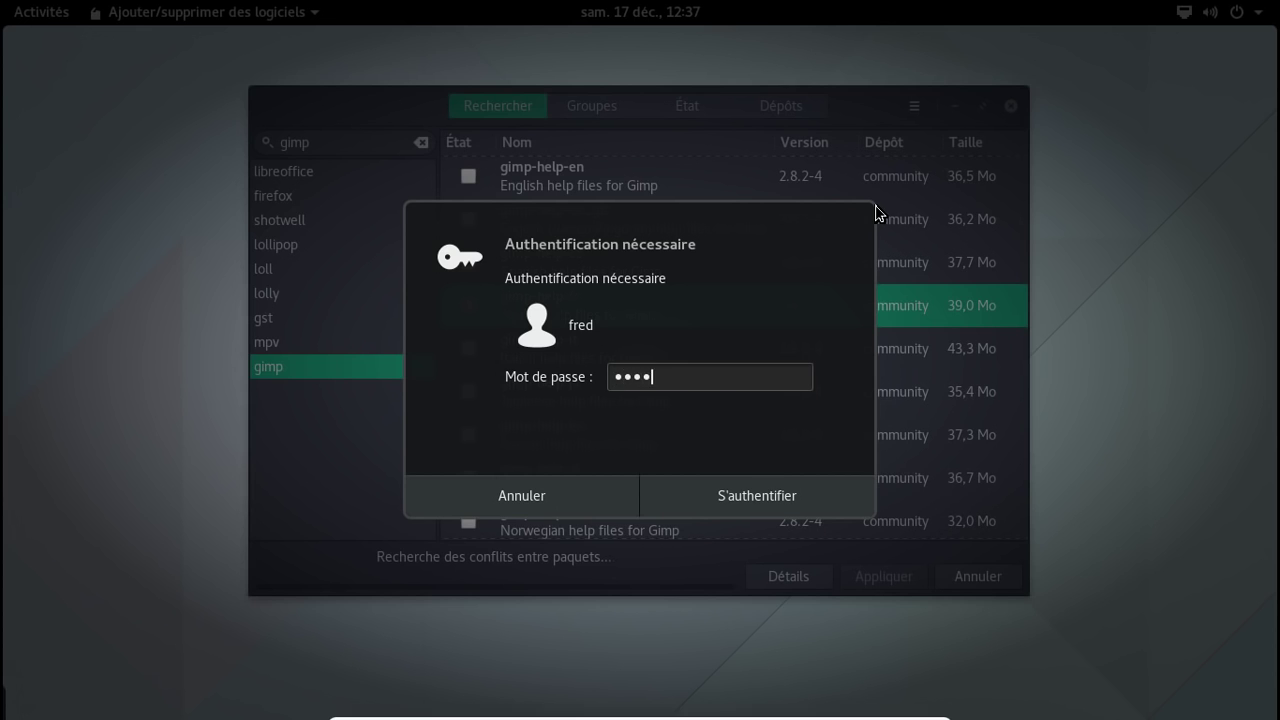
{"action": "key", "text": "Return"}
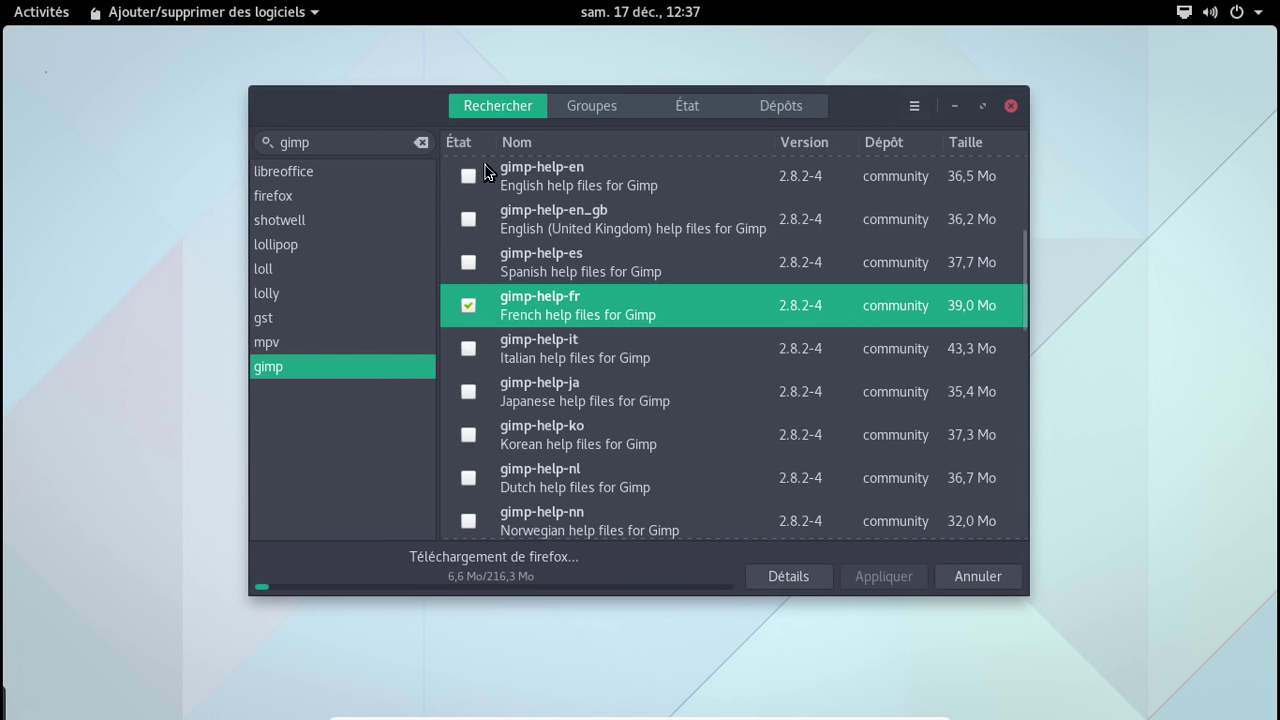
Step: Open a terminal, run "sudo systemctl enable org.cups.cupsd" to enable the printing service, and authenticate with the account password
{"action": "left_click", "coordinate": [35, 22]}
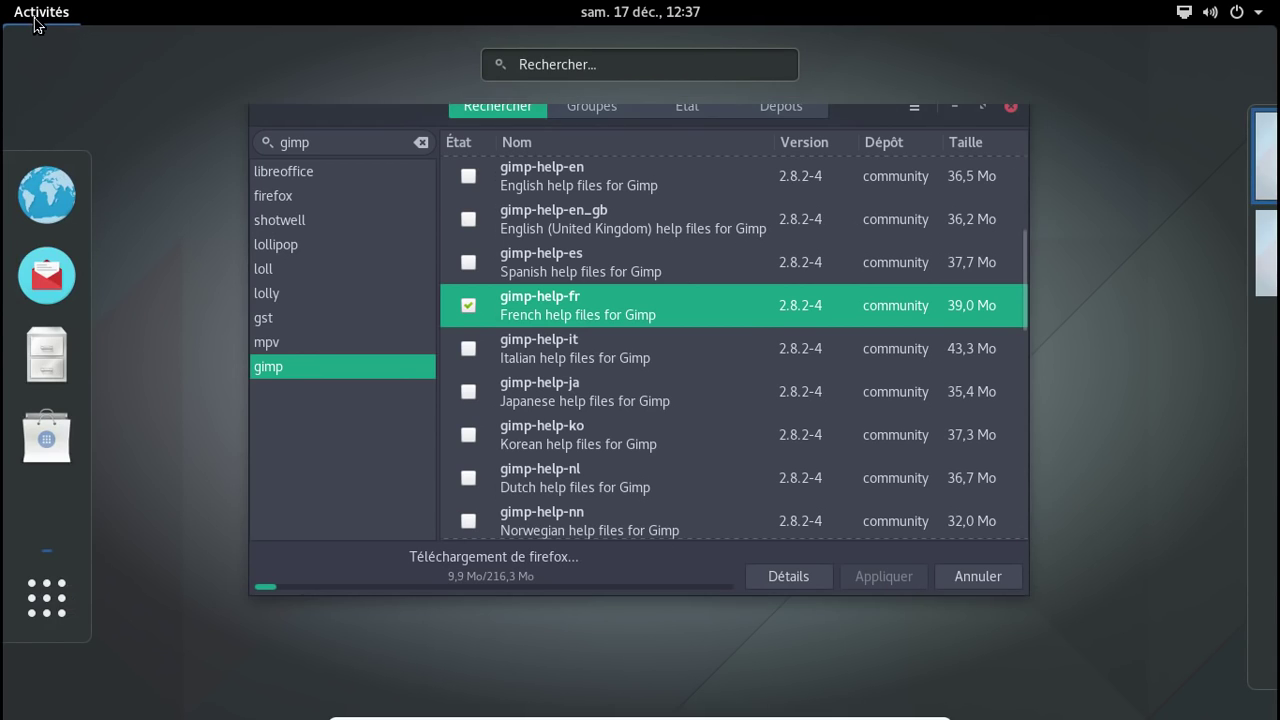
{"action": "left_click", "coordinate": [60, 585]}
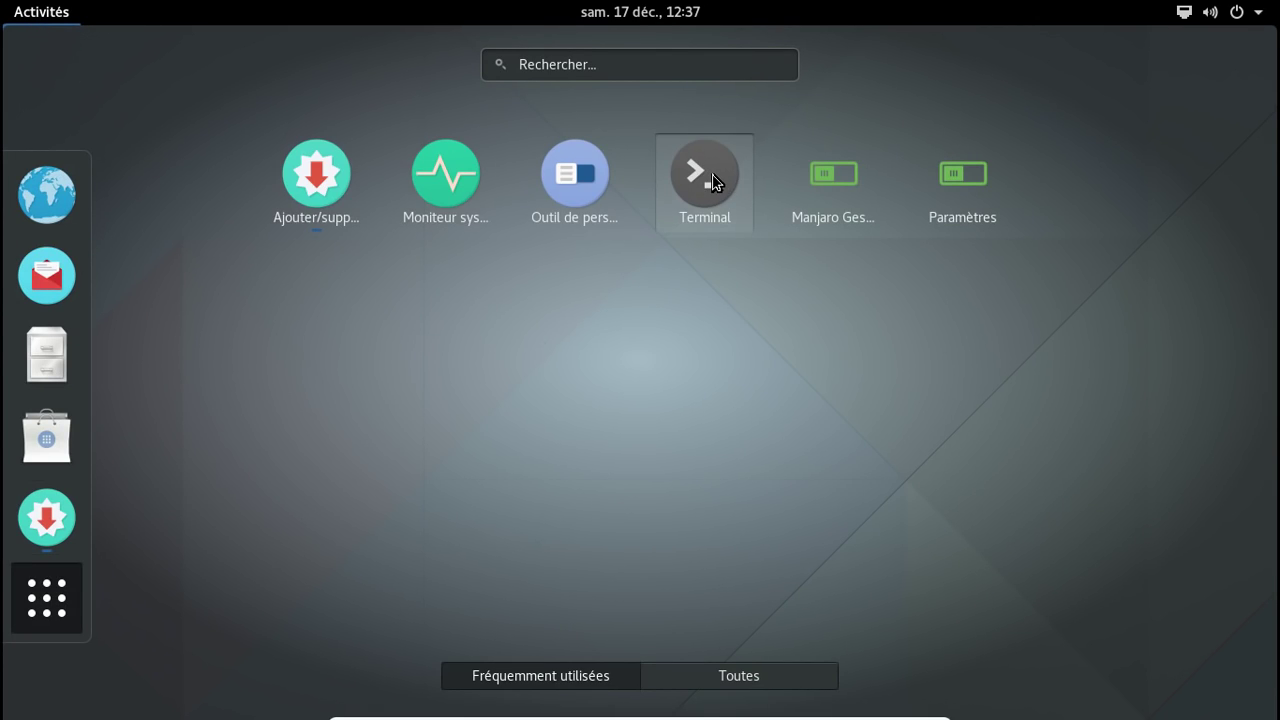
{"action": "left_click", "coordinate": [713, 181]}
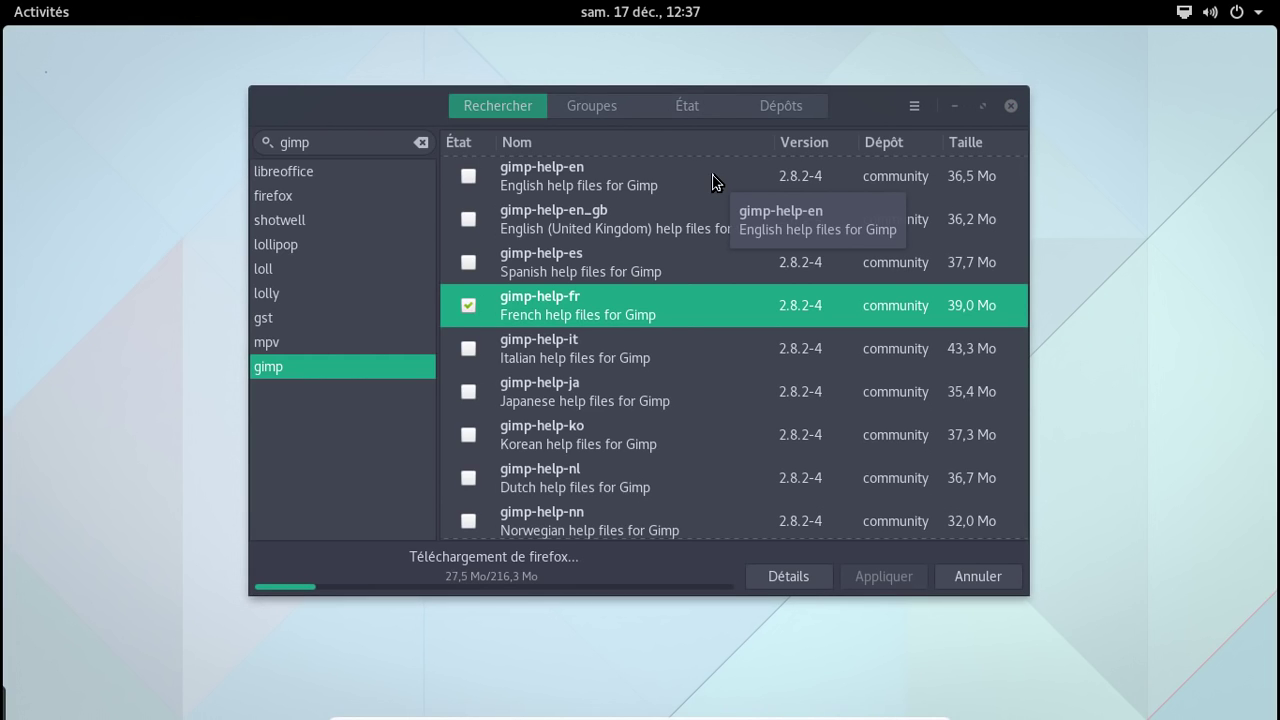
{"action": "type", "text": "sudo"}
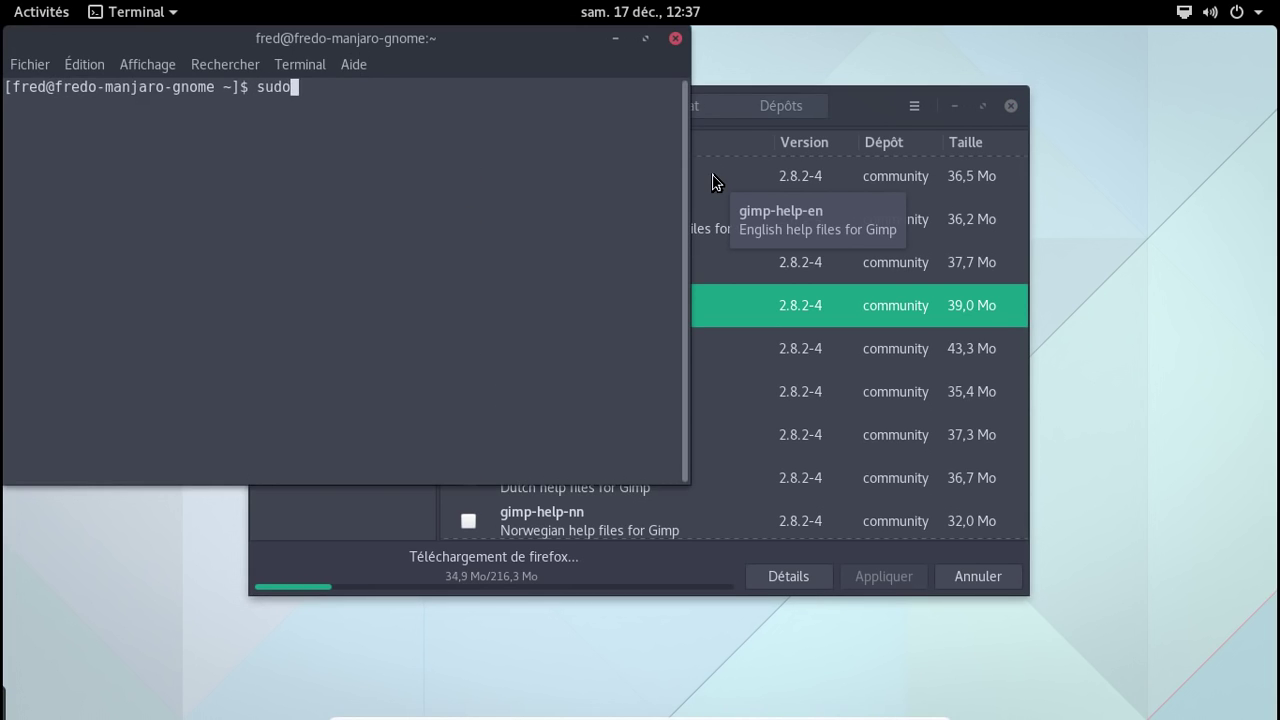
{"action": "type", "text": " systemctl enab"}
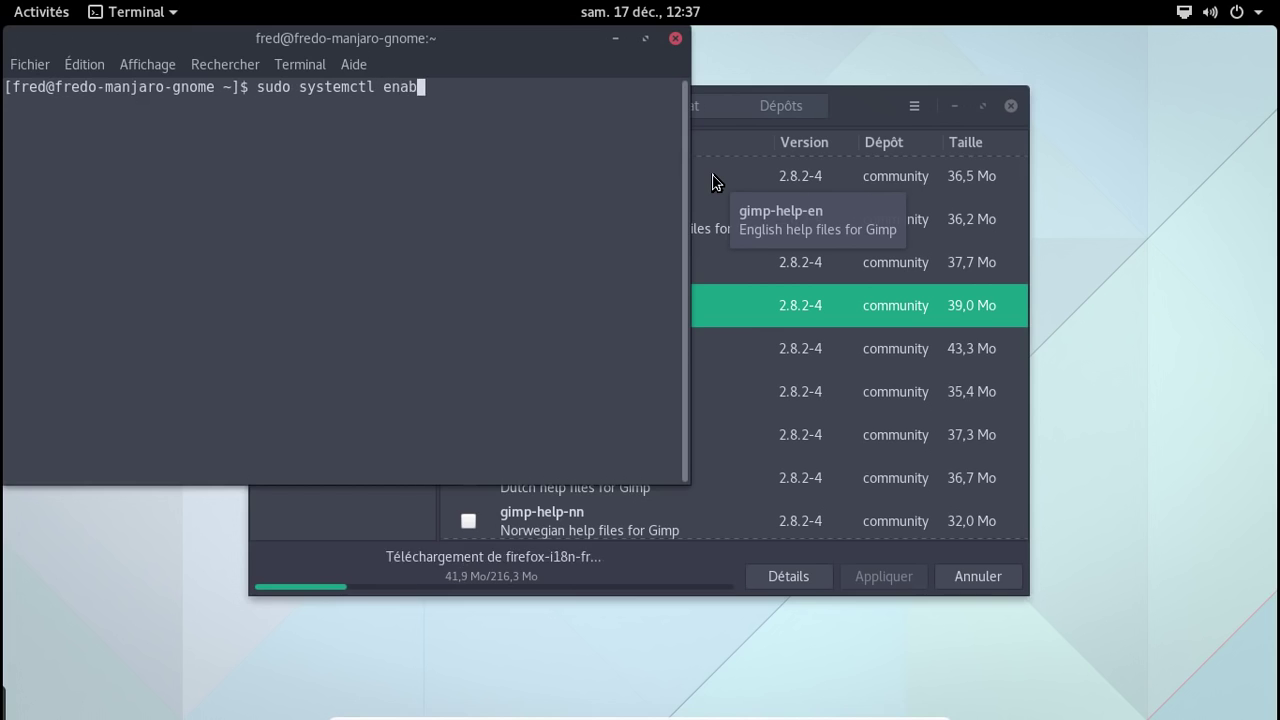
{"action": "type", "text": "le org.cp"}
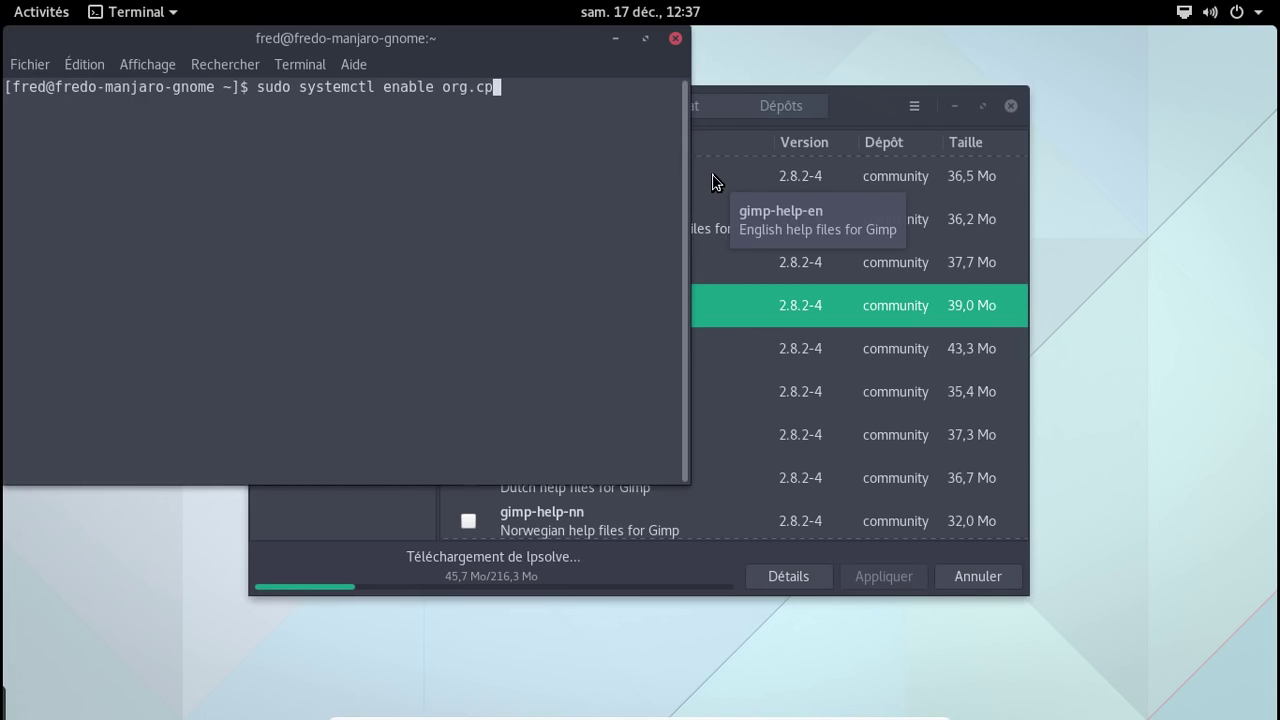
{"action": "key", "text": "BackSpace"}
{"action": "type", "text": "ups"}
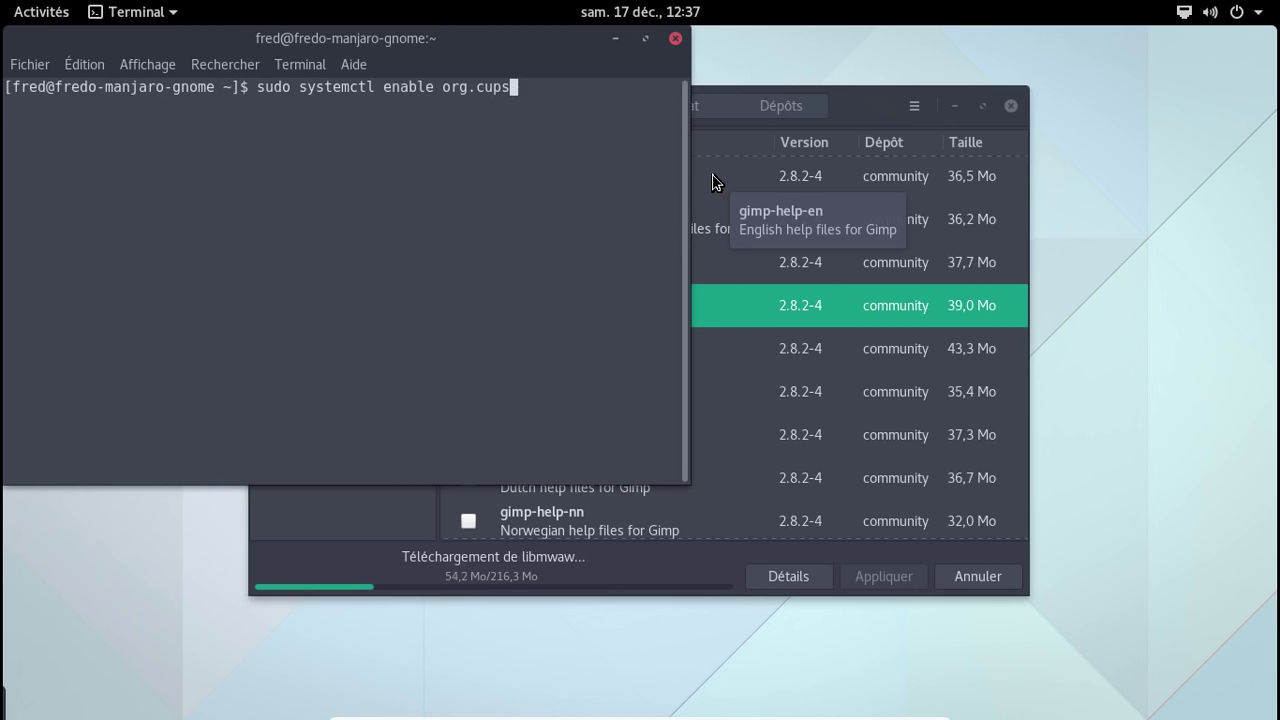
{"action": "type", "text": ".cupsd"}
{"action": "key", "text": "Return"}
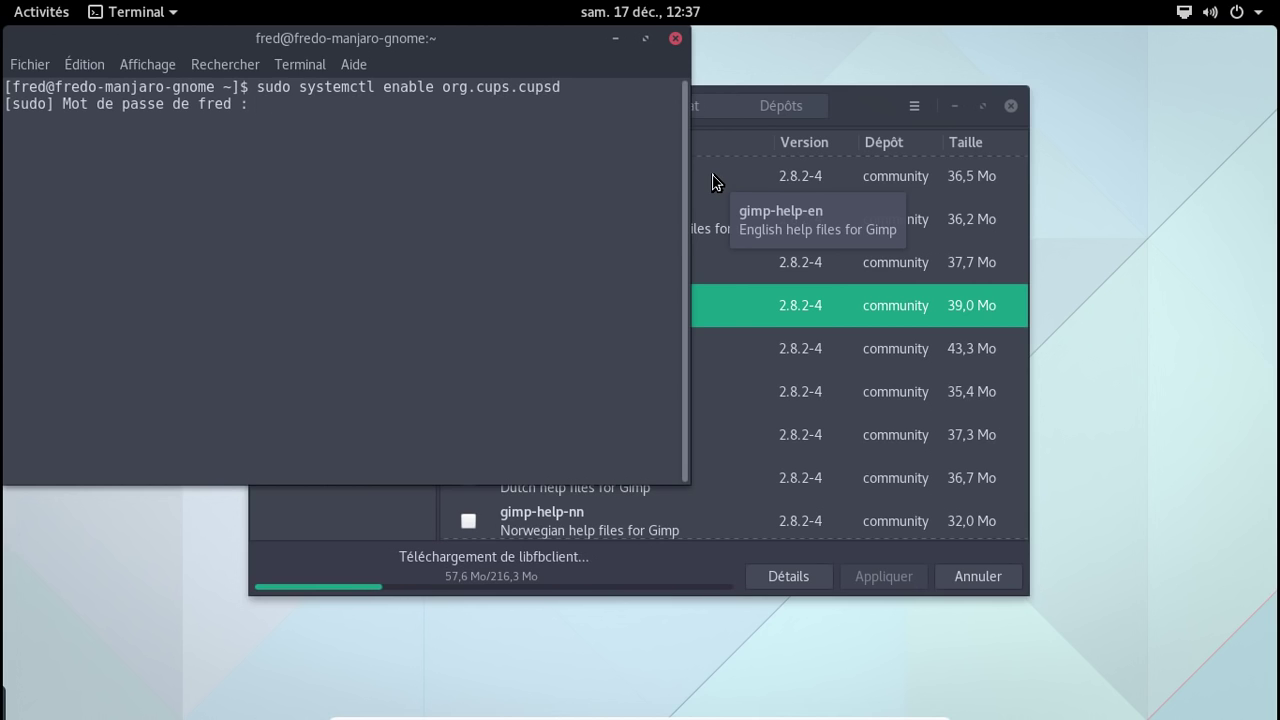
{"action": "key", "text": "Return"}
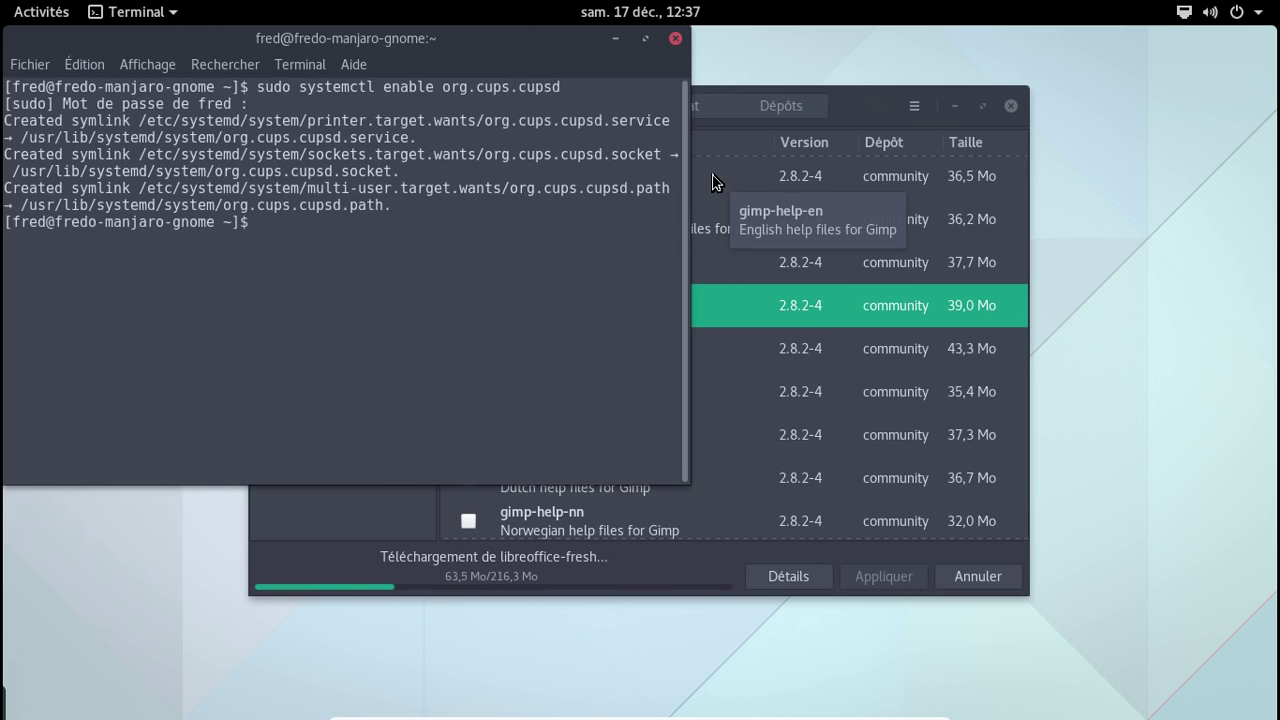
Step: Start the printing service with "sudo systemctl start org.cups.cupsd" and close the terminal
{"action": "key", "text": "Up"}
{"action": "key", "text": "Left"}
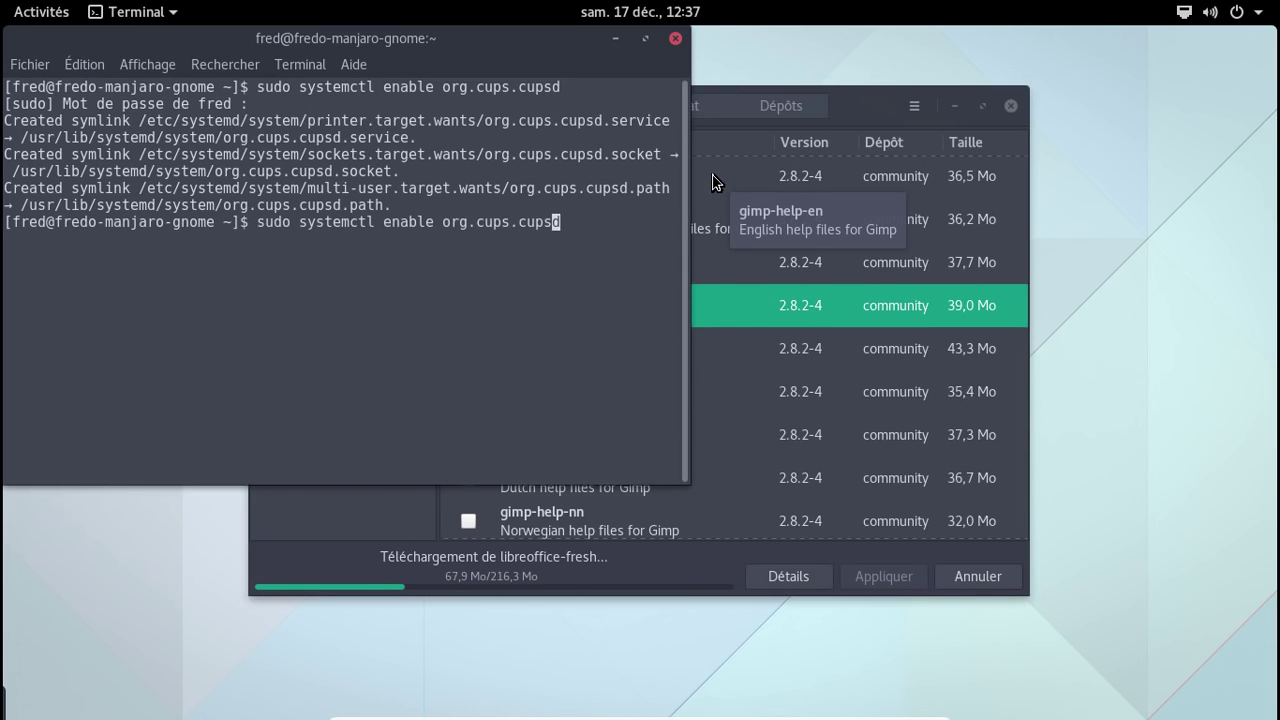
{"action": "key", "text": "Left"}
{"action": "key", "text": "Left"}
{"action": "key", "text": "Left"}
{"action": "key", "text": "Left"}
{"action": "key", "text": "Left"}
{"action": "key", "text": "Left"}
{"action": "key", "text": "Left"}
{"action": "key", "text": "Left"}
{"action": "key", "text": "Left"}
{"action": "key", "text": "Left"}
{"action": "key", "text": "Left"}
{"action": "key", "text": "Left"}
{"action": "key", "text": "Left"}
{"action": "key", "text": "Left"}
{"action": "key", "text": "BackSpace"}
{"action": "key", "text": "BackSpace"}
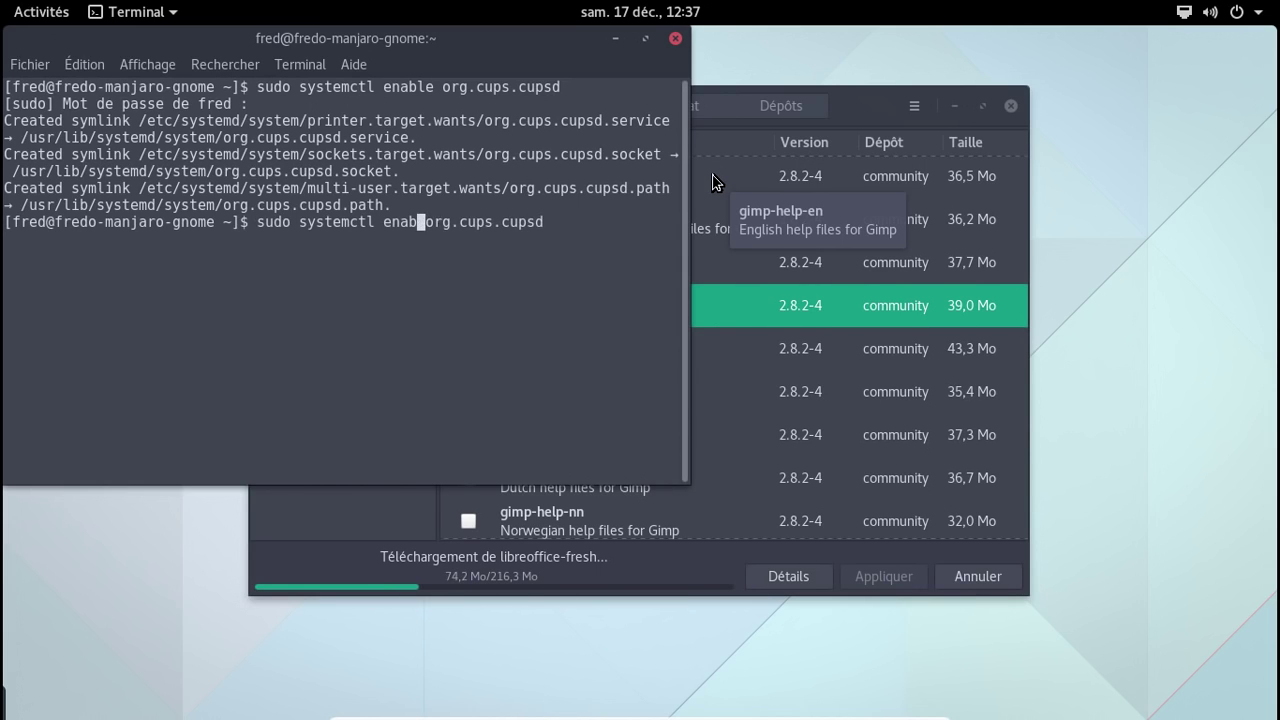
{"action": "key", "text": "BackSpace"}
{"action": "key", "text": "BackSpace"}
{"action": "key", "text": "BackSpace"}
{"action": "key", "text": "BackSpace"}
{"action": "type", "text": "start"}
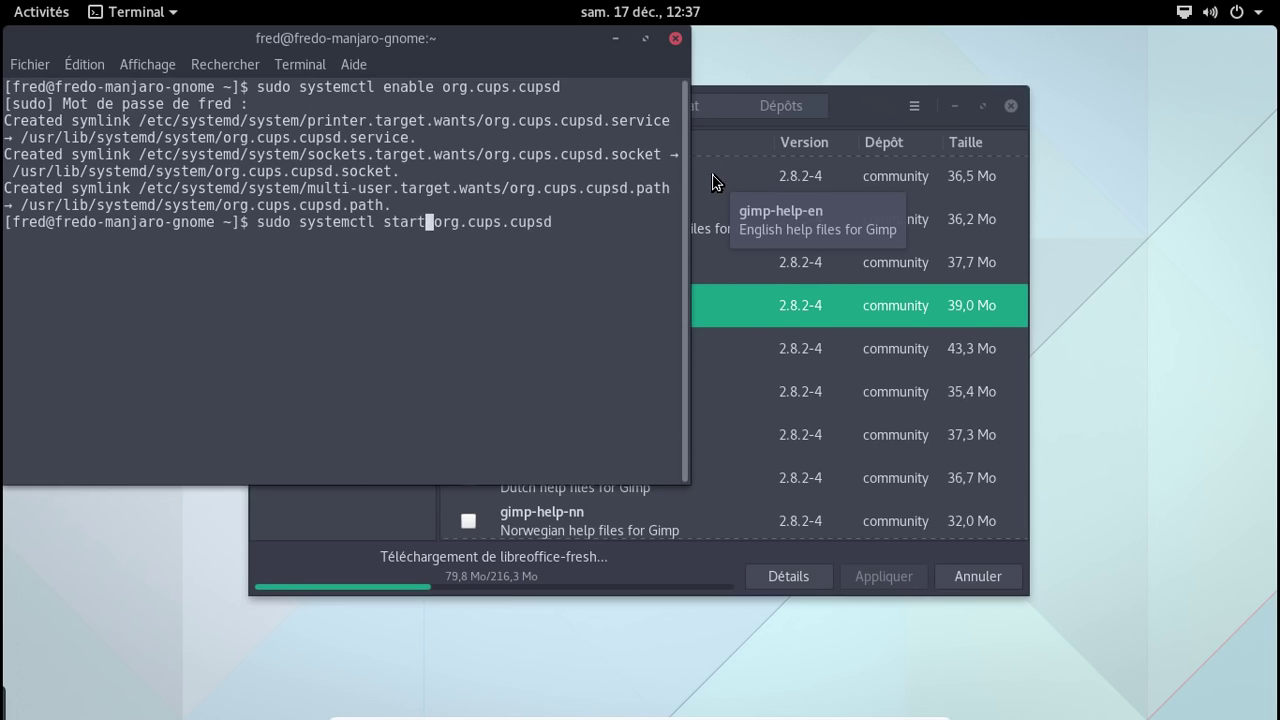
{"action": "key", "text": "Return"}
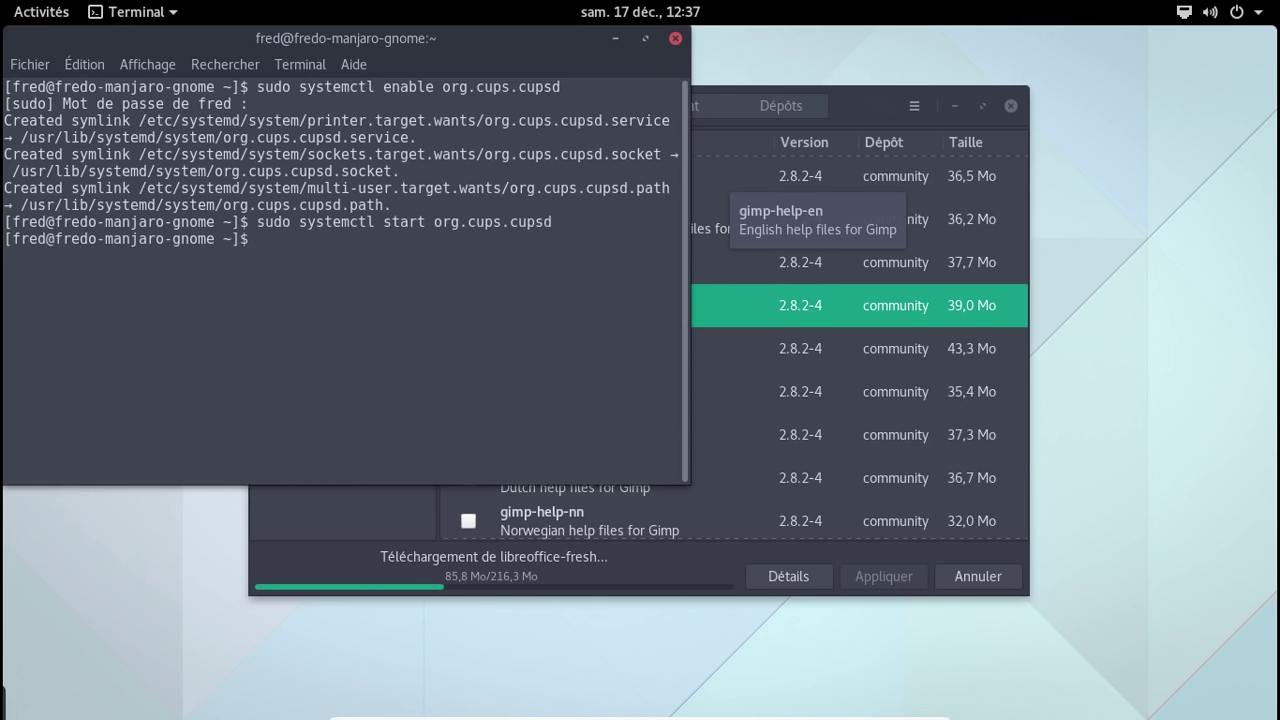
{"action": "left_click", "coordinate": [675, 41]}
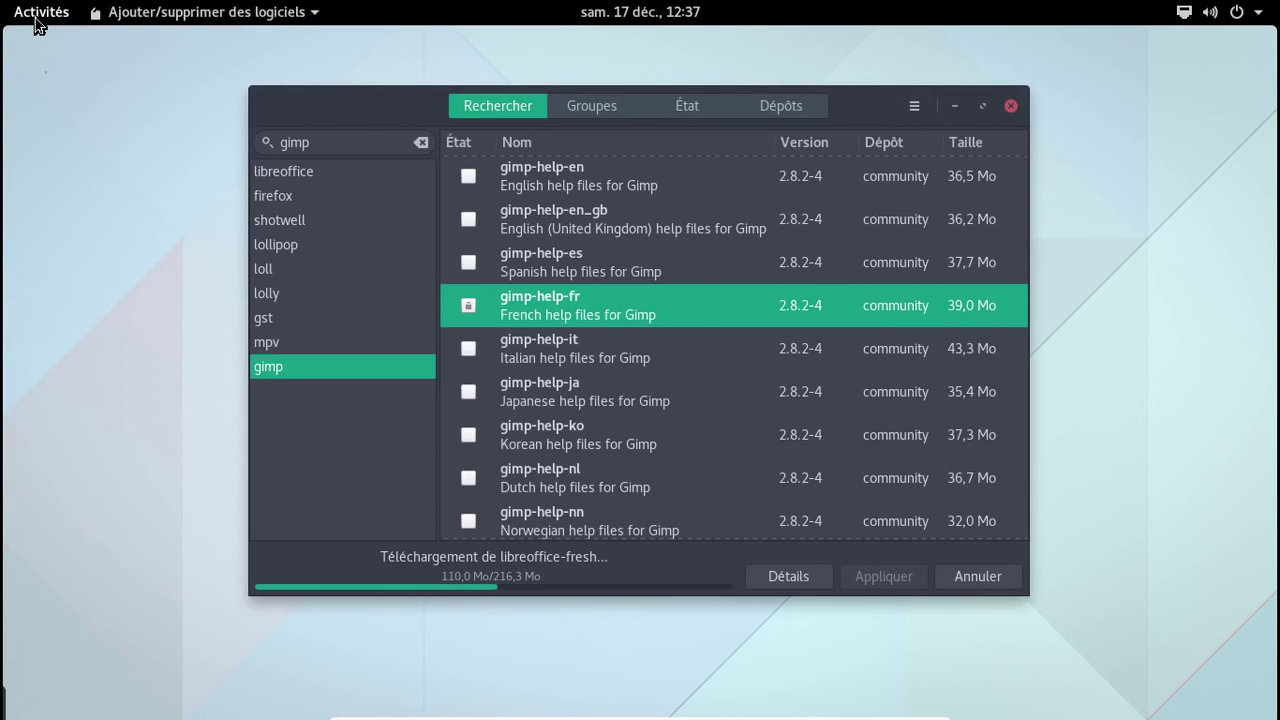
Step: Search the applications for "pri", open the print configuration tool to check for printers, and close it
{"action": "mouse_move", "coordinate": [14, 11]}
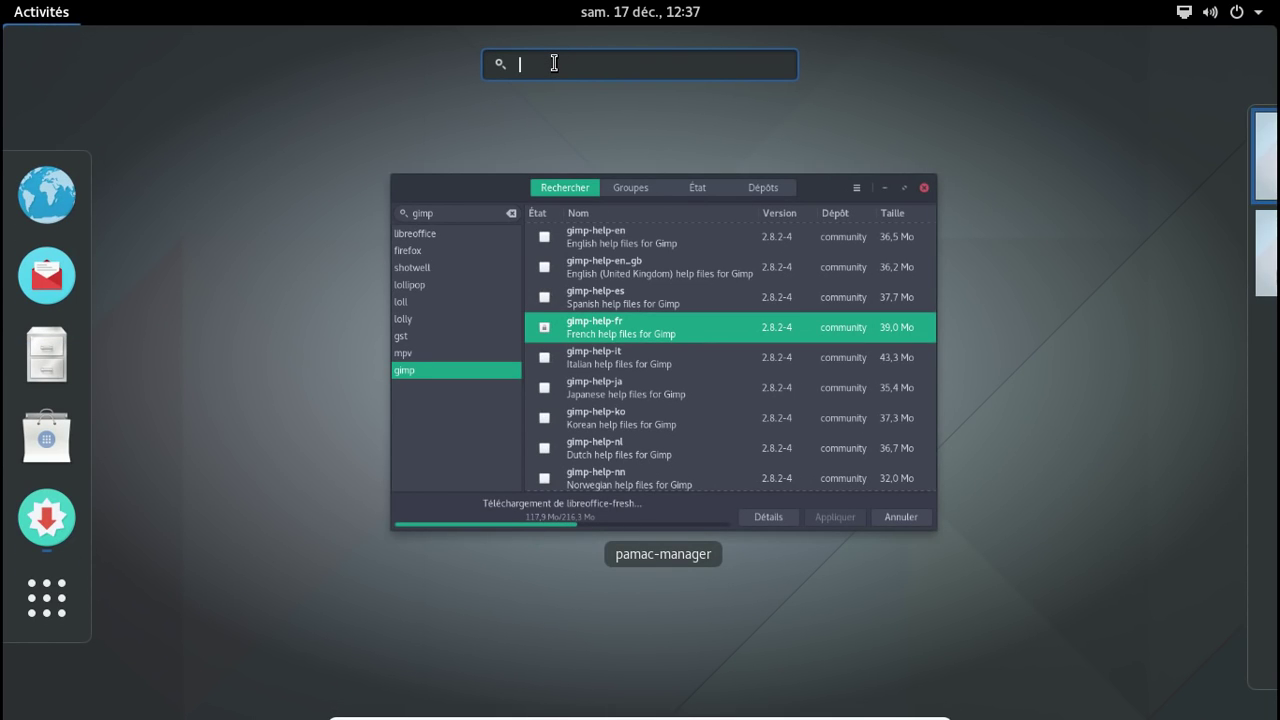
{"action": "type", "text": "pri"}
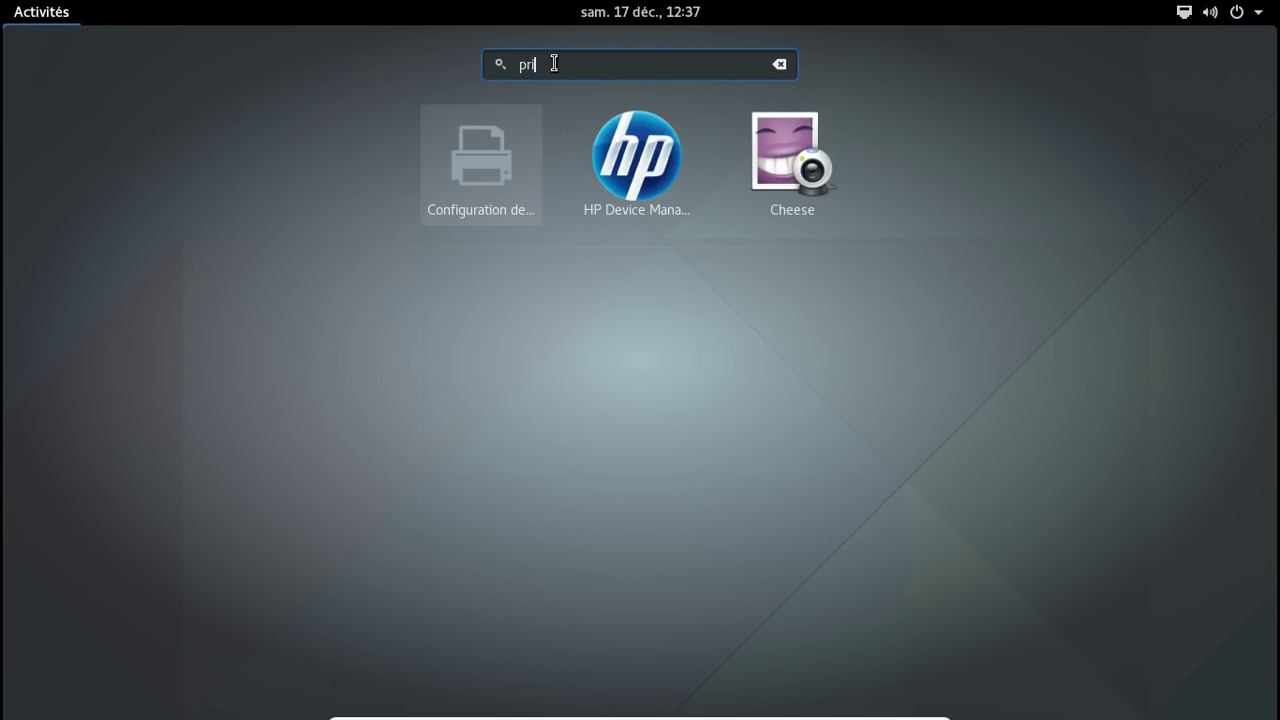
{"action": "left_click", "coordinate": [508, 162]}
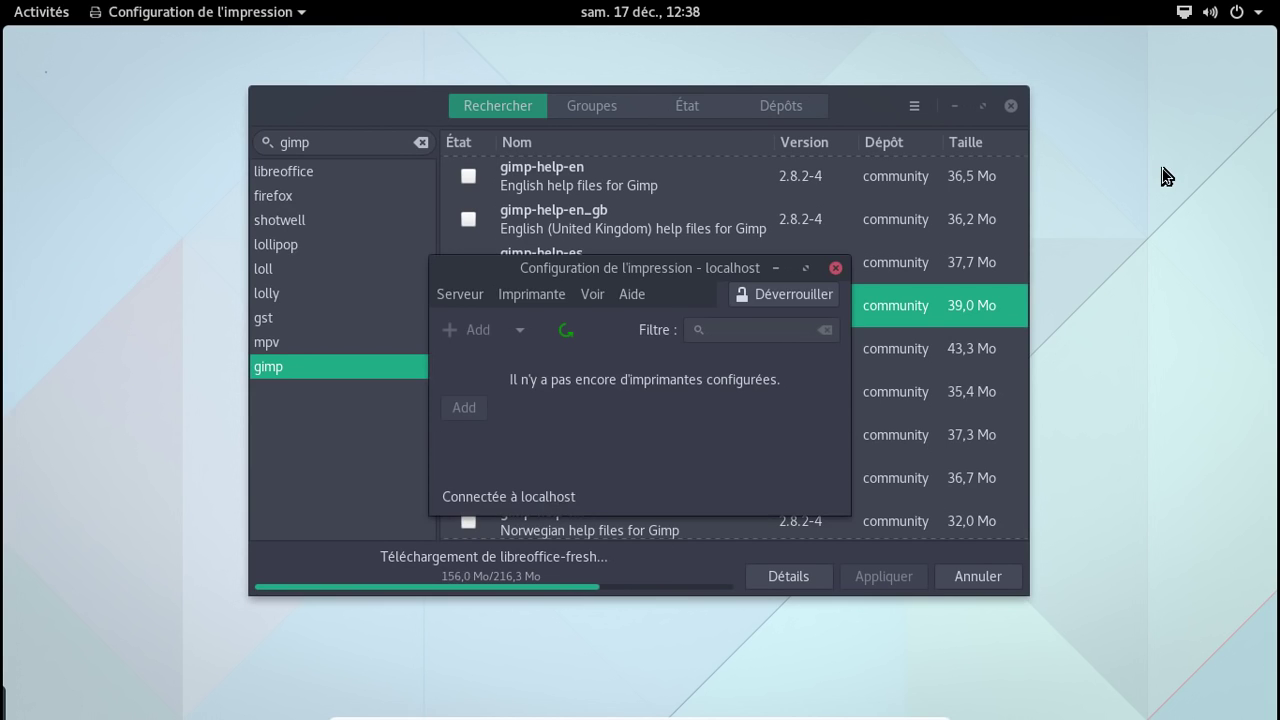
{"action": "left_click", "coordinate": [836, 269]}
Step: Open the file manager, reduce the icon zoom of the home folder by two levels, and close the window
{"action": "left_click", "coordinate": [47, 18]}
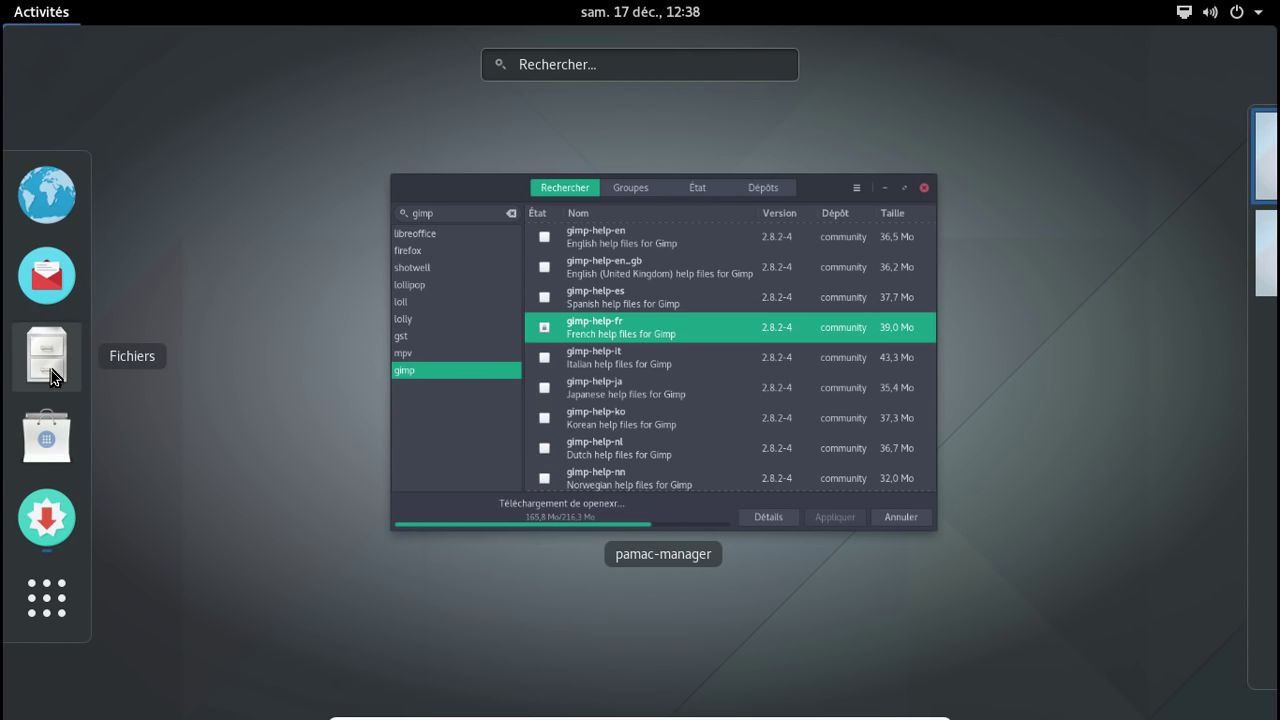
{"action": "left_click", "coordinate": [51, 372]}
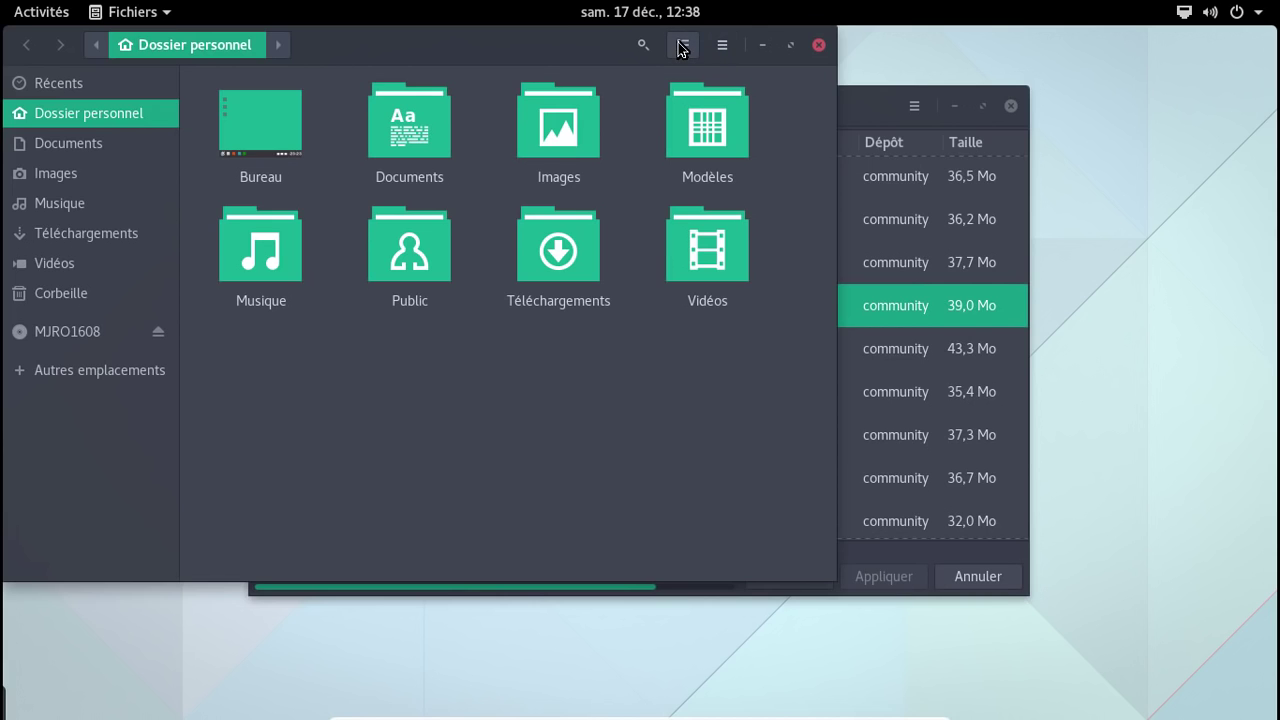
{"action": "left_click", "coordinate": [722, 44]}
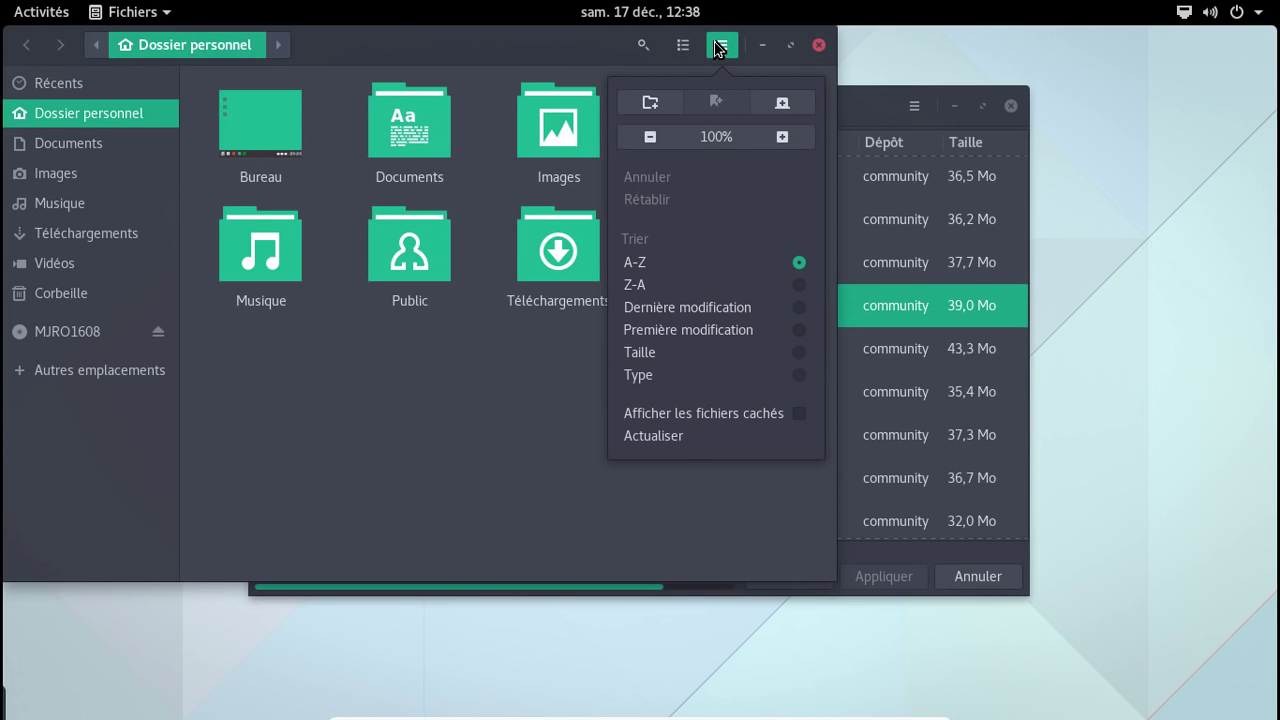
{"action": "left_click", "coordinate": [650, 137]}
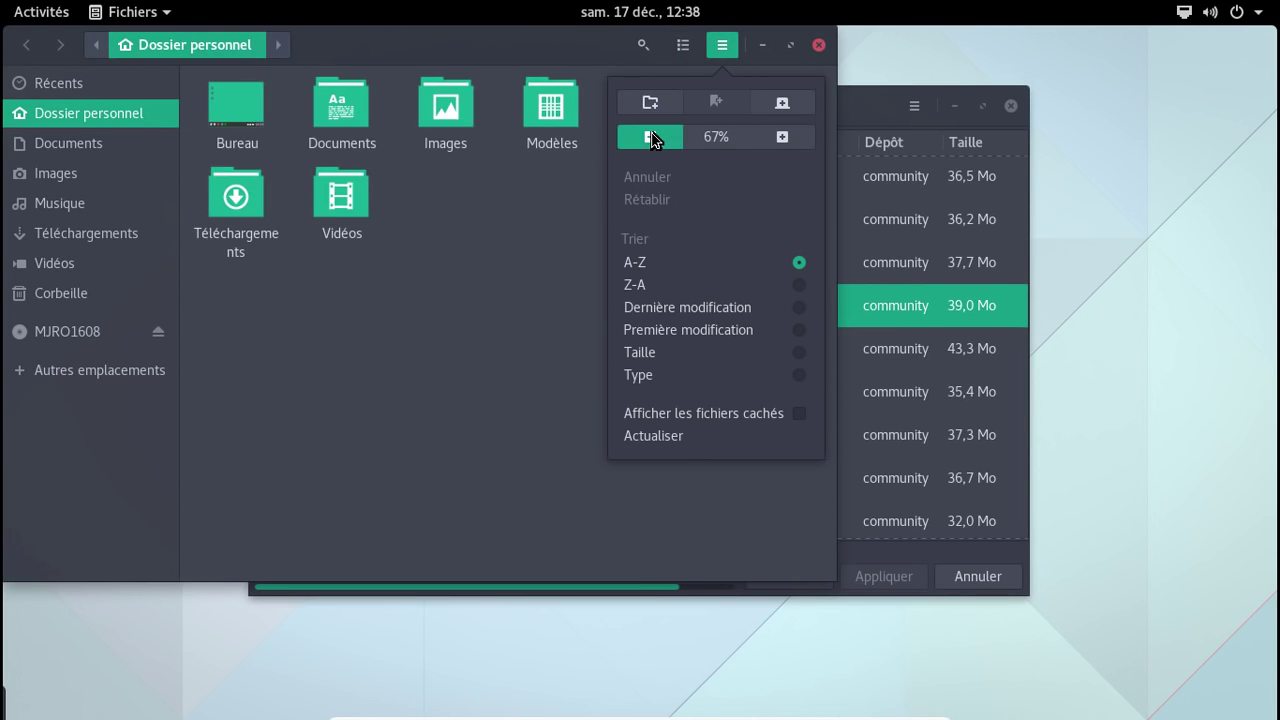
{"action": "left_click", "coordinate": [650, 137]}
{"action": "left_click", "coordinate": [527, 190]}
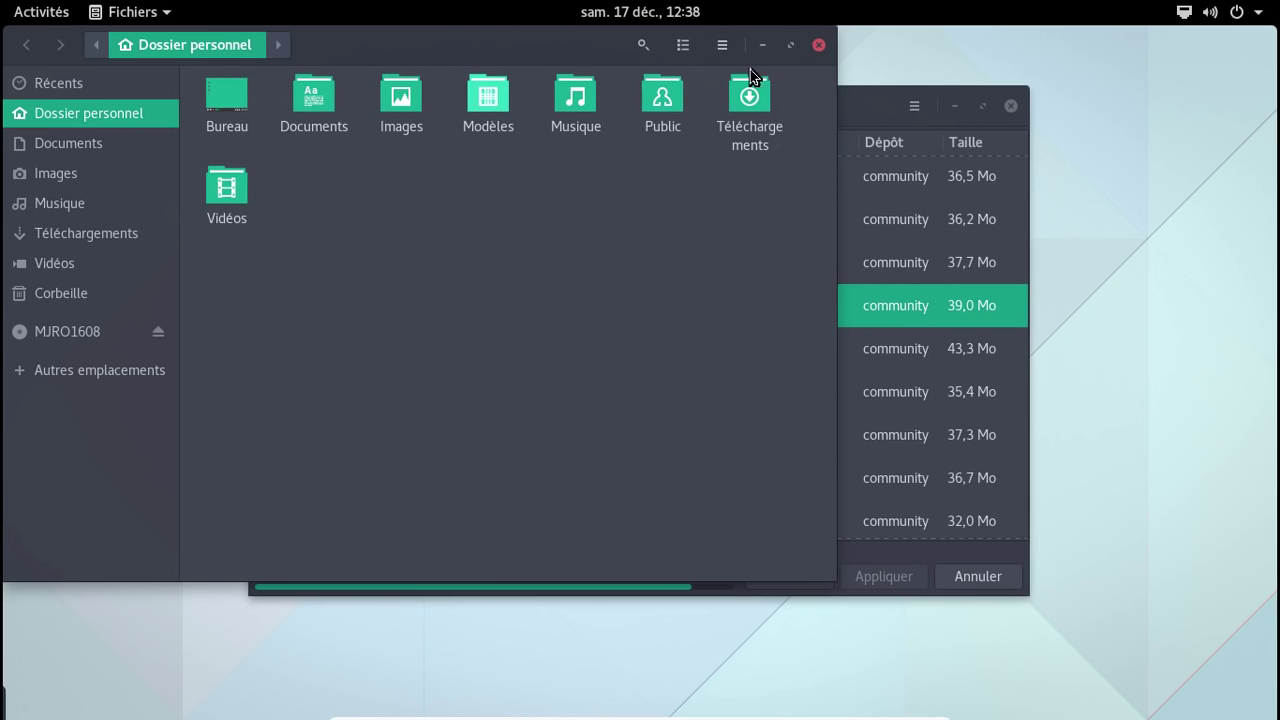
{"action": "left_click", "coordinate": [820, 48]}
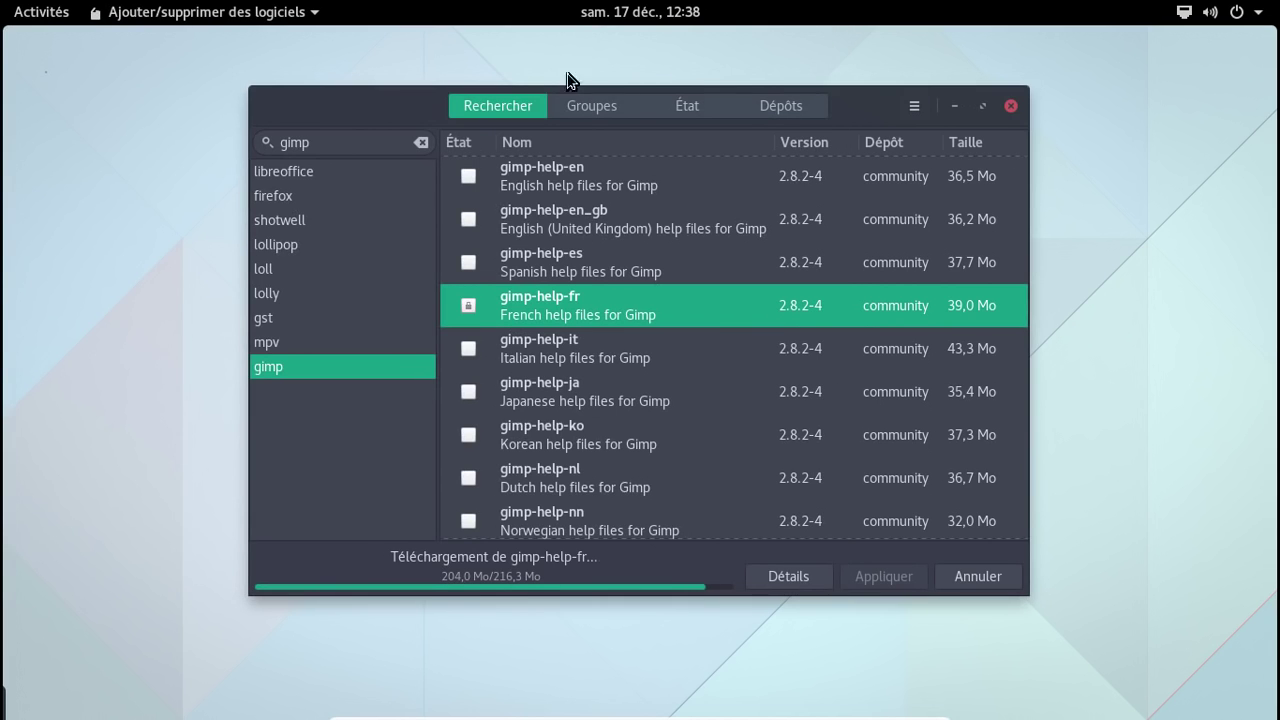
Step: Add Shotwell to the dash favourites from the full application list
{"action": "mouse_move", "coordinate": [423, 86]}
{"action": "left_mouse_down"}
{"action": "mouse_move", "coordinate": [443, 58]}
{"action": "mouse_move", "coordinate": [445, 84]}
{"action": "left_mouse_up"}
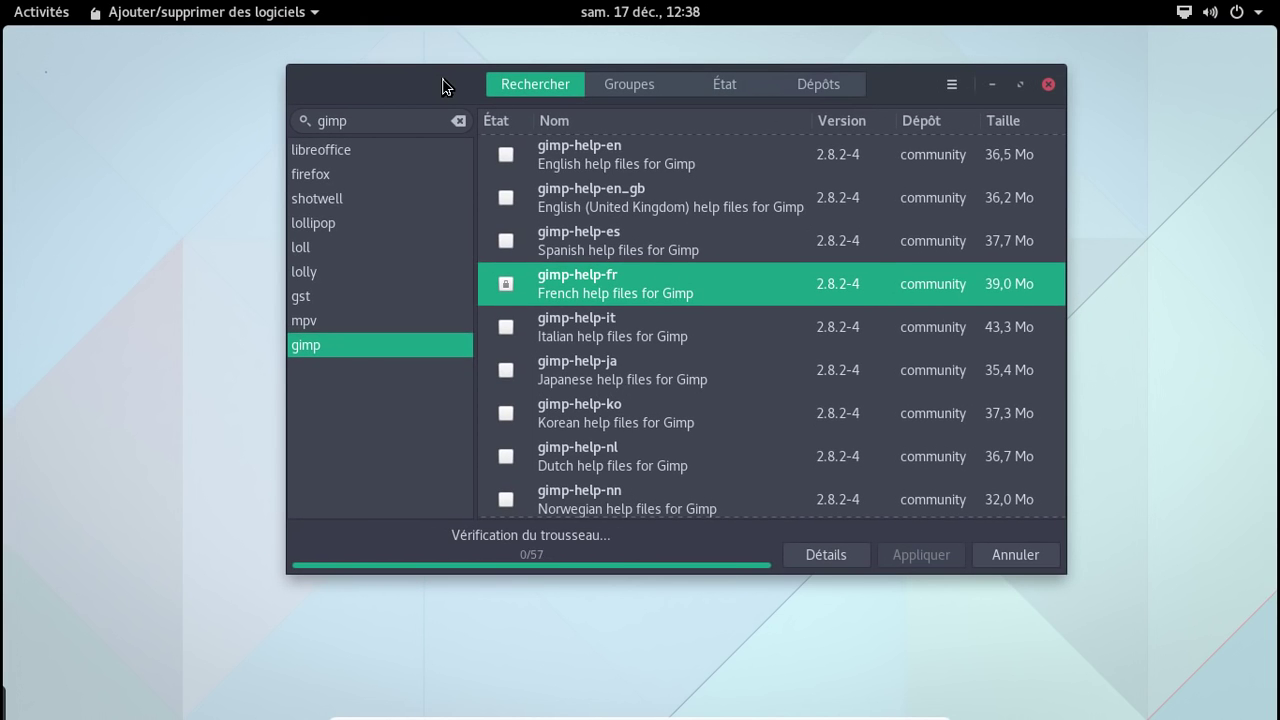
{"action": "left_click", "coordinate": [45, 11]}
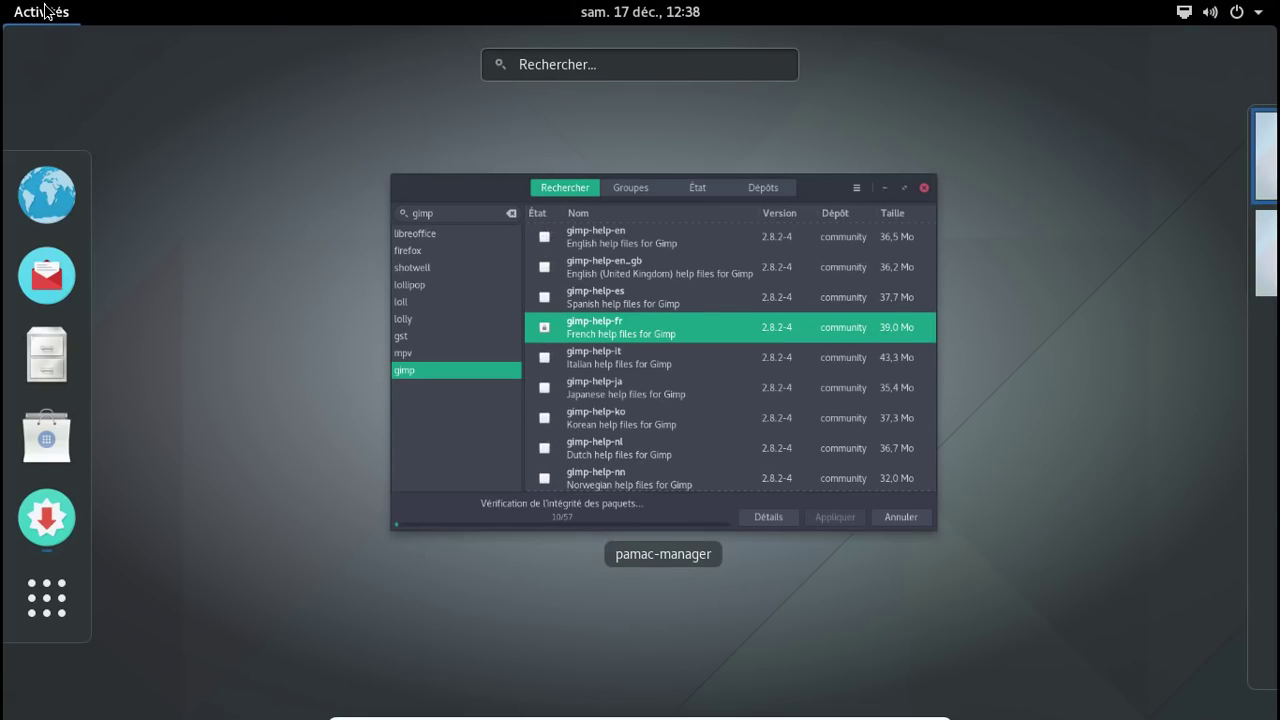
{"action": "left_click", "coordinate": [45, 602]}
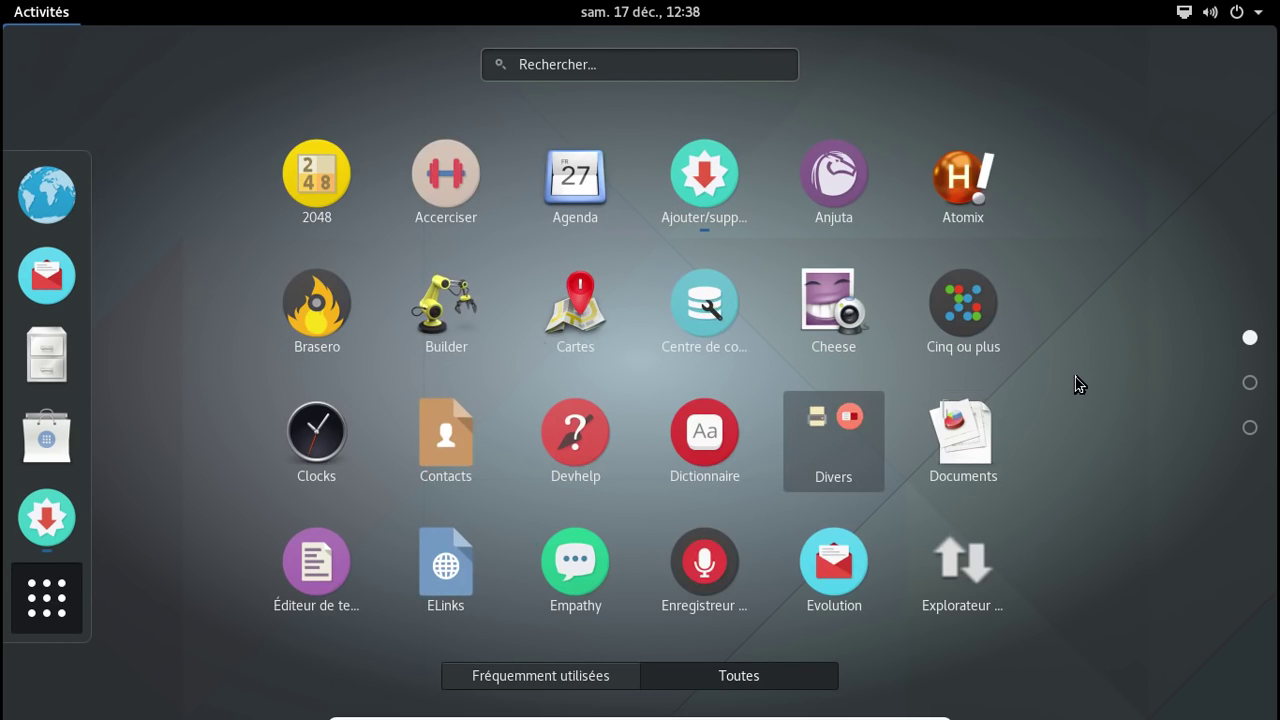
{"action": "scroll", "coordinate": [1075, 377], "scroll_direction": "down", "scroll_amount": 2}
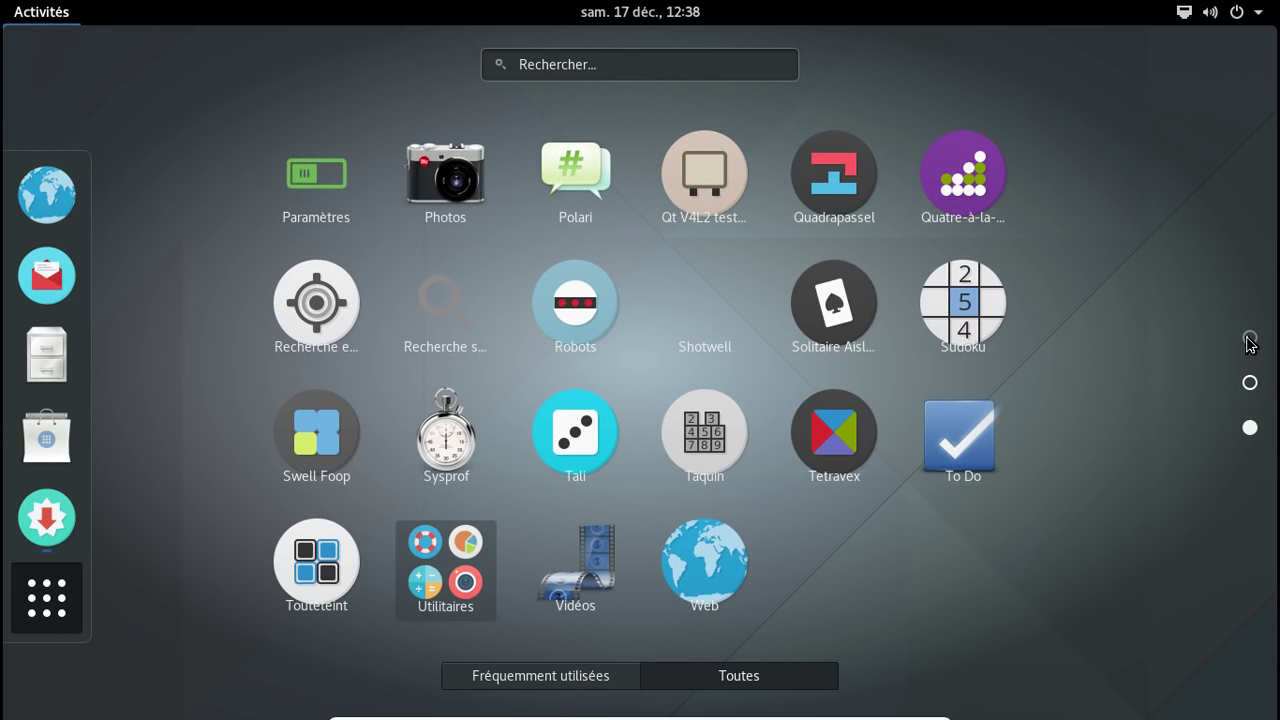
{"action": "left_click", "coordinate": [1249, 340]}
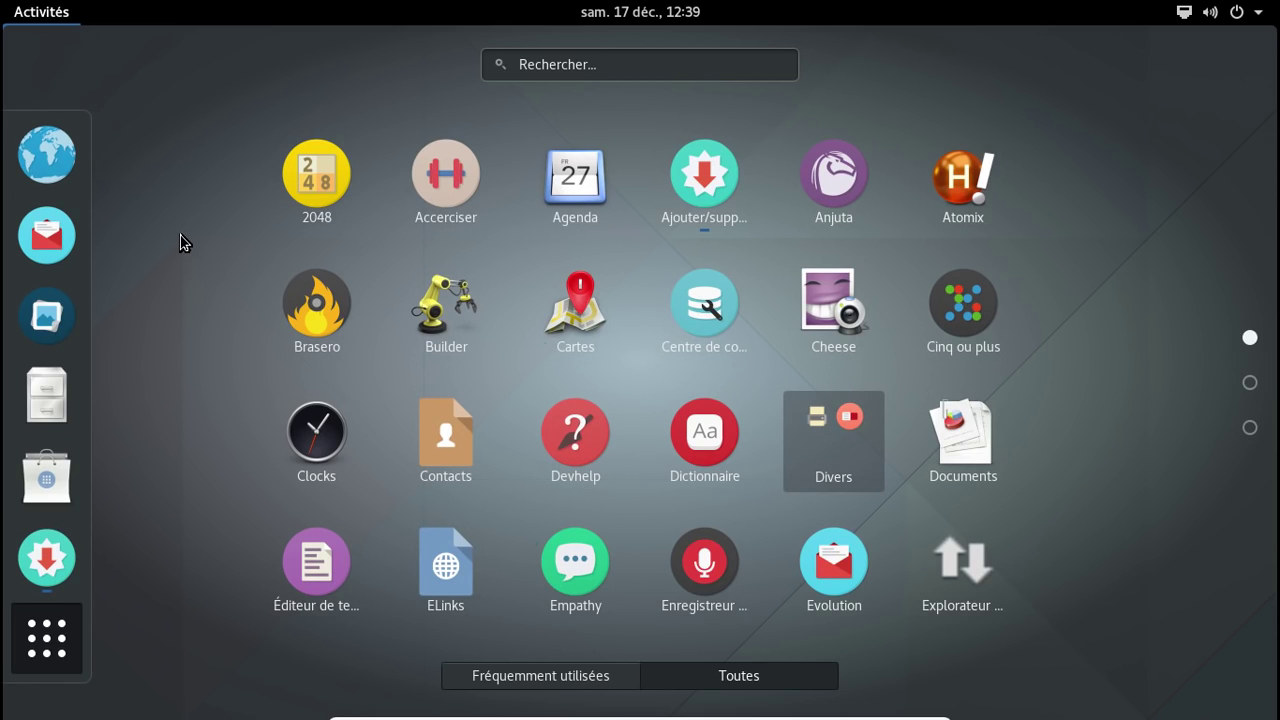
Step: Check the package installation progress and look through the full application list for the newly installed programs
{"action": "left_click", "coordinate": [78, 640]}
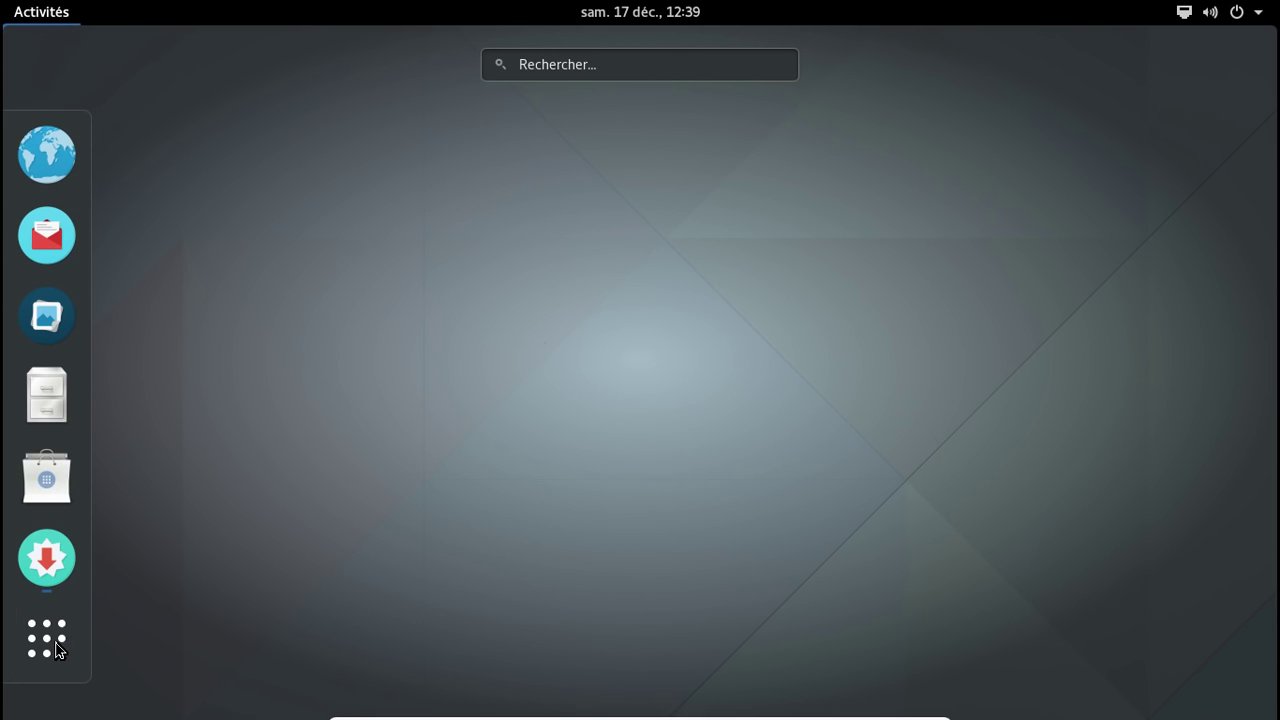
{"action": "left_click", "coordinate": [514, 417]}
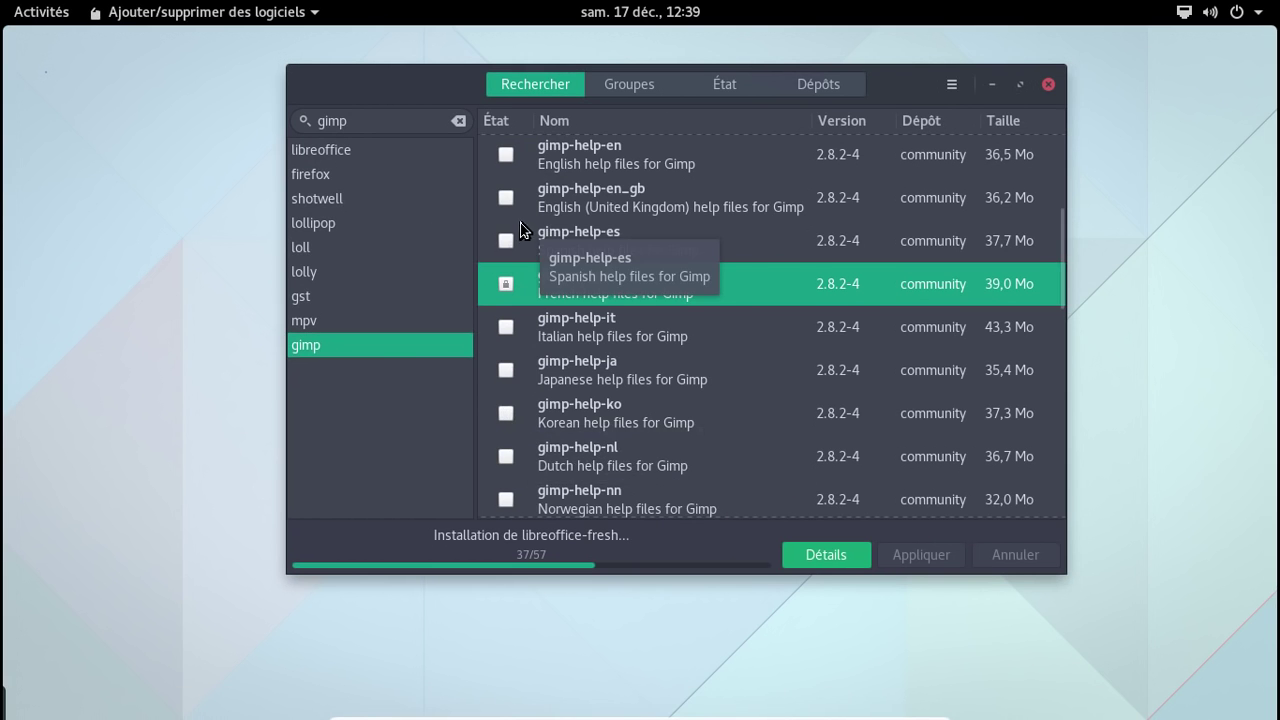
{"action": "left_click", "coordinate": [36, 14]}
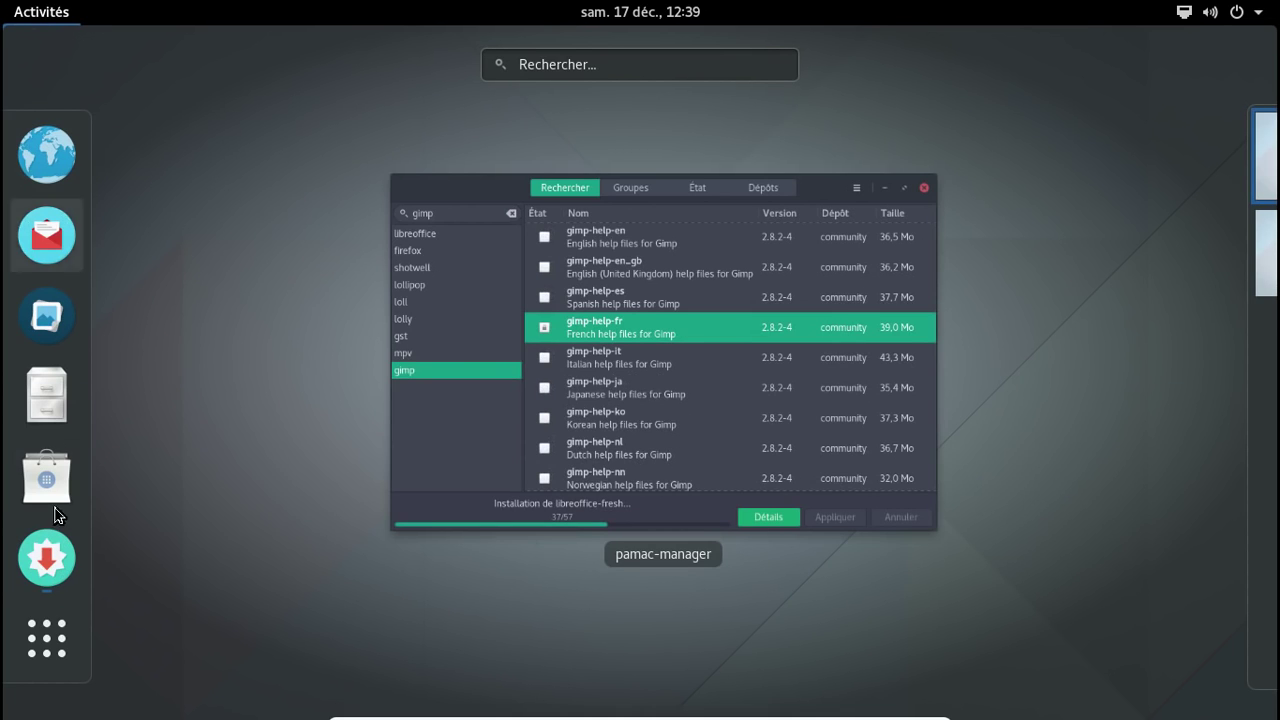
{"action": "left_click", "coordinate": [41, 640]}
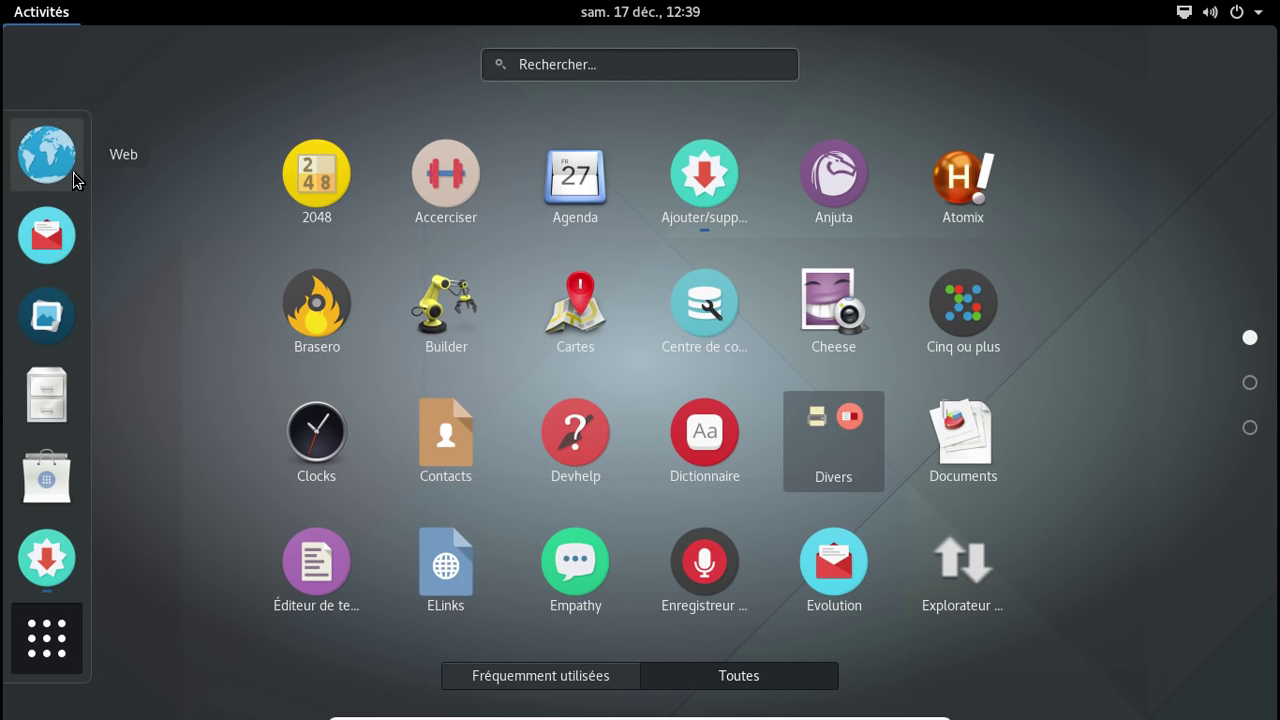
{"action": "left_click", "coordinate": [1249, 385]}
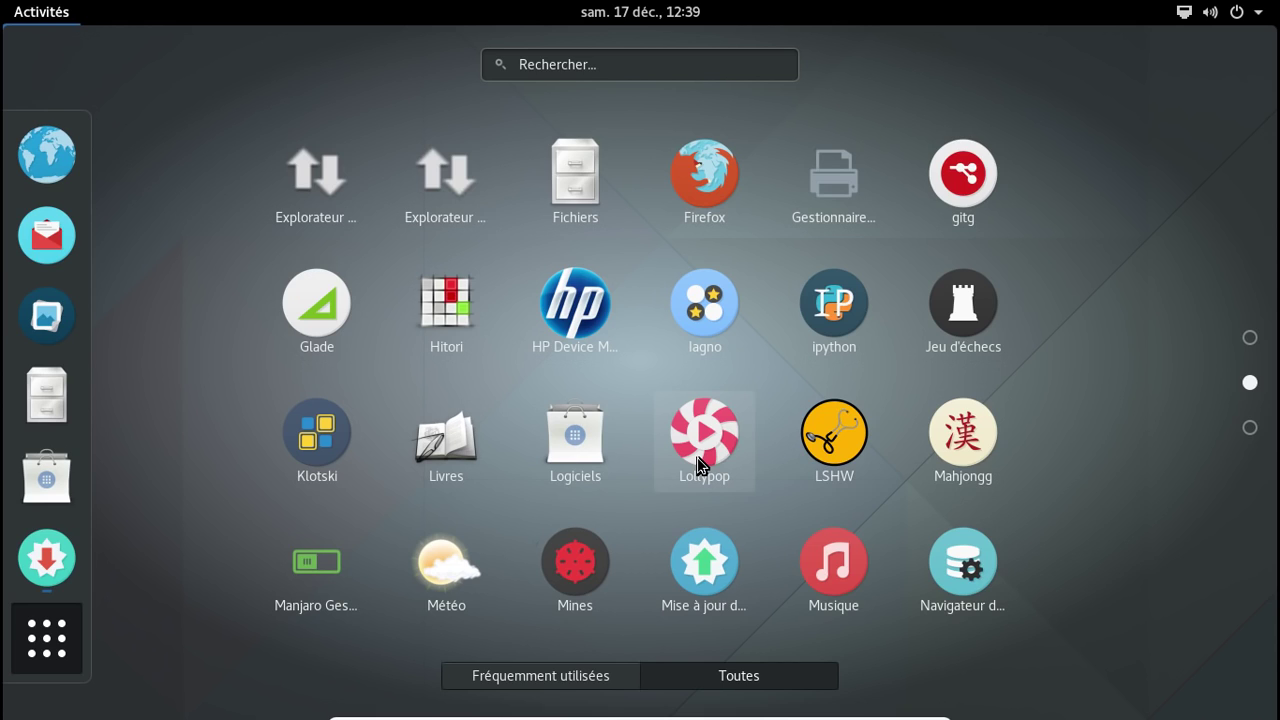
{"action": "scroll", "coordinate": [830, 445], "scroll_direction": "up", "scroll_amount": 1}
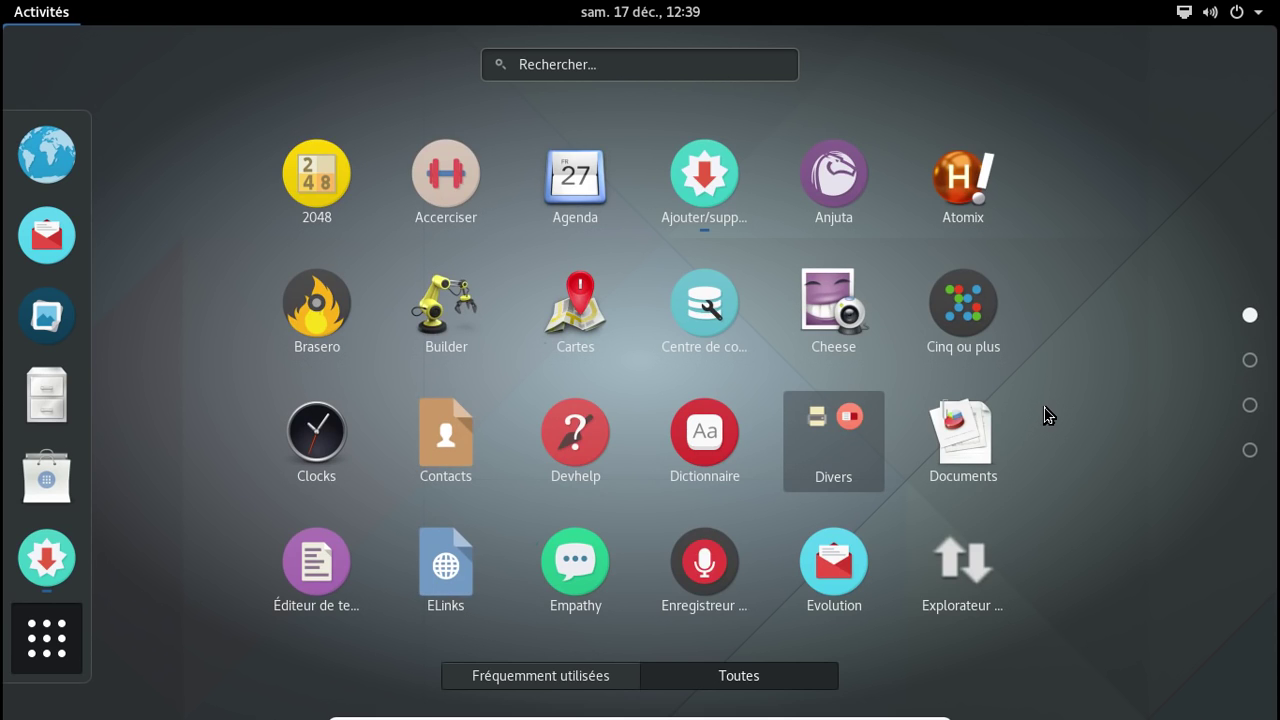
{"action": "left_click", "coordinate": [1250, 360]}
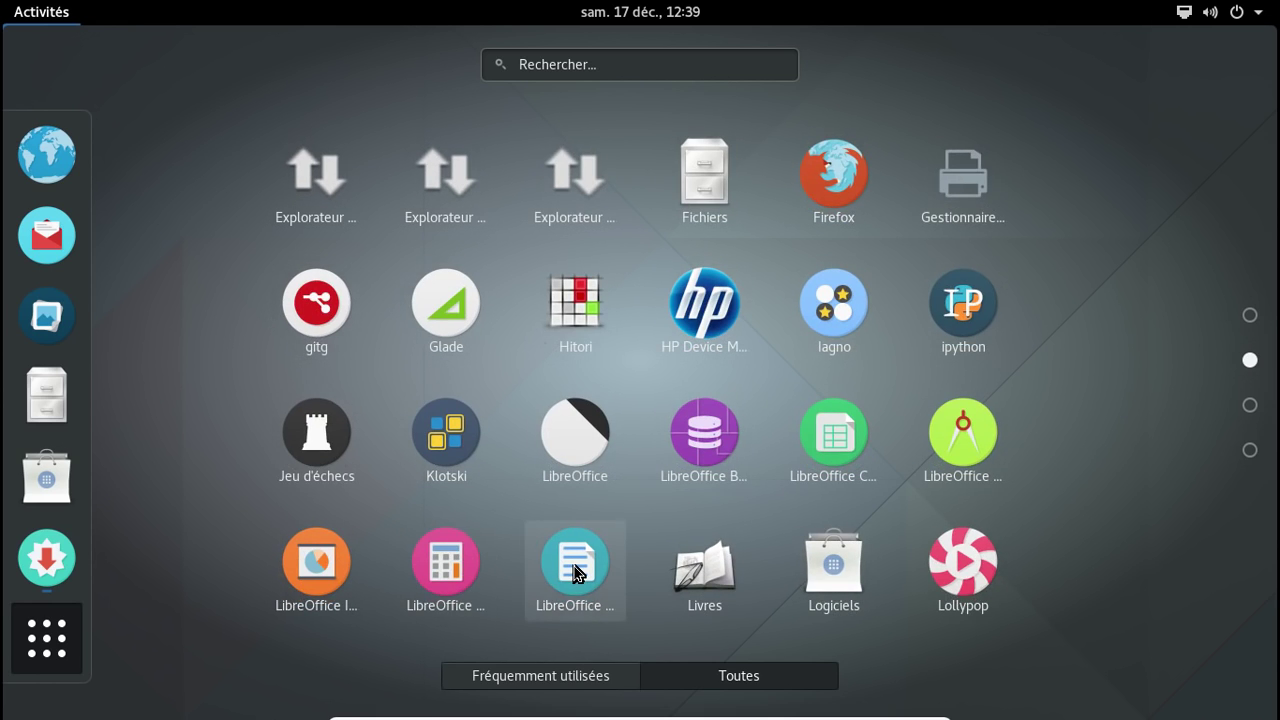
Step: Launch LibreOffice Writer, check its version in the About window, and close Writer and the package manager
{"action": "left_click", "coordinate": [575, 570]}
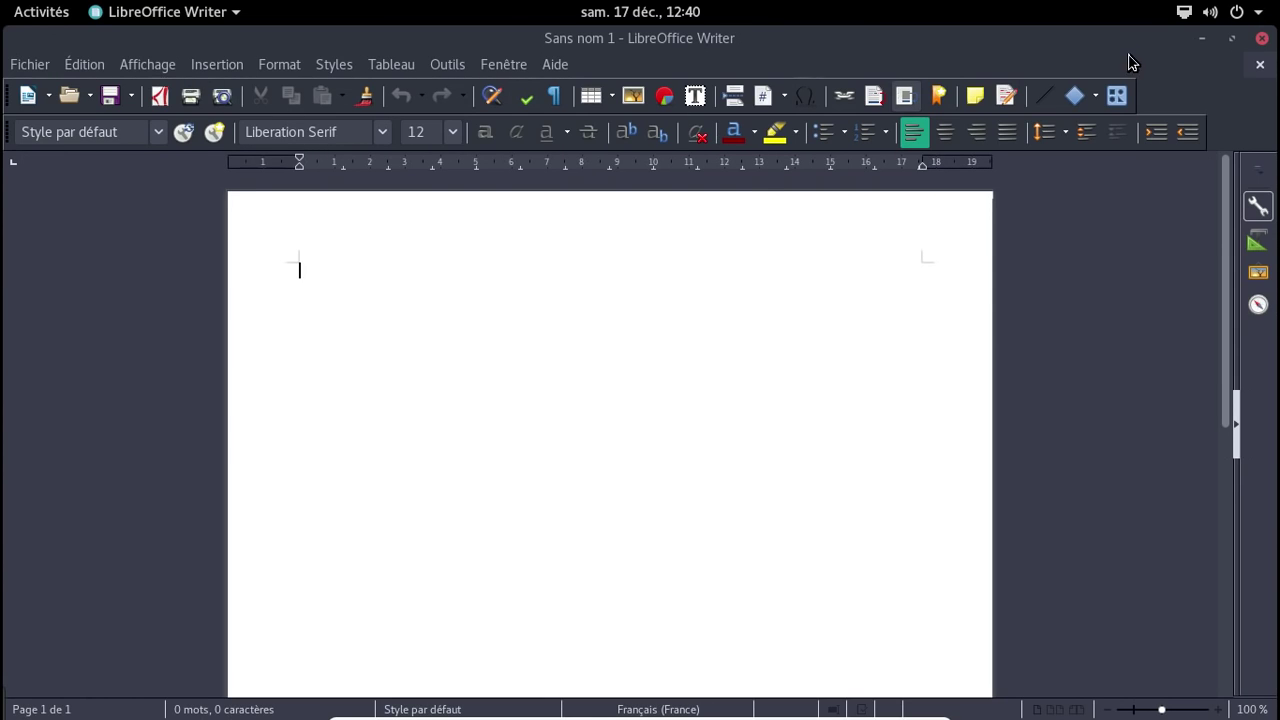
{"action": "left_click", "coordinate": [1234, 40]}
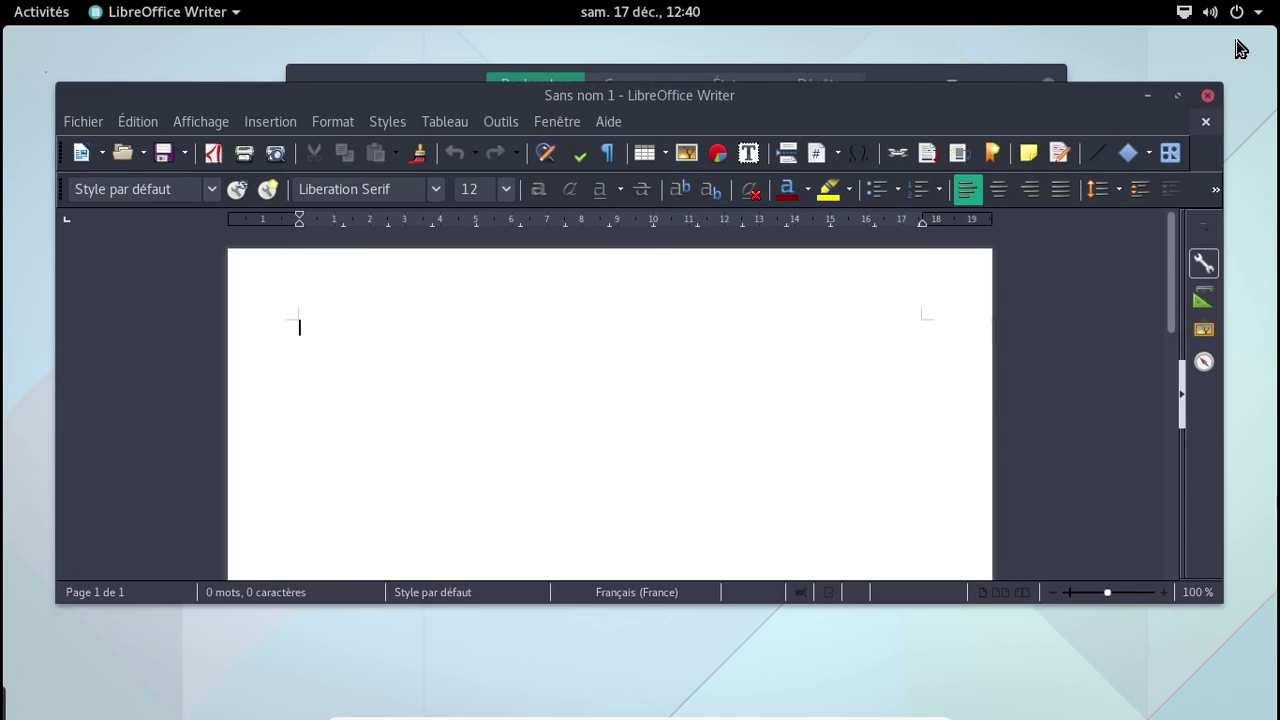
{"action": "left_click", "coordinate": [600, 125]}
{"action": "left_click", "coordinate": [664, 283]}
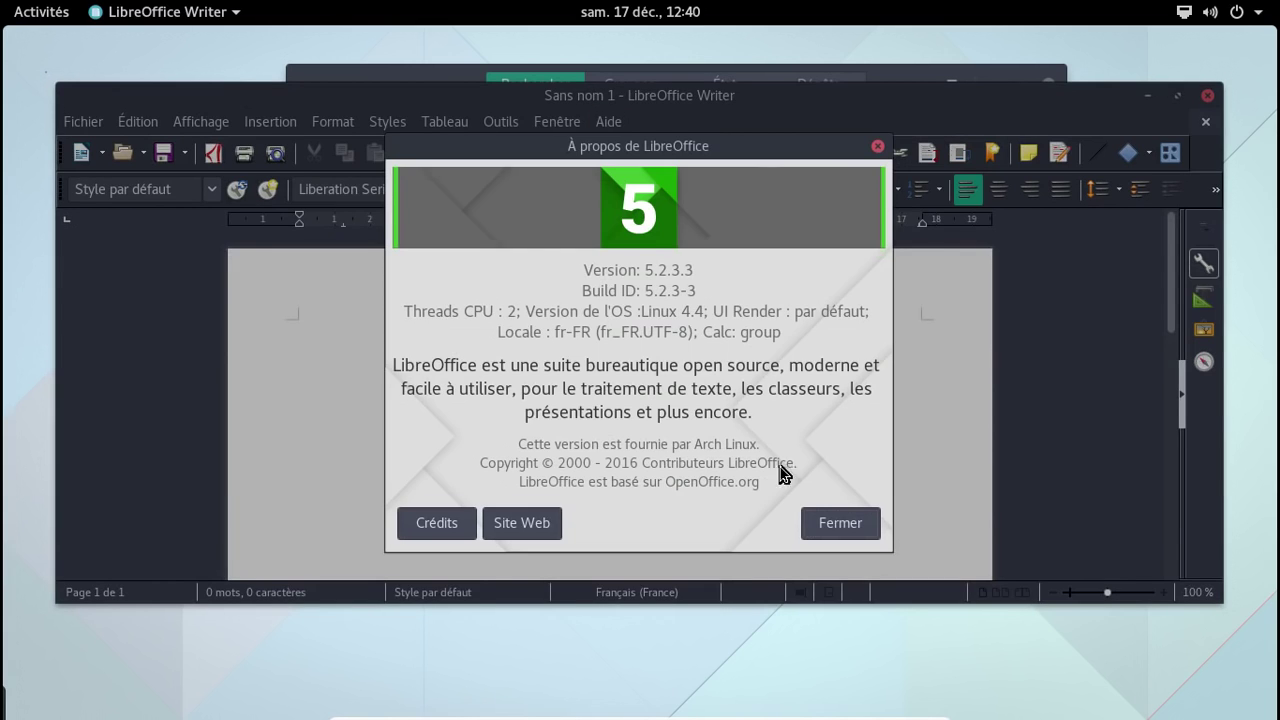
{"action": "left_click", "coordinate": [829, 523]}
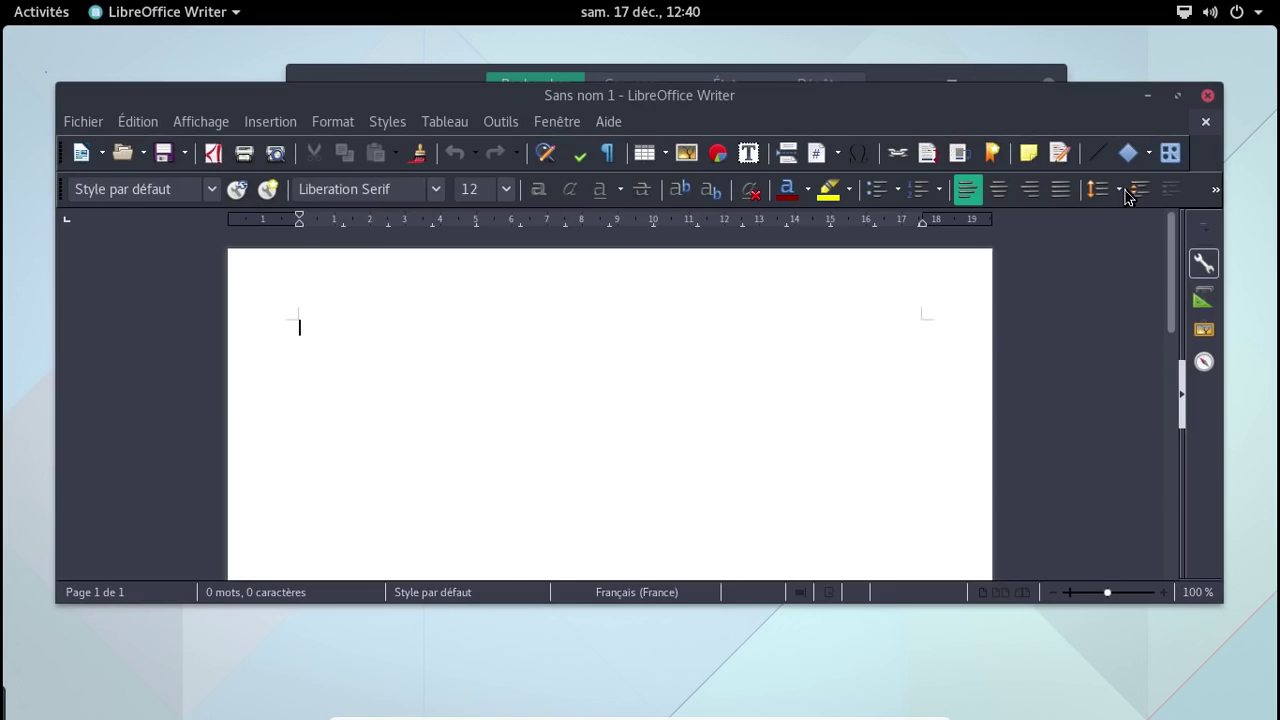
{"action": "left_click", "coordinate": [1208, 97]}
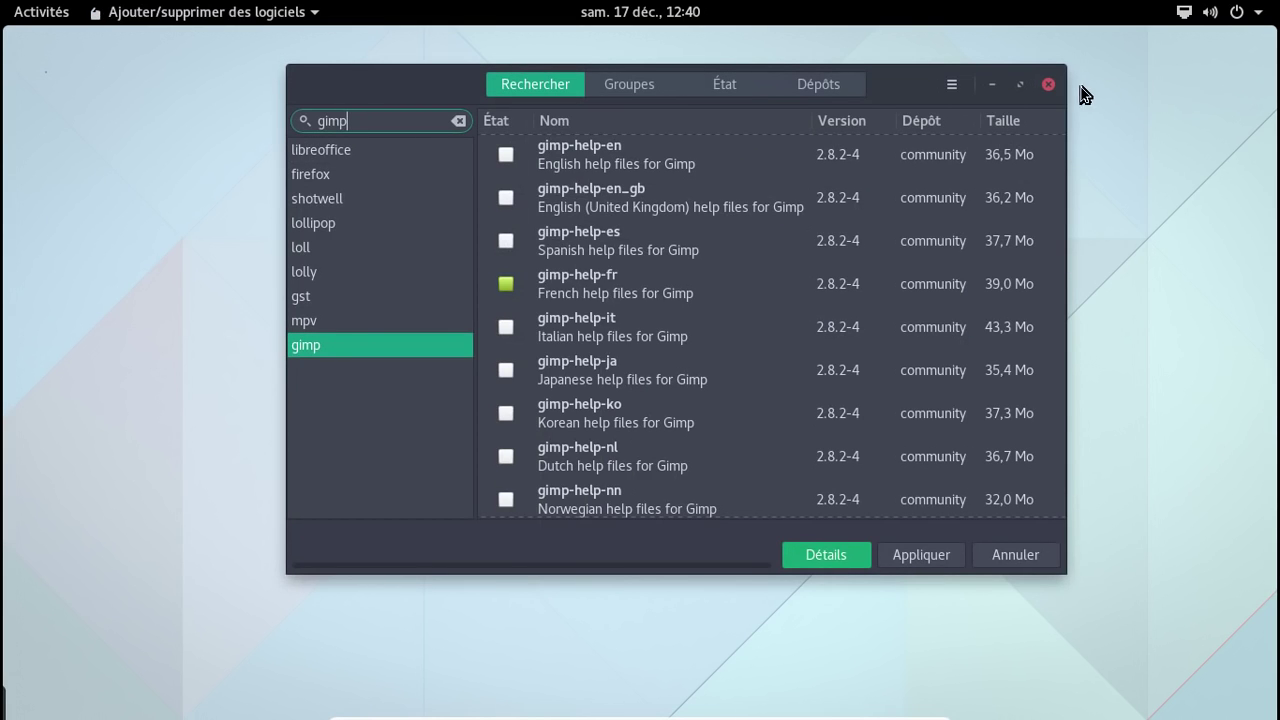
{"action": "left_click", "coordinate": [1048, 85]}
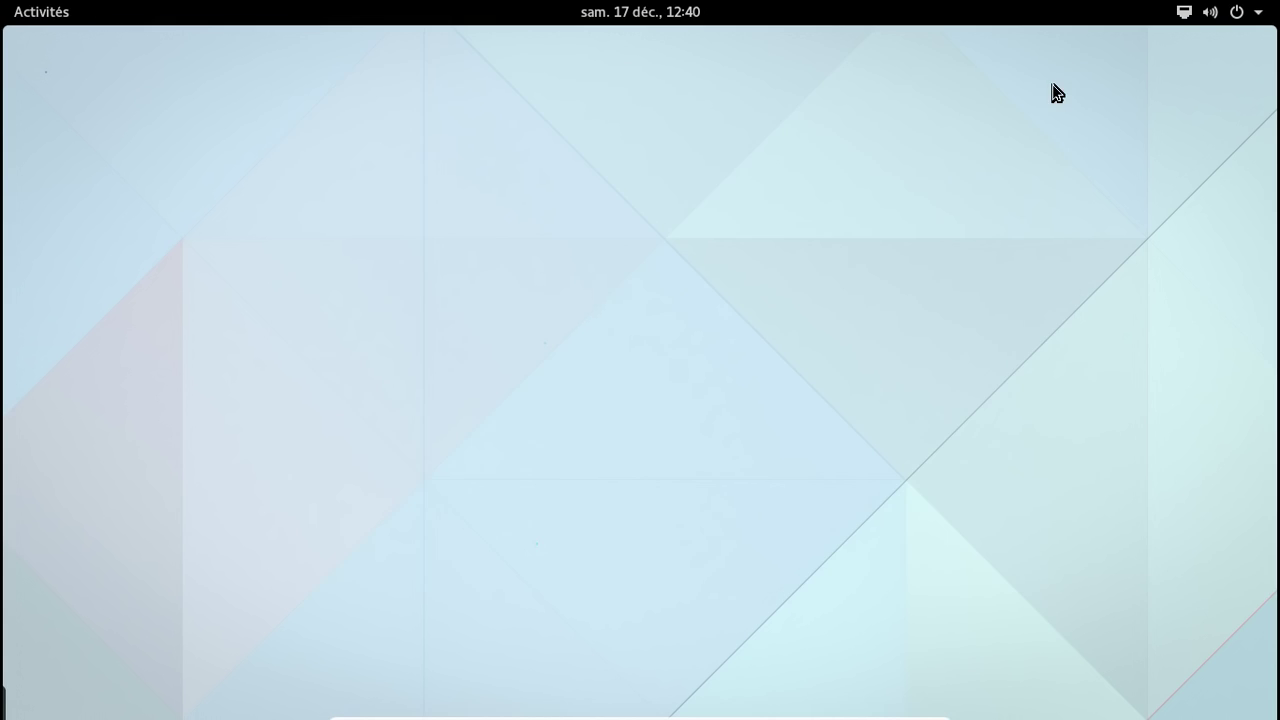
Step: Launch Firefox from the full application list and restore its maximised window to a smaller size
{"action": "left_click", "coordinate": [21, 13]}
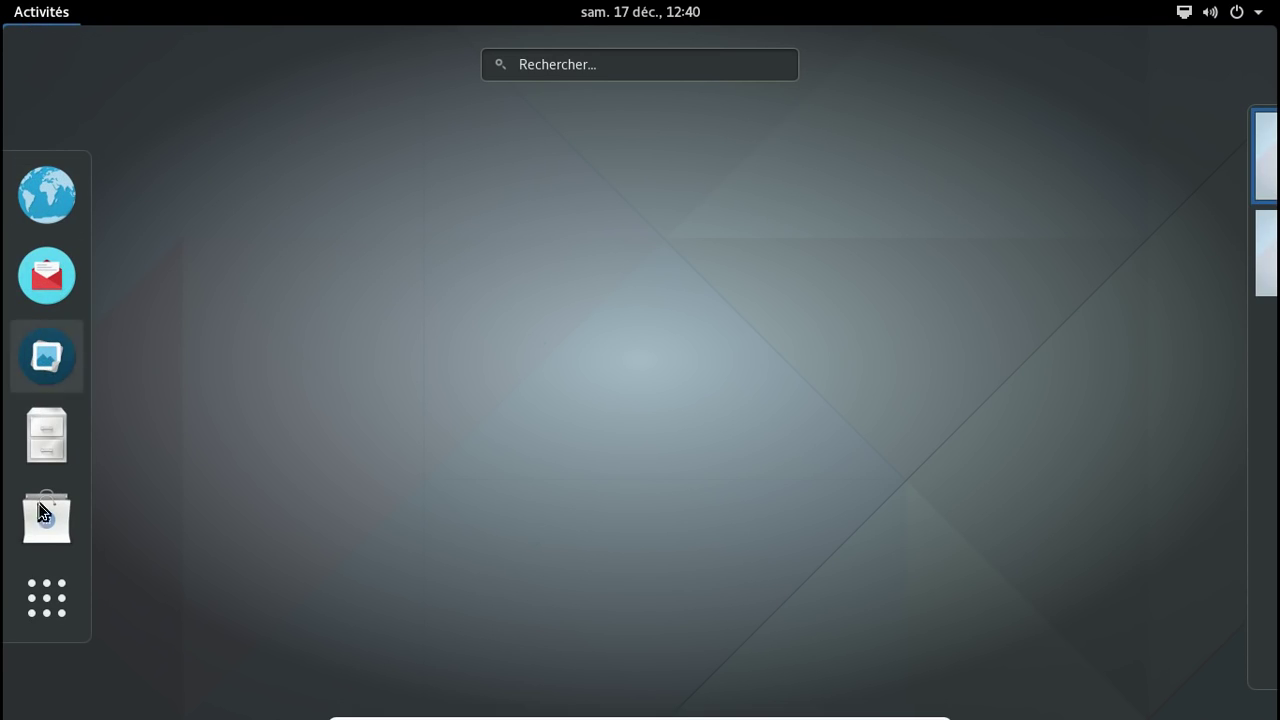
{"action": "left_click", "coordinate": [55, 590]}
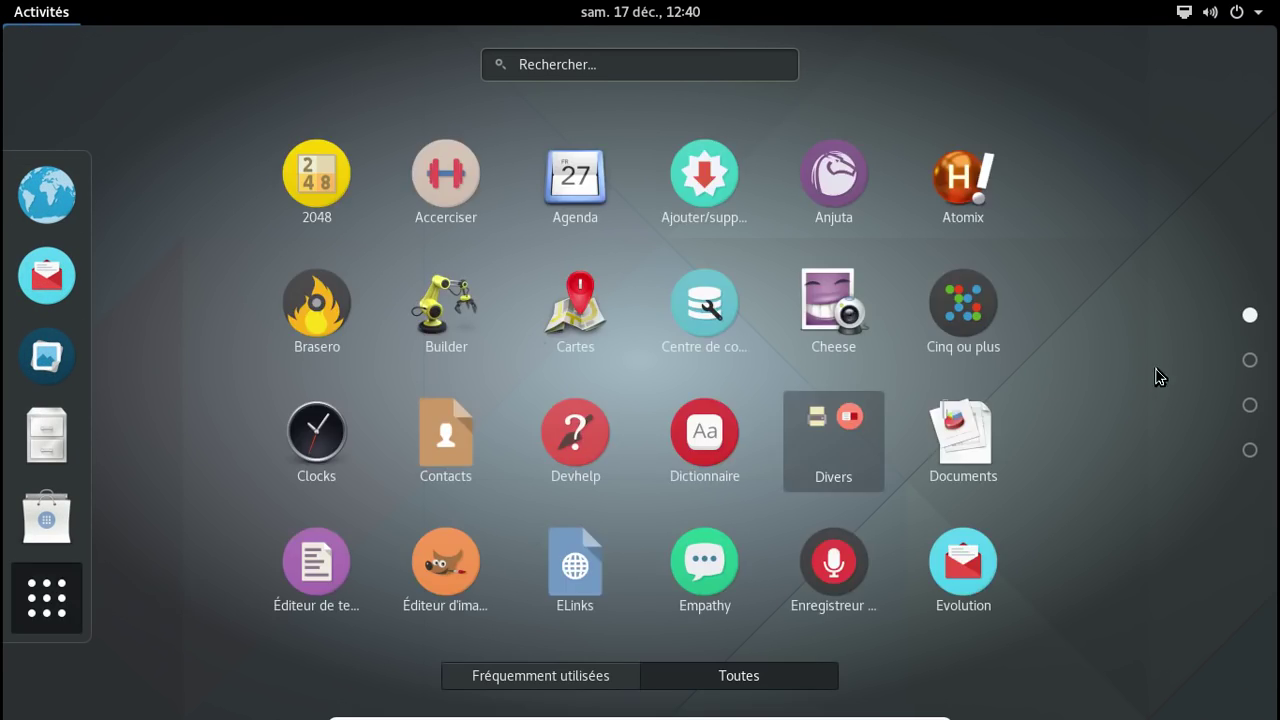
{"action": "left_click", "coordinate": [1249, 360]}
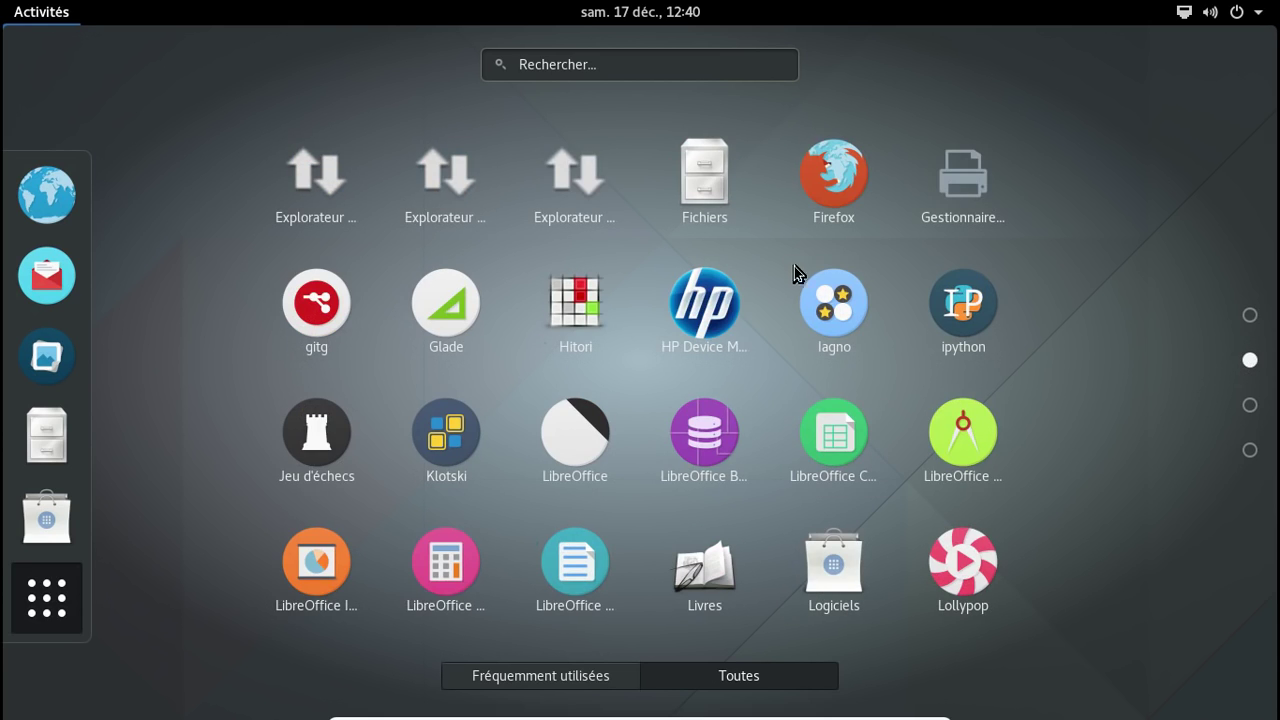
{"action": "left_click", "coordinate": [824, 195]}
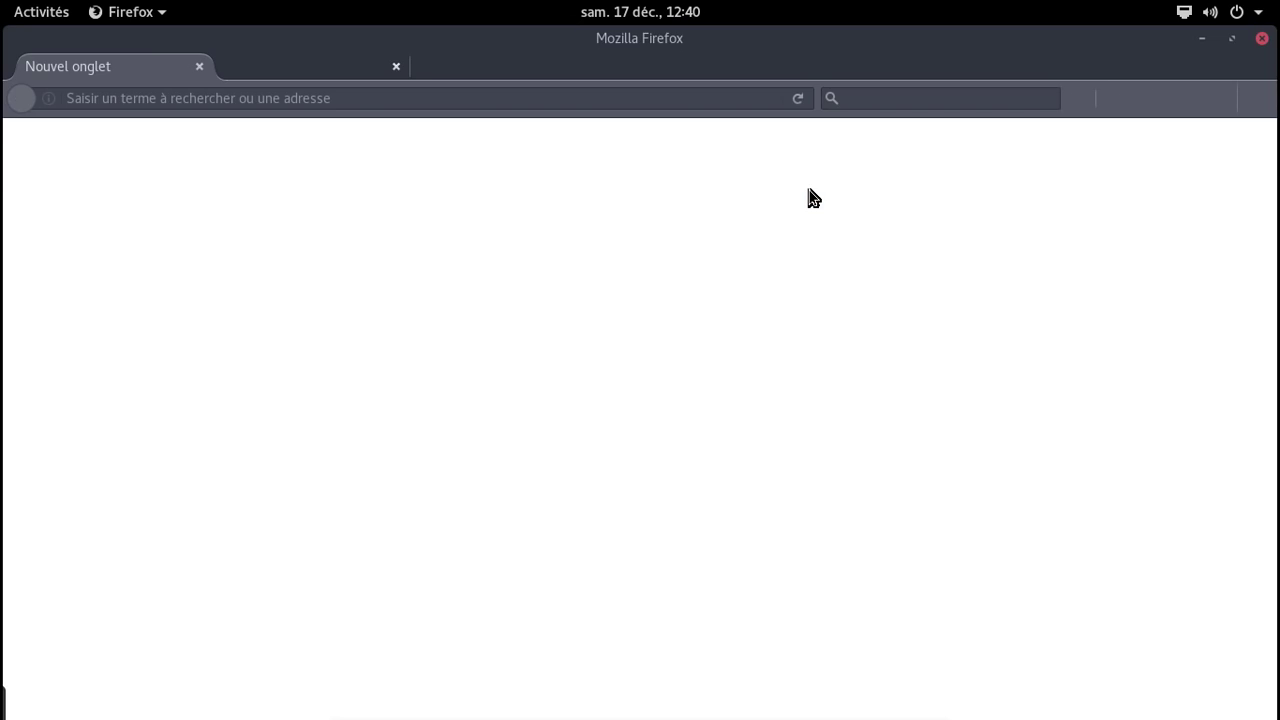
{"action": "left_click", "coordinate": [1230, 40]}
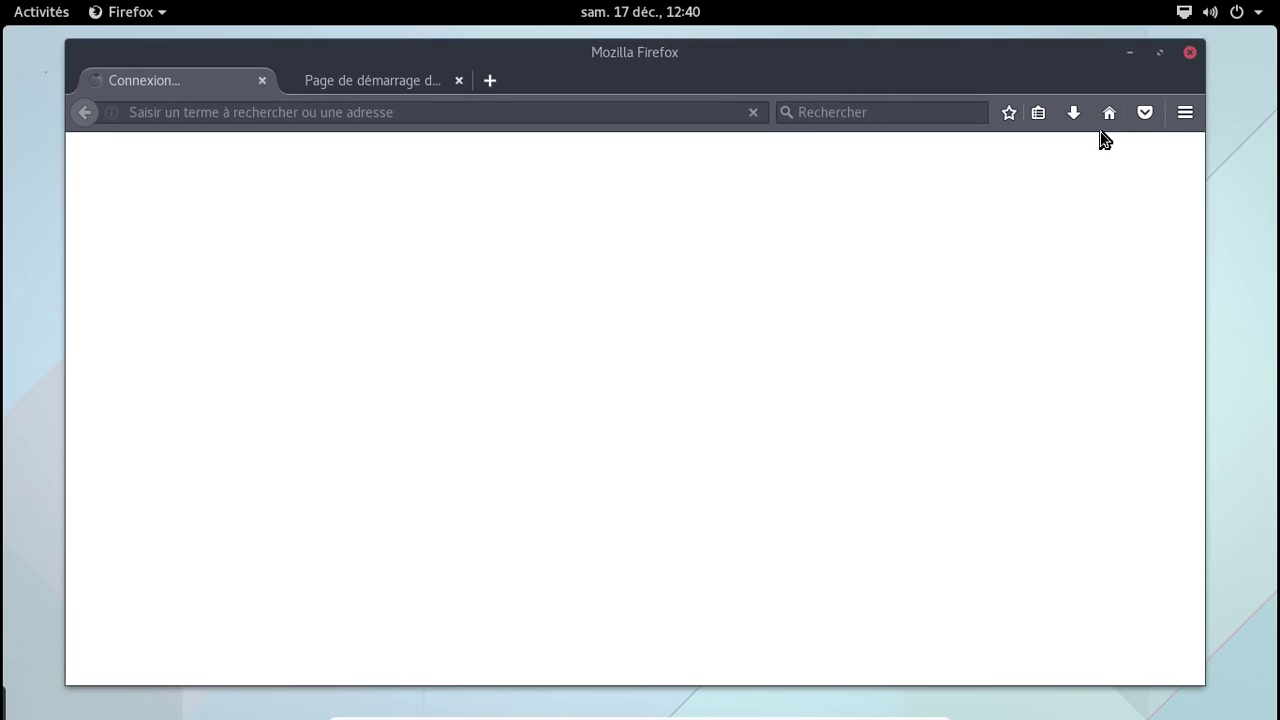
Step: Check the Firefox version in its About window and close the browser with all its tabs
{"action": "left_click", "coordinate": [1183, 113]}
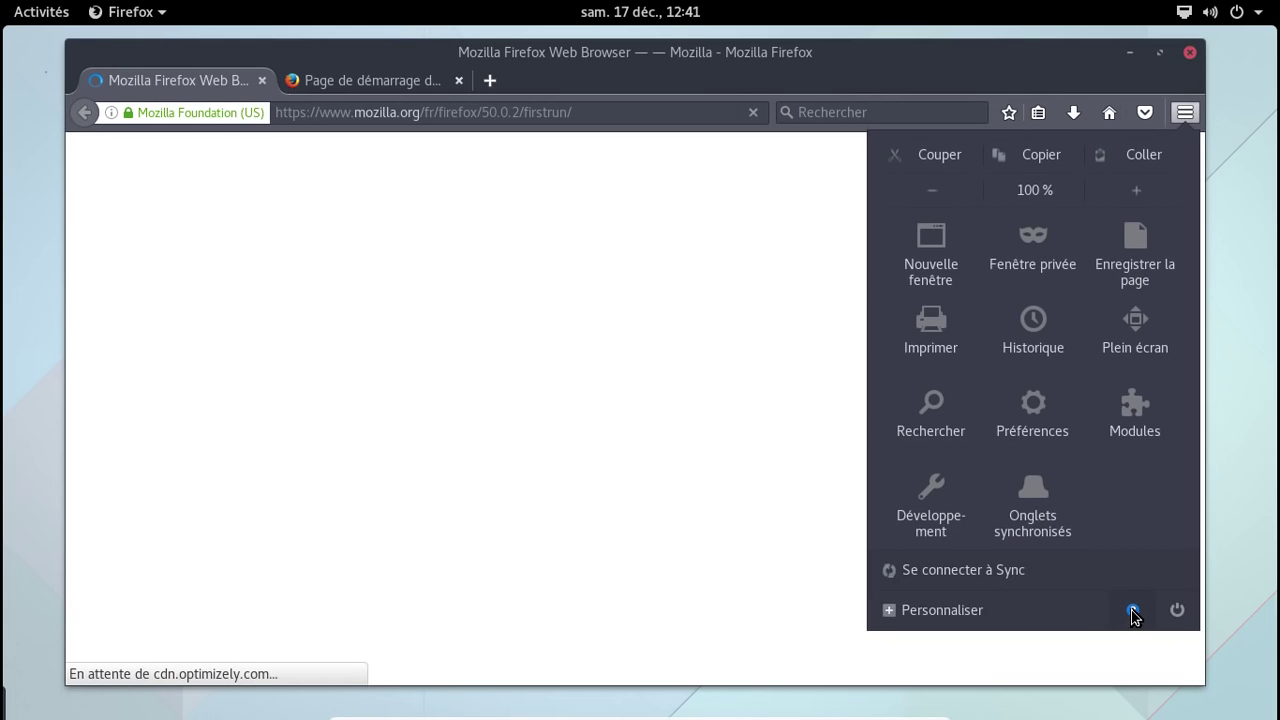
{"action": "left_click", "coordinate": [1133, 611]}
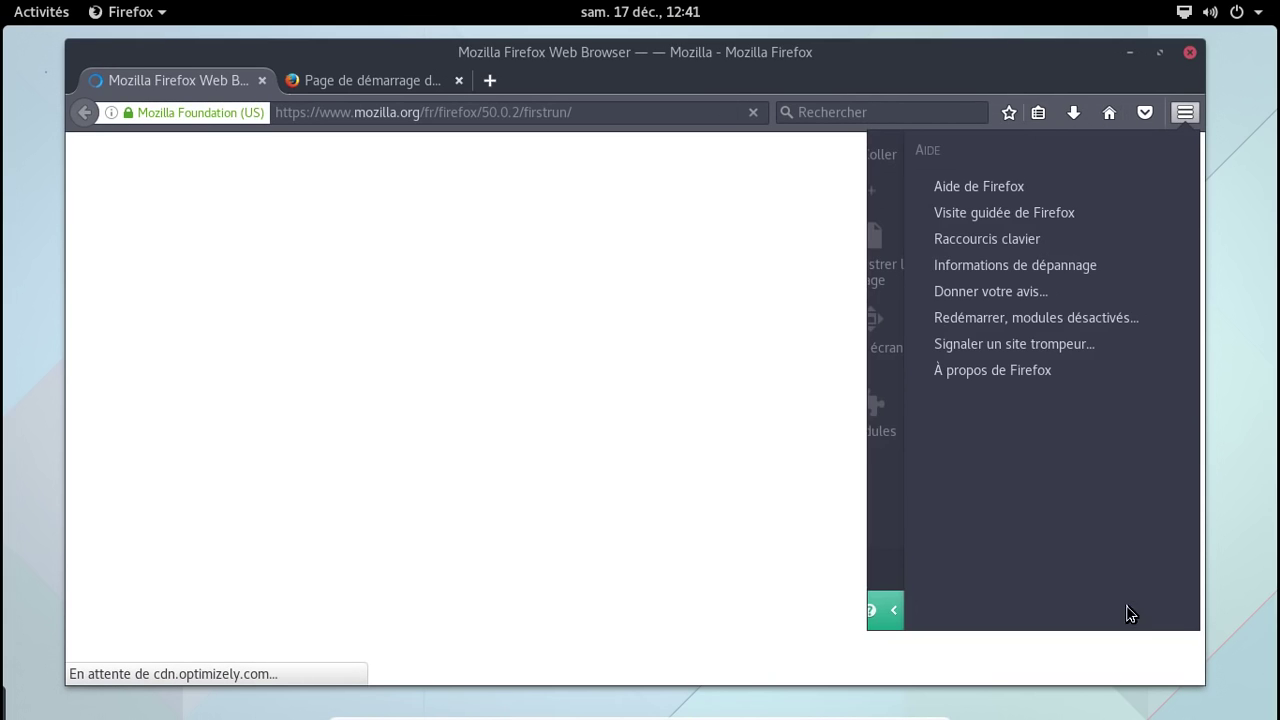
{"action": "left_click", "coordinate": [1015, 372]}
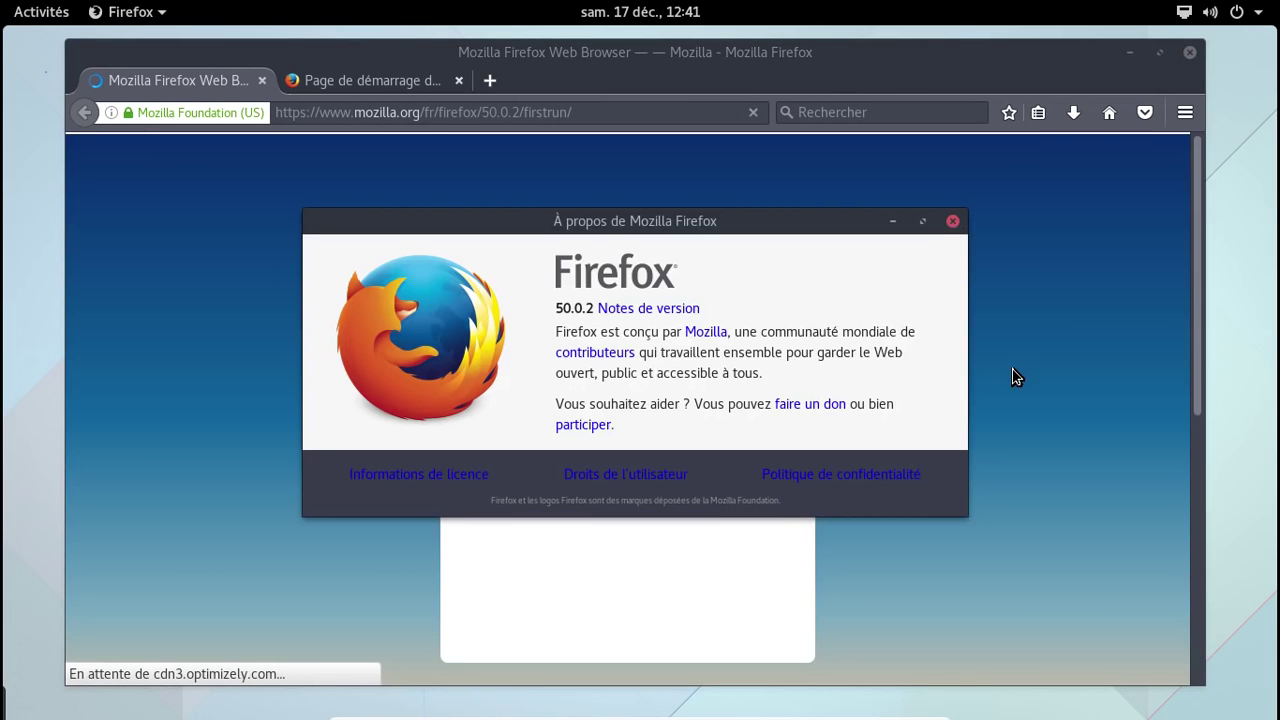
{"action": "left_click", "coordinate": [952, 222]}
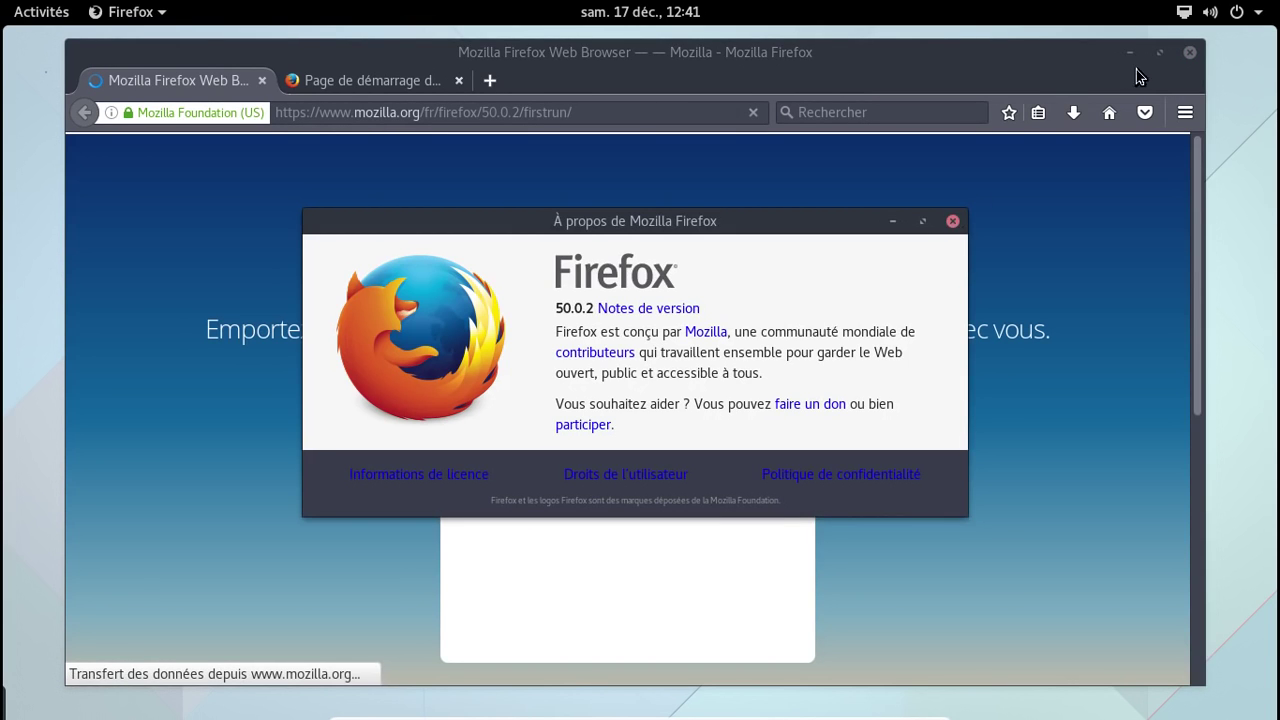
{"action": "left_click", "coordinate": [1190, 52]}
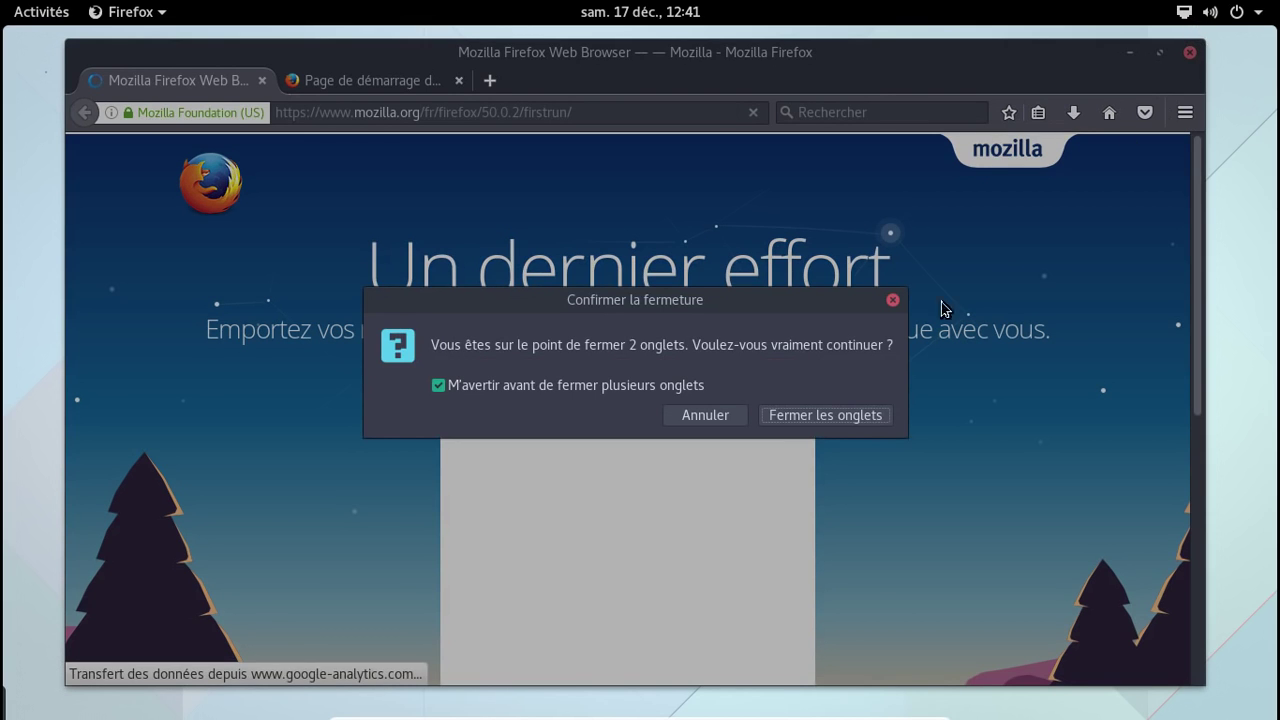
{"action": "key", "text": "Escape"}
Step: Set the desktop background to the turquoise river and waterfall wallpaper in the system settings, and close the settings
{"action": "left_click", "coordinate": [1238, 12]}
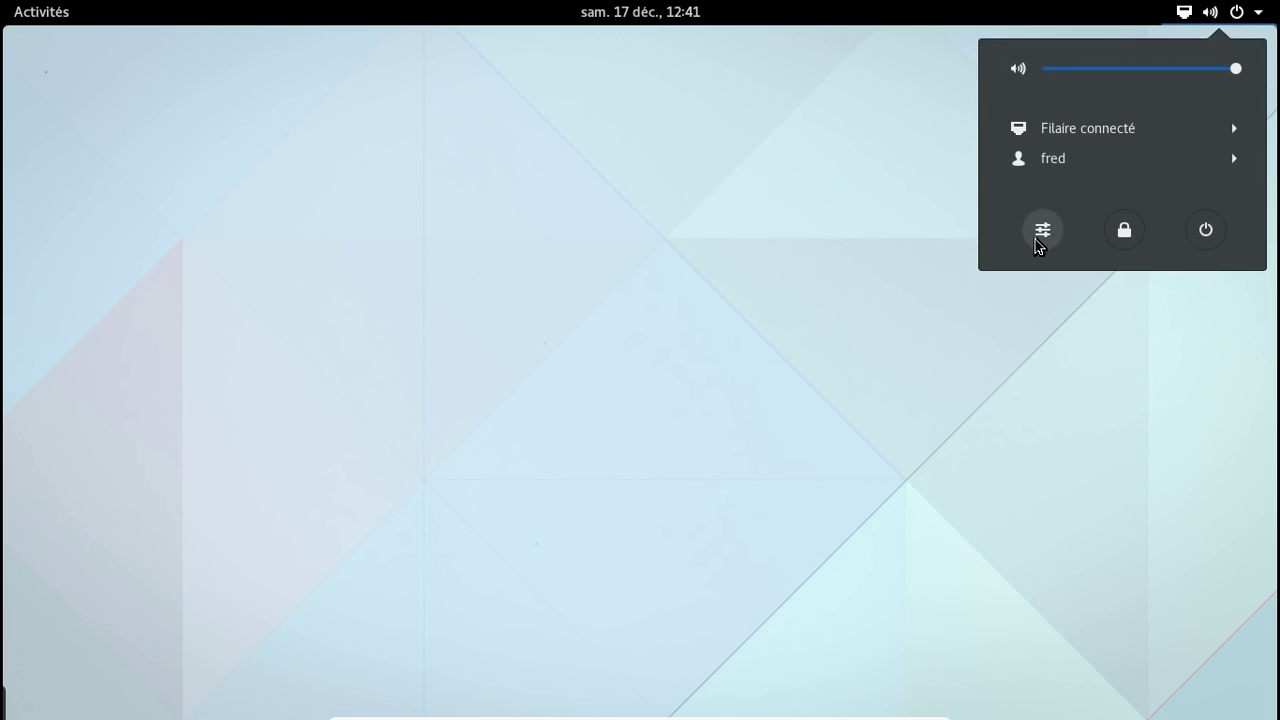
{"action": "left_click", "coordinate": [1042, 231]}
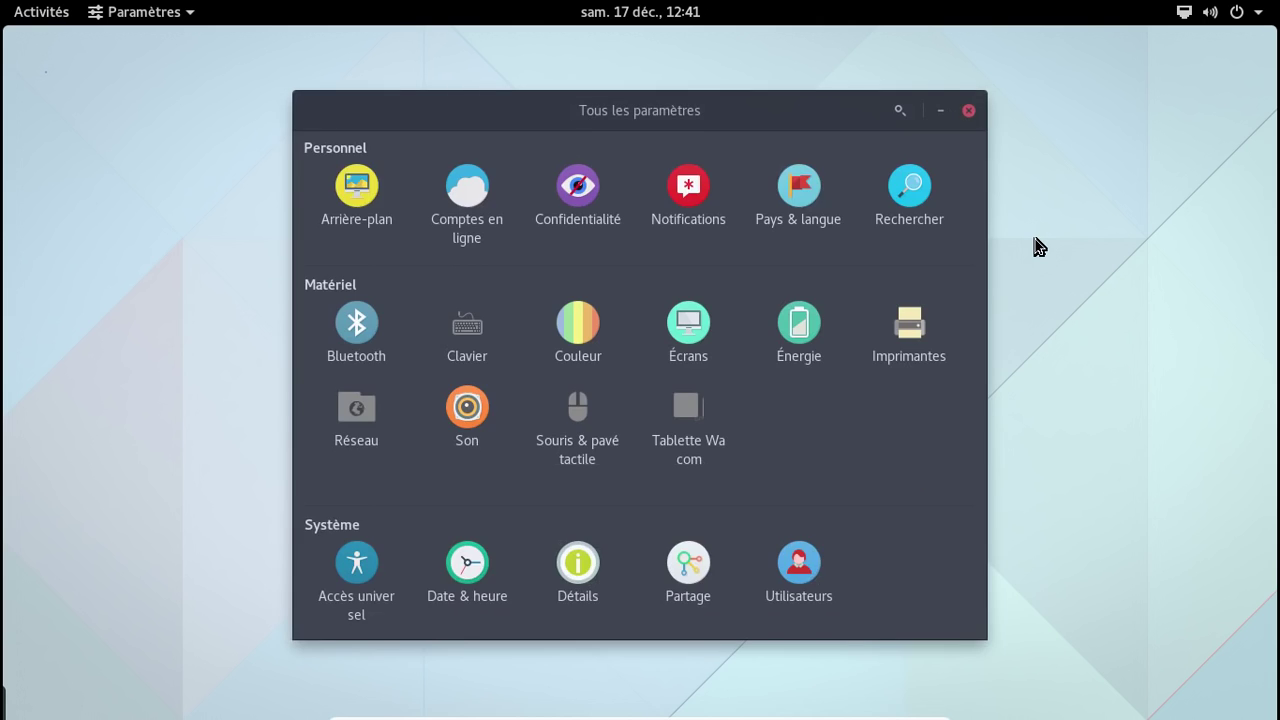
{"action": "left_click", "coordinate": [358, 212]}
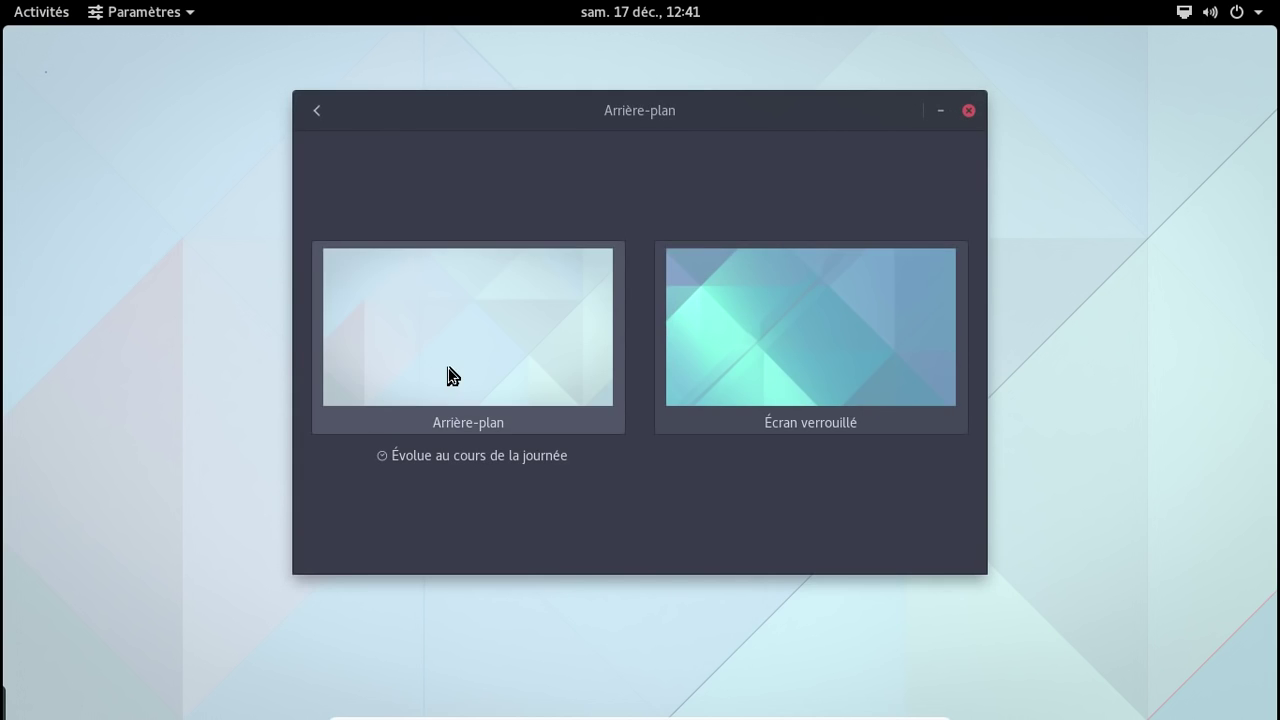
{"action": "left_click", "coordinate": [496, 318]}
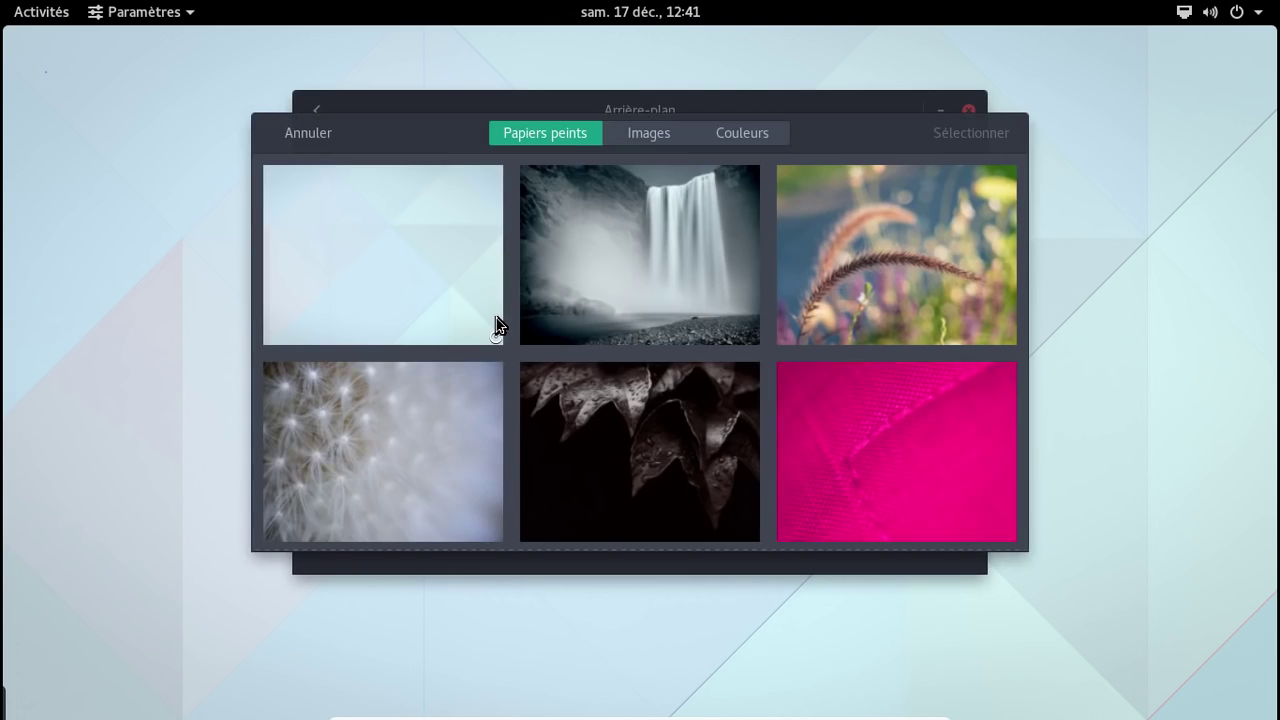
{"action": "scroll", "coordinate": [496, 318], "scroll_direction": "down", "scroll_amount": 8}
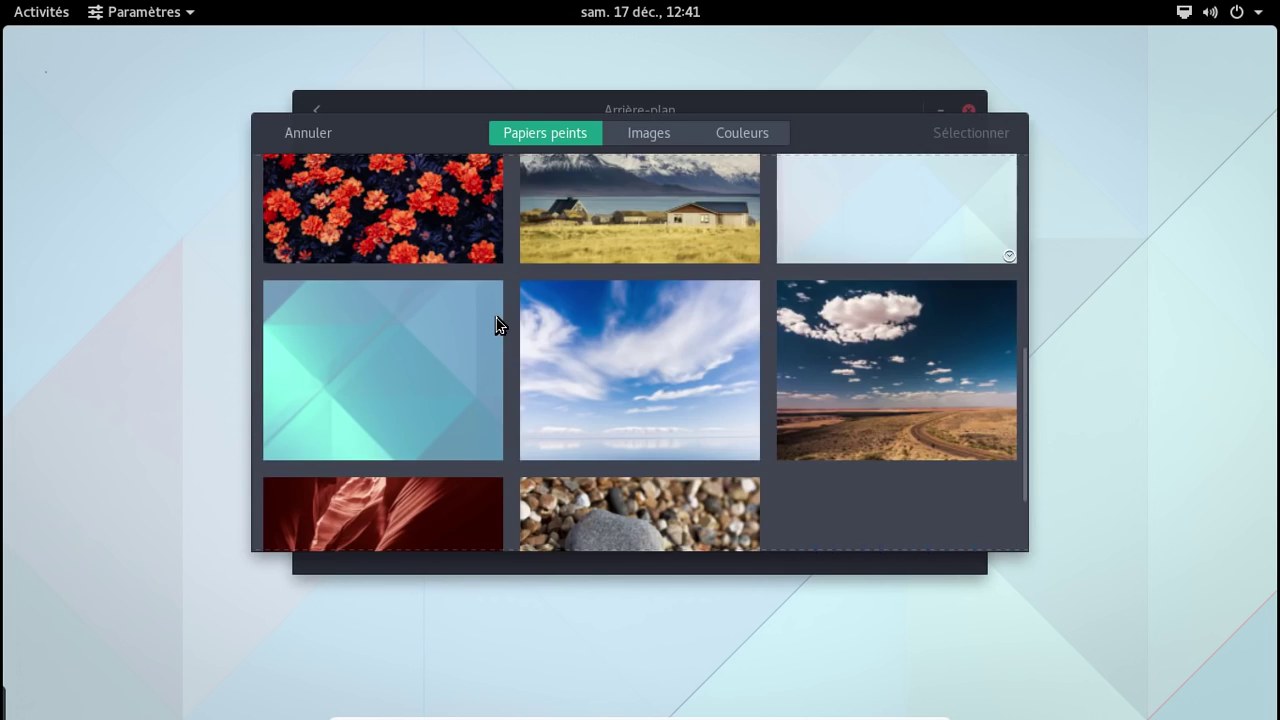
{"action": "scroll", "coordinate": [496, 318], "scroll_direction": "down", "scroll_amount": 5}
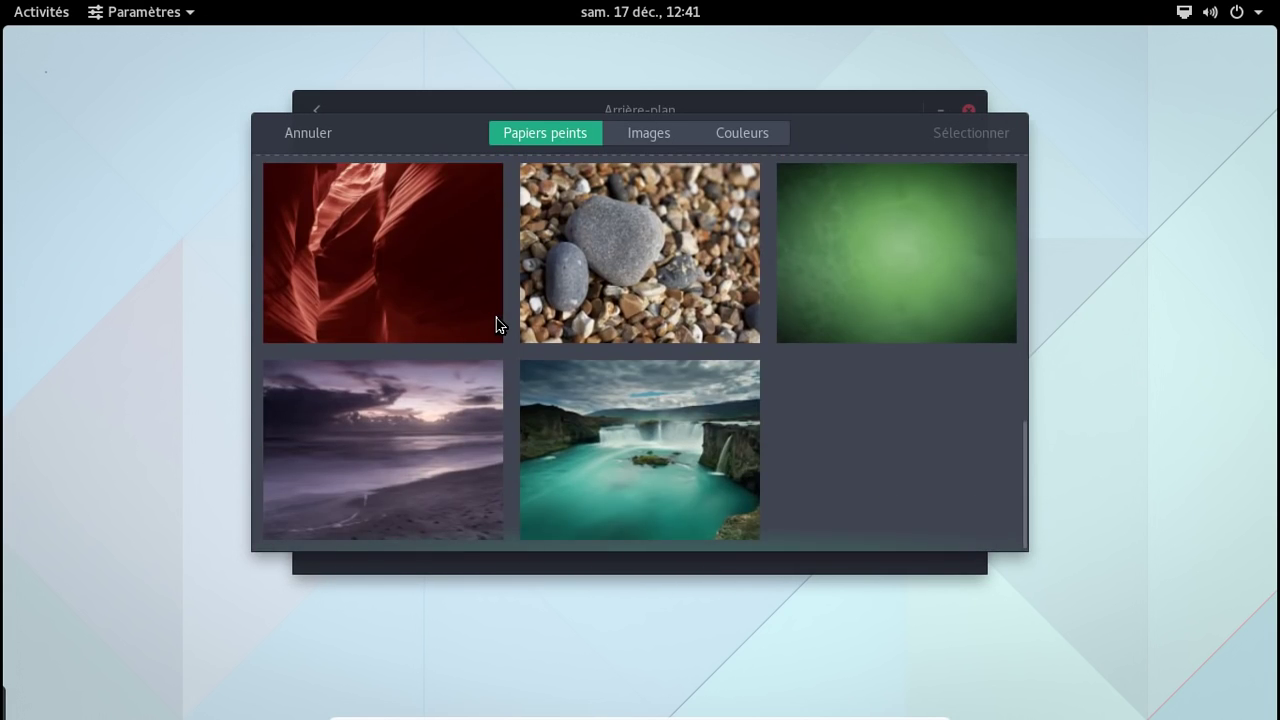
{"action": "left_click", "coordinate": [587, 460]}
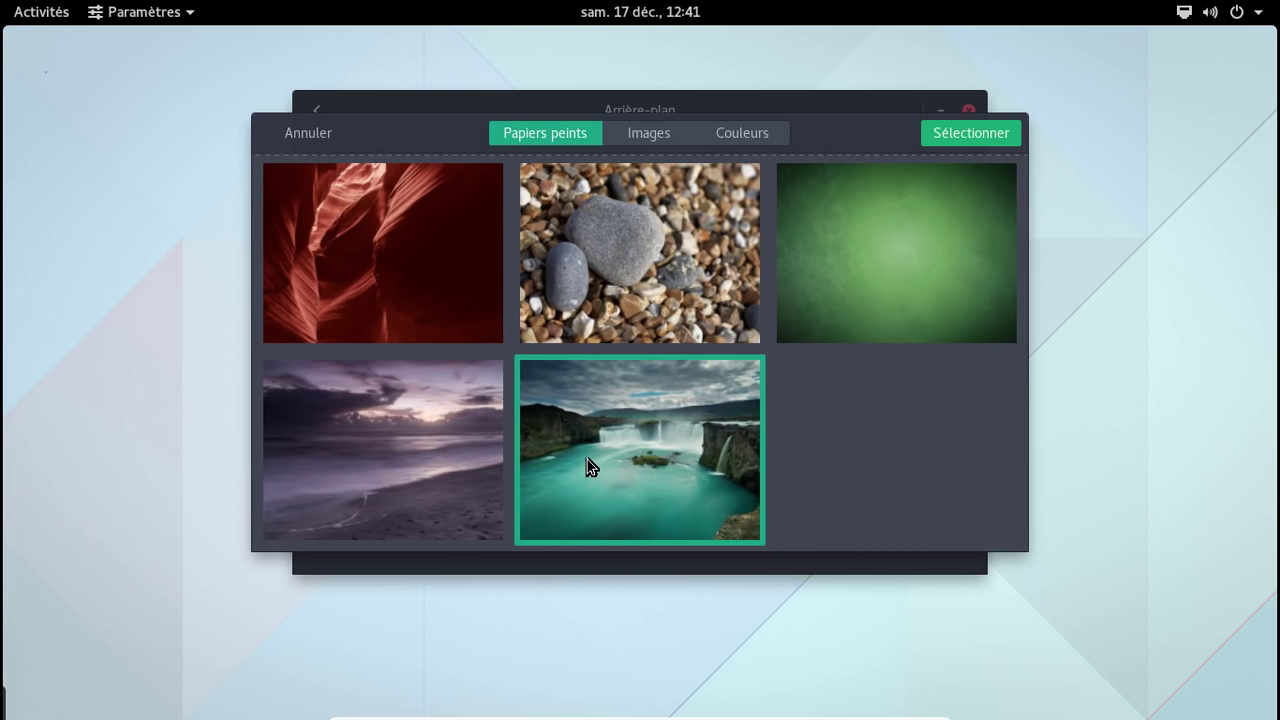
{"action": "left_click", "coordinate": [940, 133]}
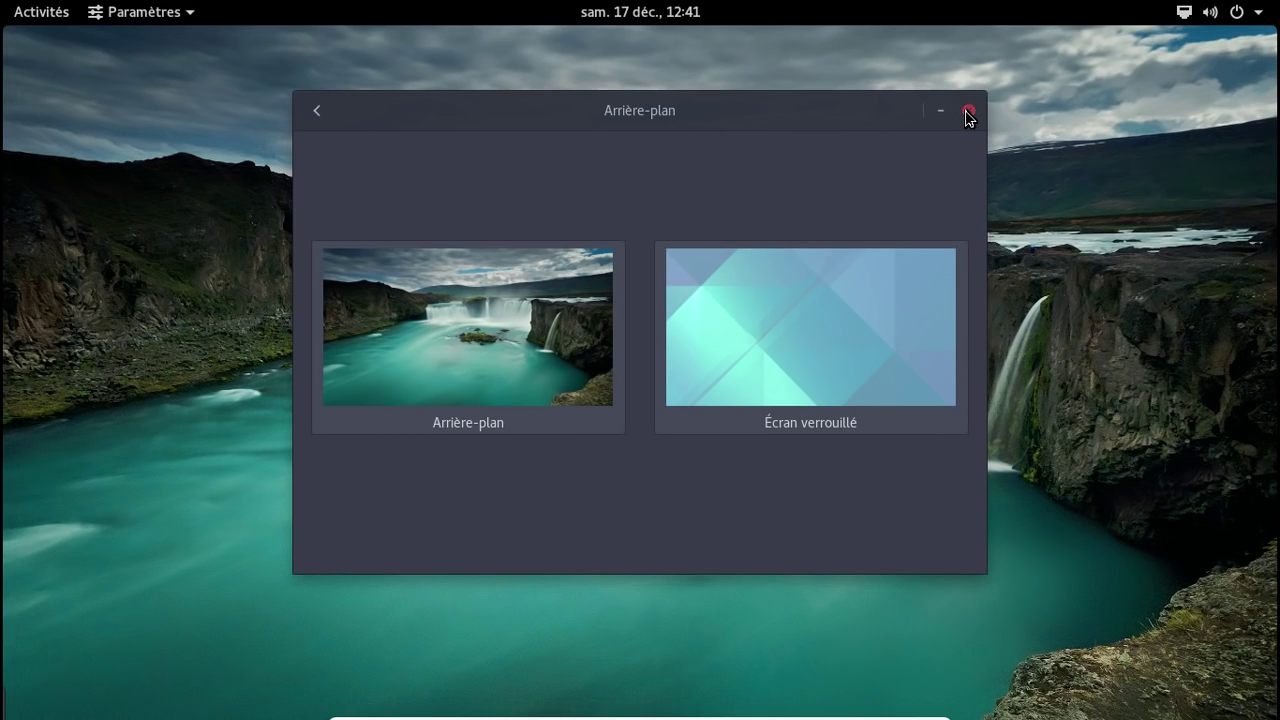
{"action": "left_click", "coordinate": [968, 111]}
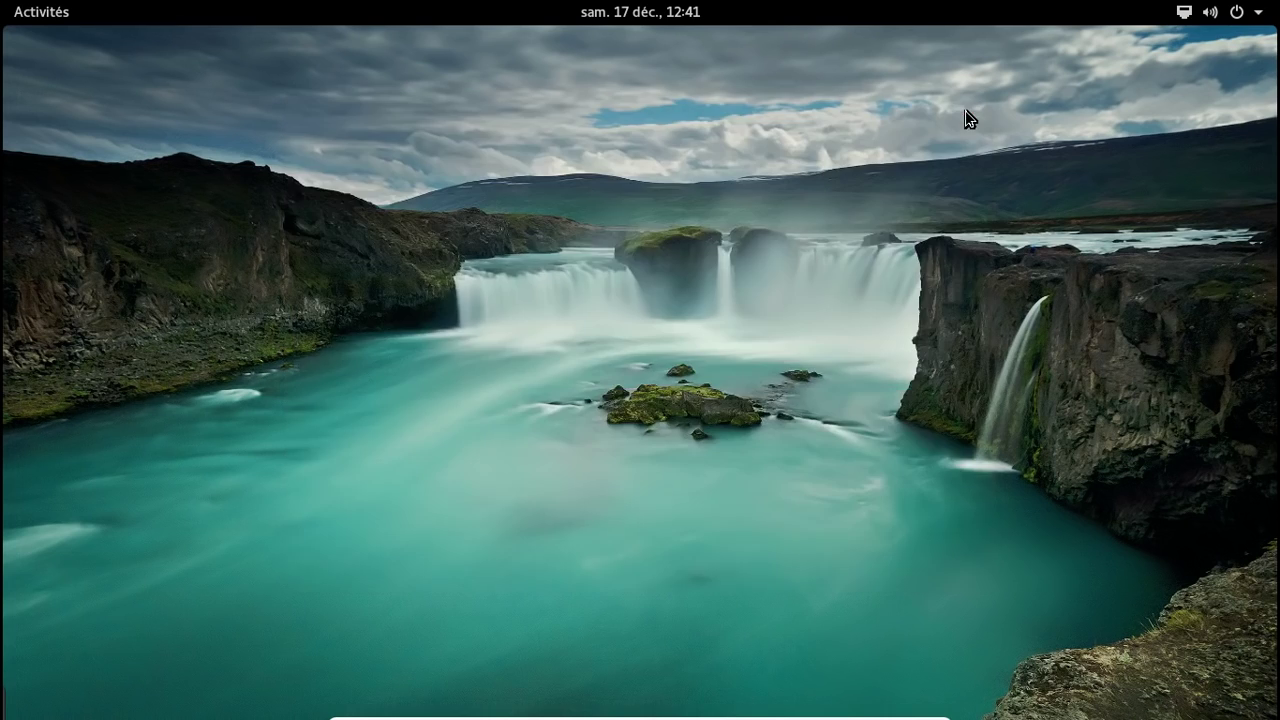
{"action": "left_click", "coordinate": [655, 14]}
{"action": "left_click", "coordinate": [612, 14]}
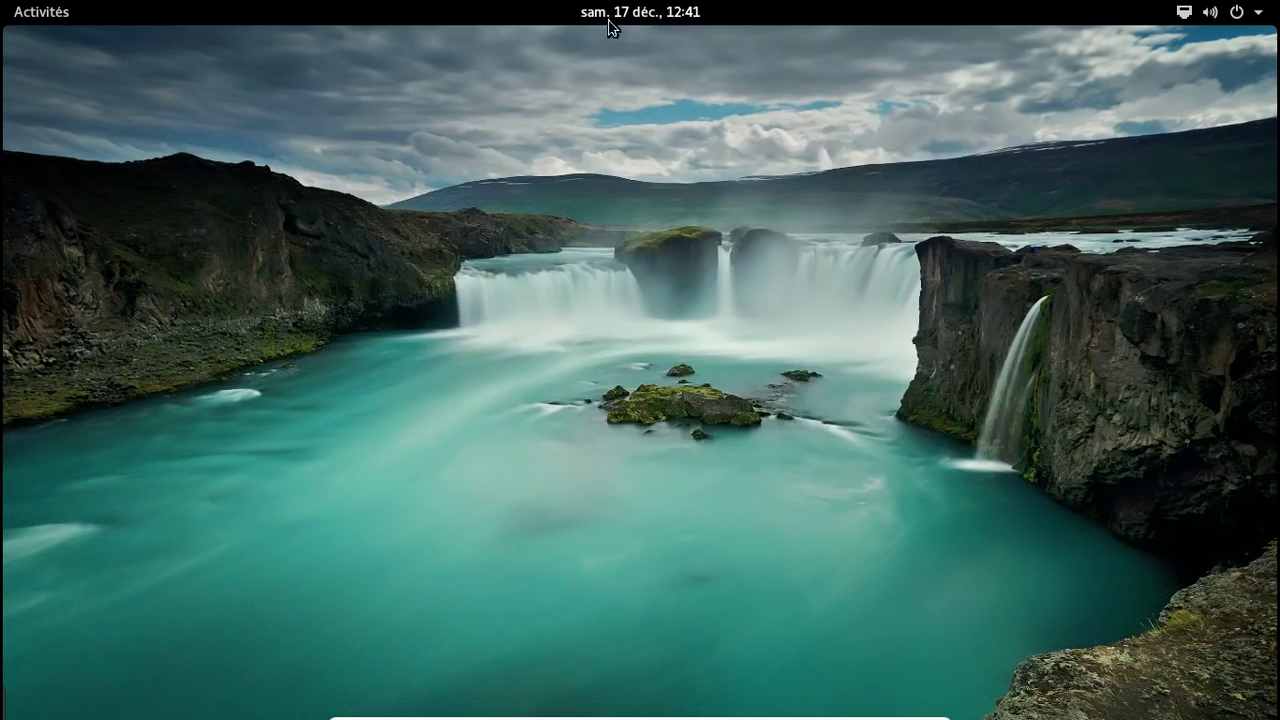
{"action": "left_click", "coordinate": [48, 18]}
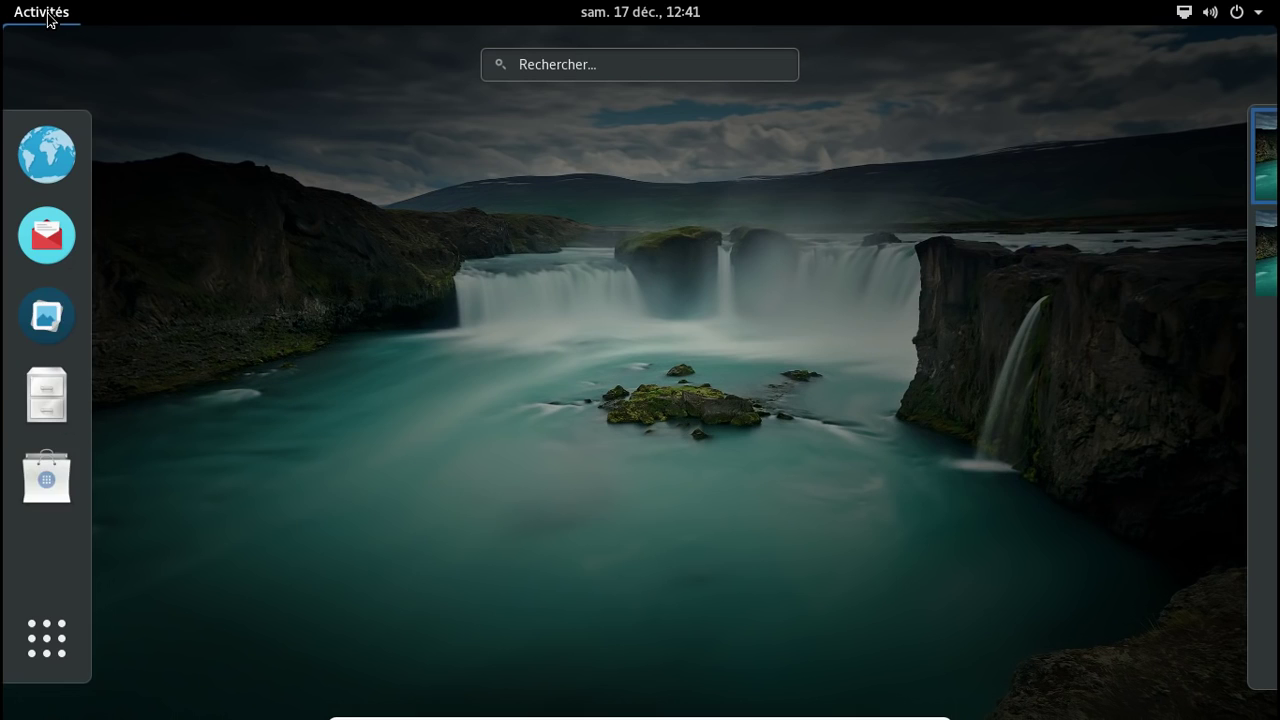
Step: Open the system settings, check the GNOME version and system overview under Détails, and close the window
{"action": "left_click", "coordinate": [1241, 18]}
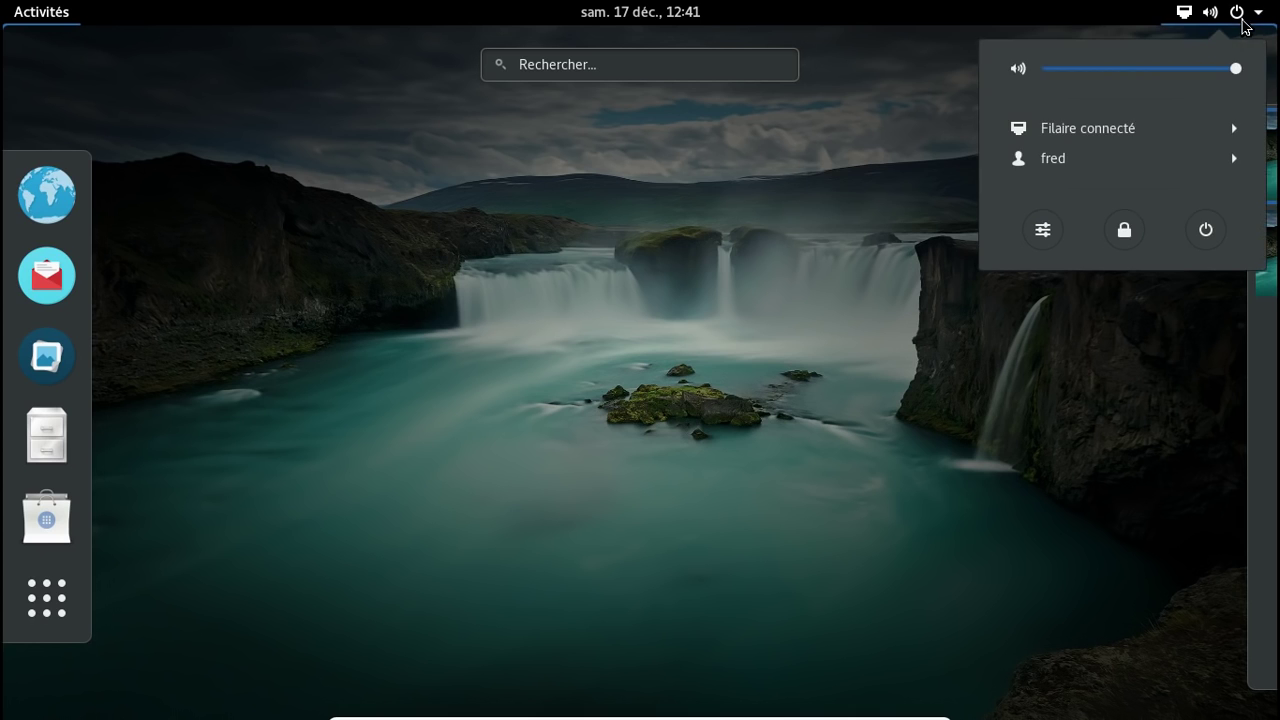
{"action": "left_click", "coordinate": [1043, 229]}
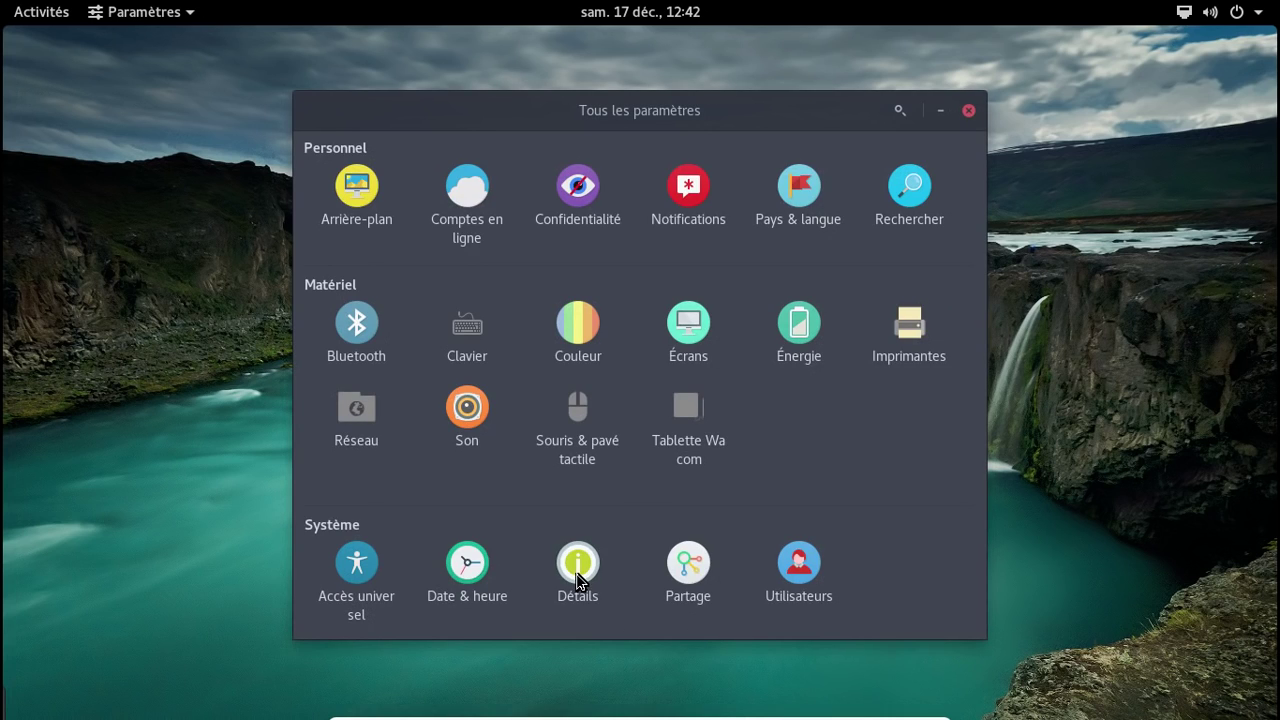
{"action": "left_click", "coordinate": [584, 586]}
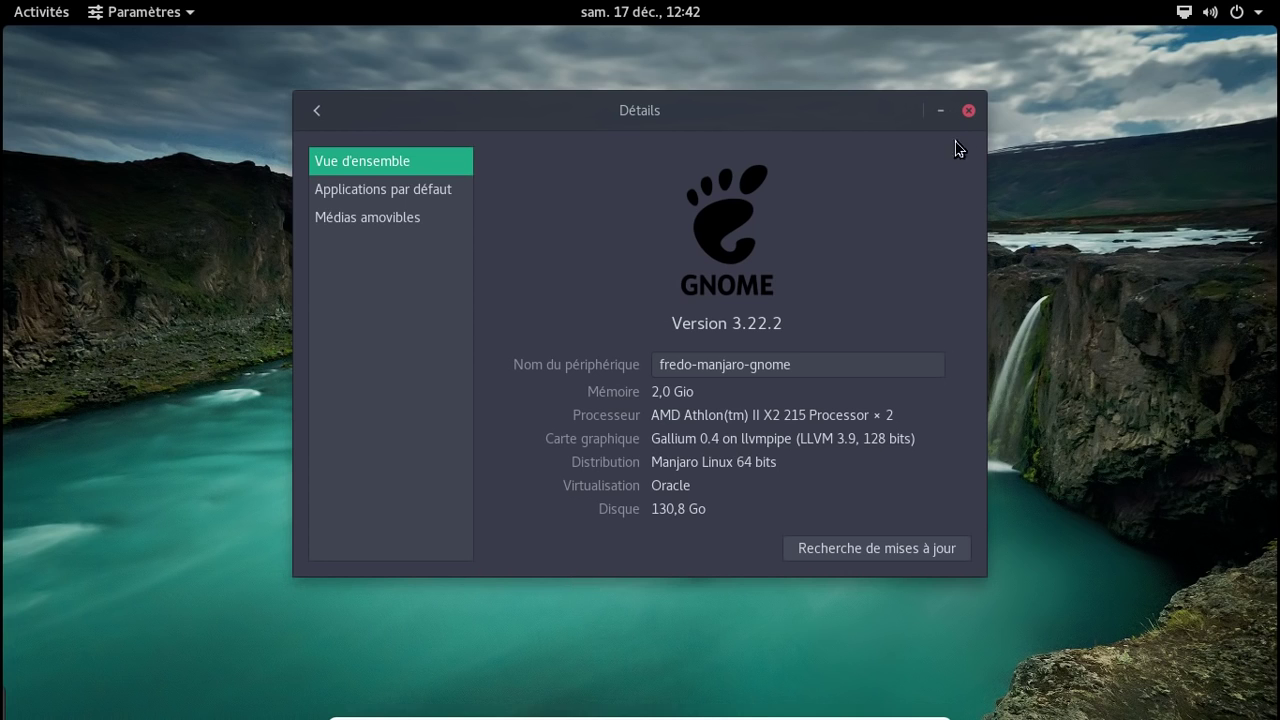
{"action": "left_click", "coordinate": [969, 112]}
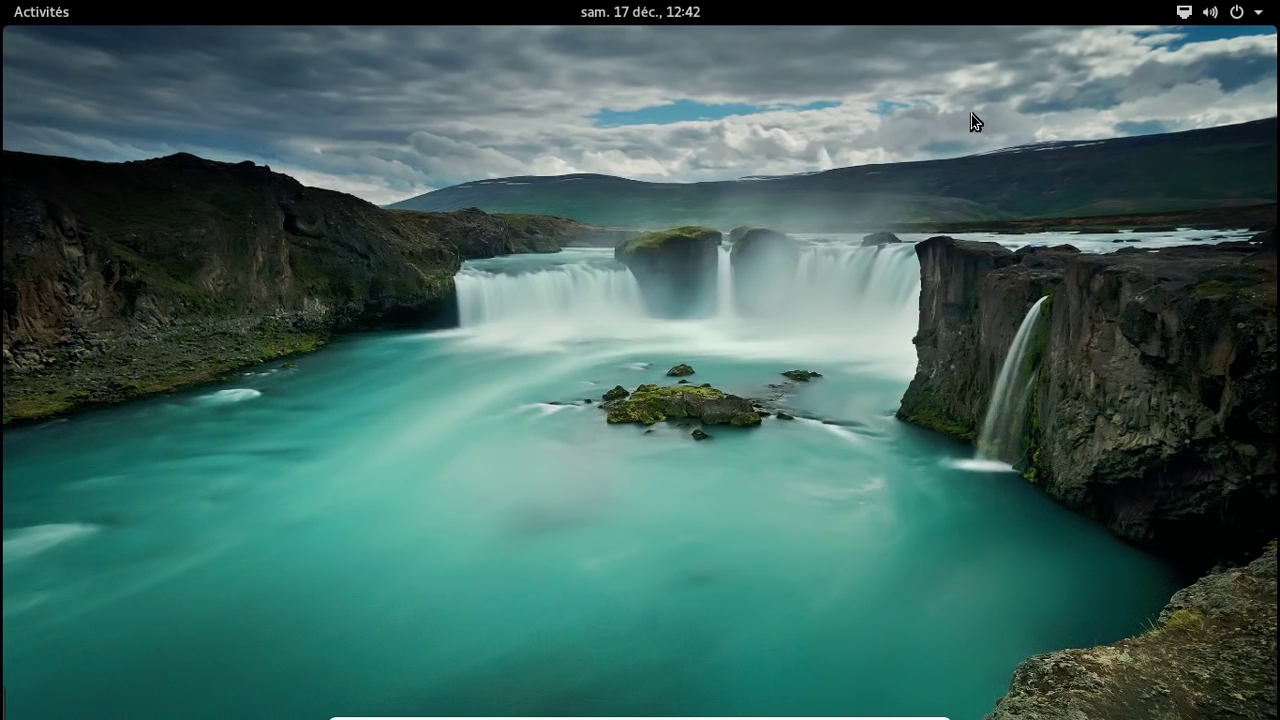
Step: Power off the computer and confirm the shutdown
{"action": "left_click", "coordinate": [1258, 14]}
{"action": "left_click", "coordinate": [1208, 229]}
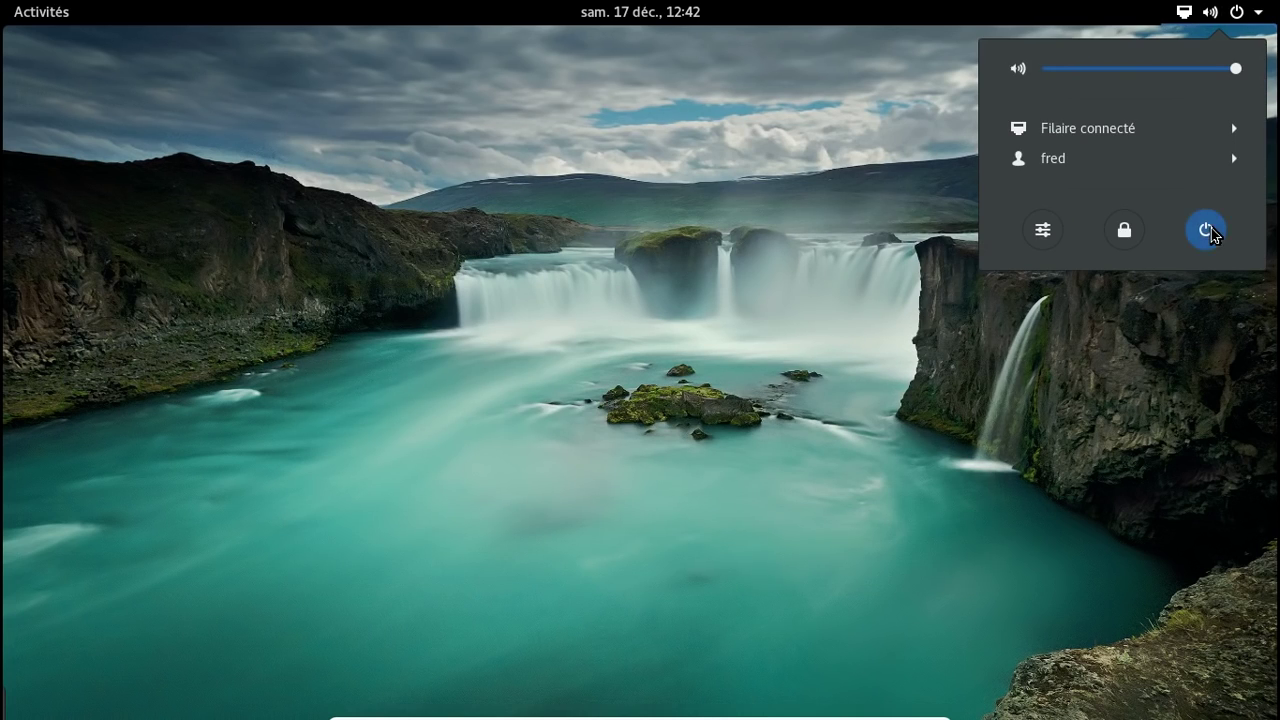
{"action": "left_click", "coordinate": [806, 424]}
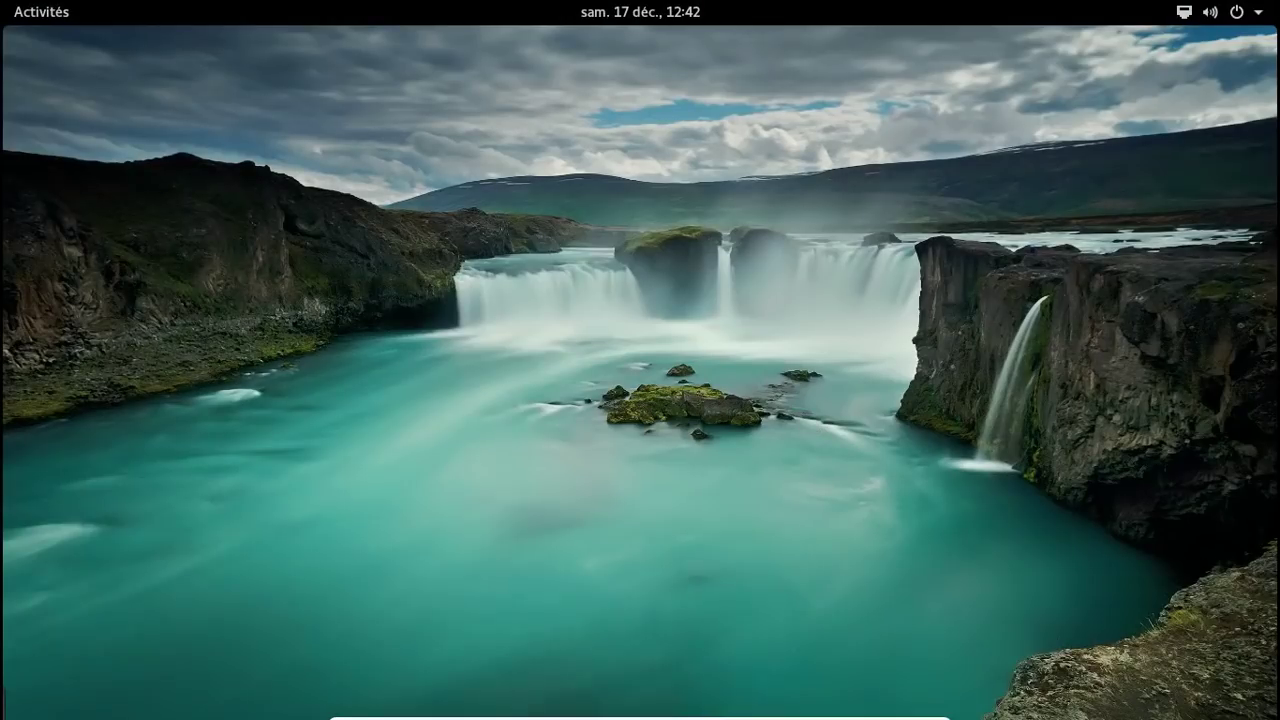